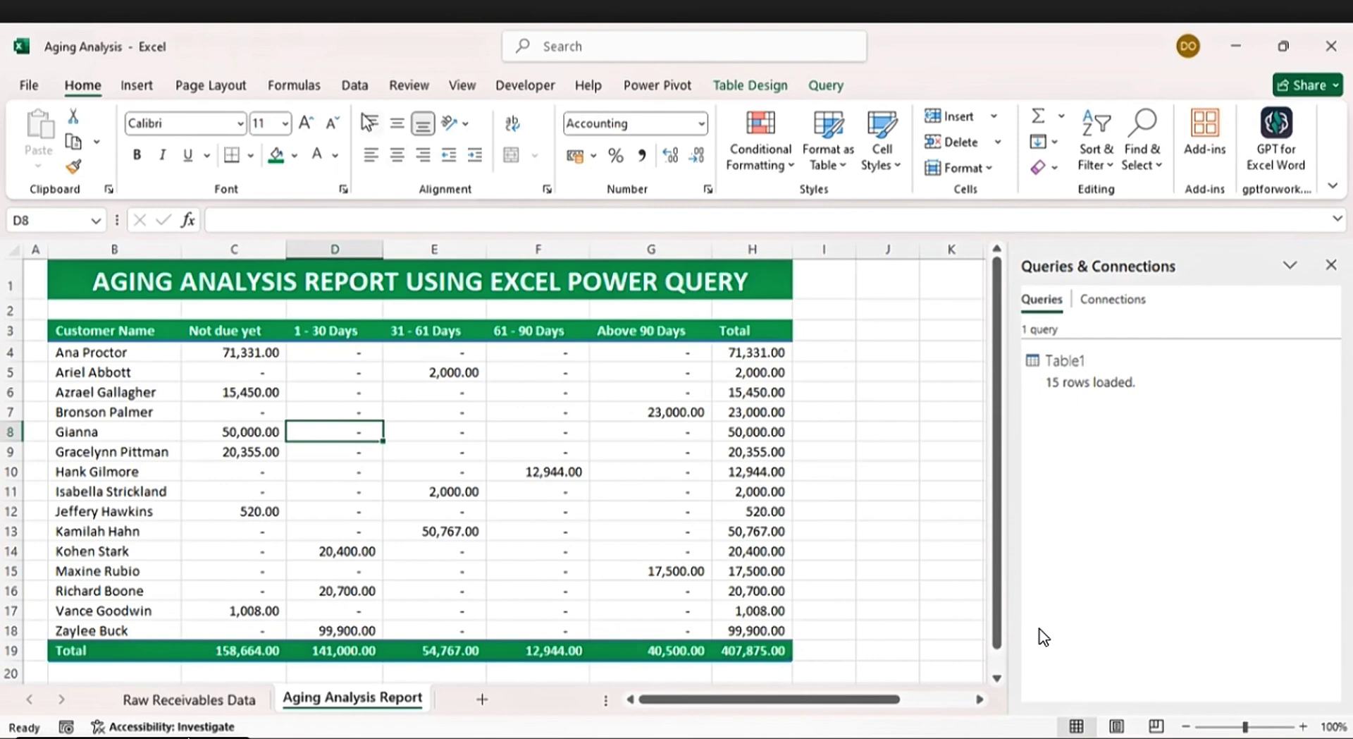
Step: Refresh all the workbook's queries to update the aging analysis report
left_click(354, 86)
left_click(371, 141)
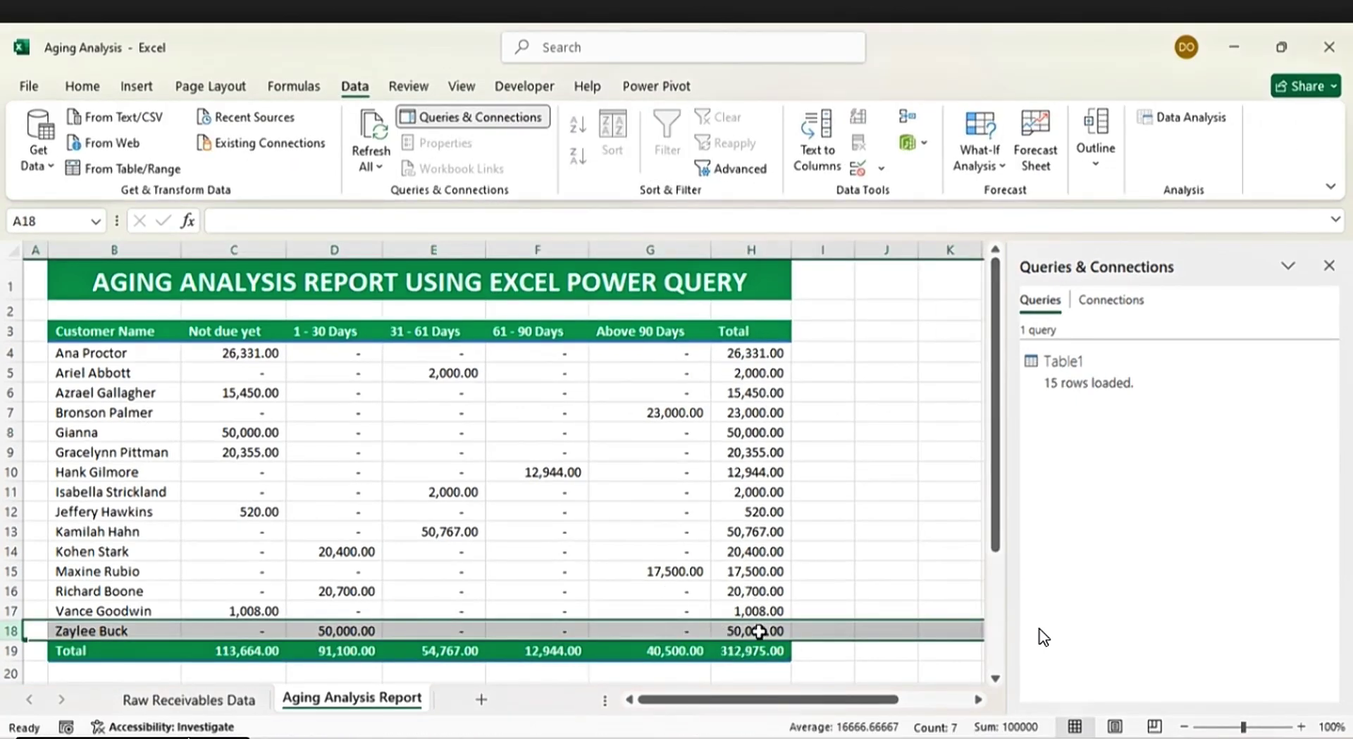
left_click(317, 350)
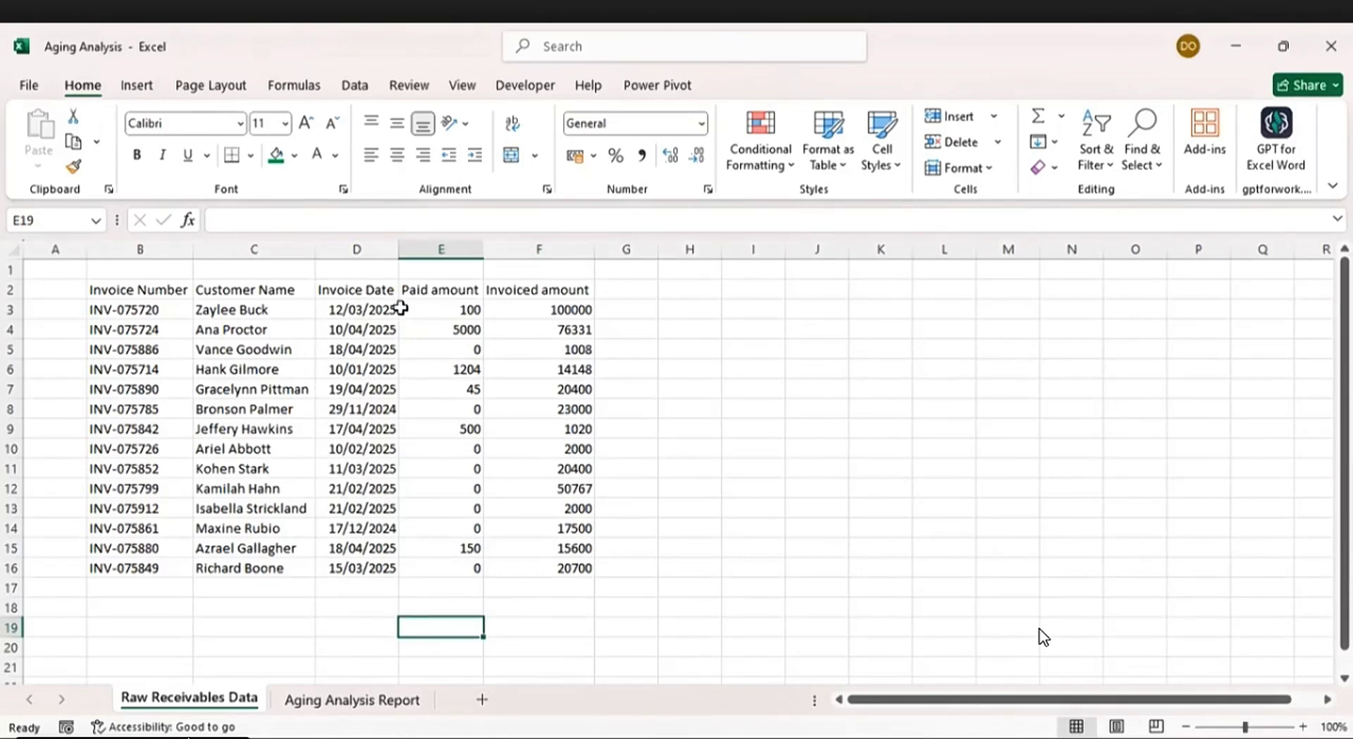
Step: Load the raw receivables range B2:F16 into Power Query as a table with headers
left_click(127, 294)
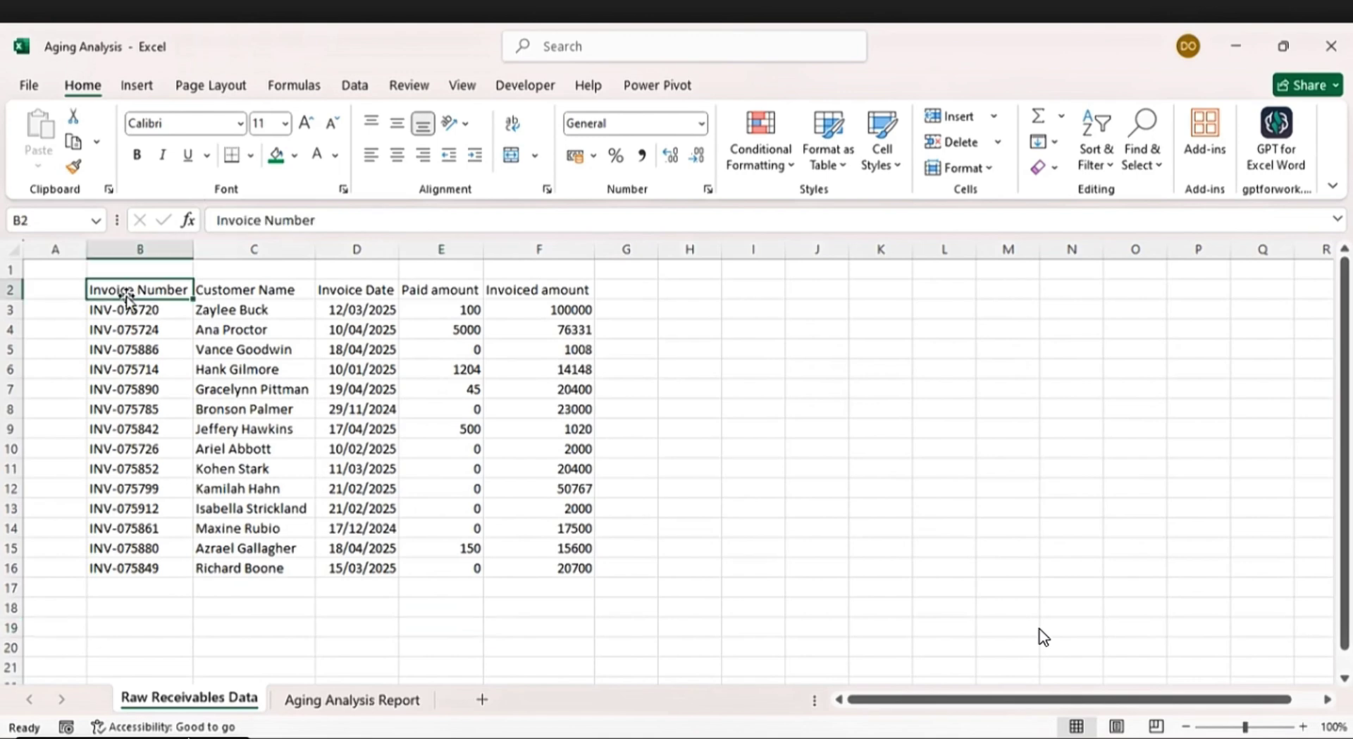
left_click(356, 87)
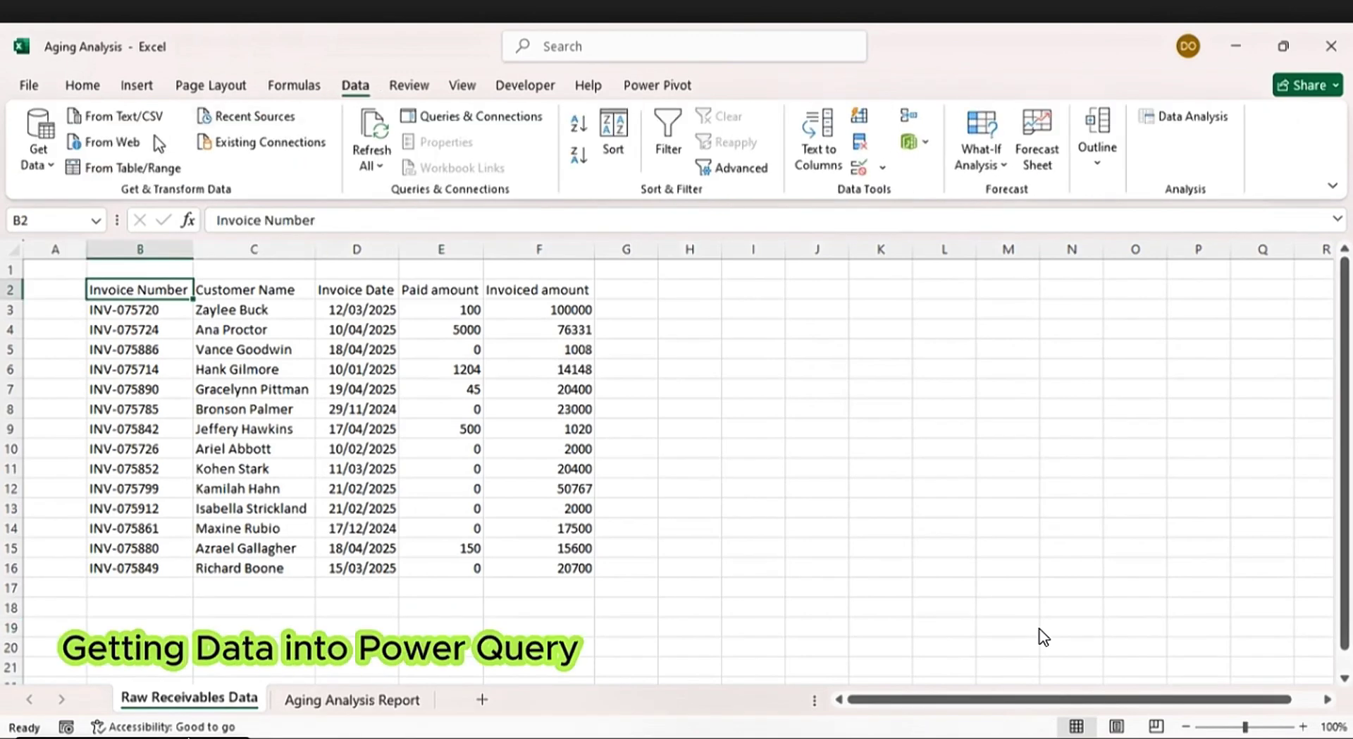
left_click(111, 169)
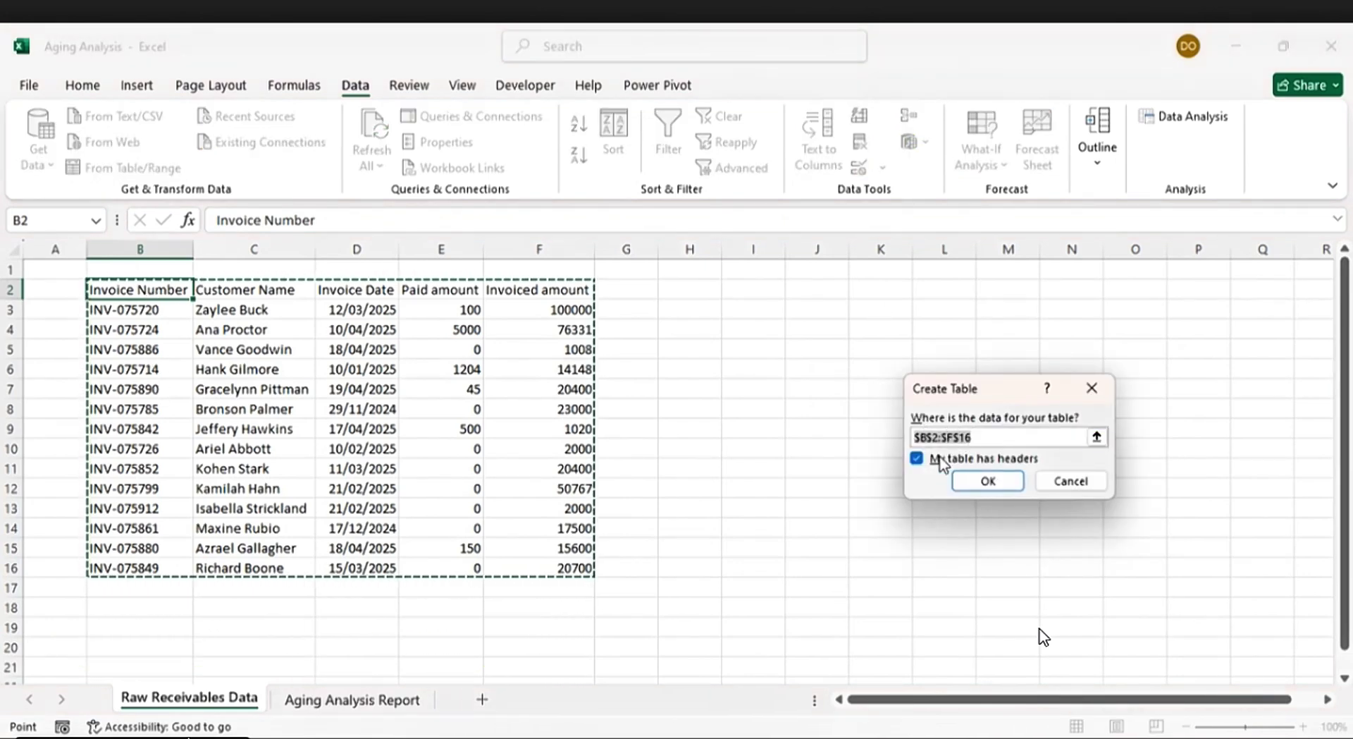
left_click(974, 481)
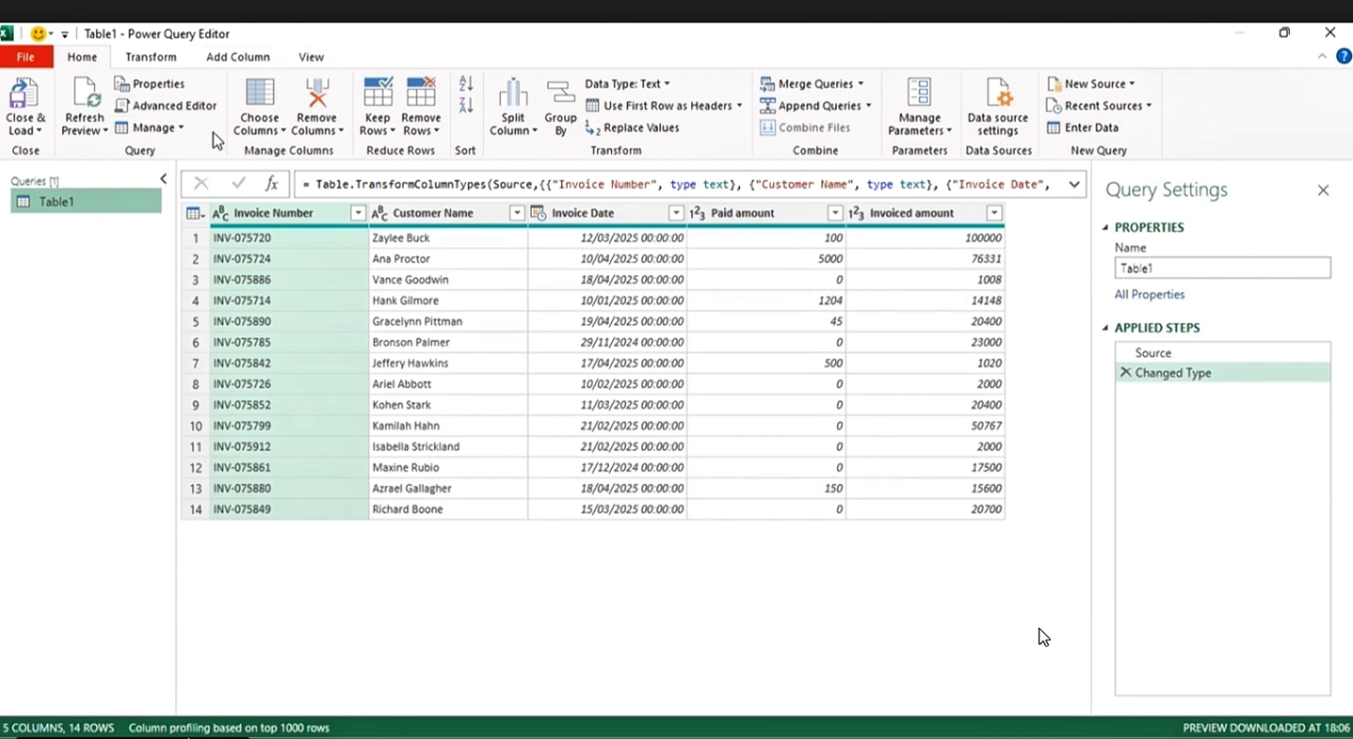
left_click(168, 60)
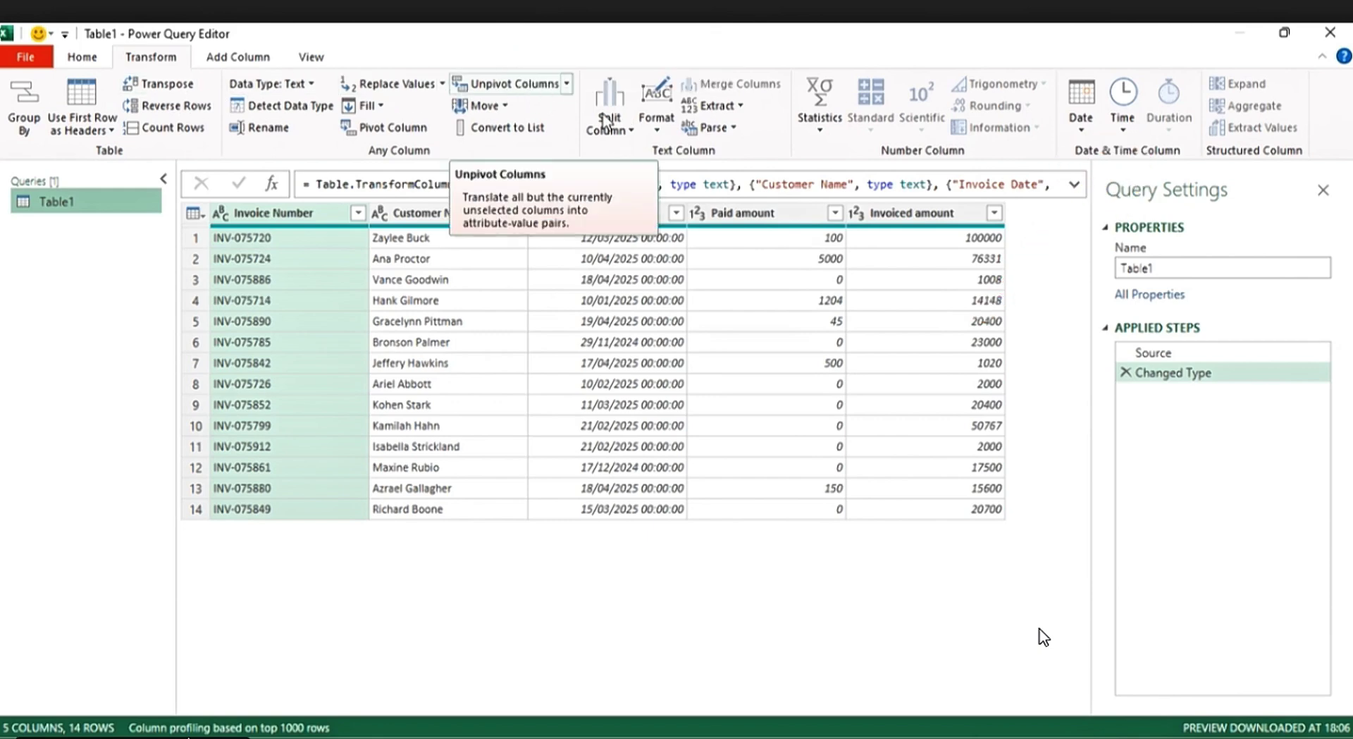
left_click(240, 59)
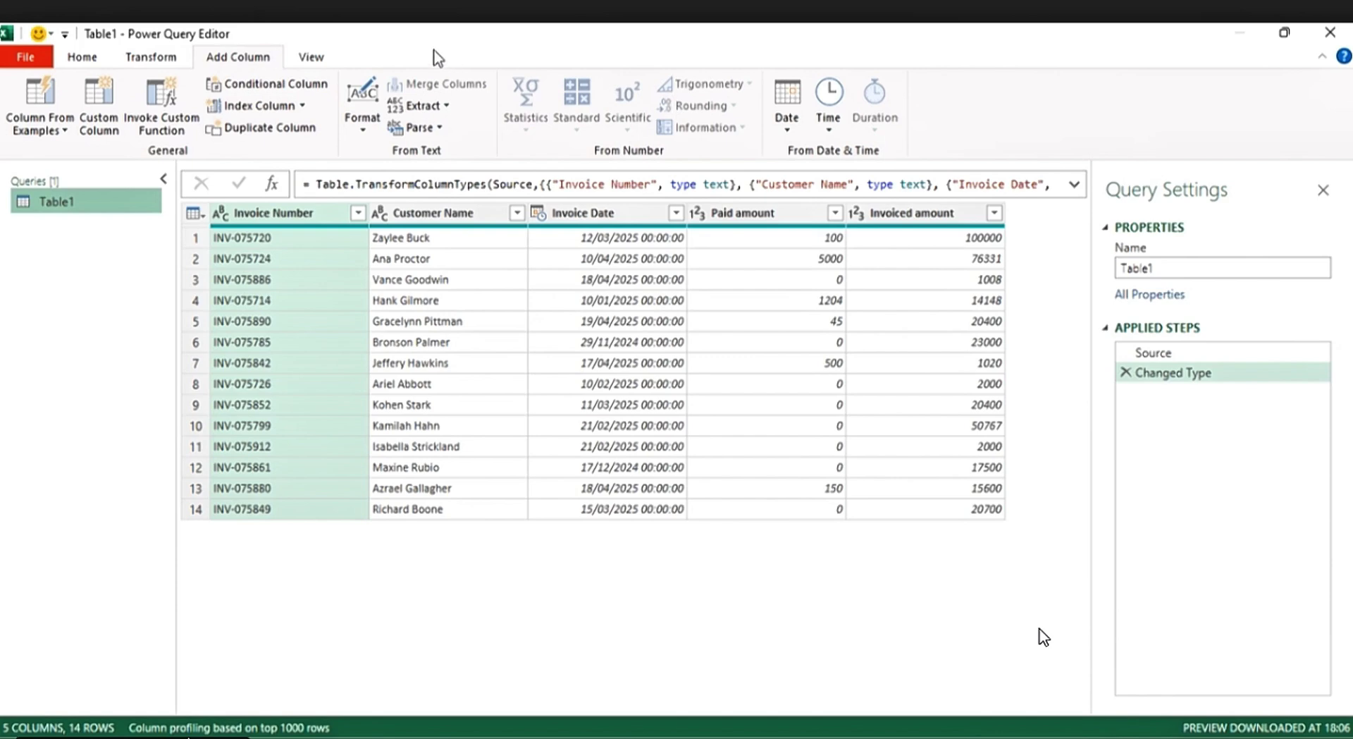
left_click(312, 59)
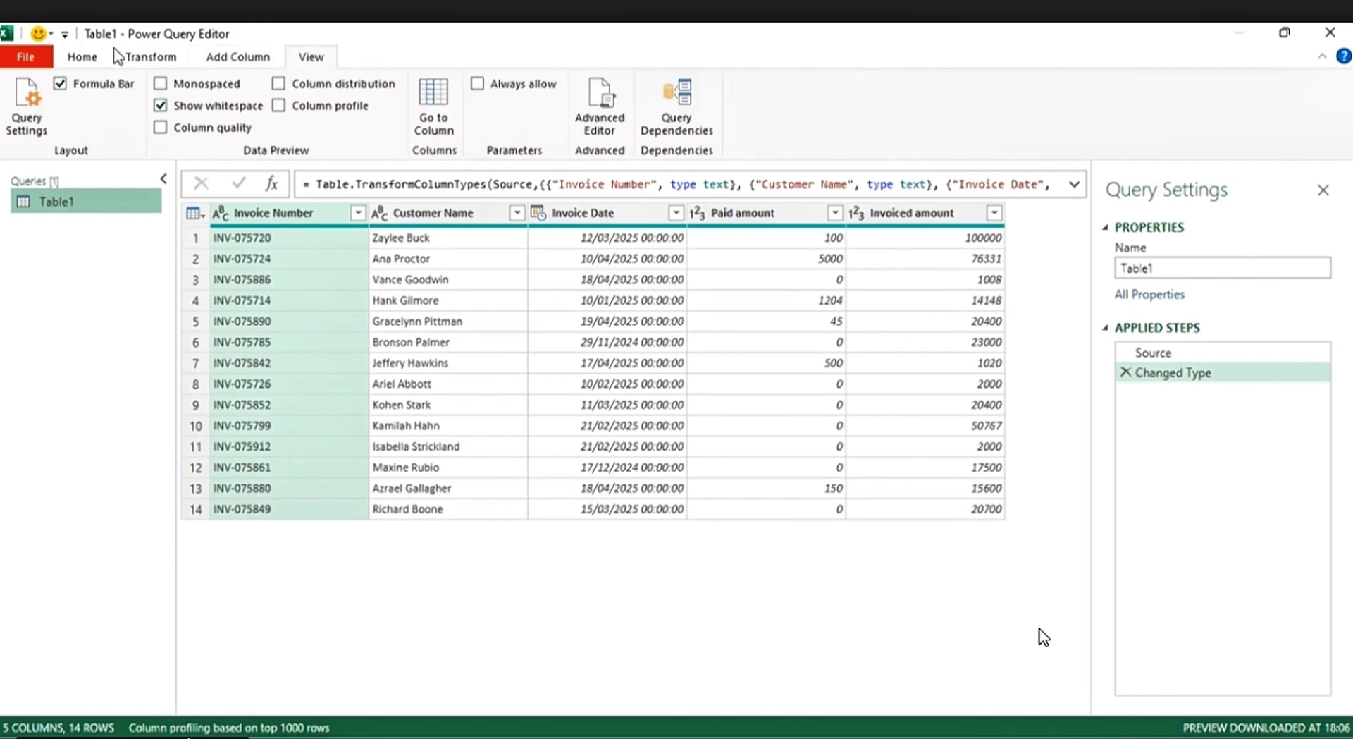
left_click(94, 61)
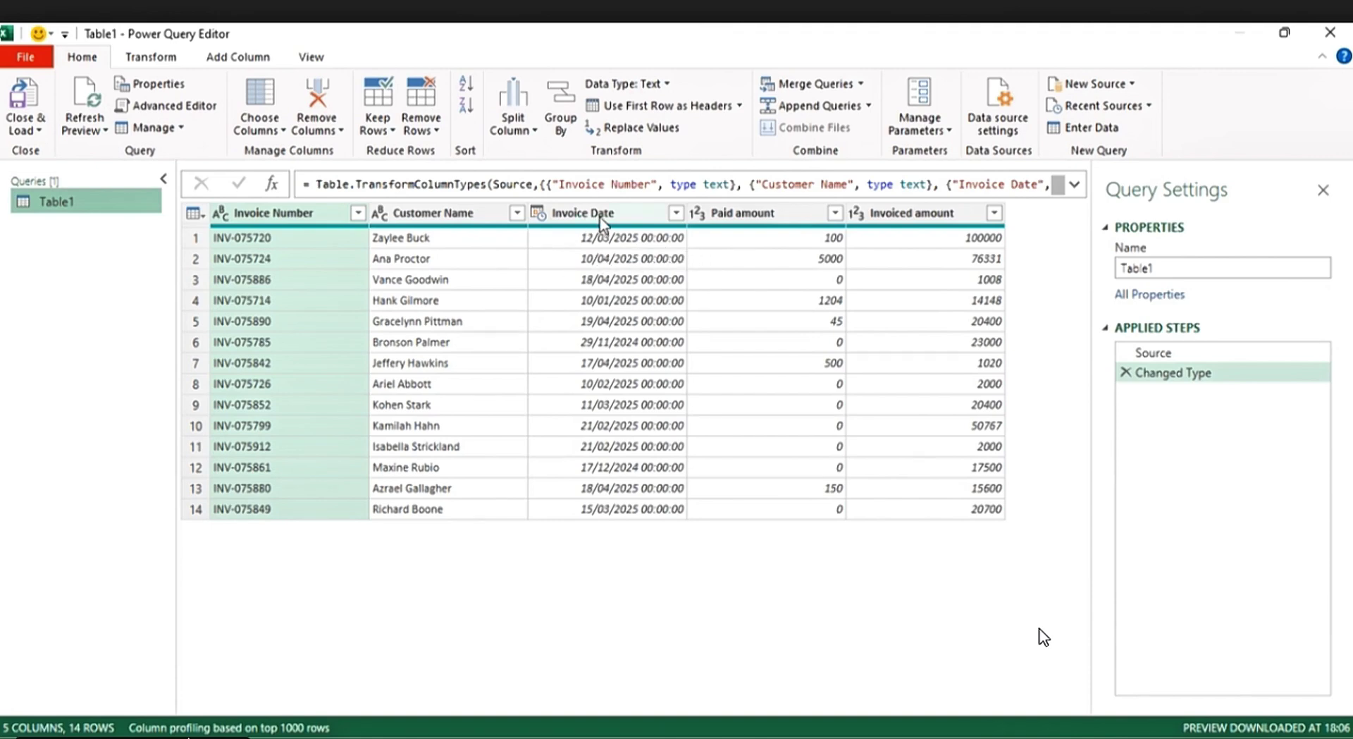
Step: Change the Invoice Date column's data type to Date, replacing the existing type conversion
left_click(539, 213)
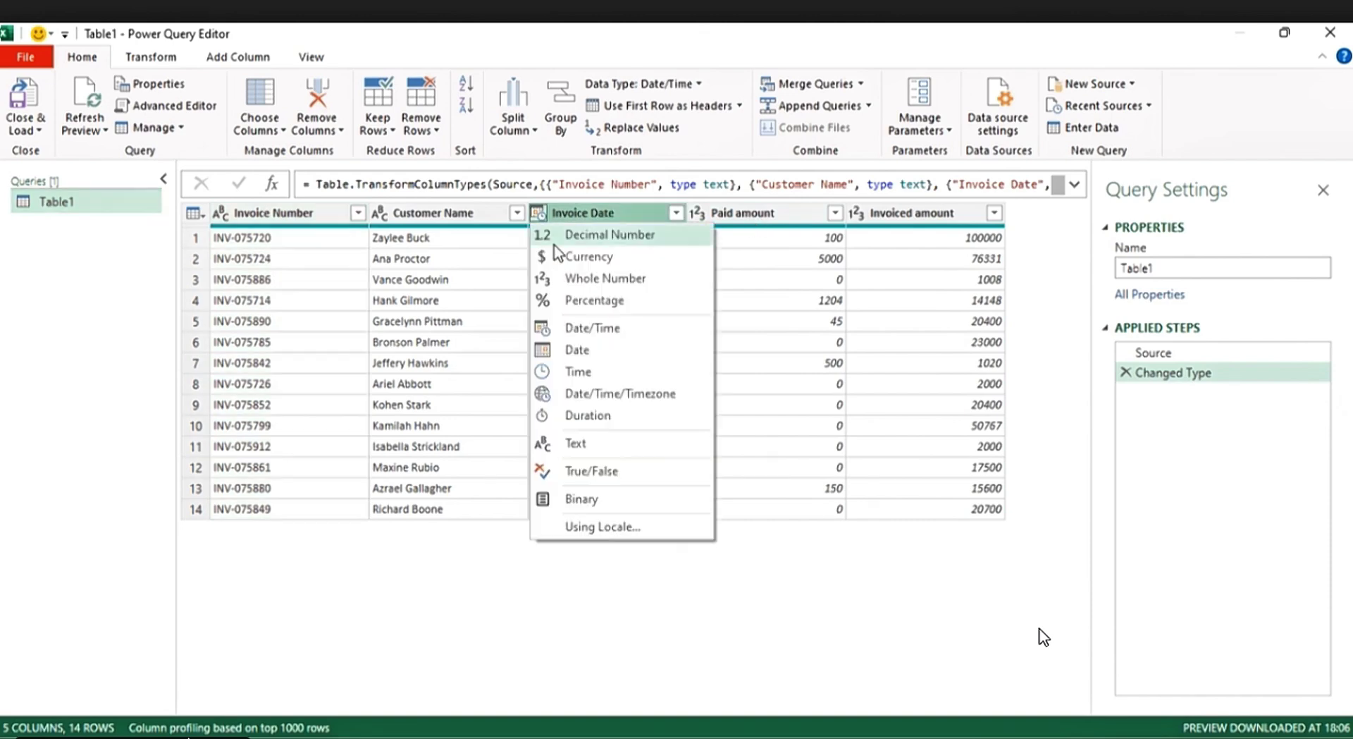
left_click(577, 348)
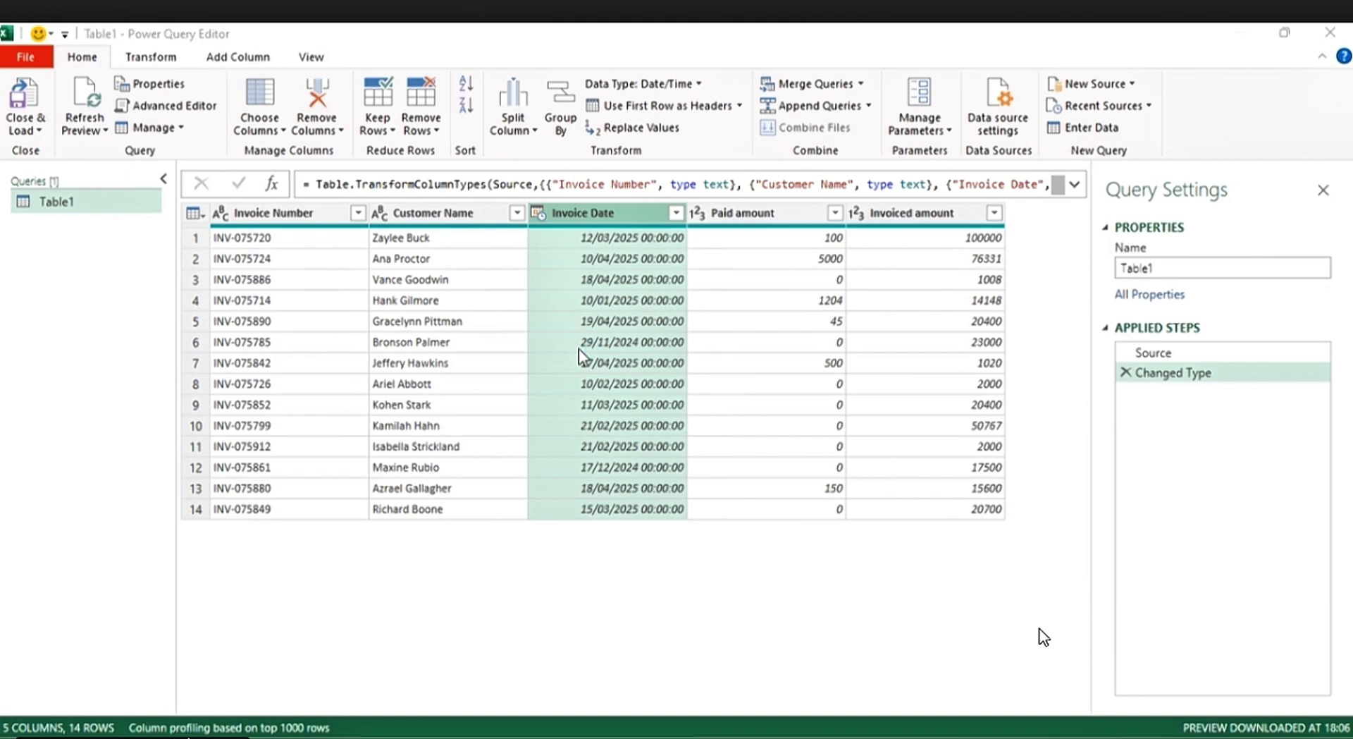
left_click(642, 438)
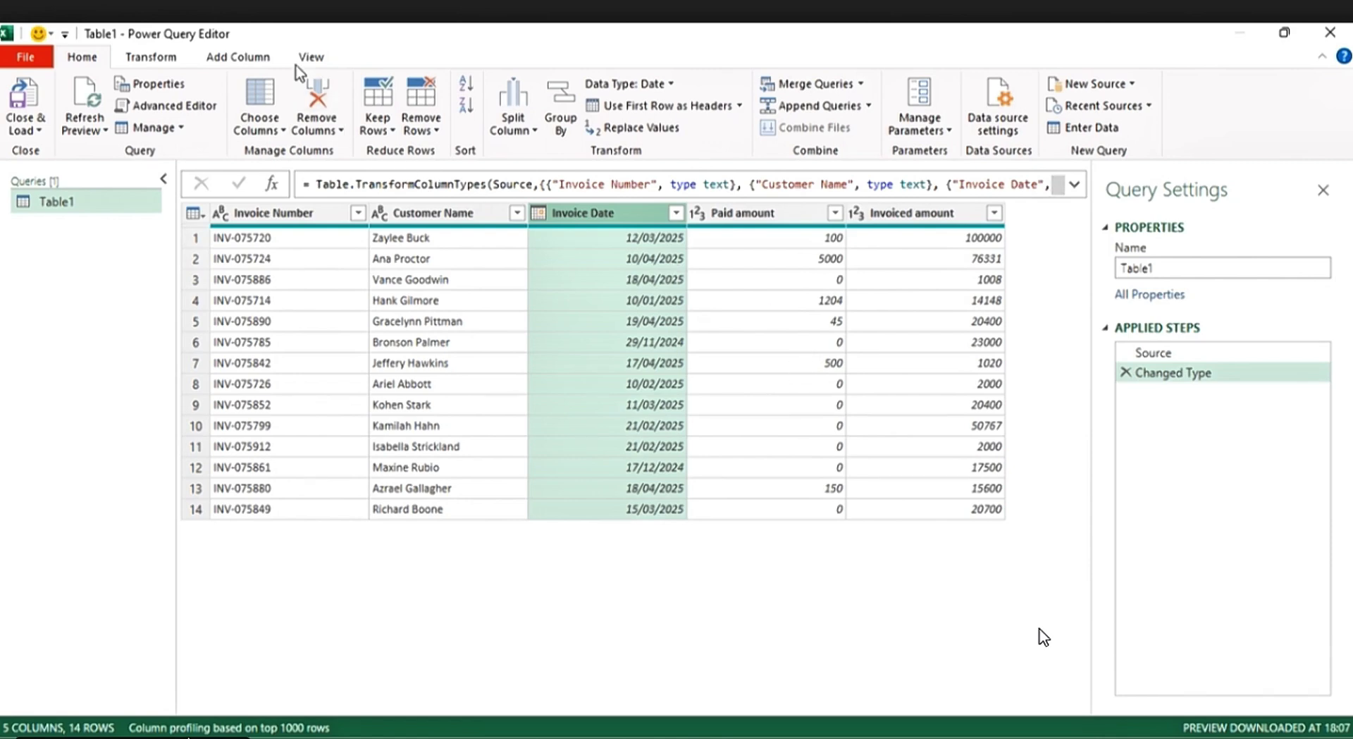
Step: Start a new custom column and name it "Due date"
left_click(257, 59)
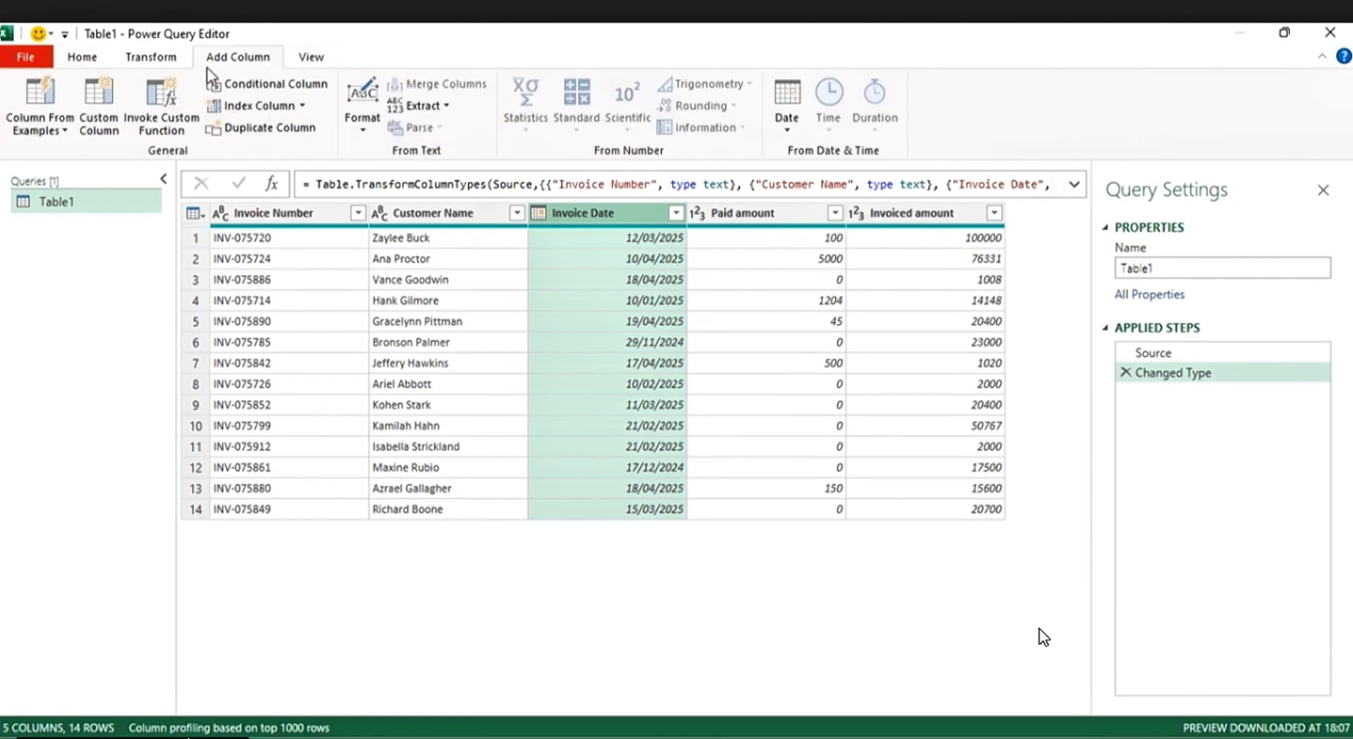
left_click(93, 121)
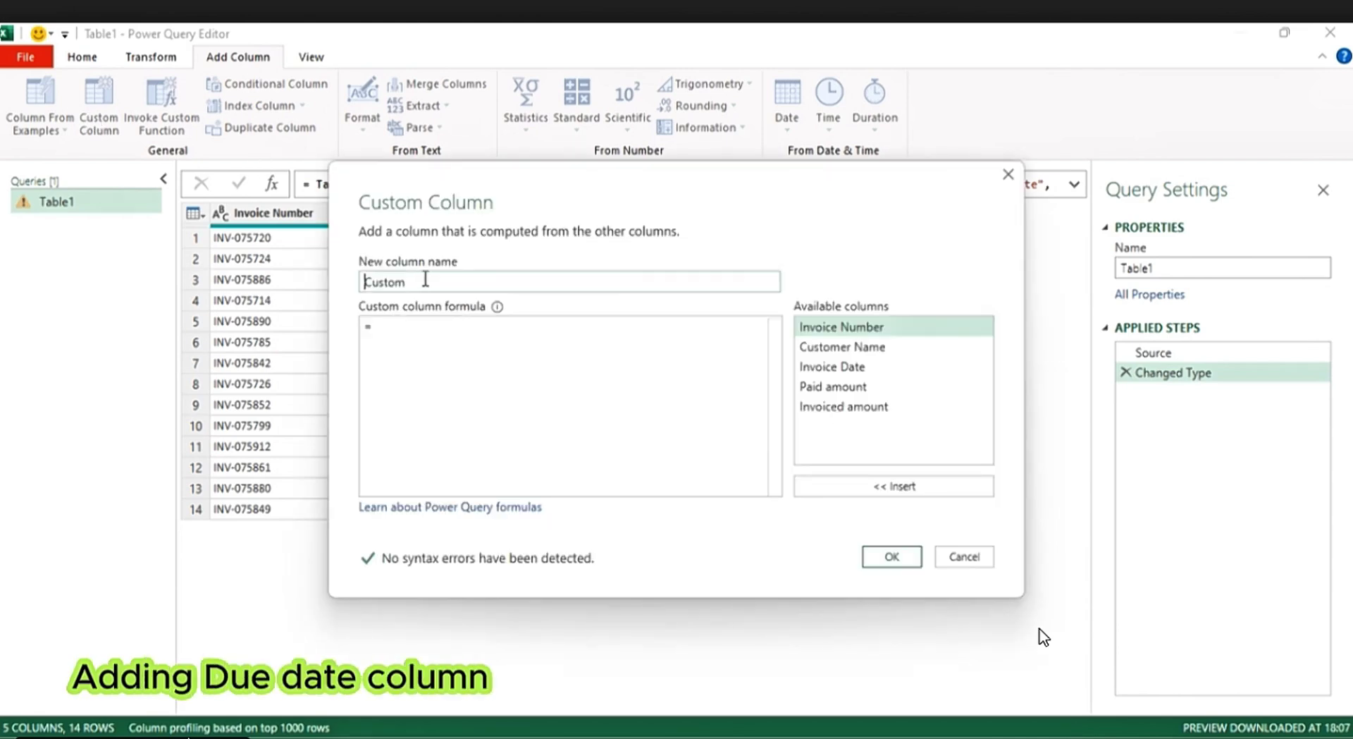
double_click(425, 280)
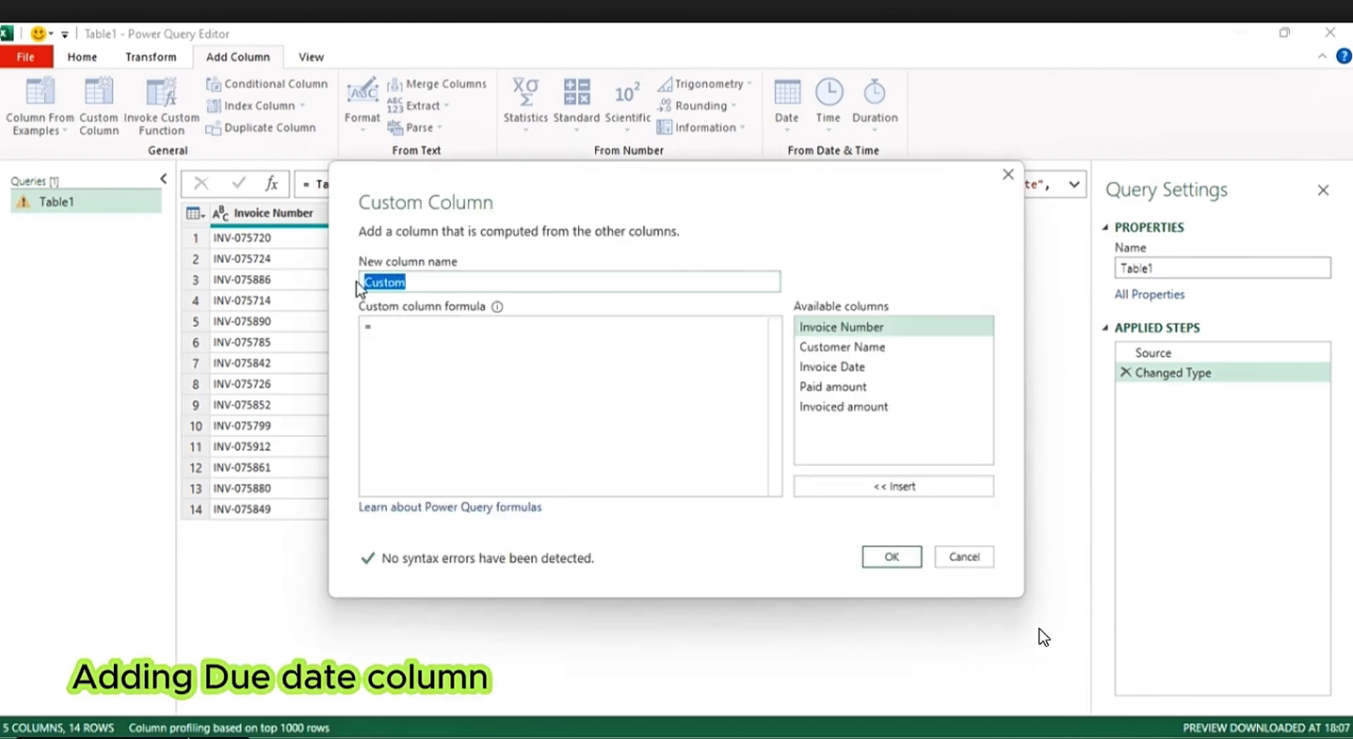
key("BackSpace")
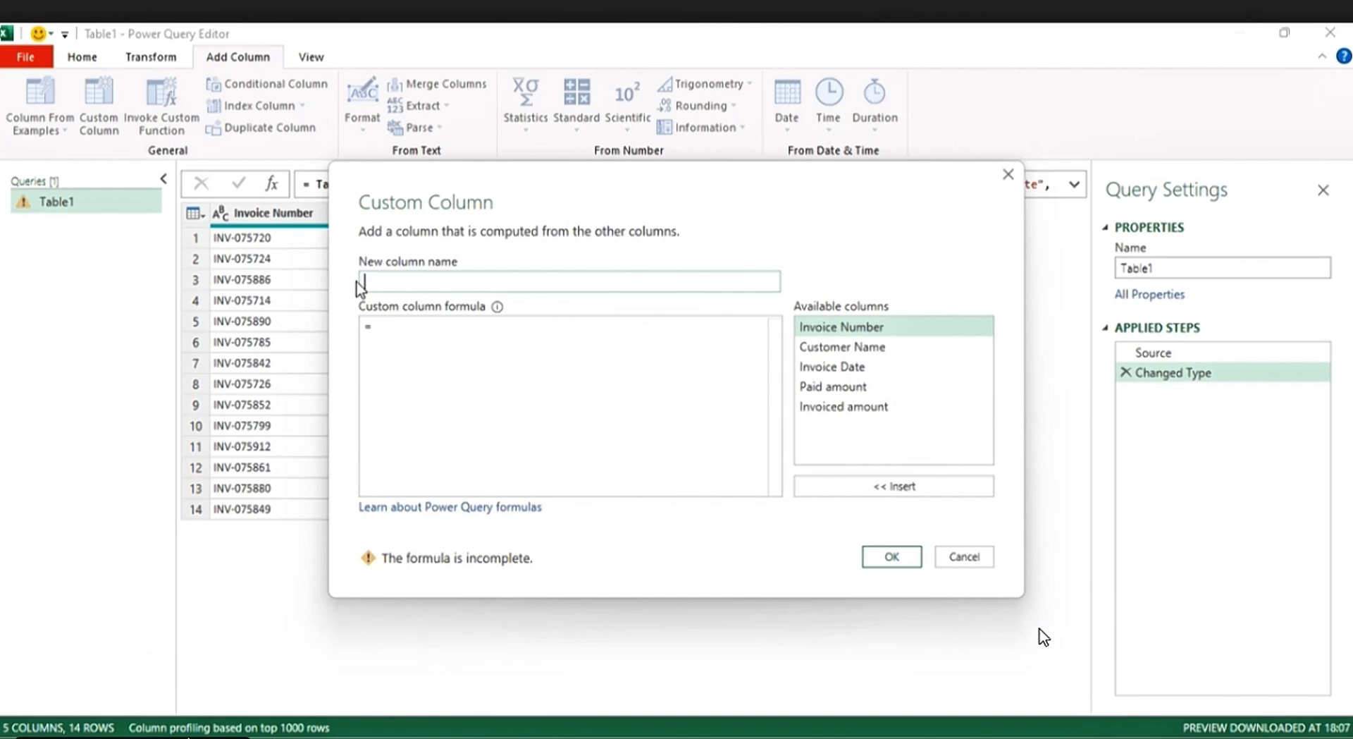
type("Due date")
Step: Begin the Due date column's formula with the Date.AddDays function
left_click(386, 334)
type("fa")
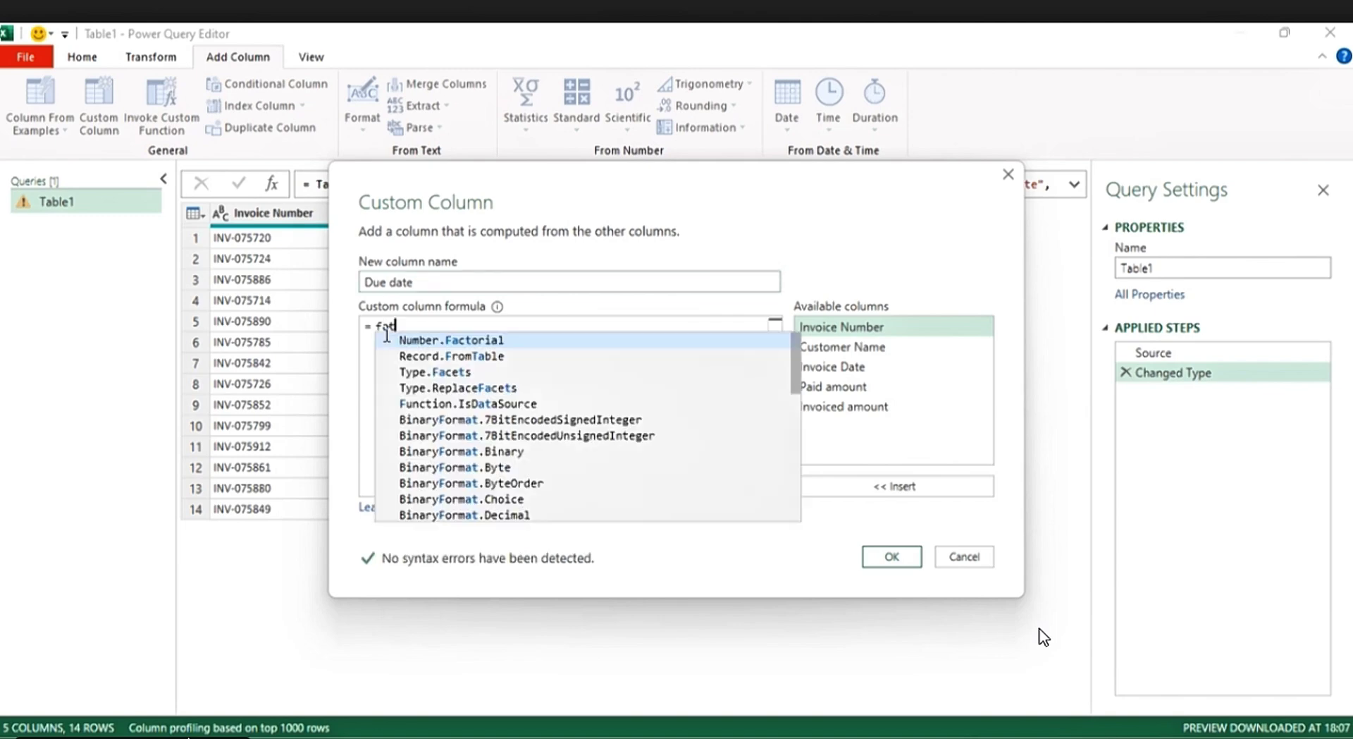
key("BackSpace")
key("BackSpace")
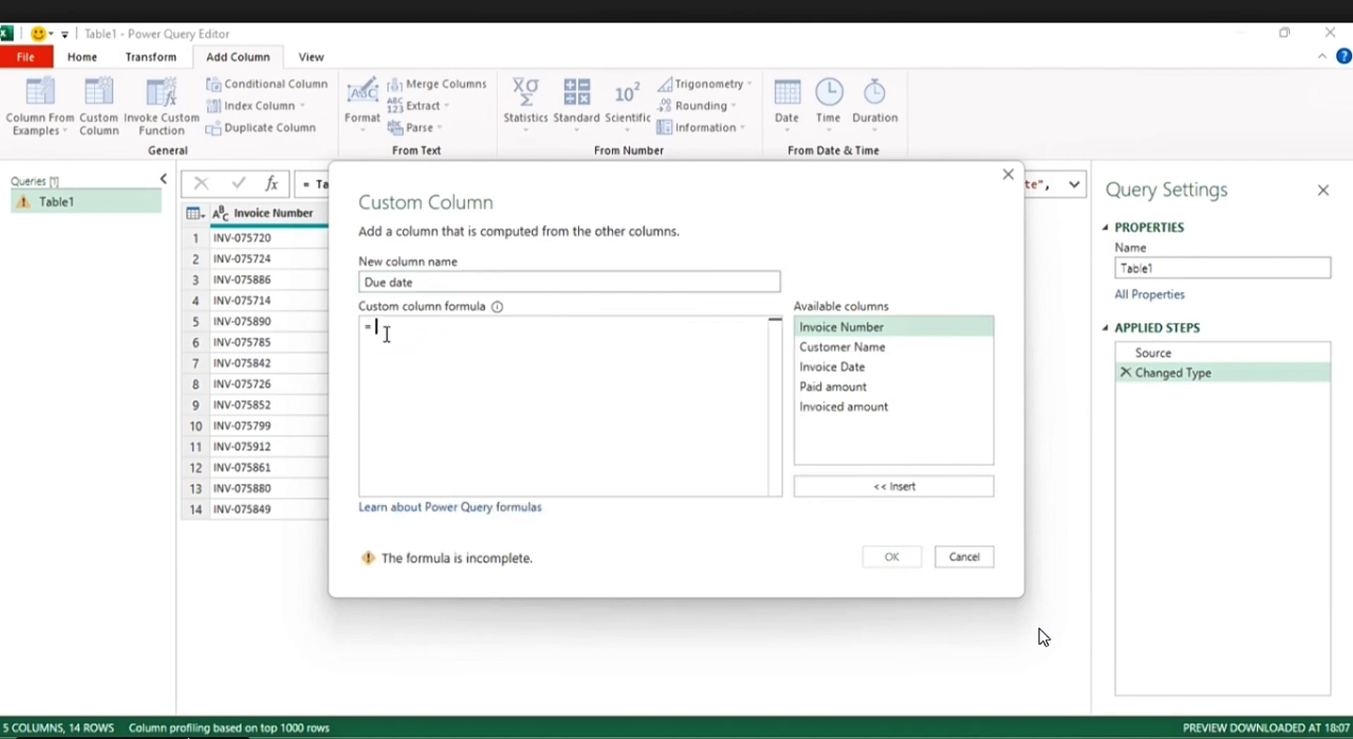
type("D")
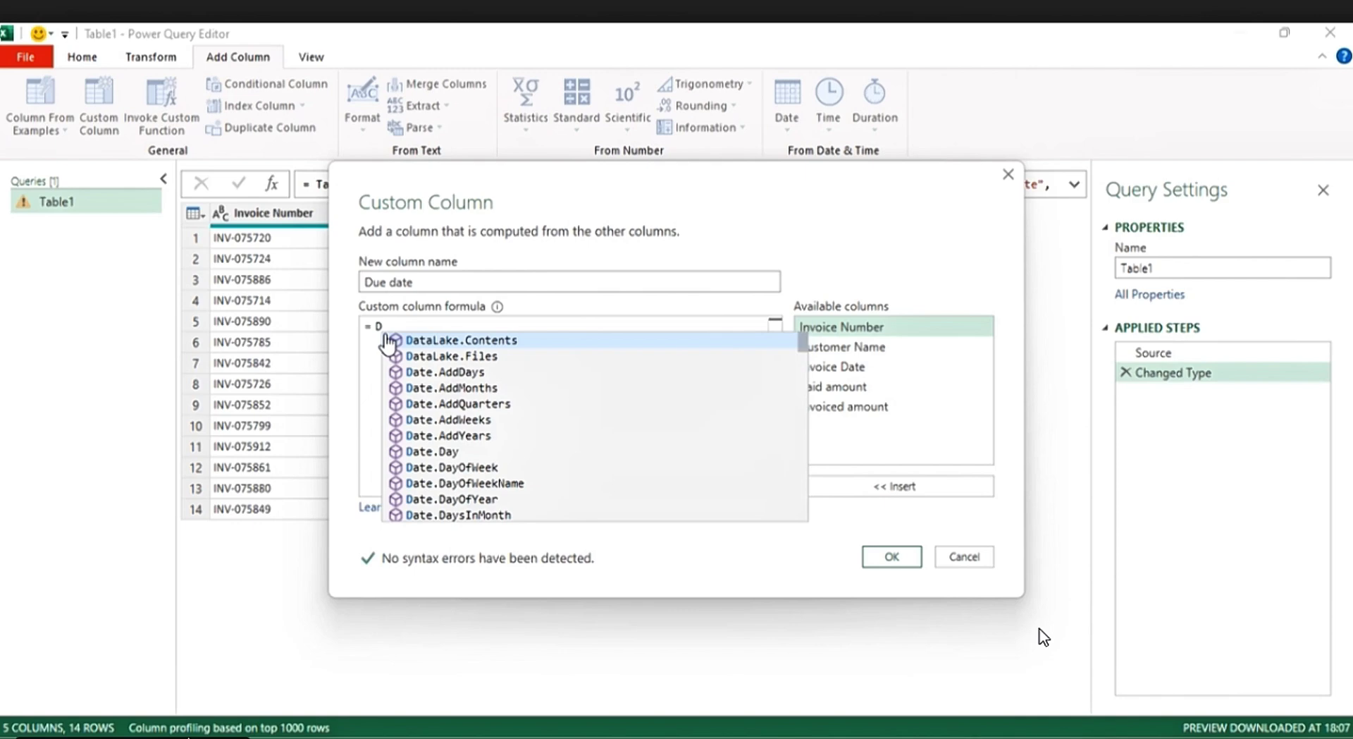
type("ate")
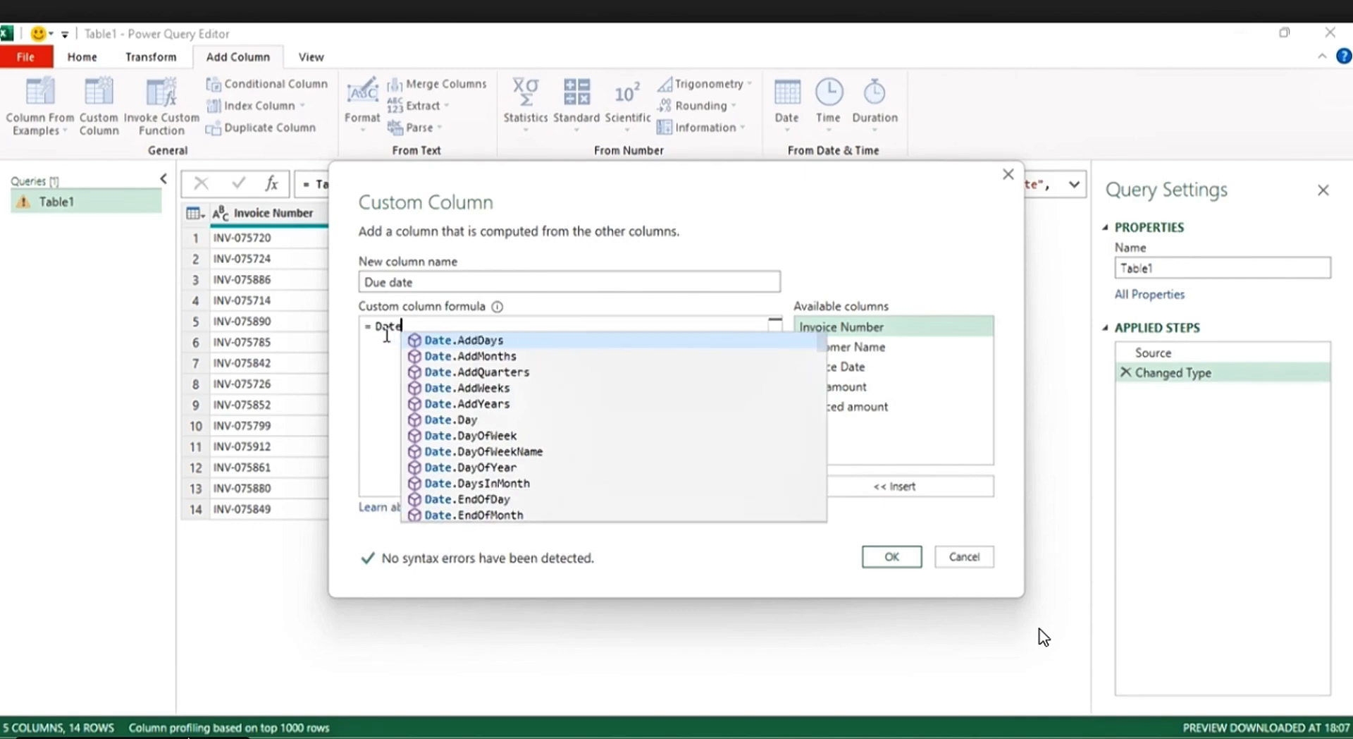
type(".")
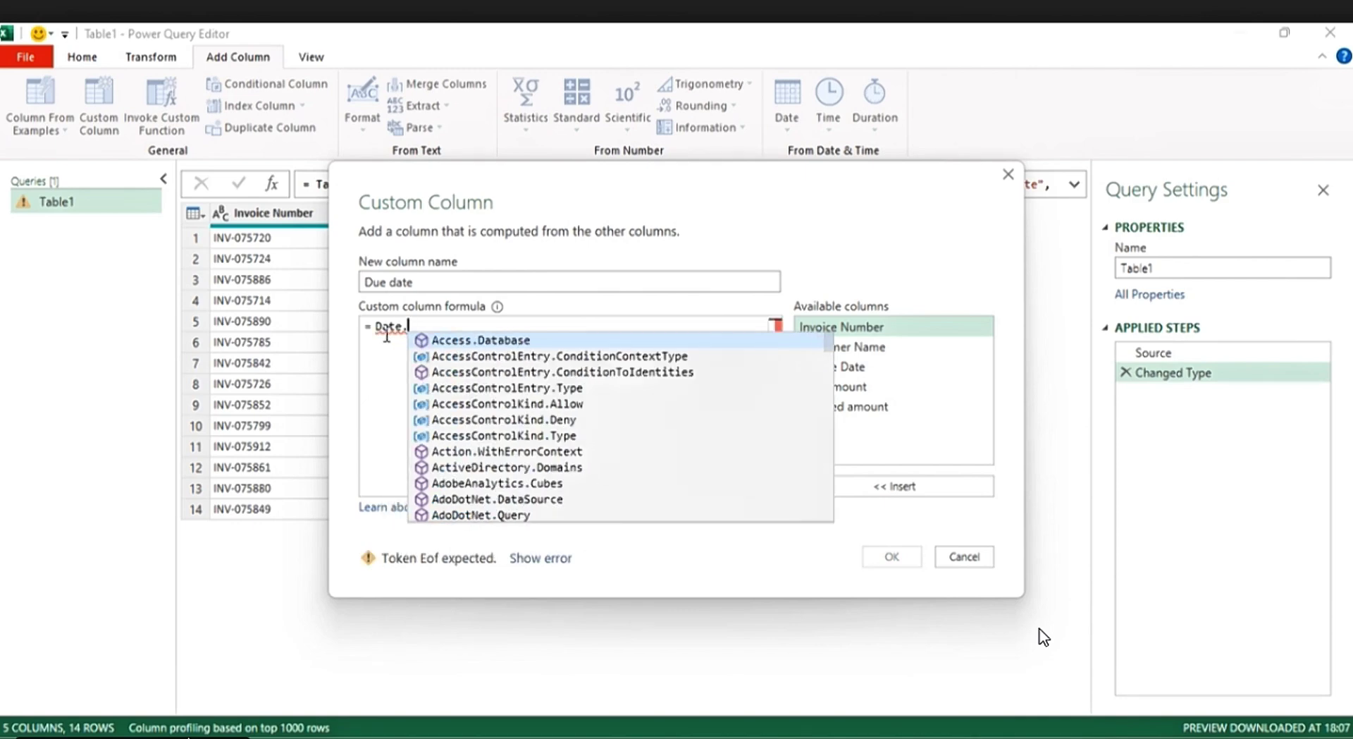
type("add")
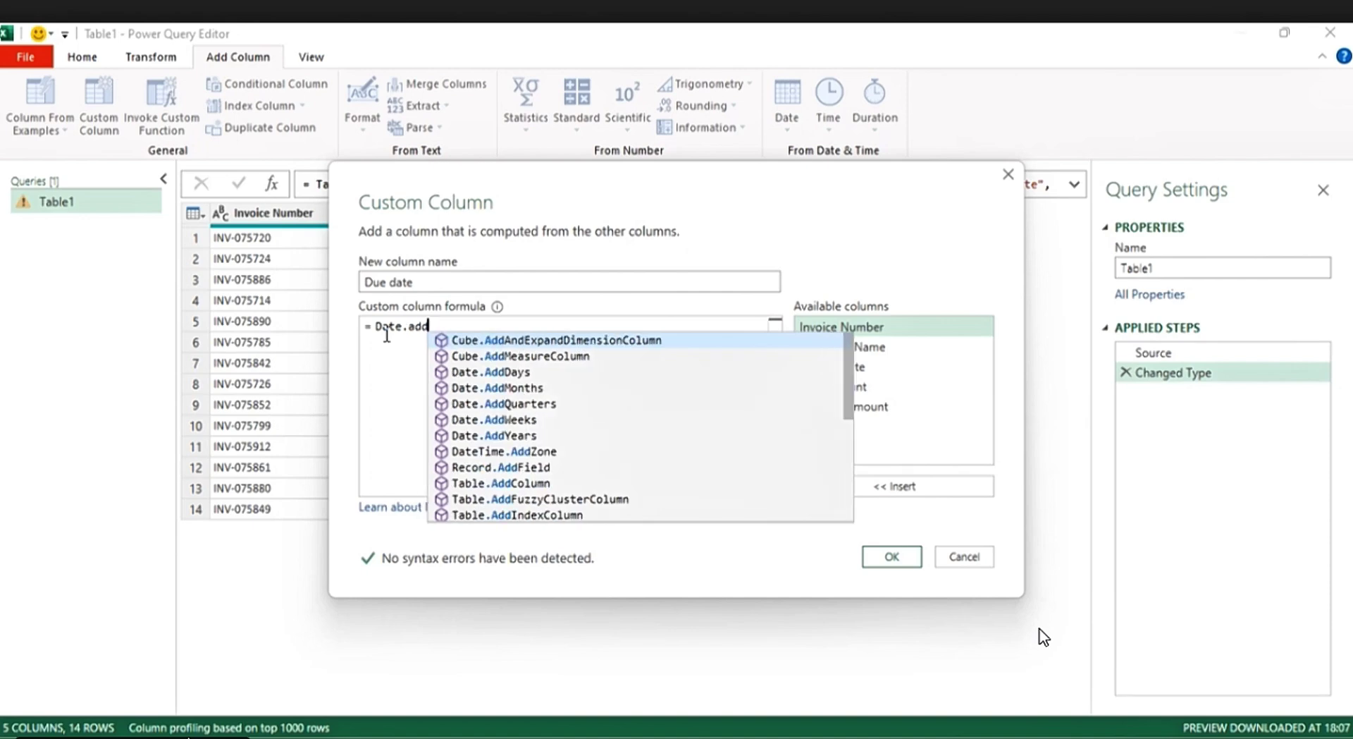
key("BackSpace")
key("BackSpace")
key("BackSpace")
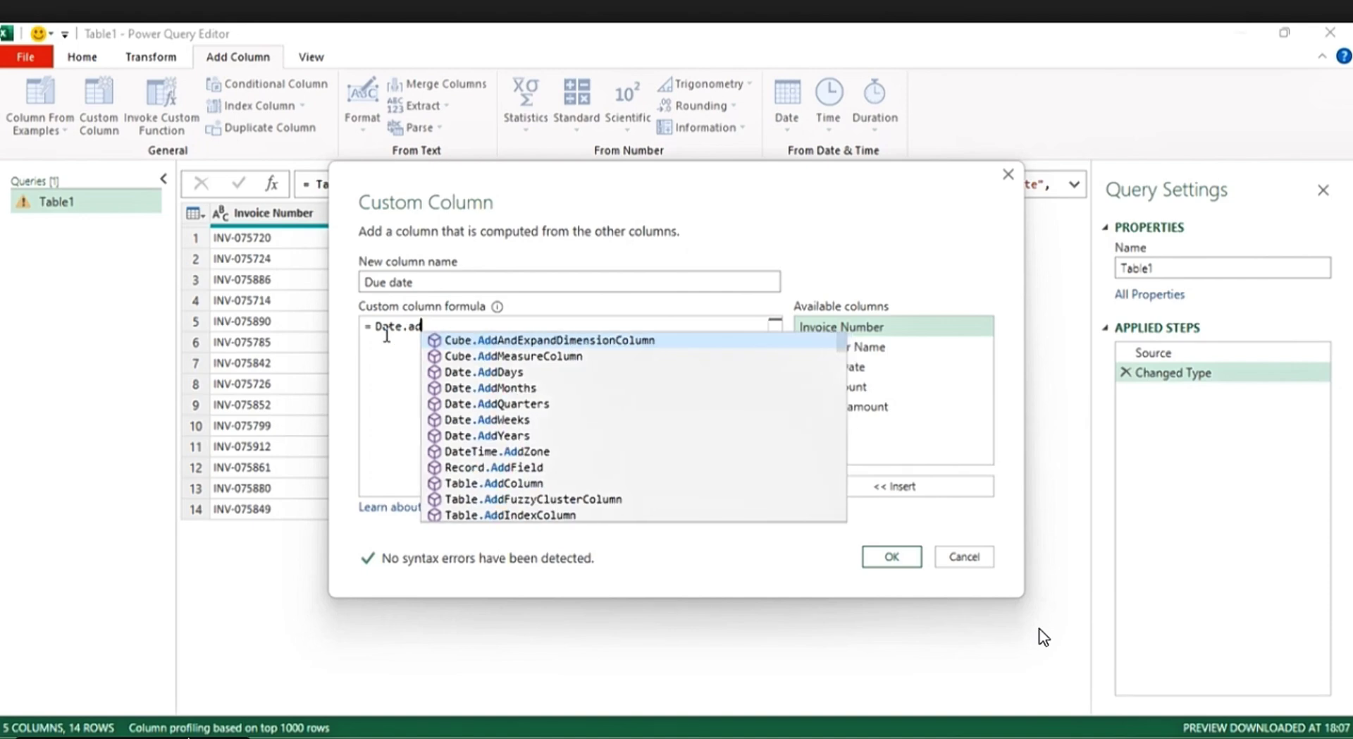
key("BackSpace")
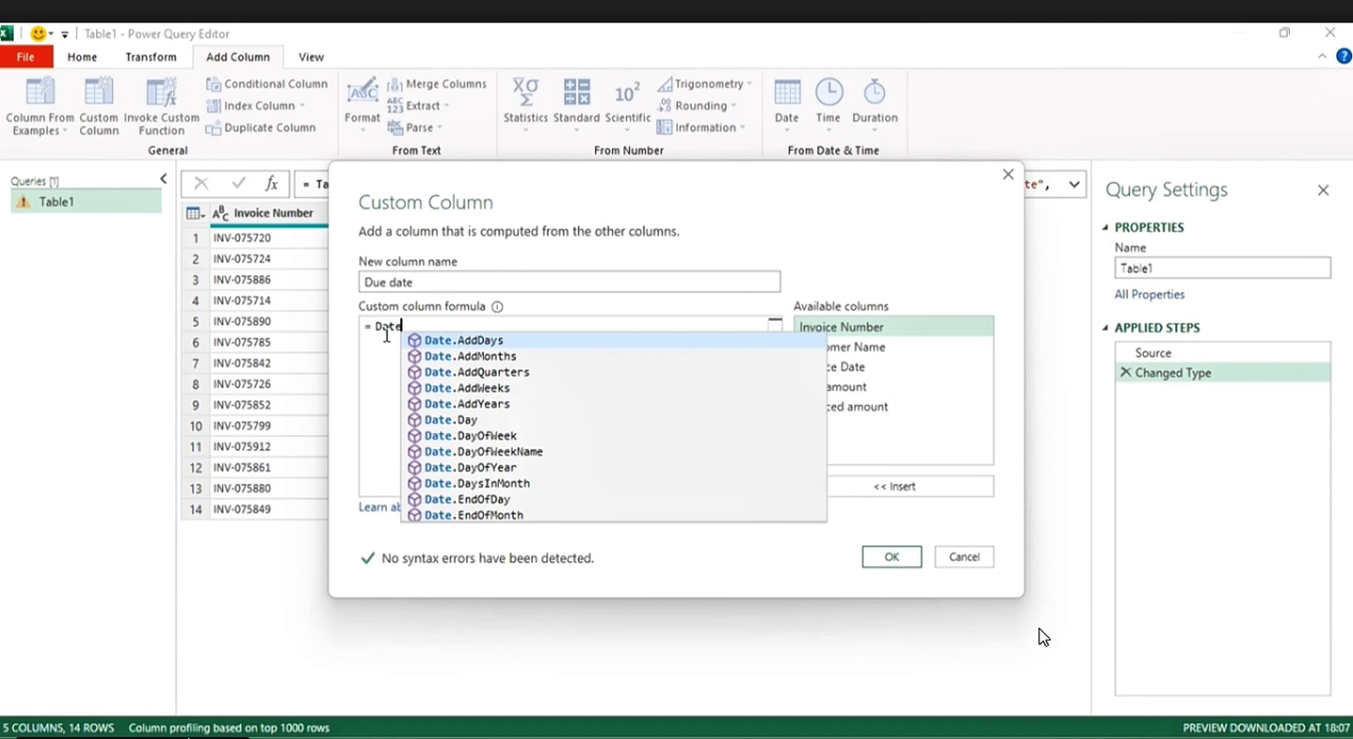
left_click(469, 339)
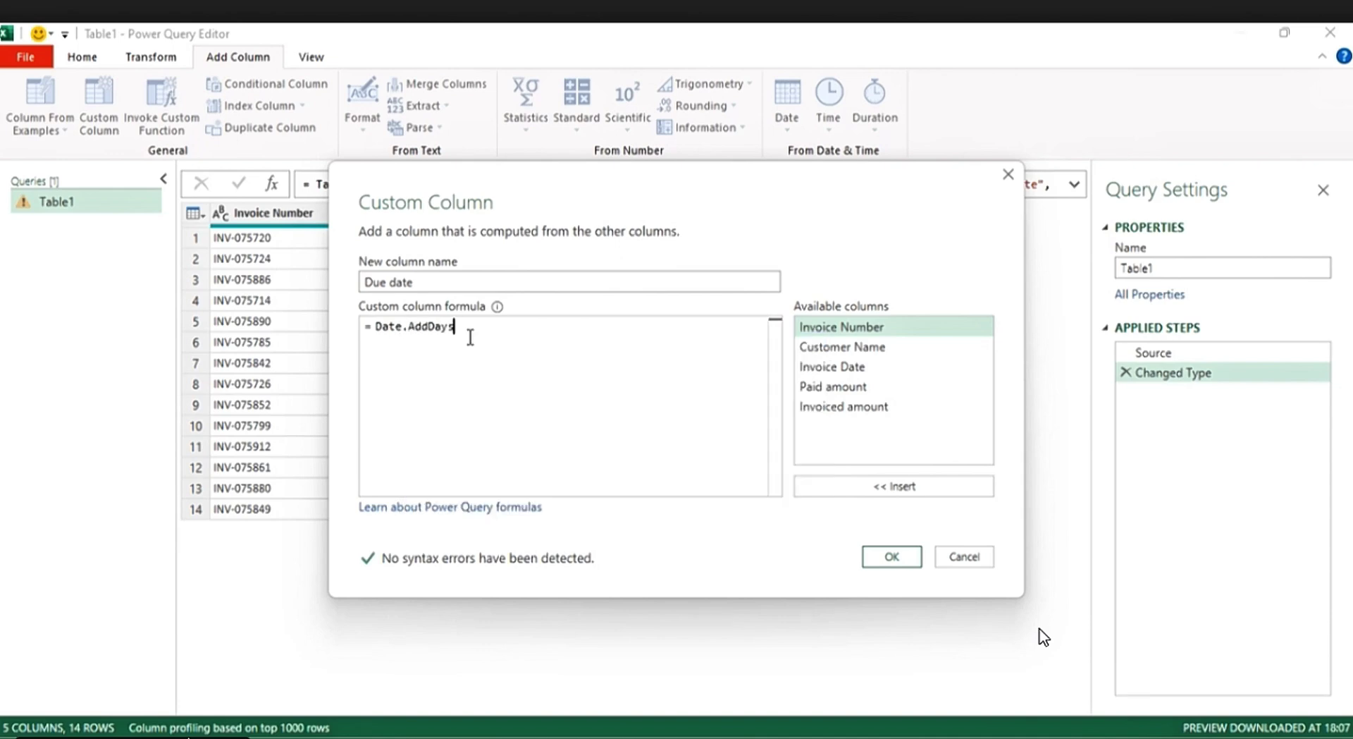
Step: Complete the formula as Date.AddDays([Invoice Date],30) and create the custom column
type("(")
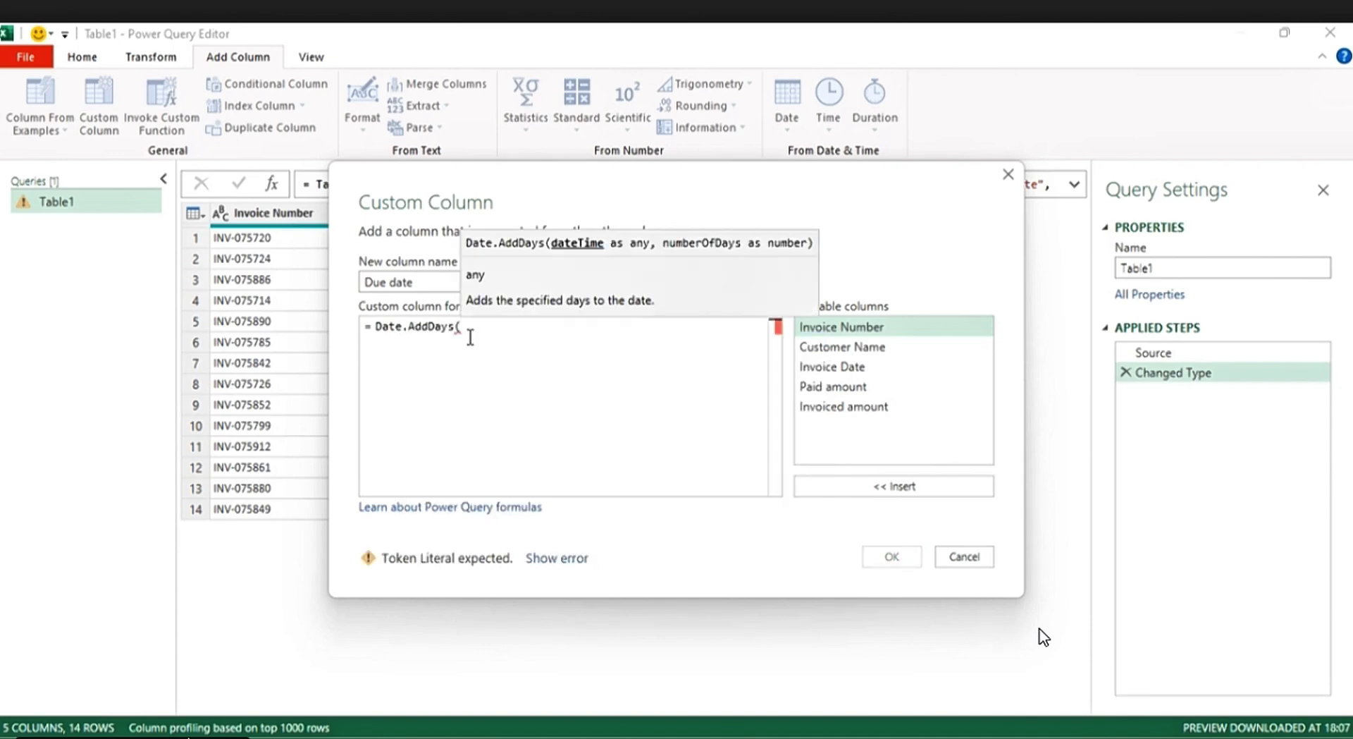
double_click(853, 371)
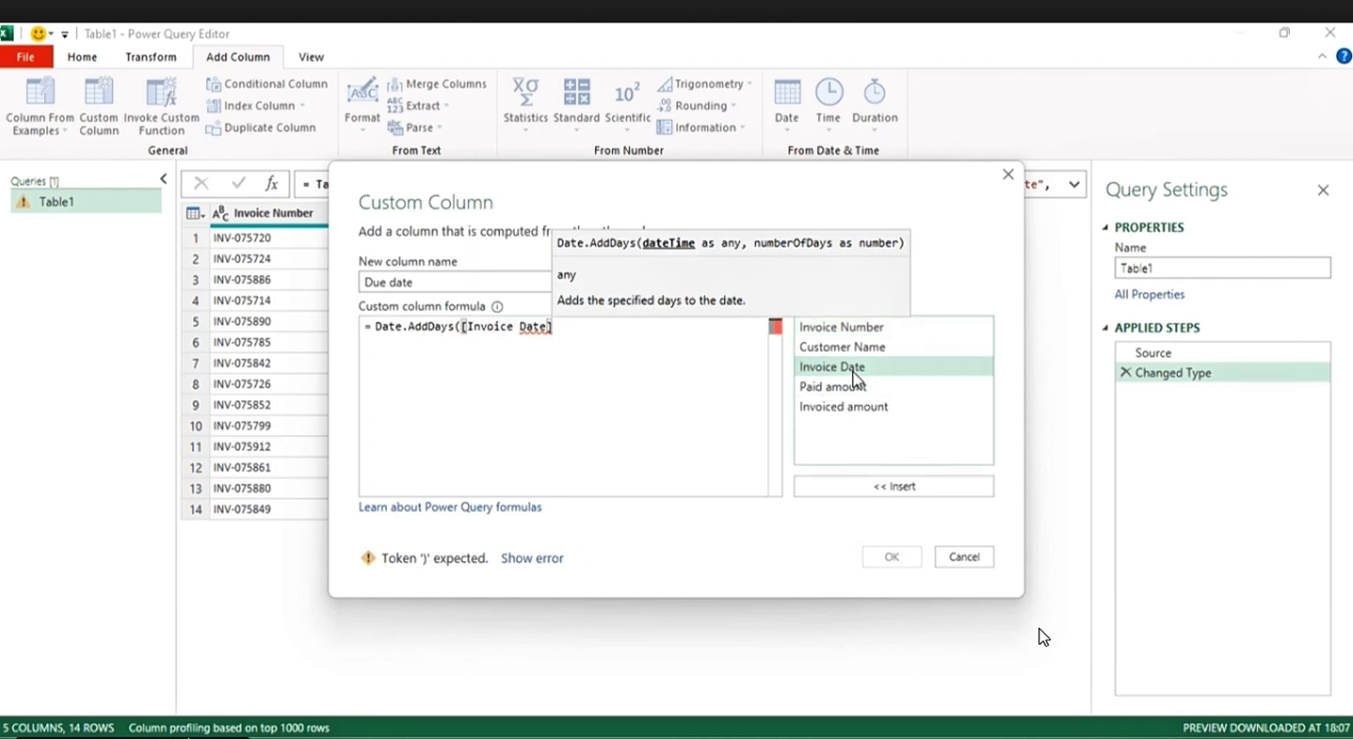
type(",")
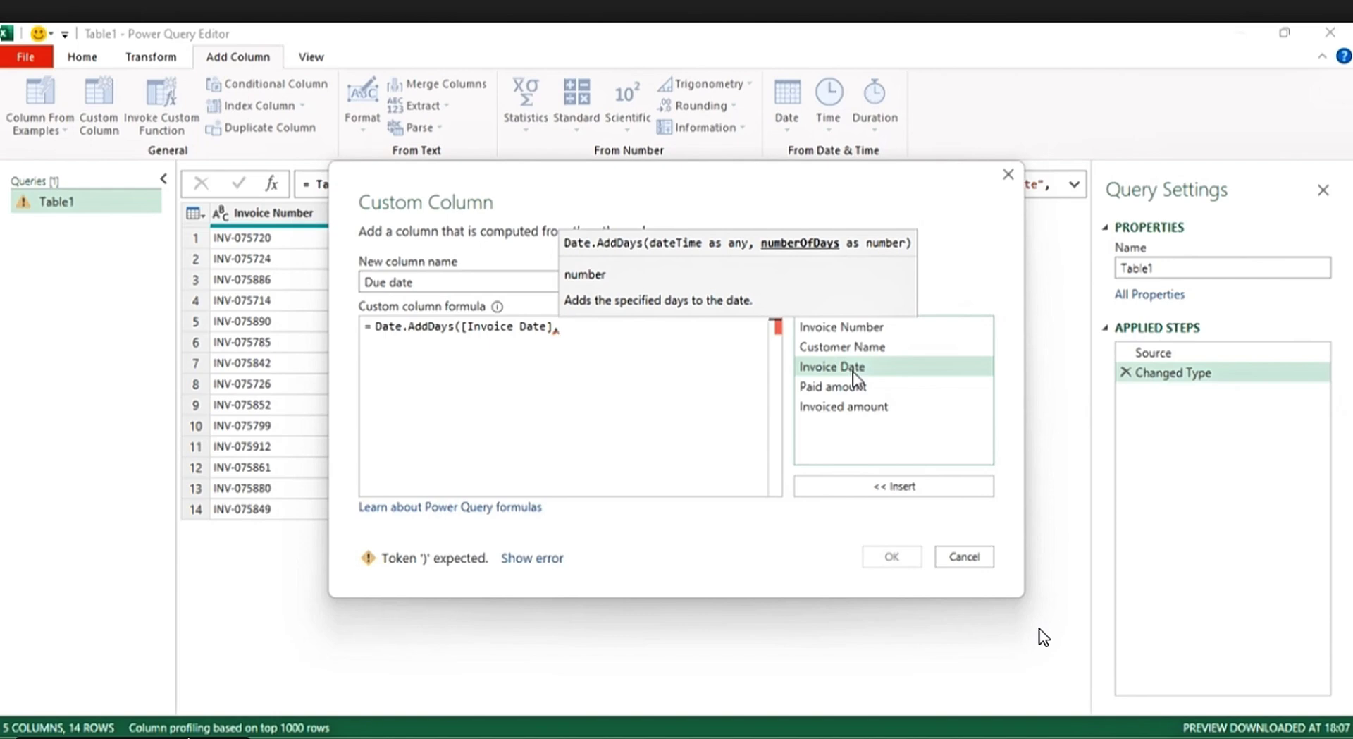
type("30")
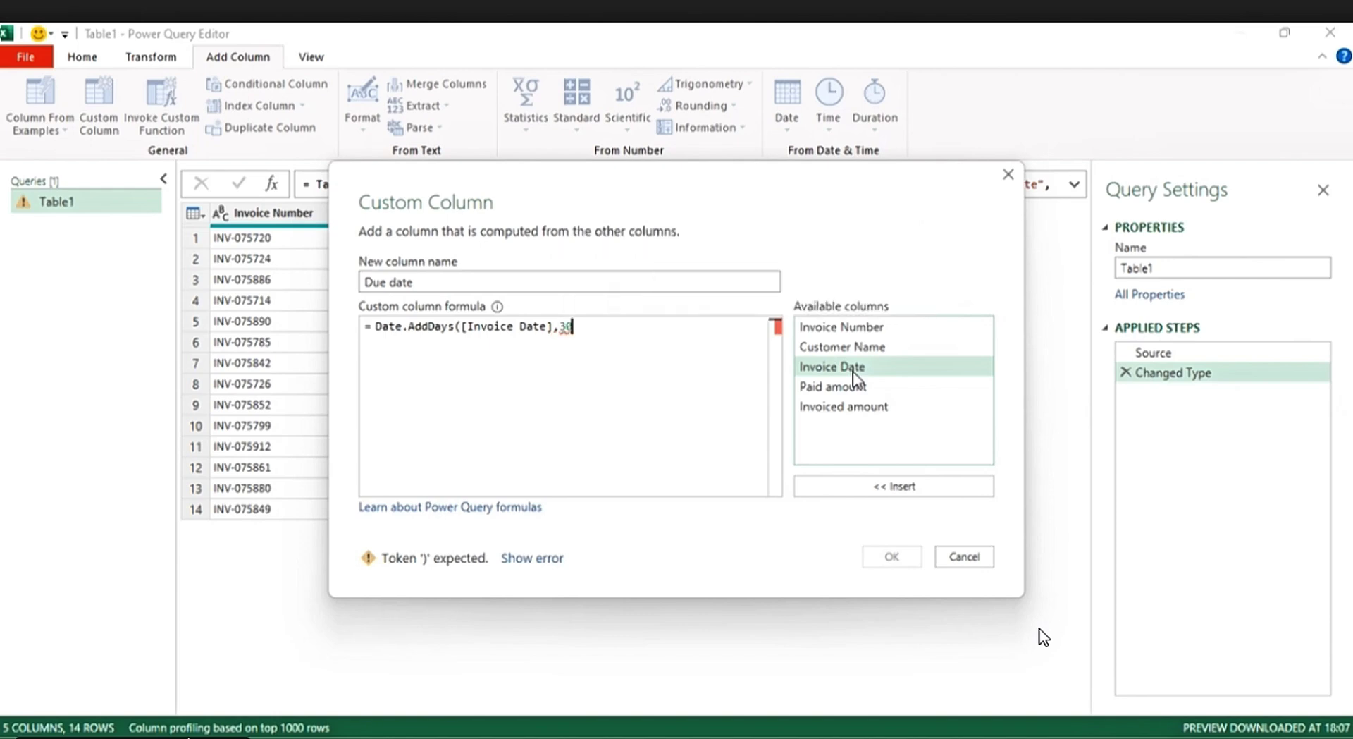
type(")")
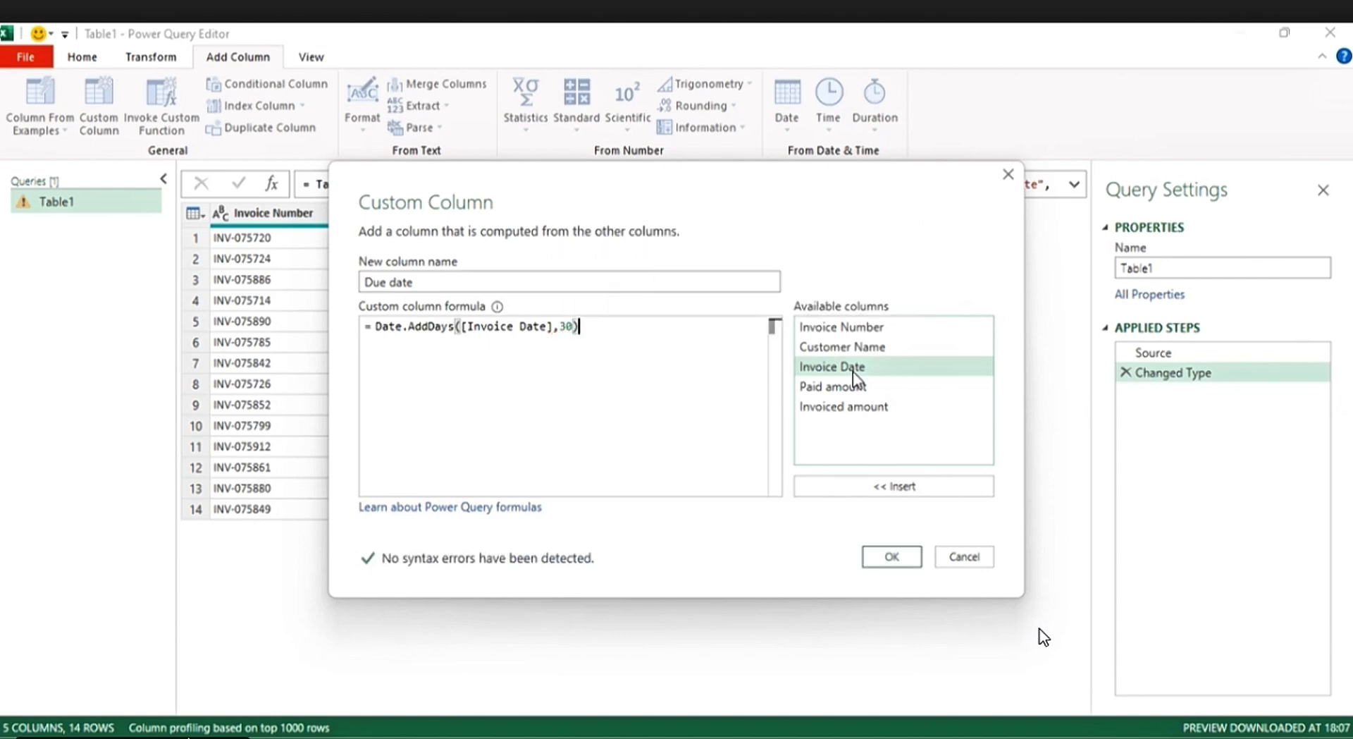
left_click(902, 563)
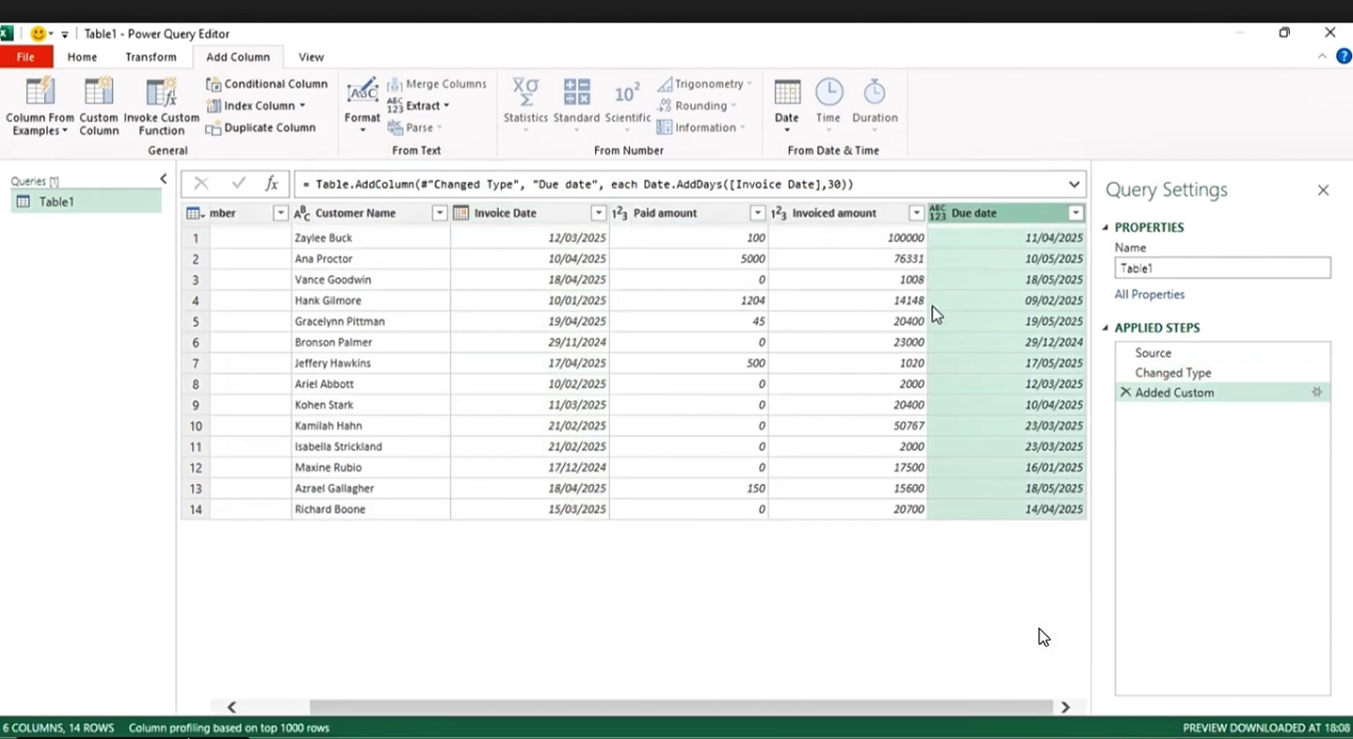
Step: Set the Due date column's data type to Date and move it directly after Invoice Date
left_click(938, 213)
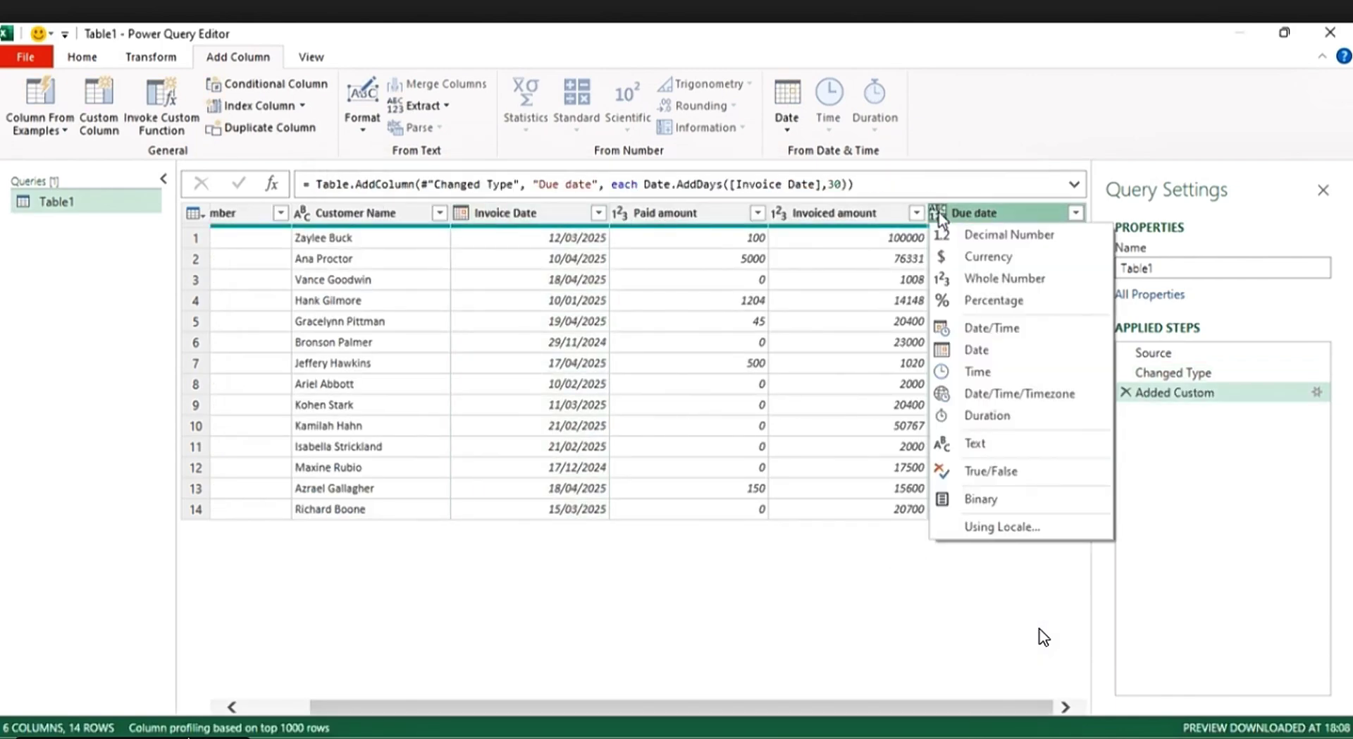
left_click(977, 350)
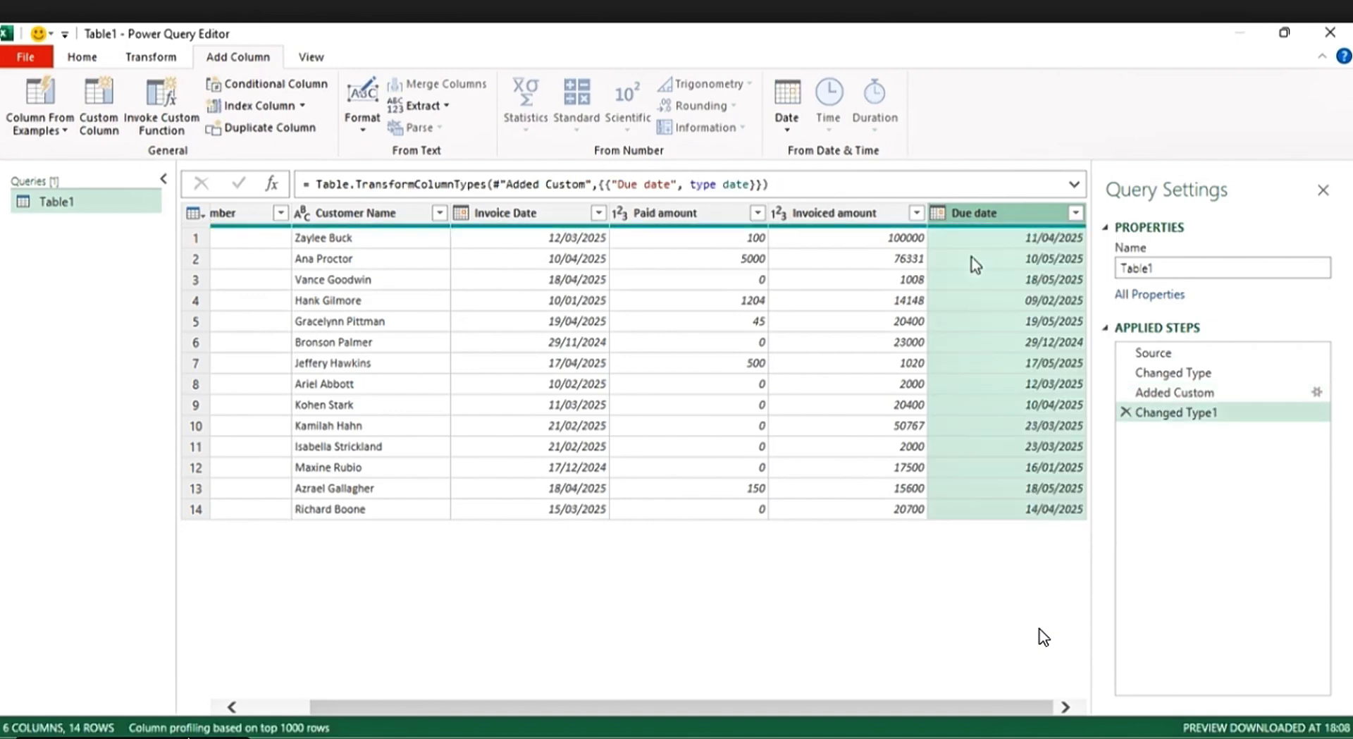
left_click_drag(960, 221, 645, 213)
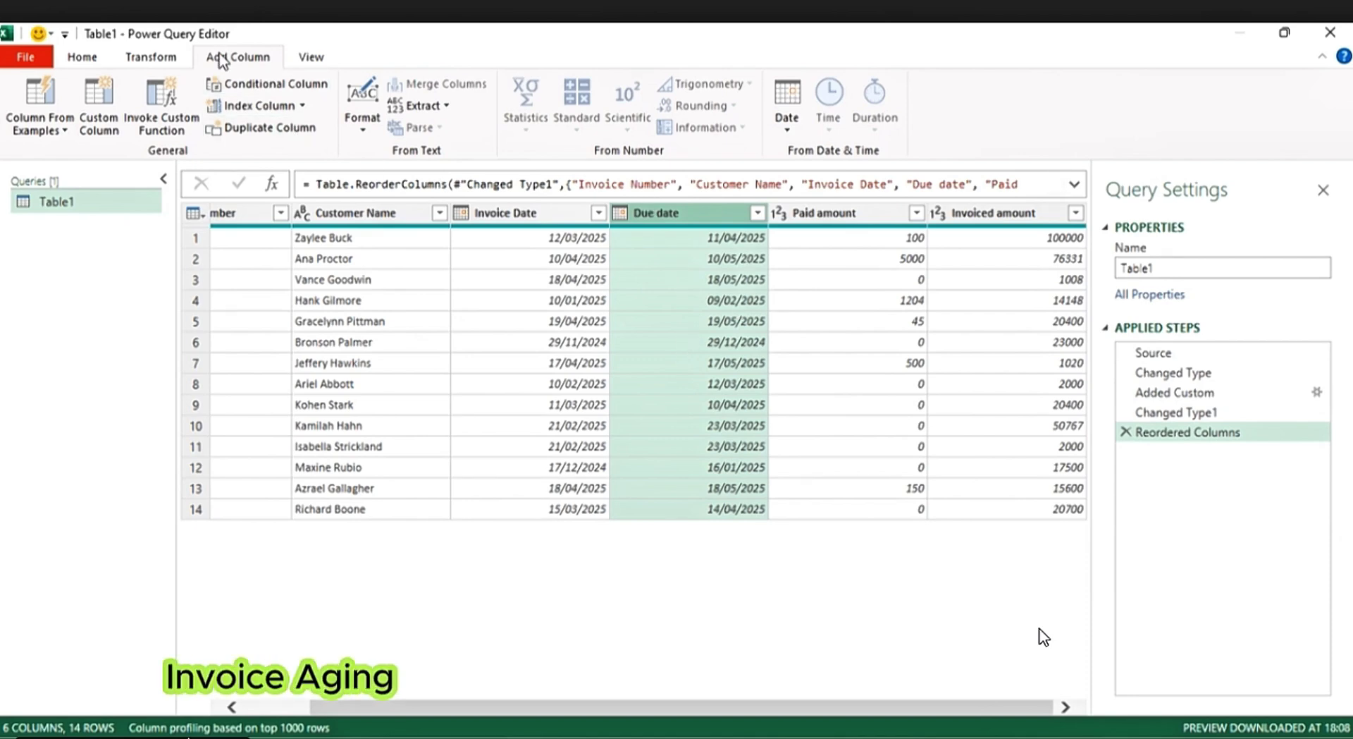
Step: Add an Age column calculated from the Due date column and set its data type to Whole Number
left_click(780, 132)
left_click(809, 151)
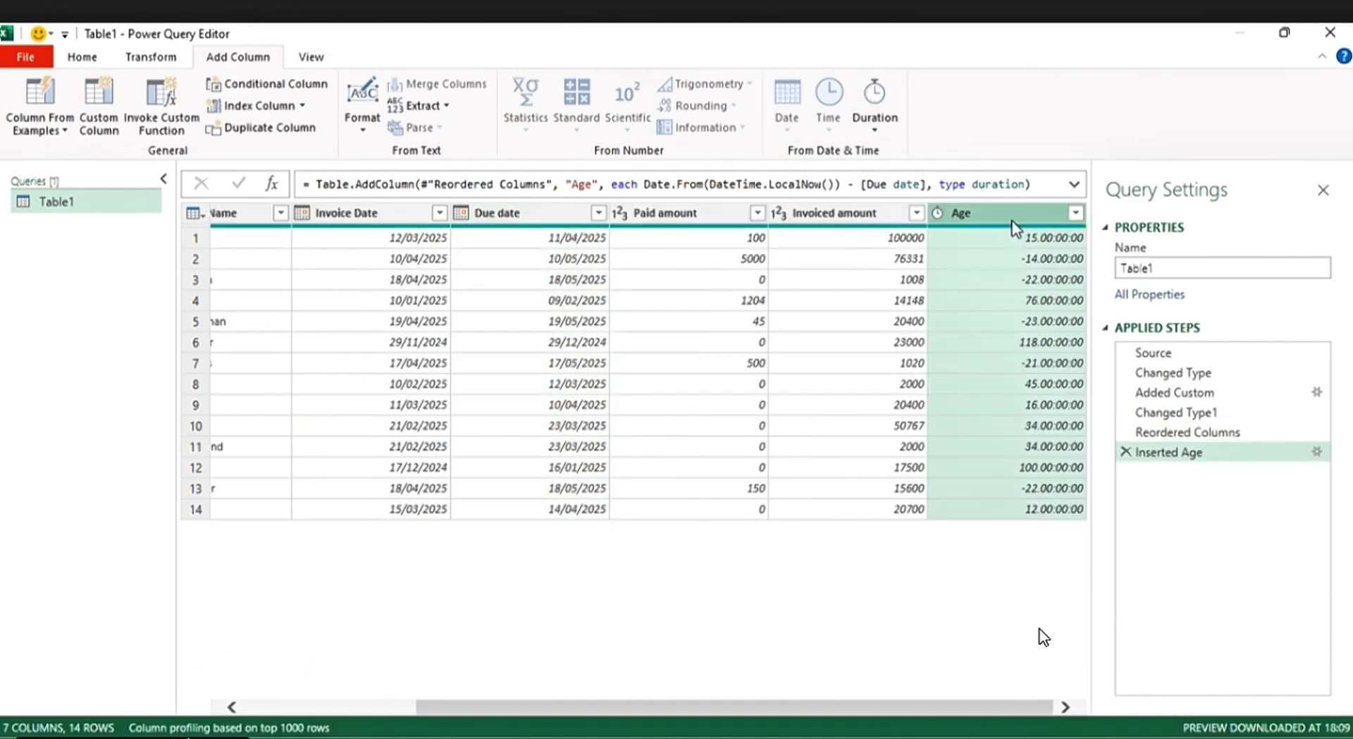
left_click(937, 213)
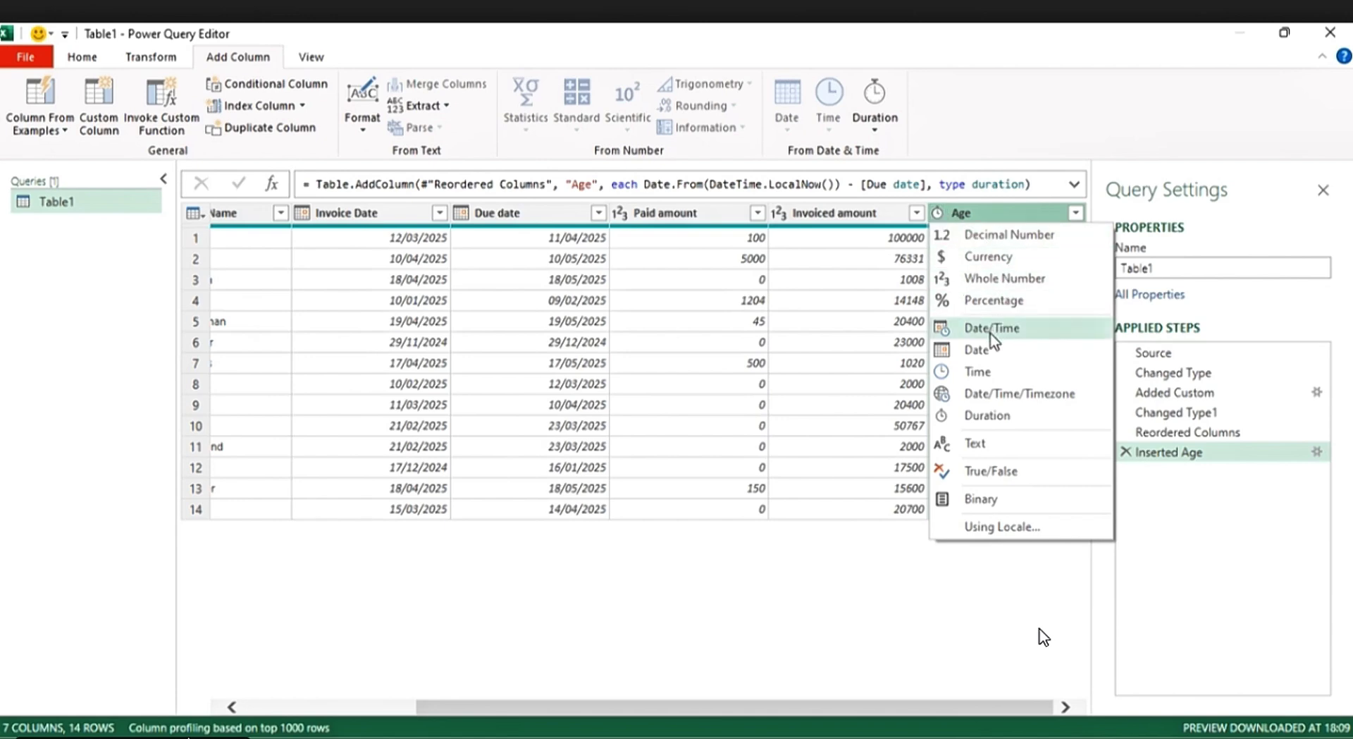
left_click(981, 279)
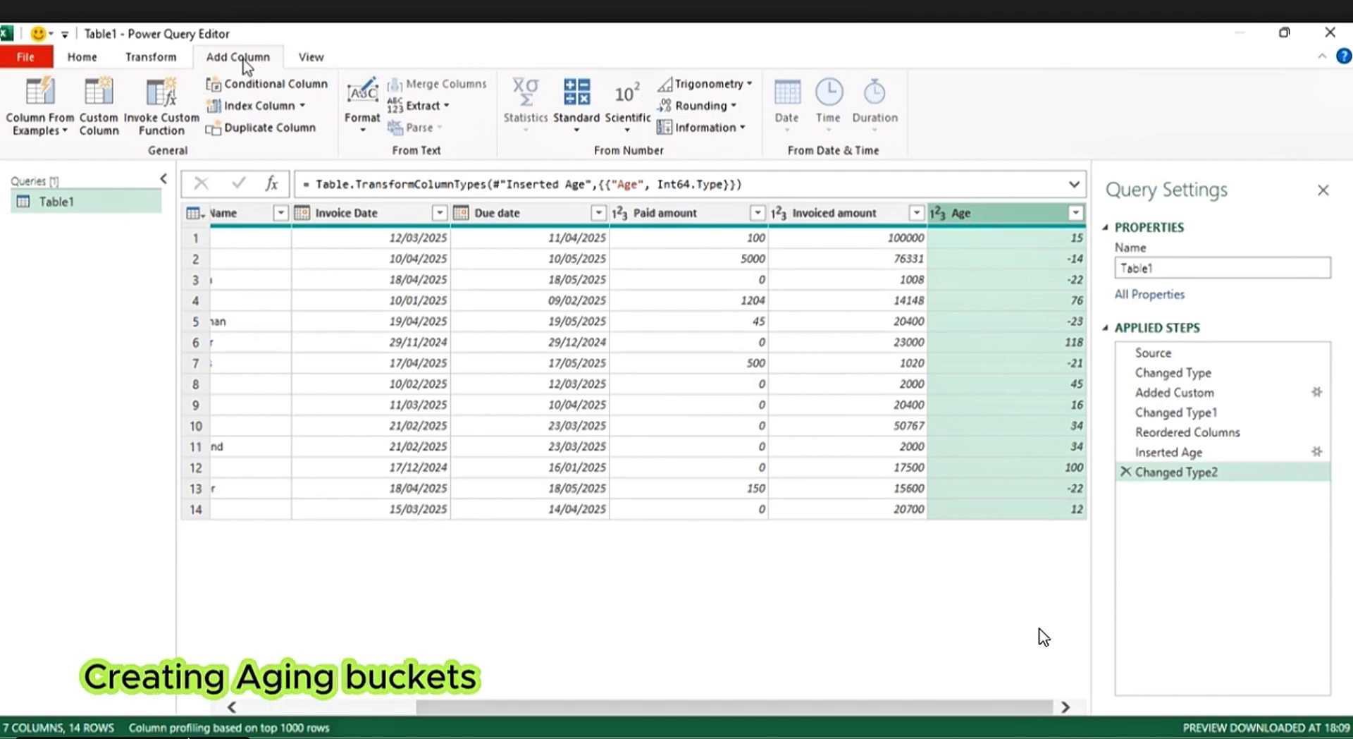
Step: Start a new conditional column and name it "Aging"
left_click(261, 88)
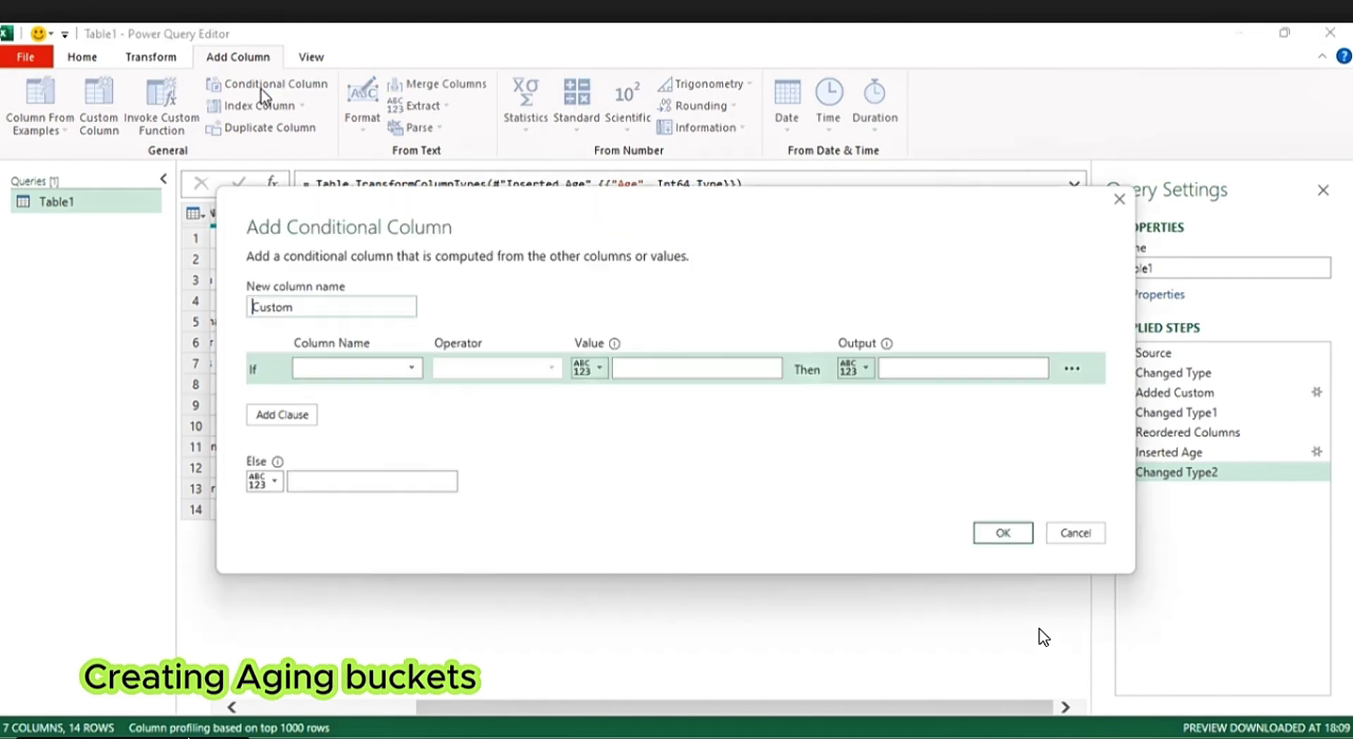
left_click_drag(311, 311, 240, 316)
type("A")
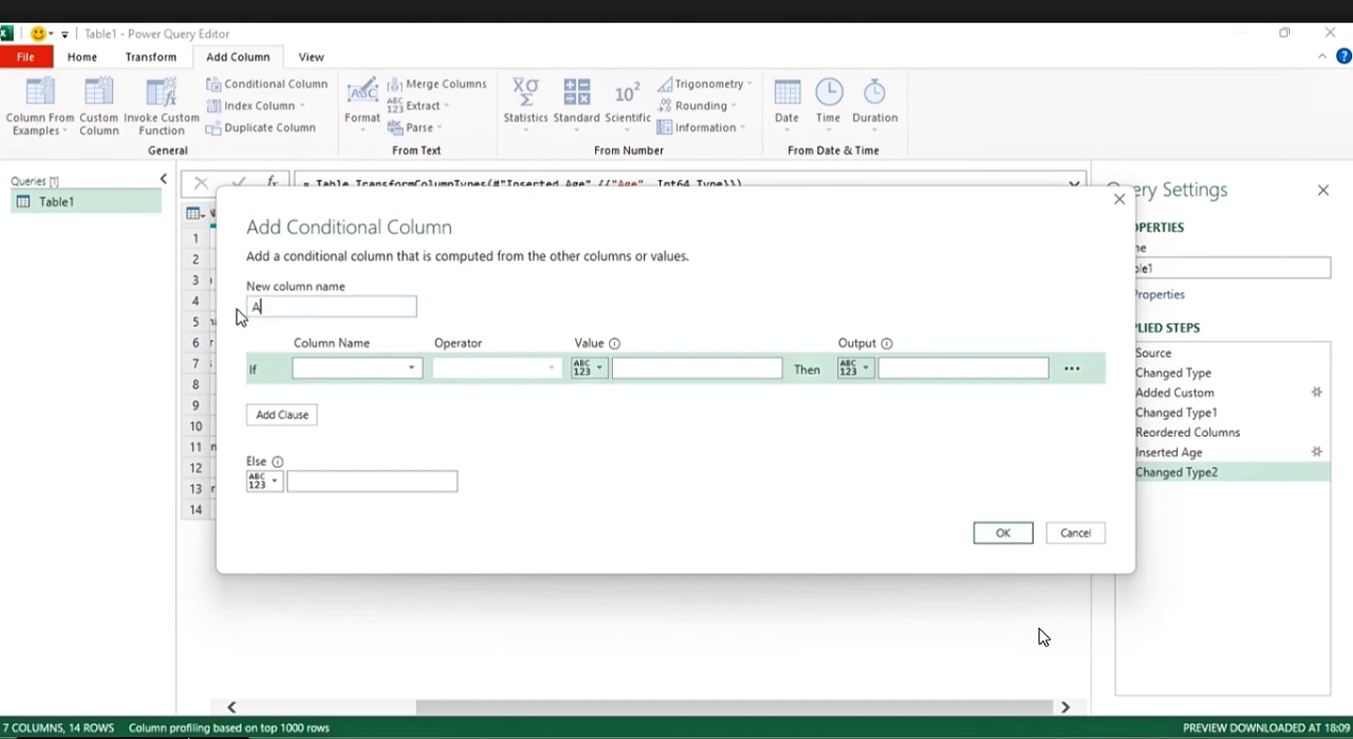
type("ging")
Step: Define the first Aging condition so that Age is less than 0 outputs "Not due yet"
left_click(412, 384)
left_click(310, 507)
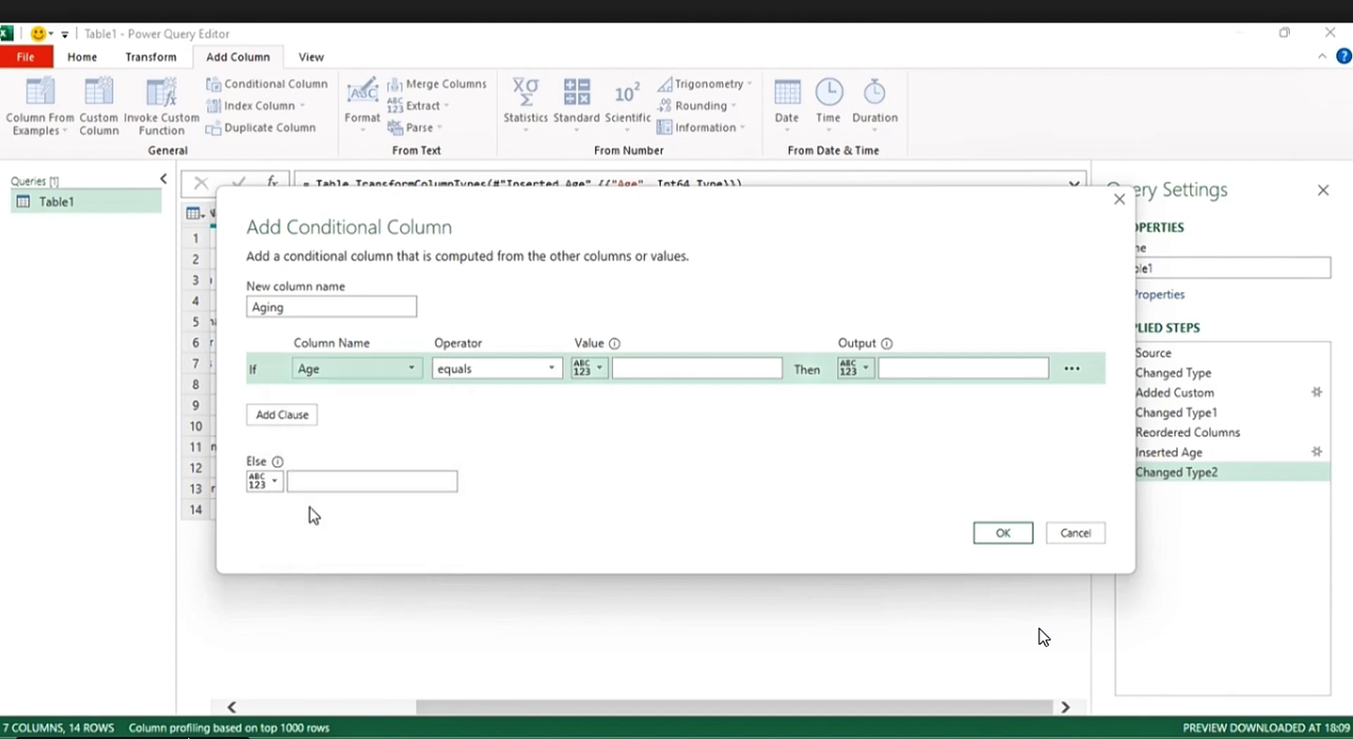
left_click(553, 374)
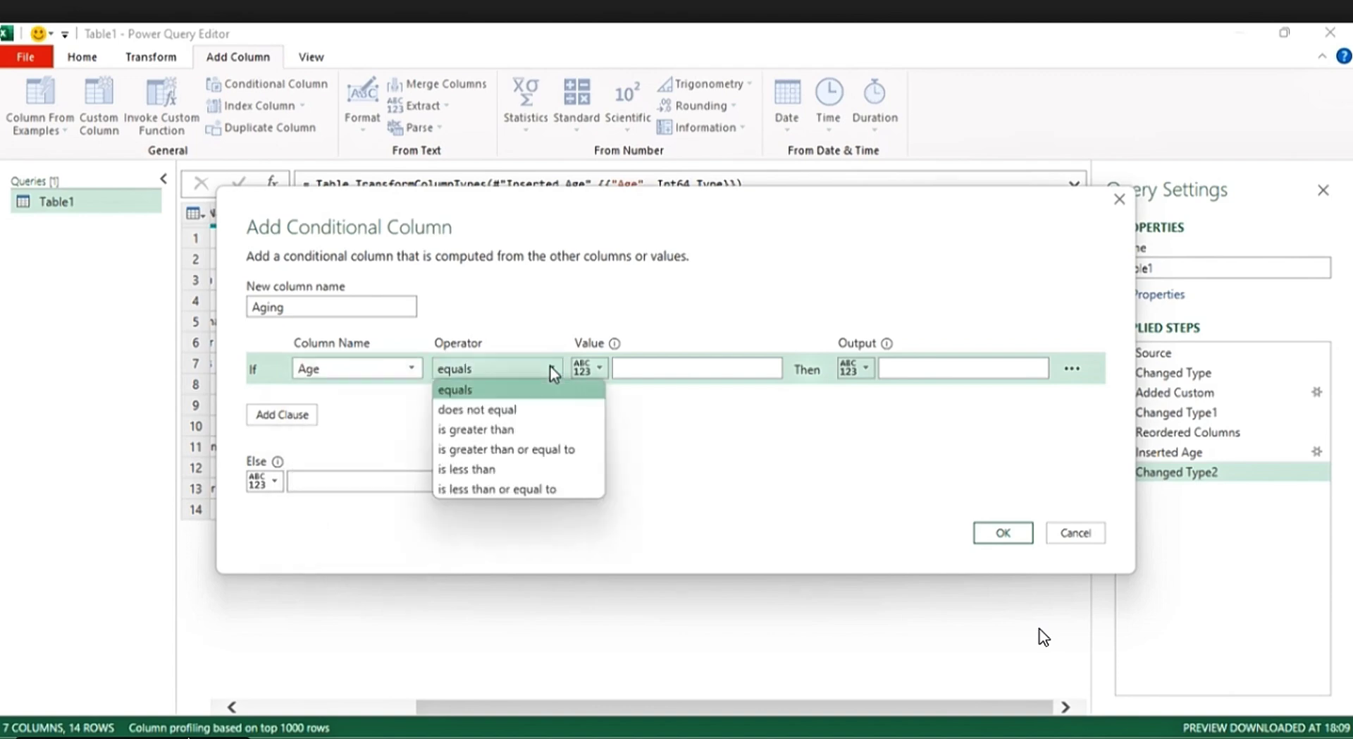
left_click(497, 469)
left_click(647, 369)
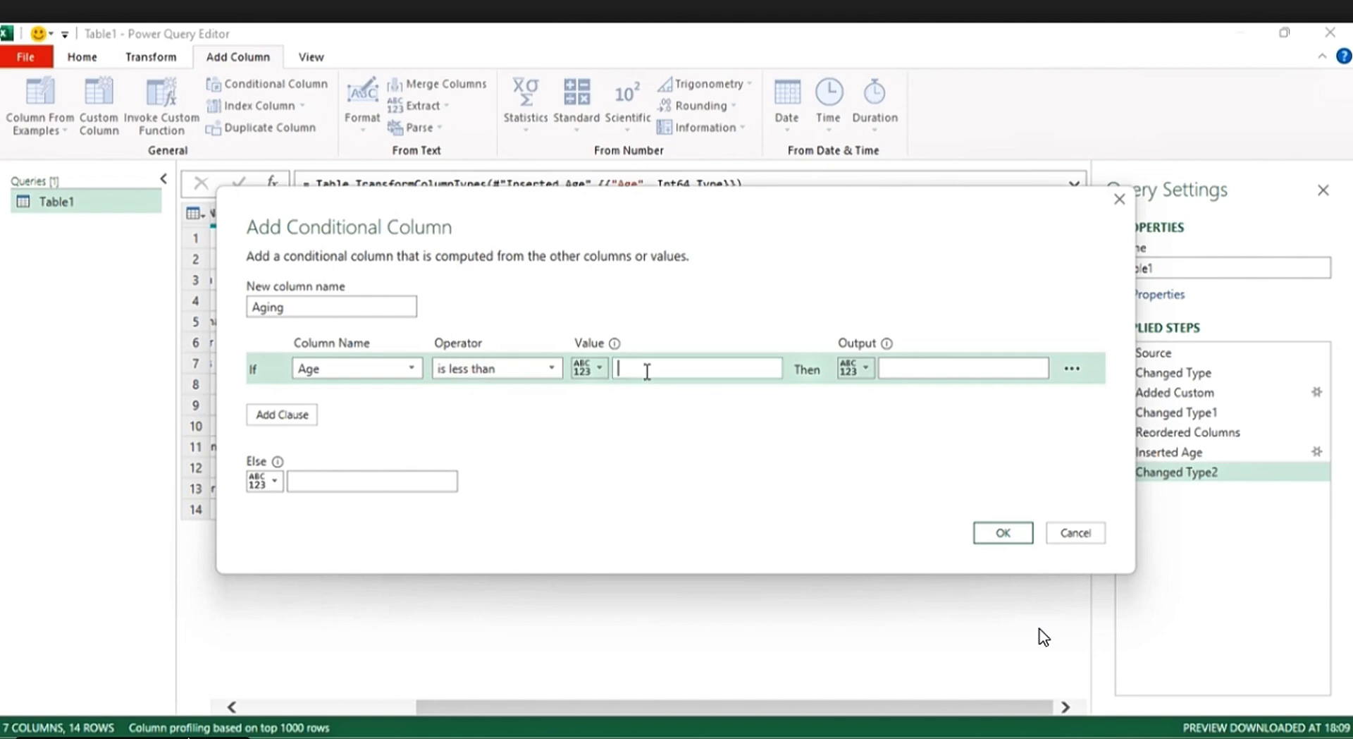
type("0")
left_click(900, 367)
type("Not due yet")
Step: Add an else-if clause so that Age is less than or equal to 30 outputs "1 - 30 Days"
left_click(284, 417)
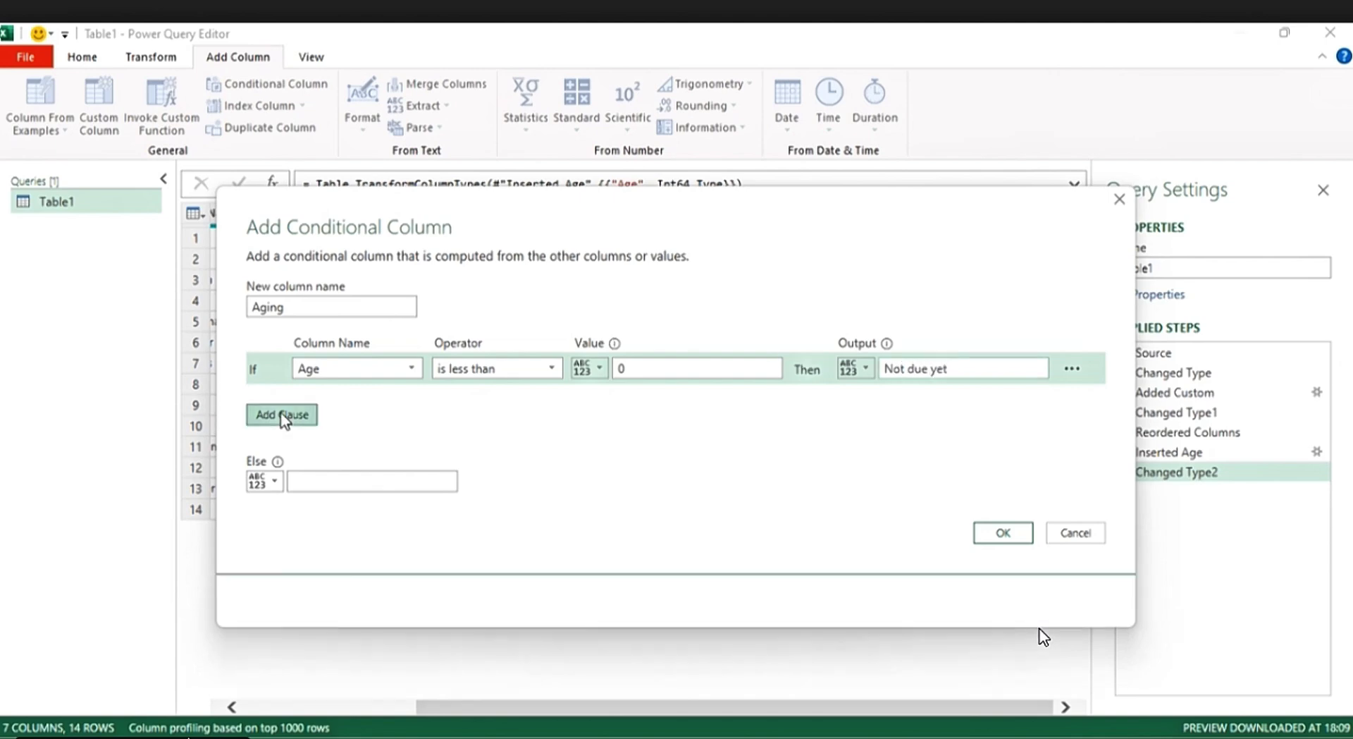
left_click(413, 401)
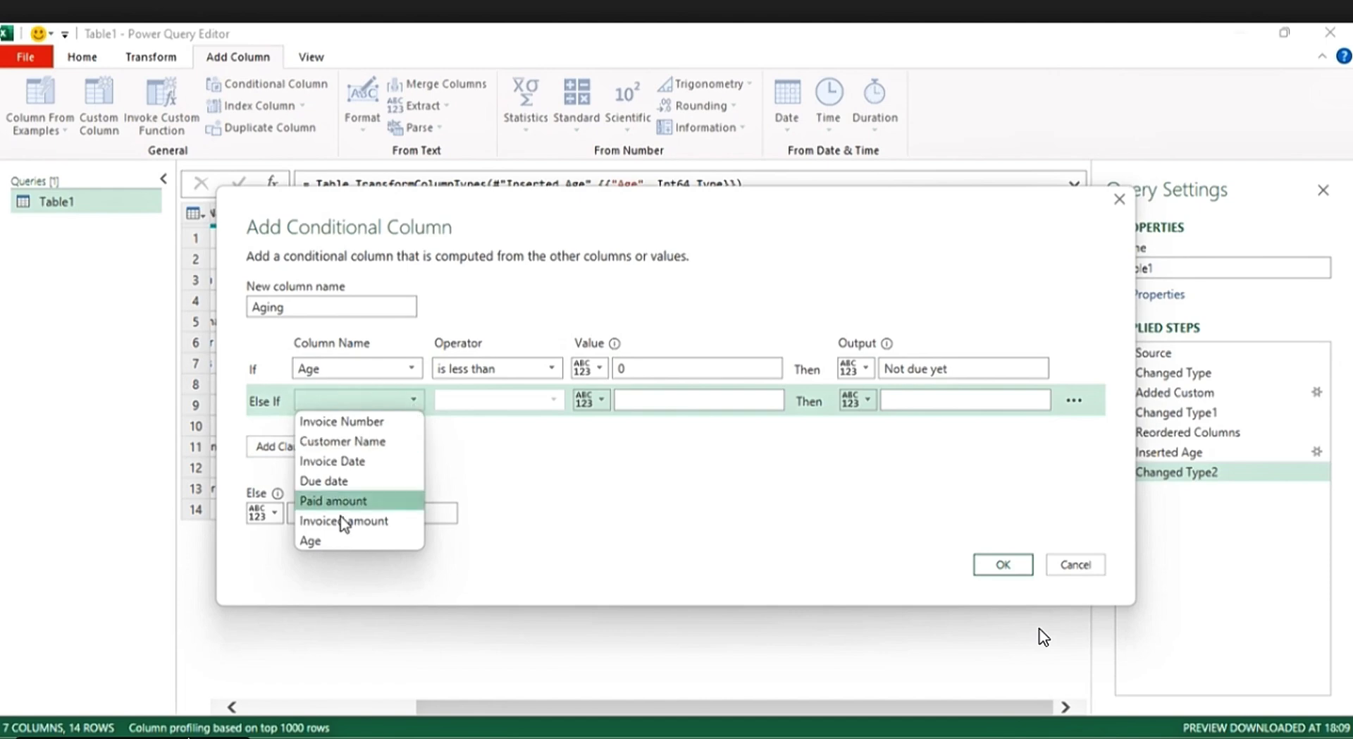
left_click(322, 543)
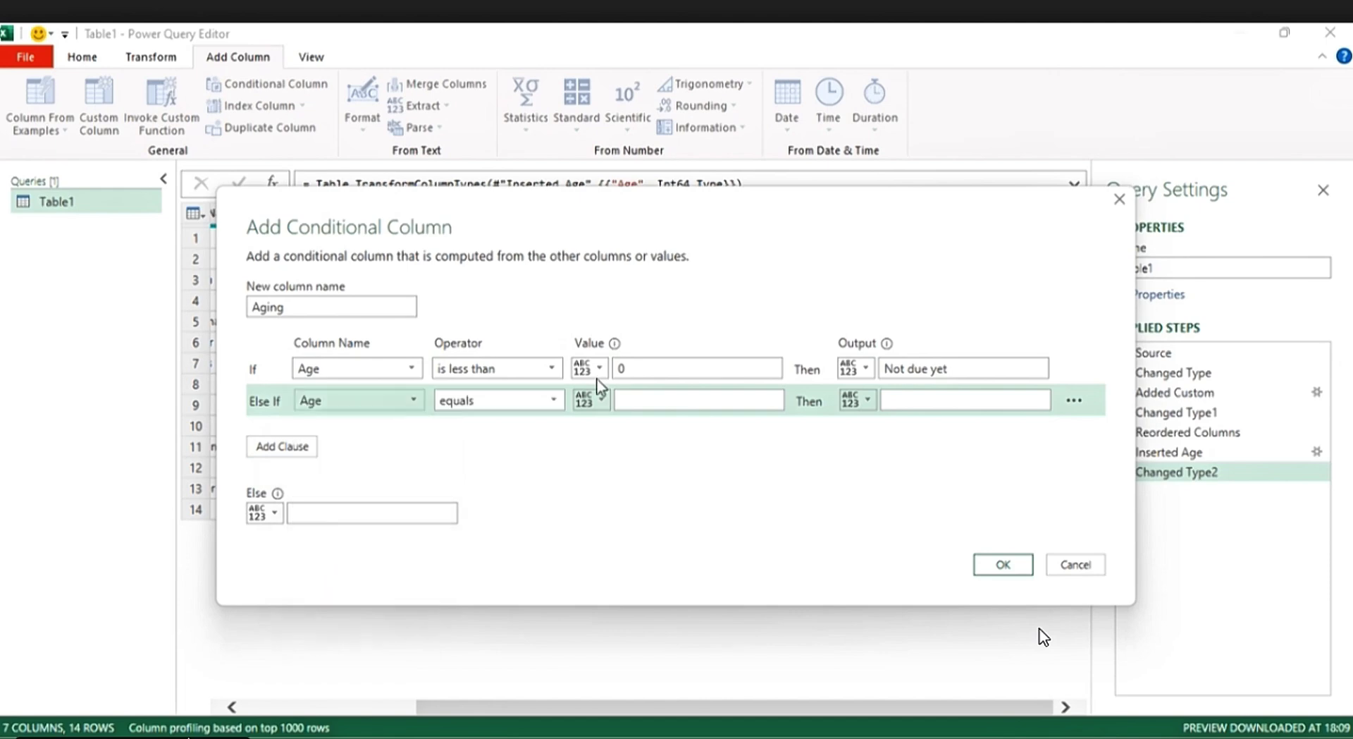
left_click(553, 401)
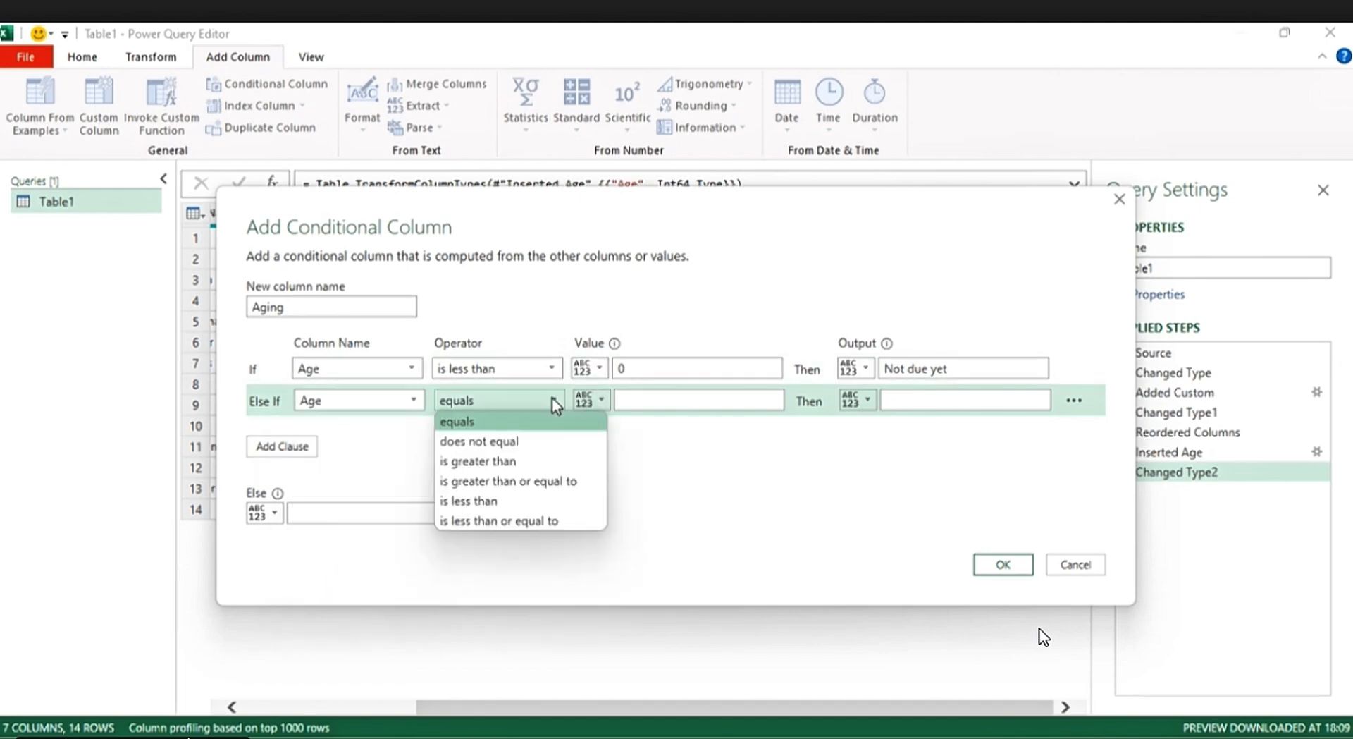
left_click(533, 521)
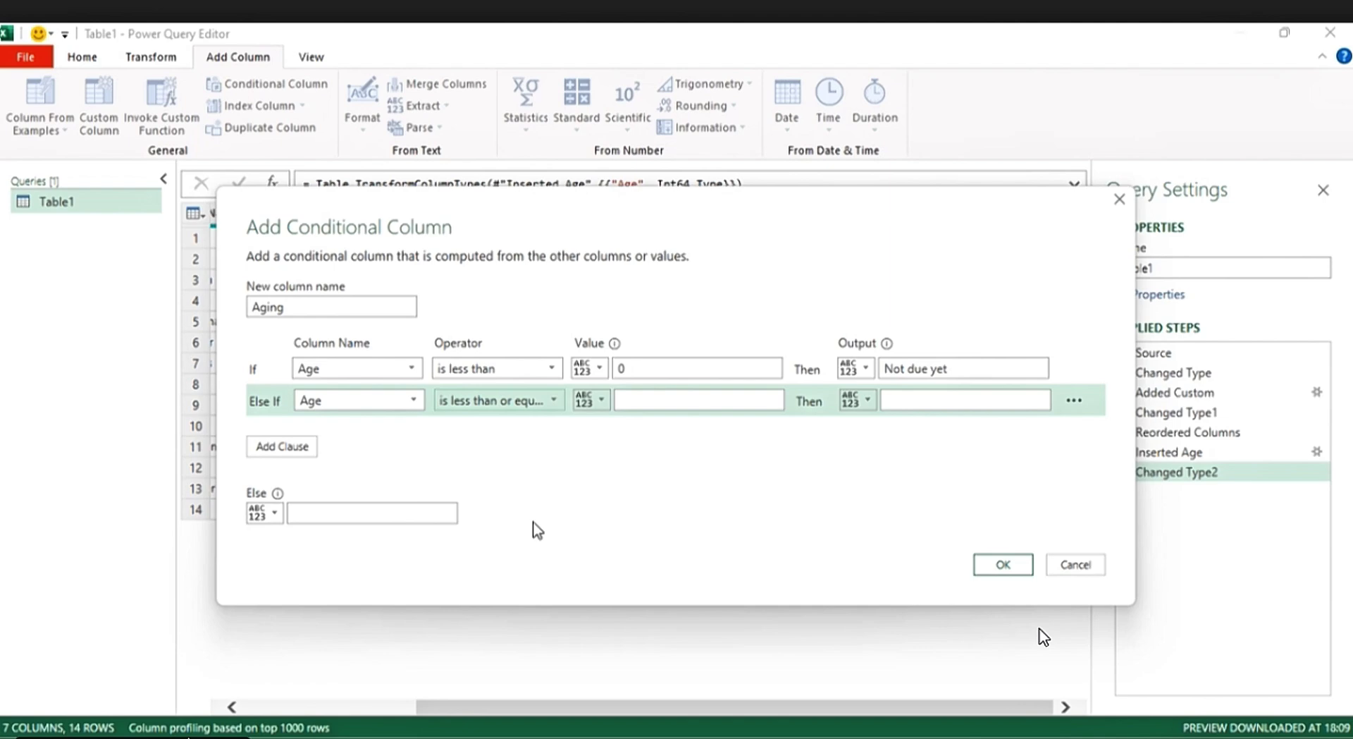
left_click(661, 403)
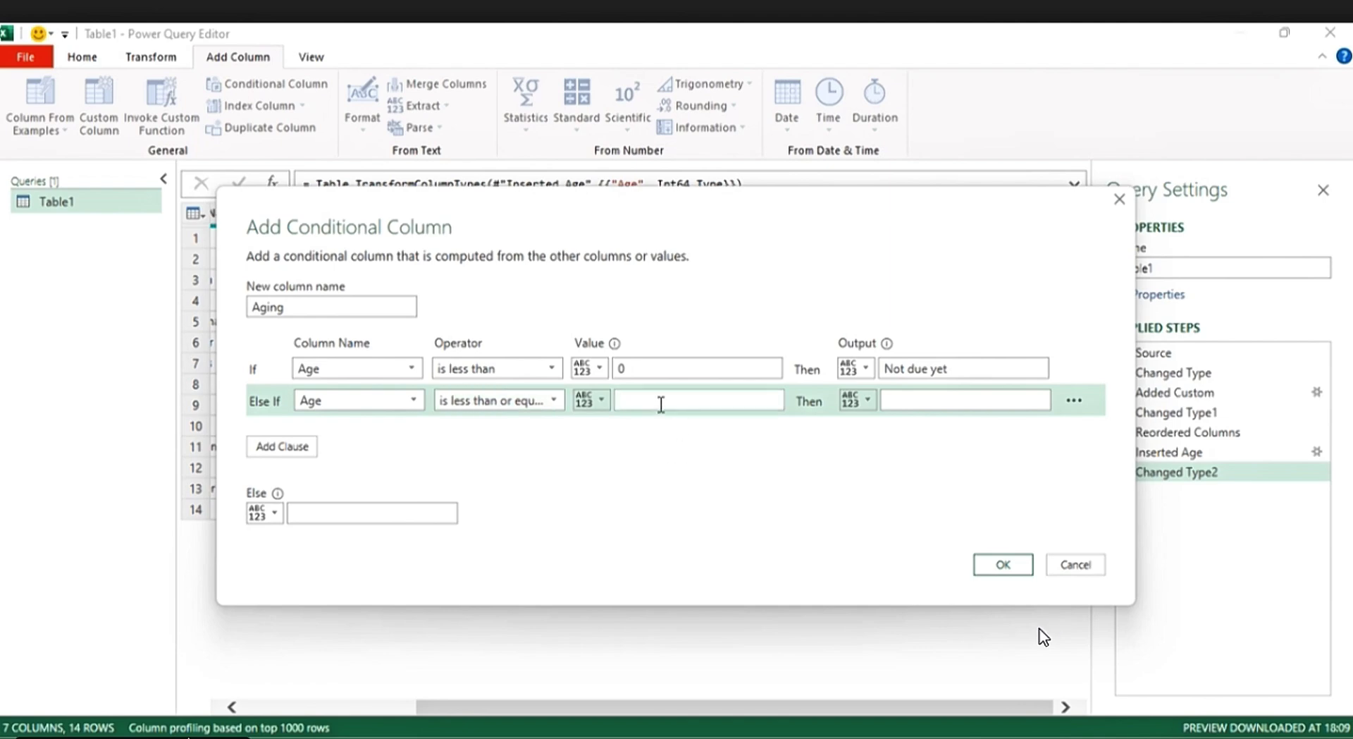
type("30")
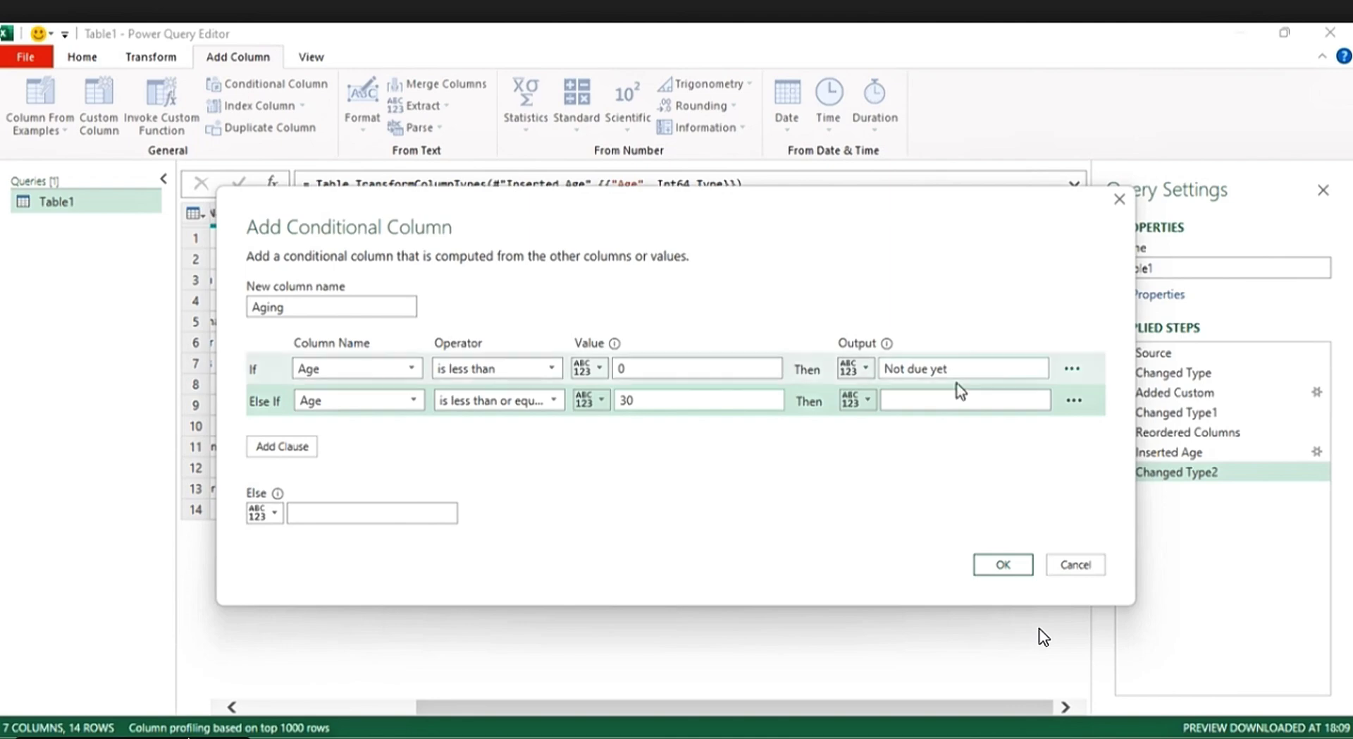
left_click(915, 398)
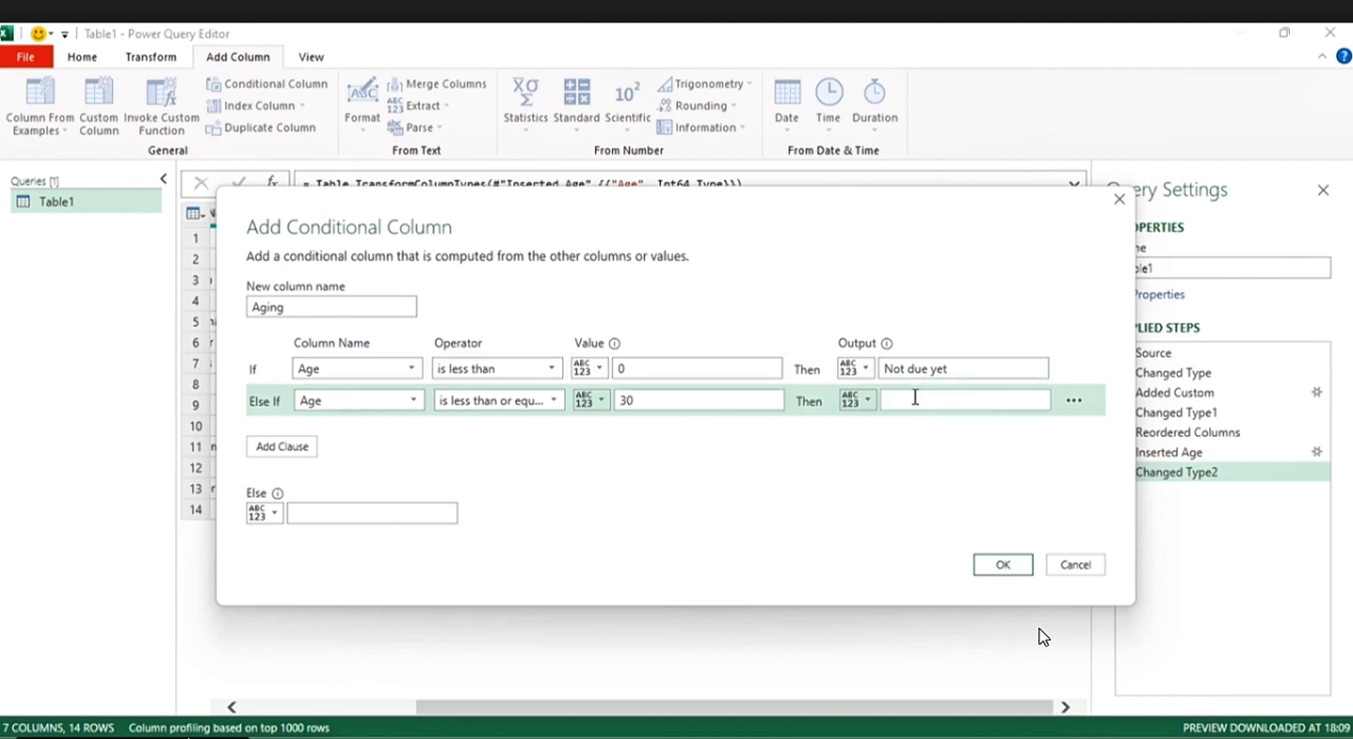
type("1 - 30 S")
key("BackSpace")
key("BackSpace")
type("Days")
Step: Add an else-if clause so that Age is less than or equal to 60 outputs "31 - 61 Days"
left_click(304, 450)
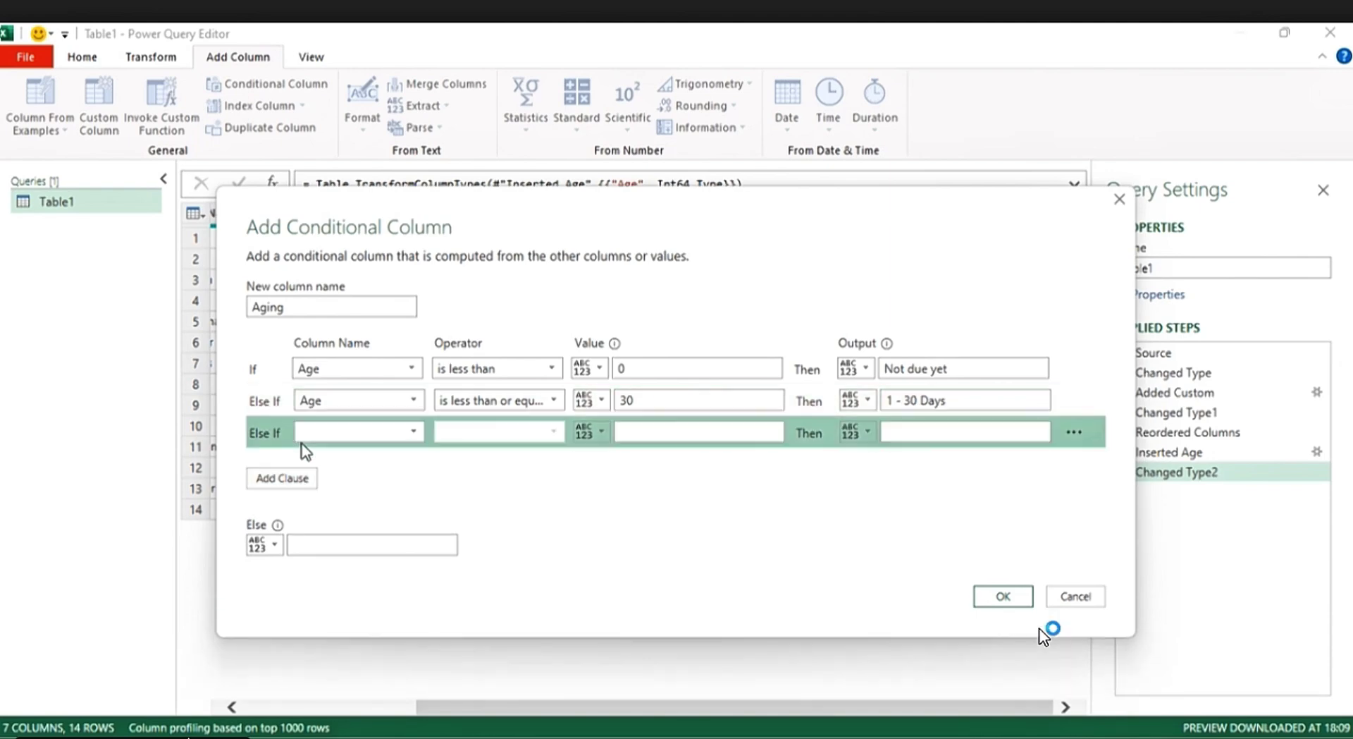
left_click(414, 437)
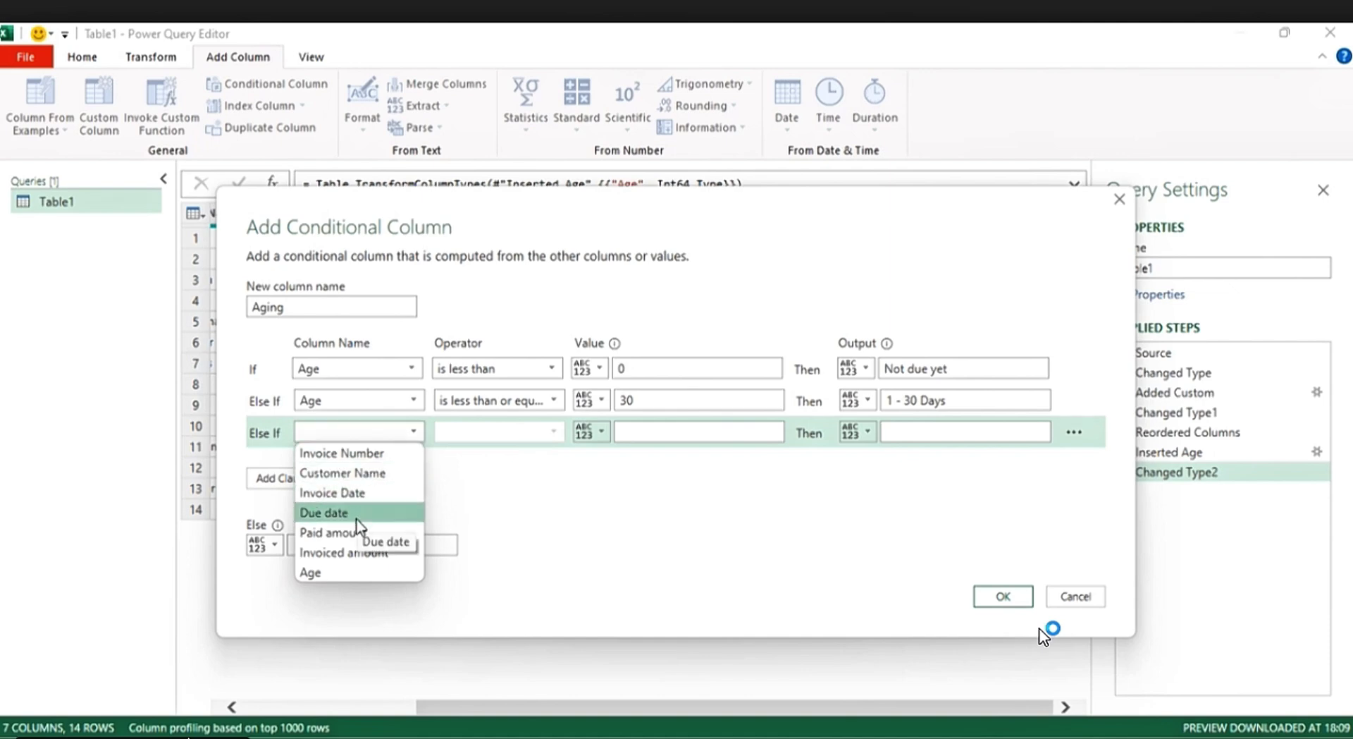
left_click(343, 578)
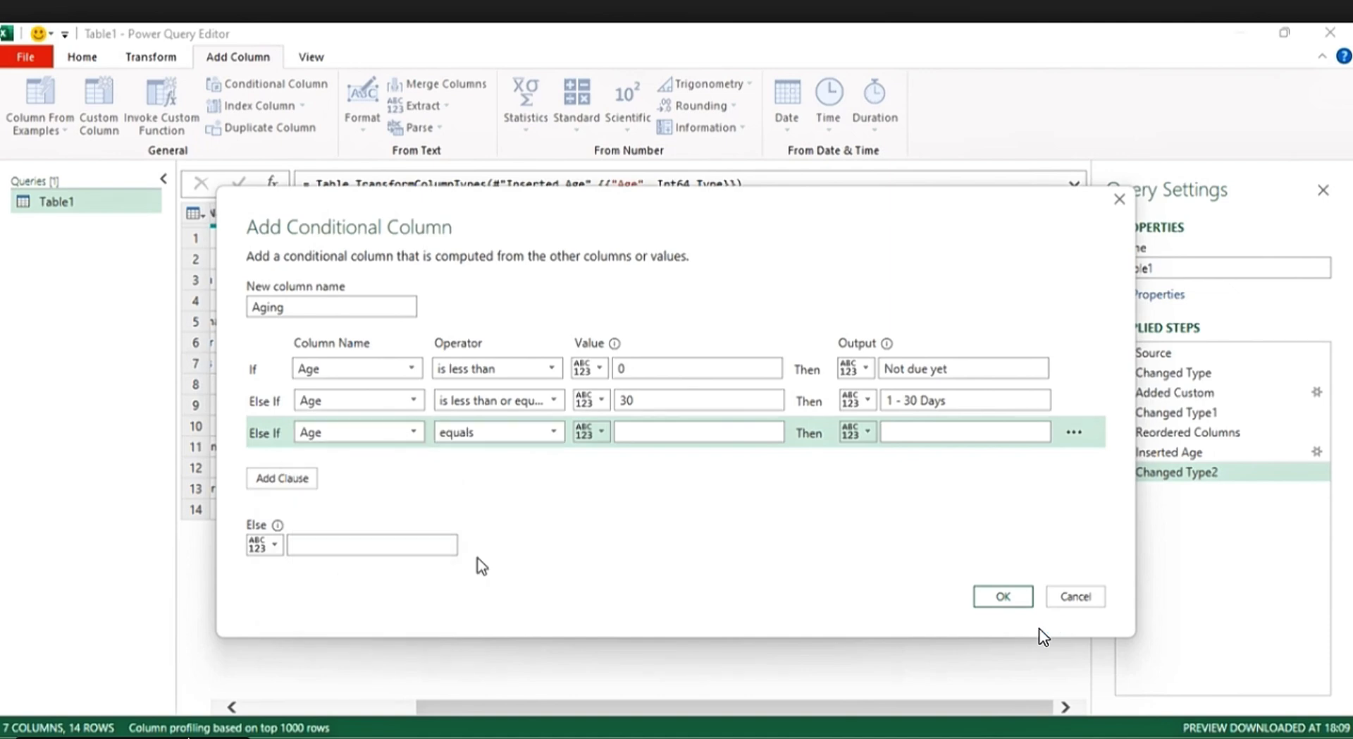
left_click(540, 437)
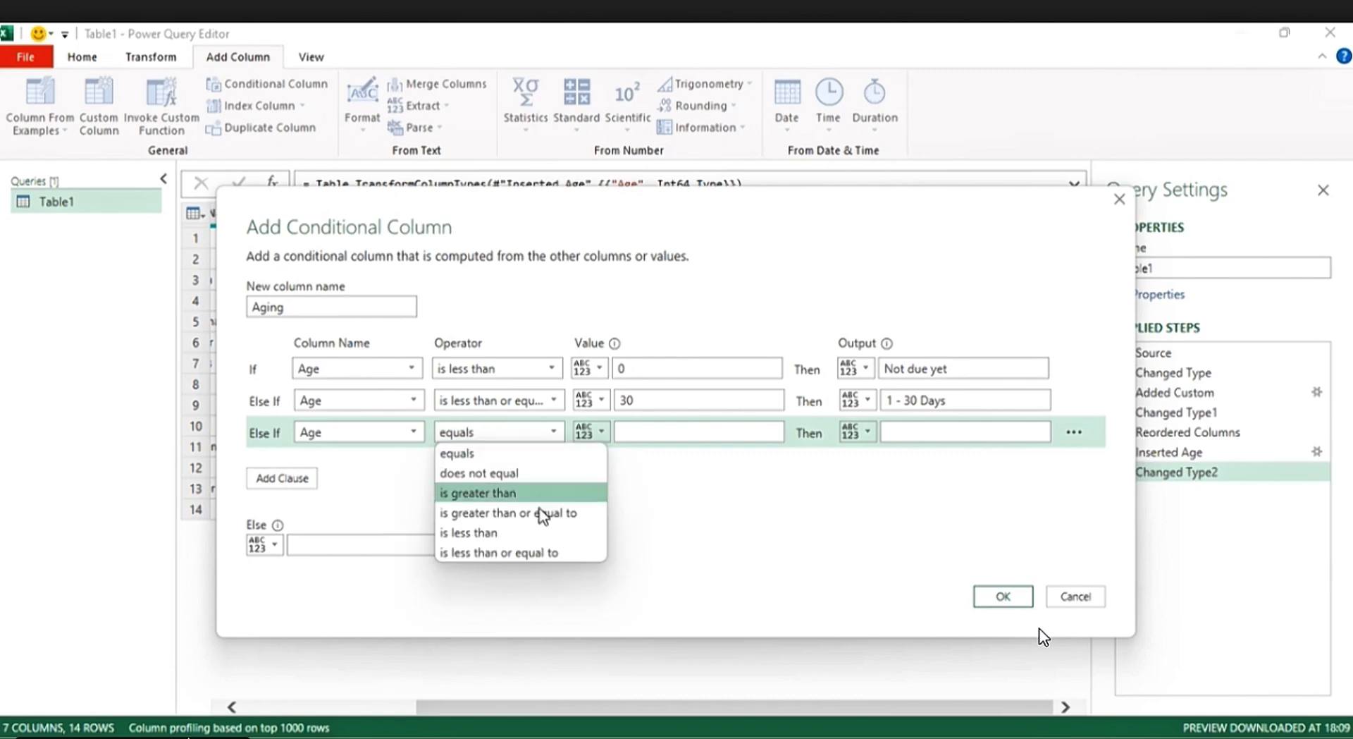
left_click(530, 557)
left_click(662, 437)
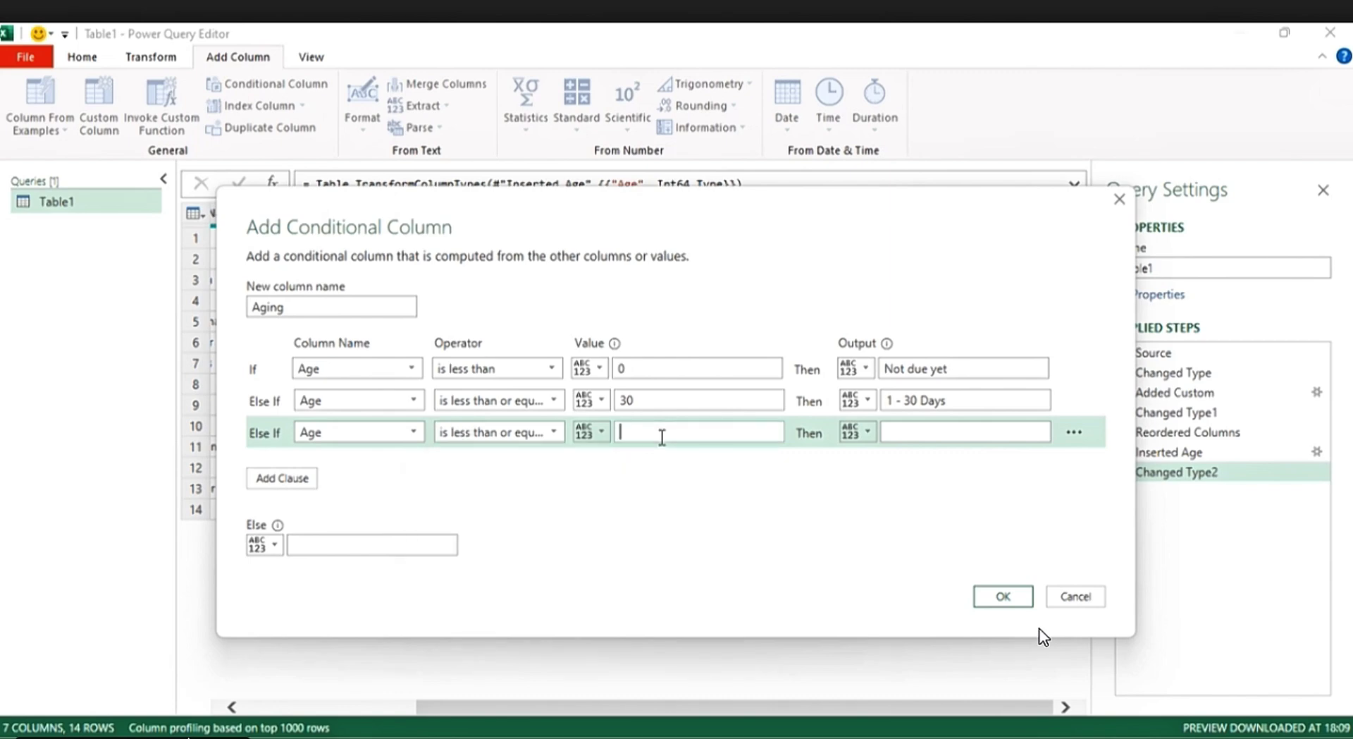
type("60")
left_click(895, 433)
type("31 - 61 Days")
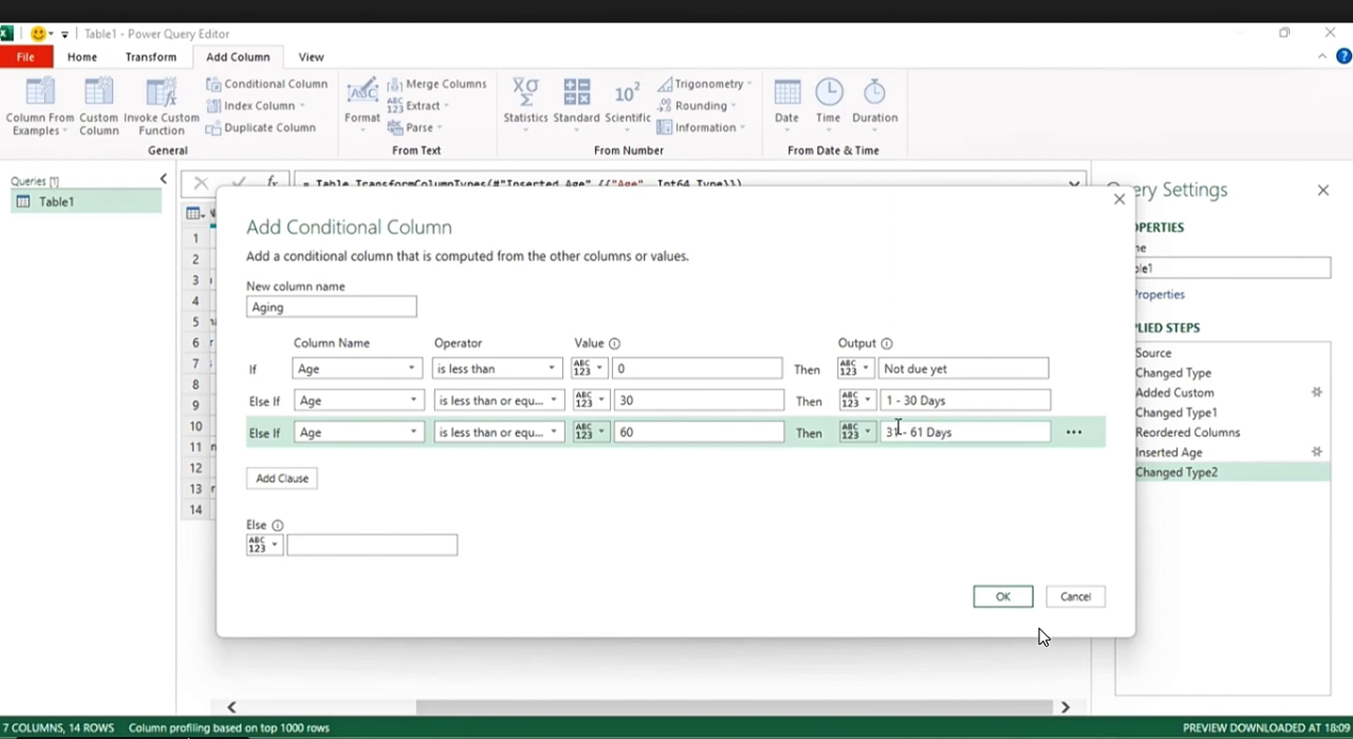
Step: Add an else-if clause so that Age is less than or equal to 90 outputs "61 - 90 Days"
left_click(289, 481)
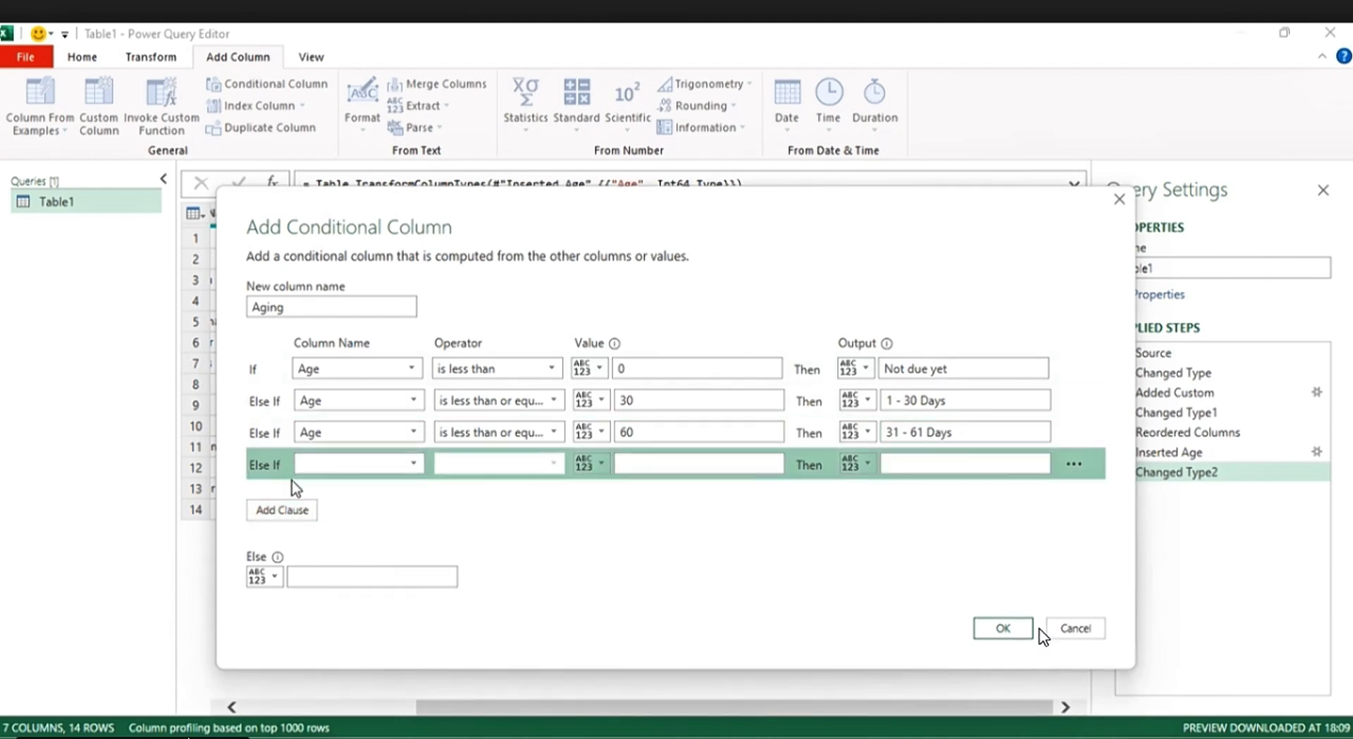
left_click(419, 468)
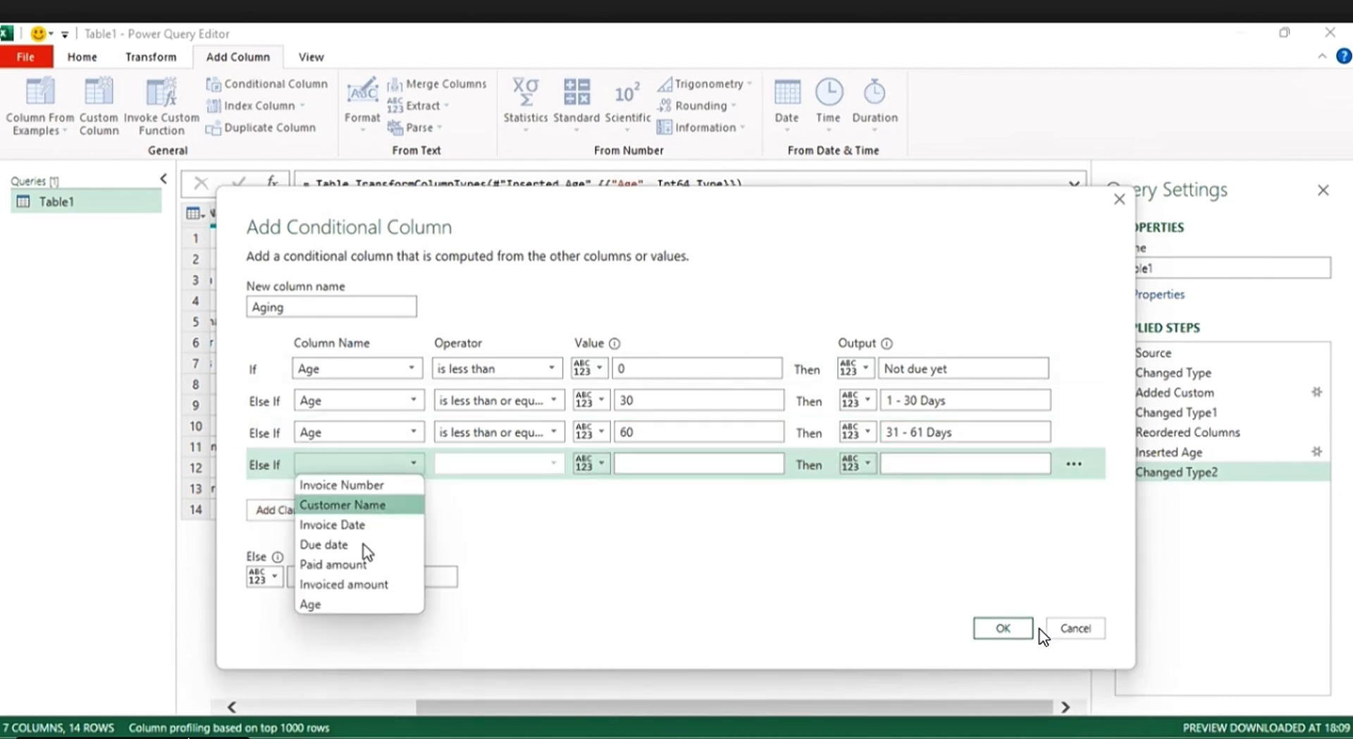
left_click(324, 603)
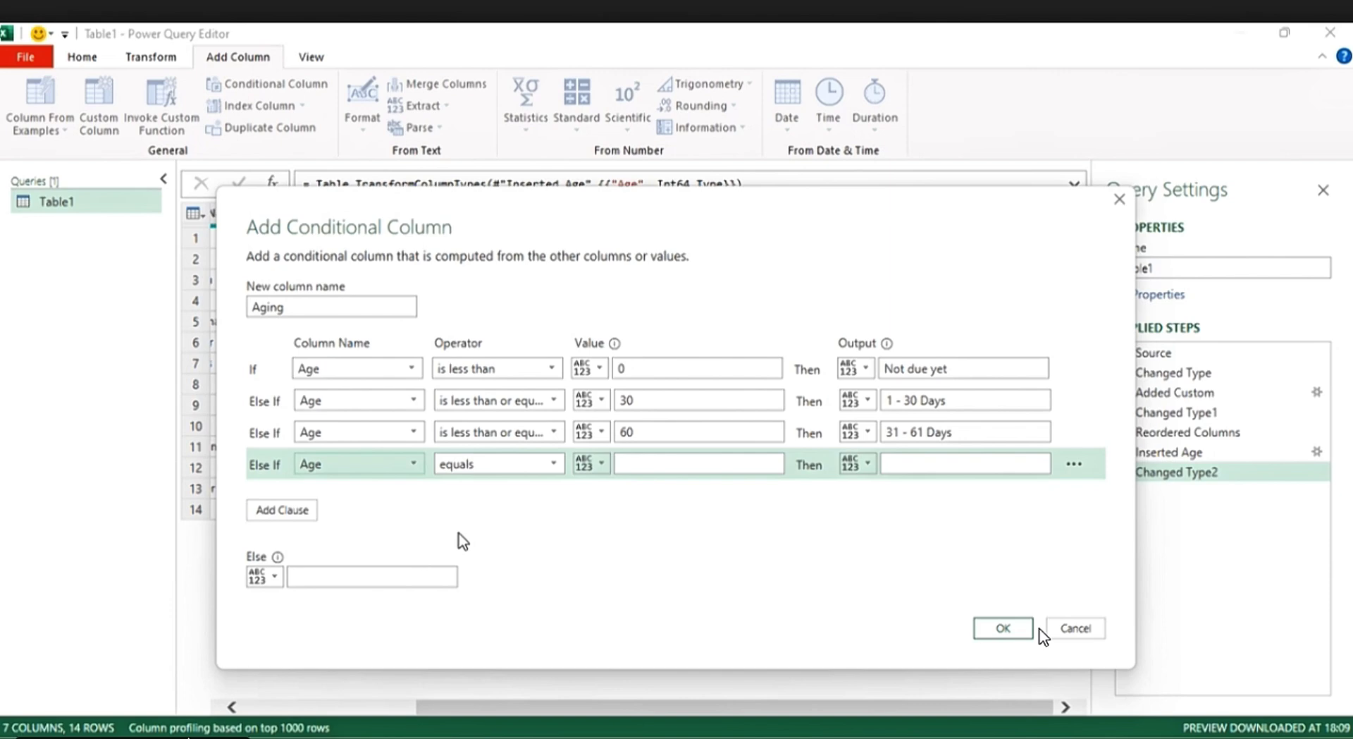
left_click(550, 466)
left_click(527, 584)
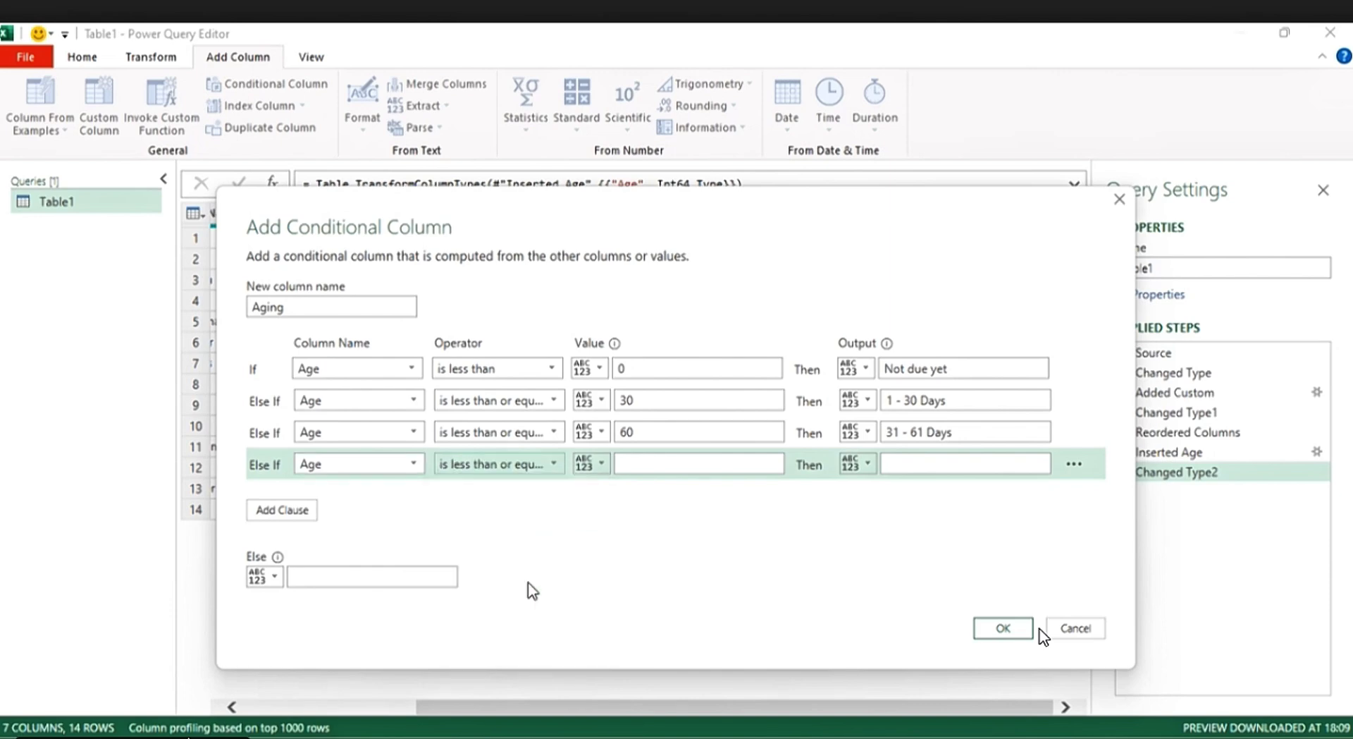
left_click(659, 469)
type("90")
left_click(903, 467)
type("61 - 90 Days")
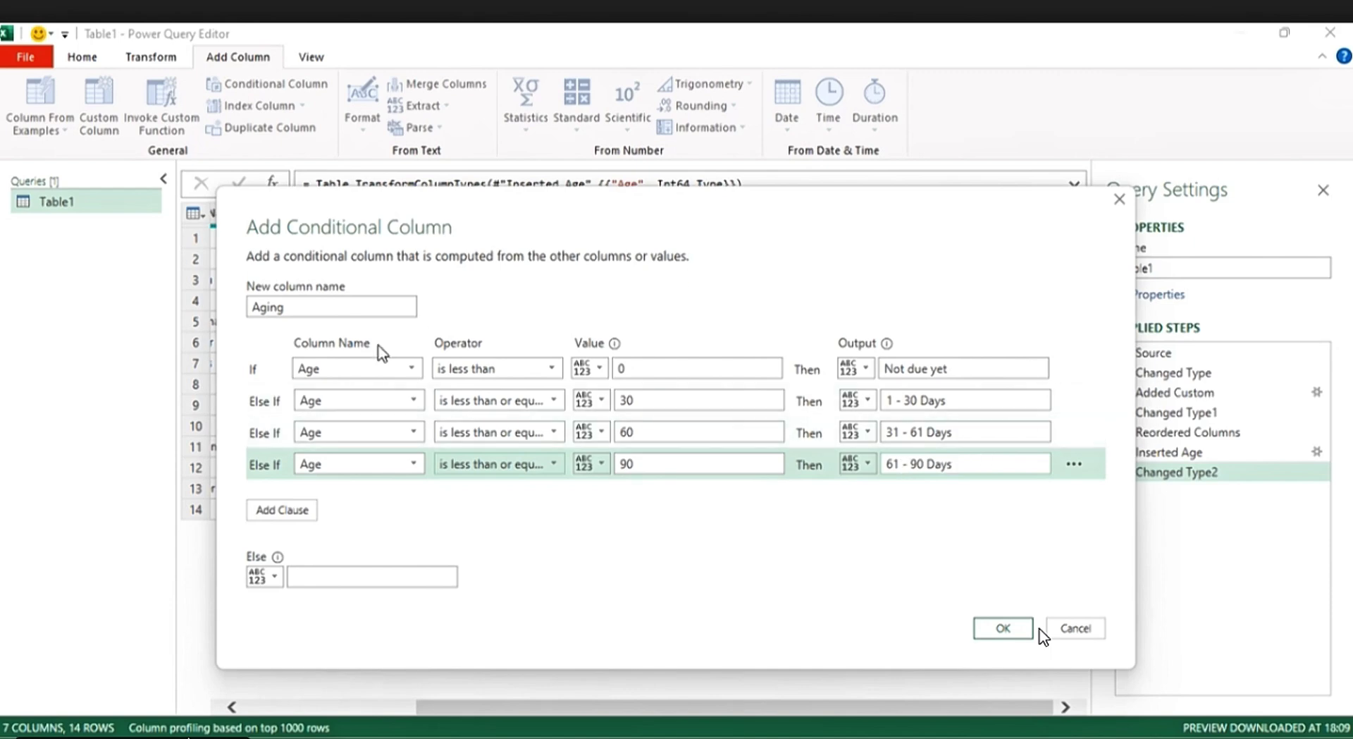
Step: Set the else output to "Above 90 Days" and create the Aging conditional column
left_click(298, 572)
type("Above 90 Days")
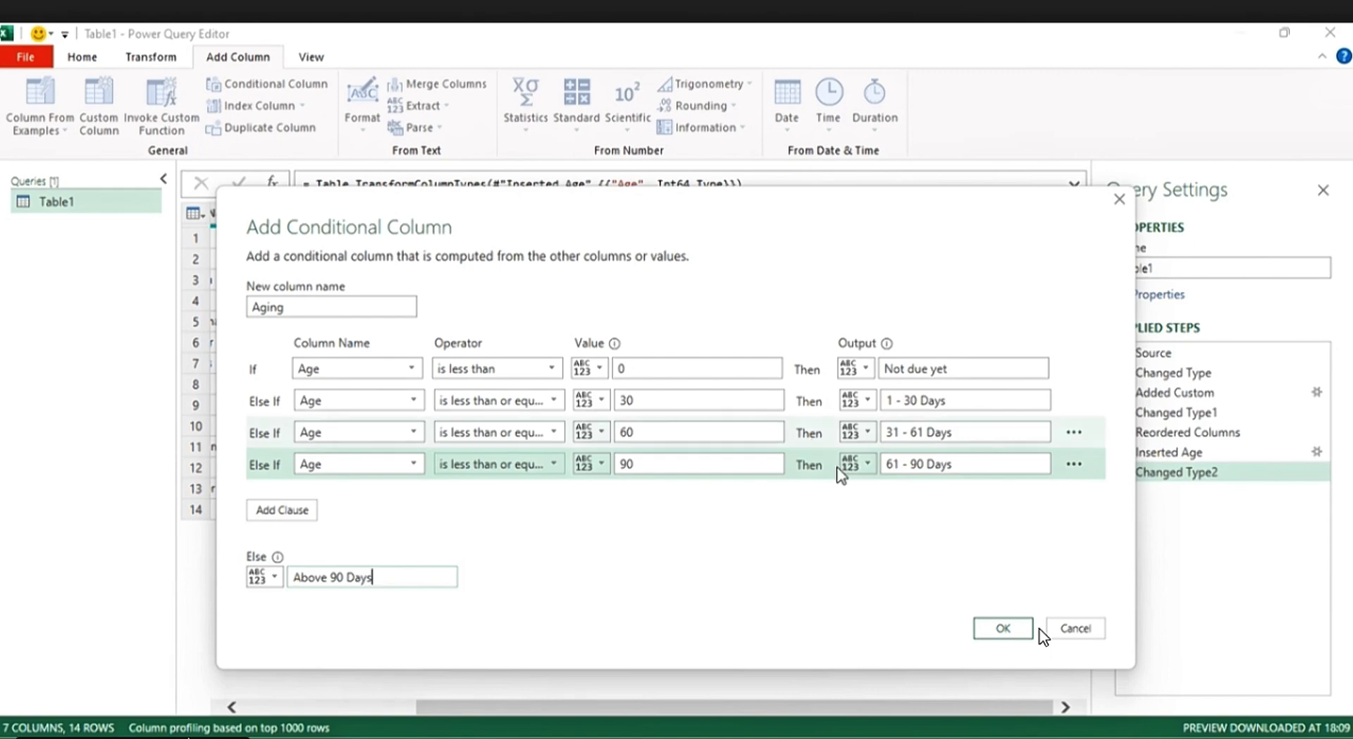
left_click(1032, 628)
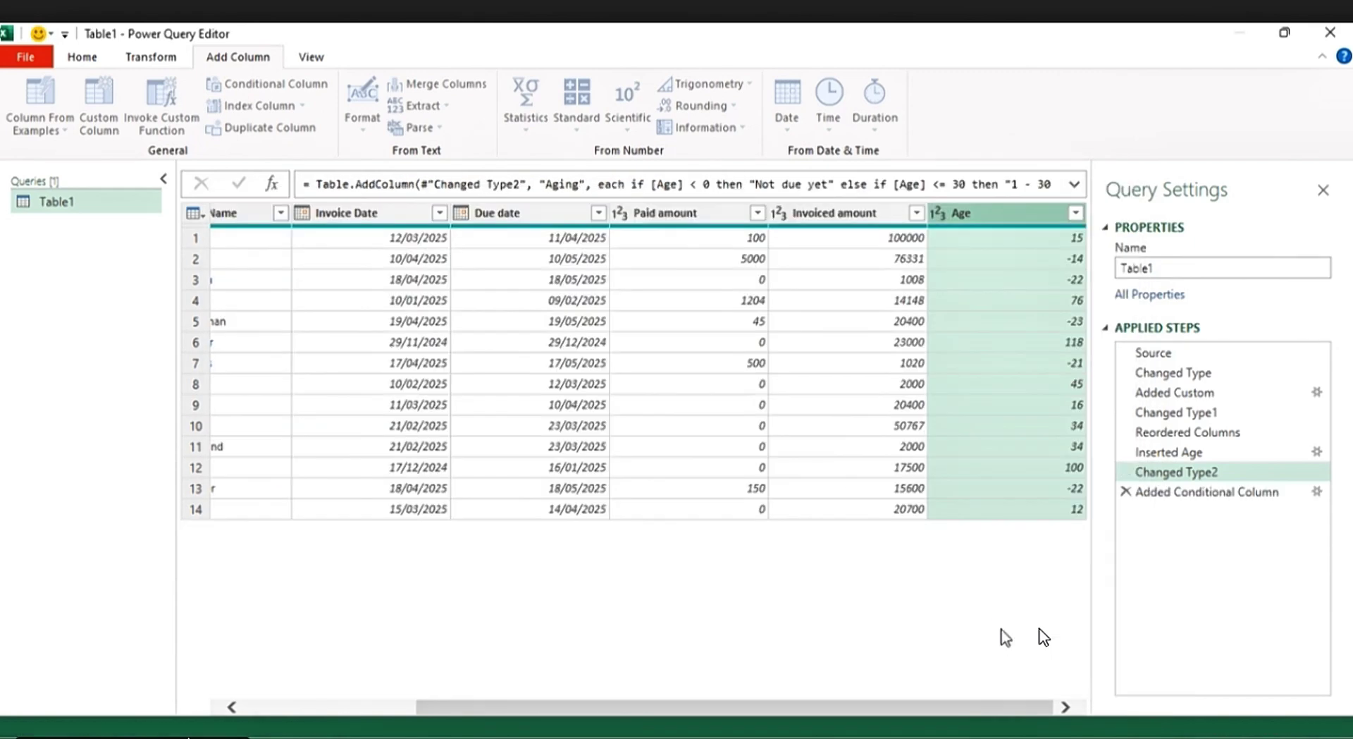
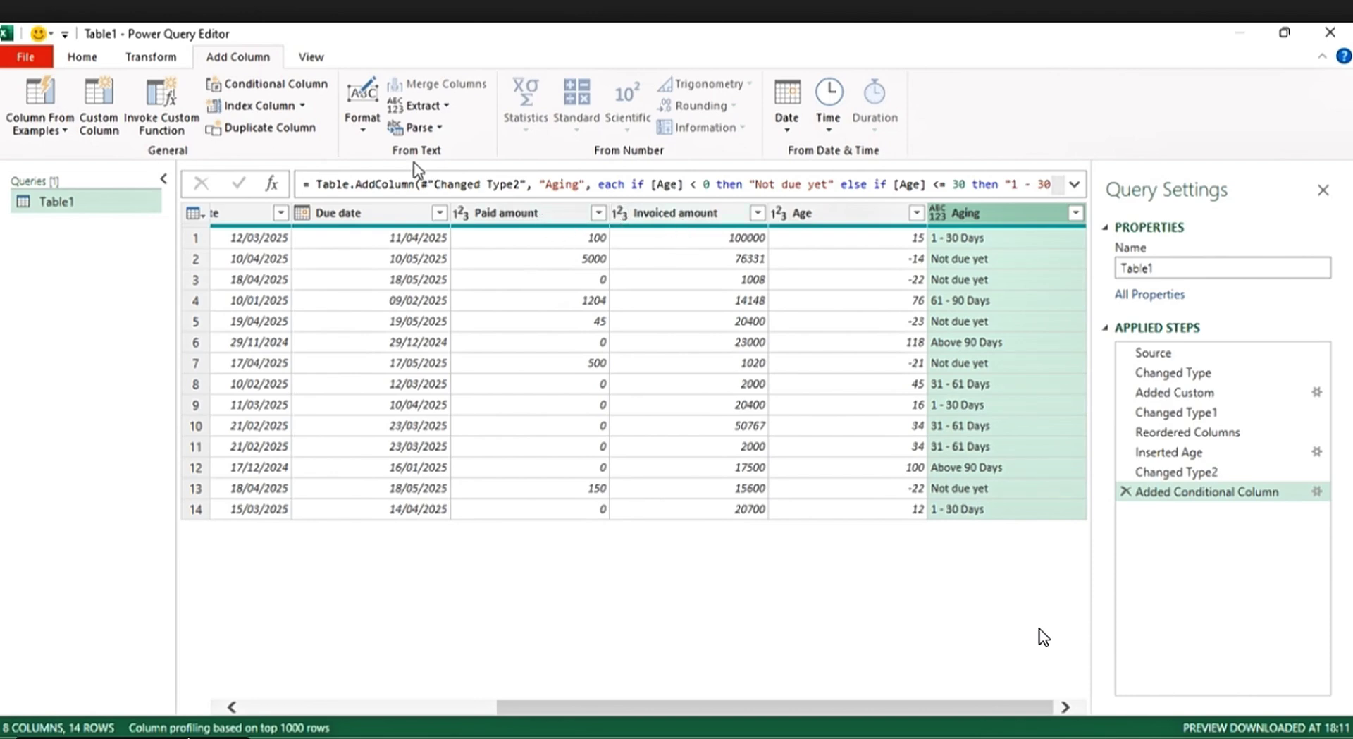
Step: Add a column that subtracts Paid amount from Invoiced amount
left_click(646, 222)
left_click(524, 223, "ctrl")
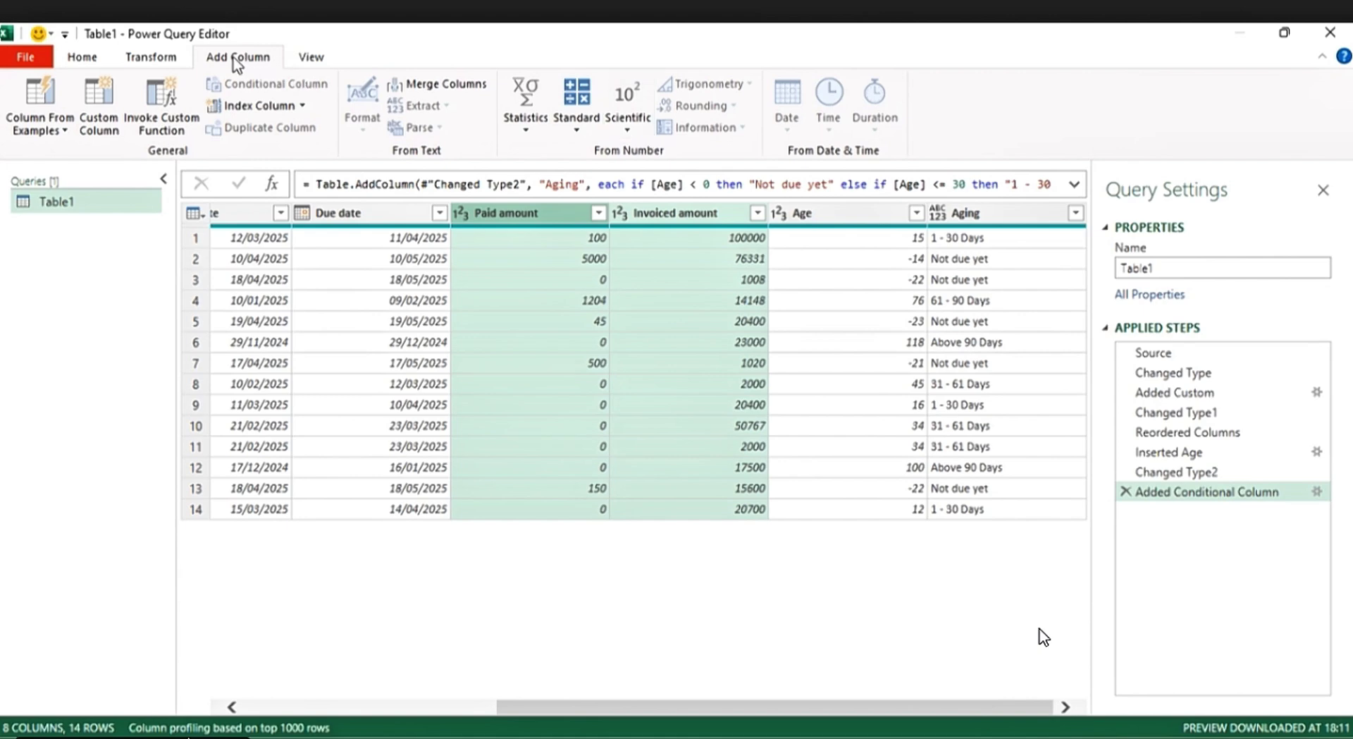
left_click(582, 131)
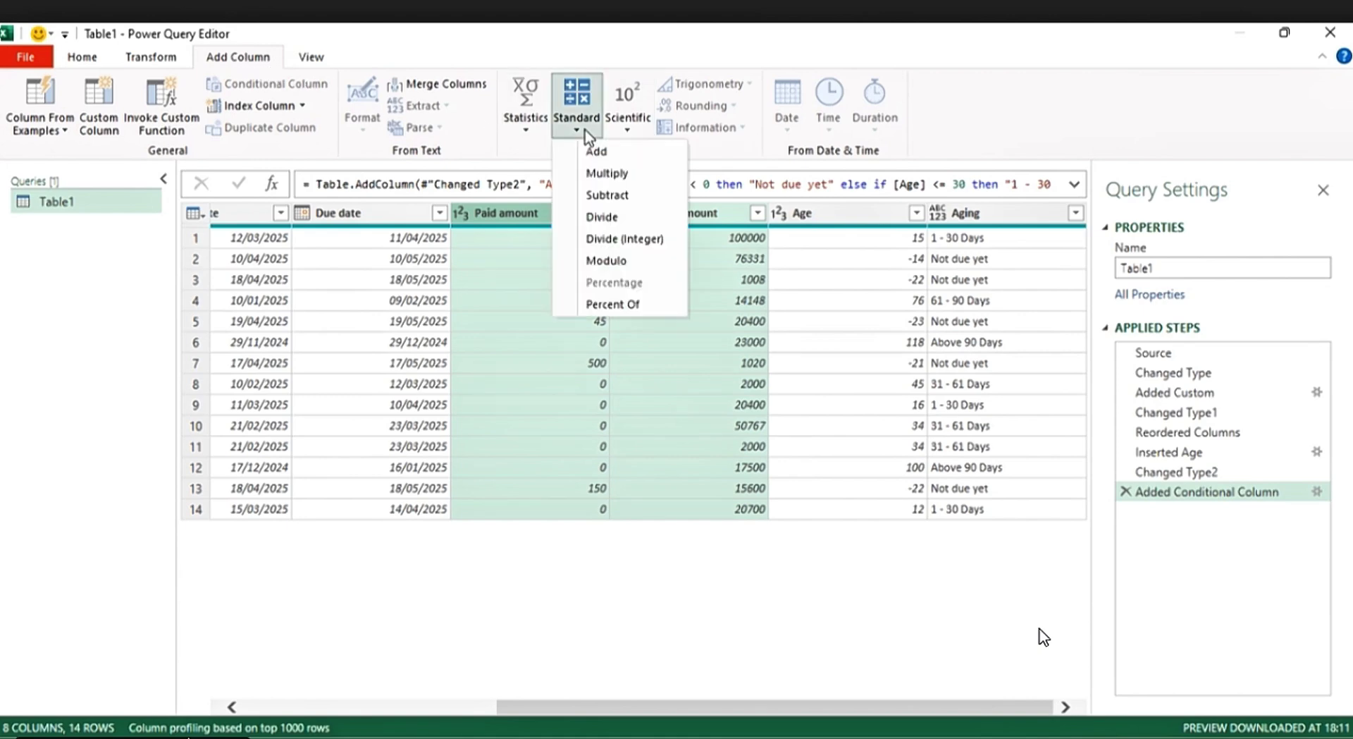
left_click(623, 198)
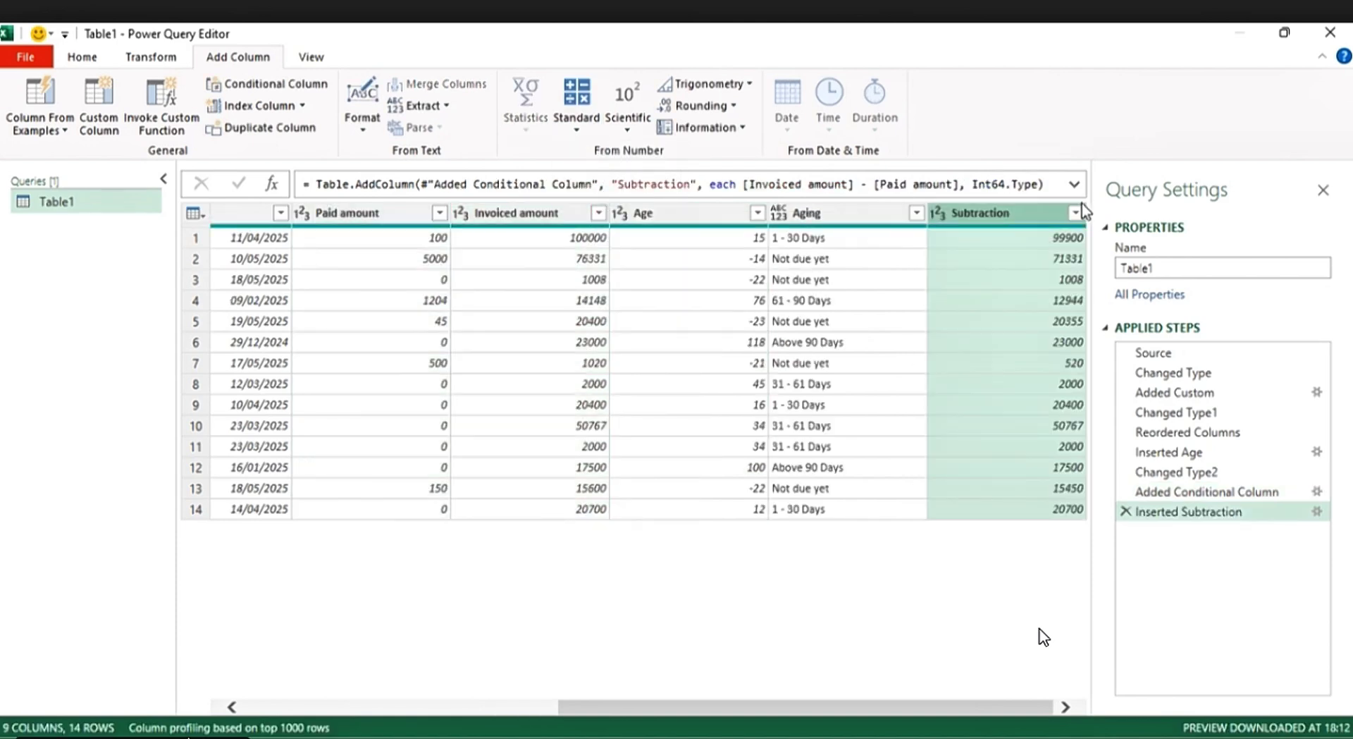
Step: Rename the Subtraction column to "Outstanding Amount"
double_click(987, 214)
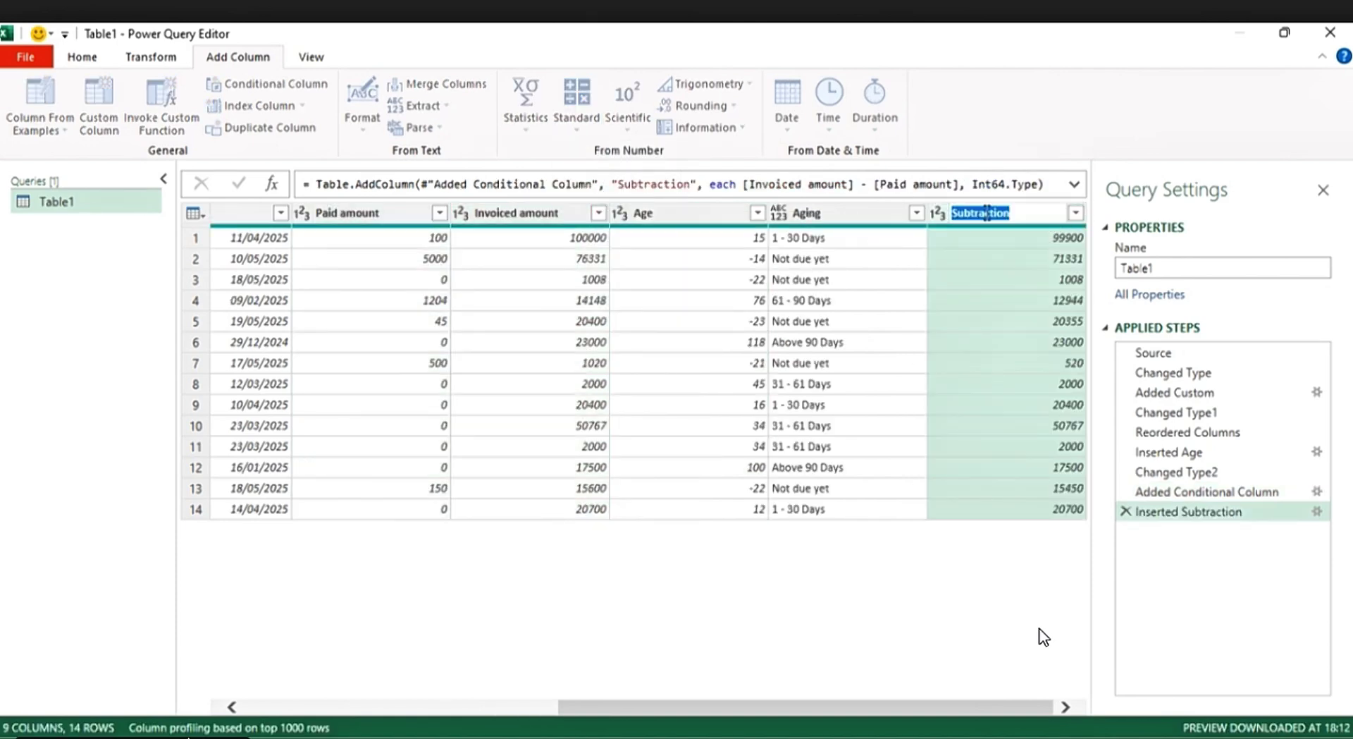
type("Ou")
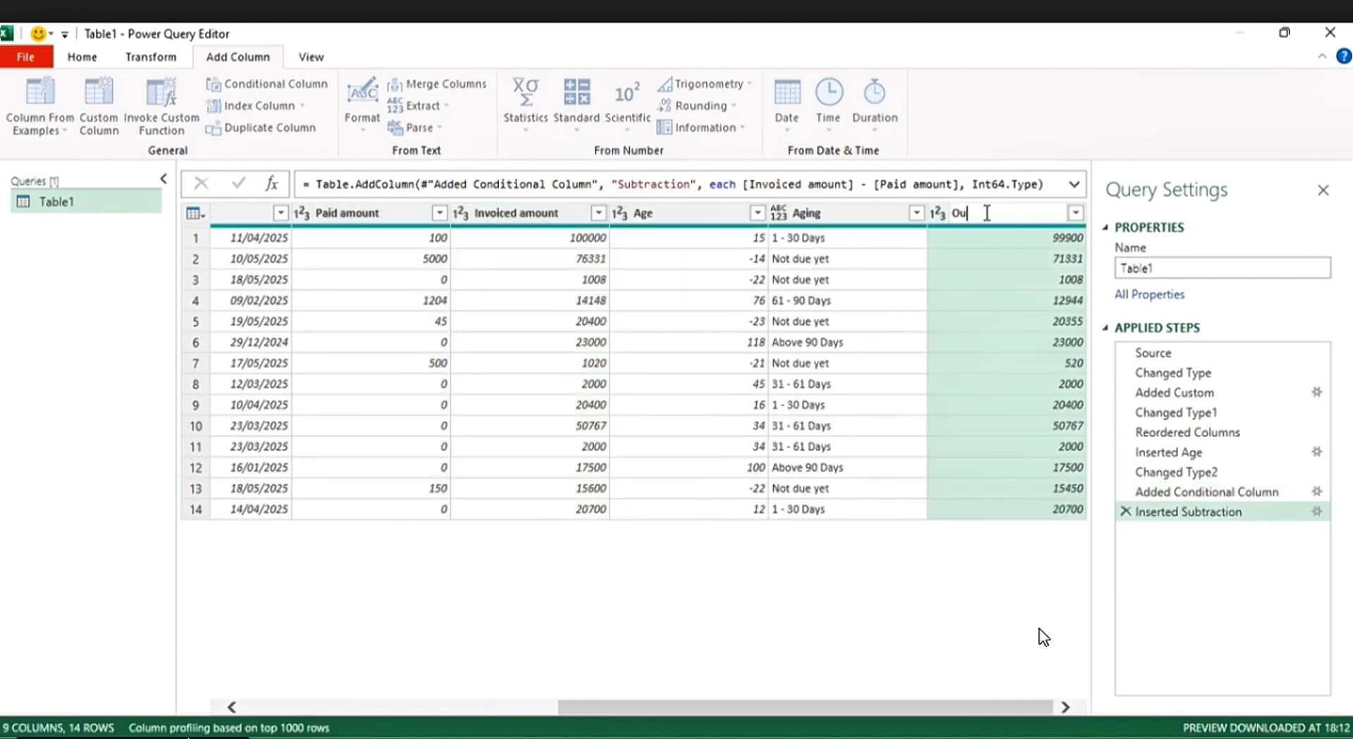
type("tstanding Amount")
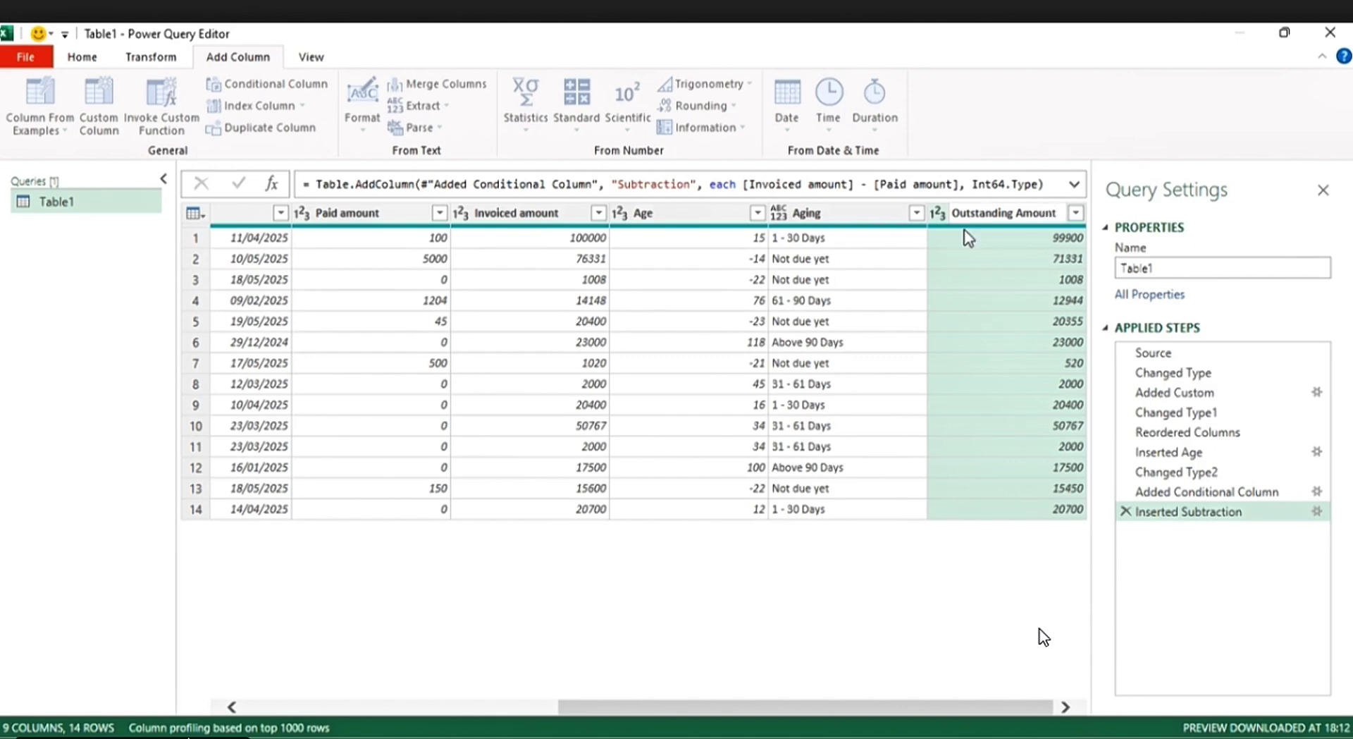
key("Return")
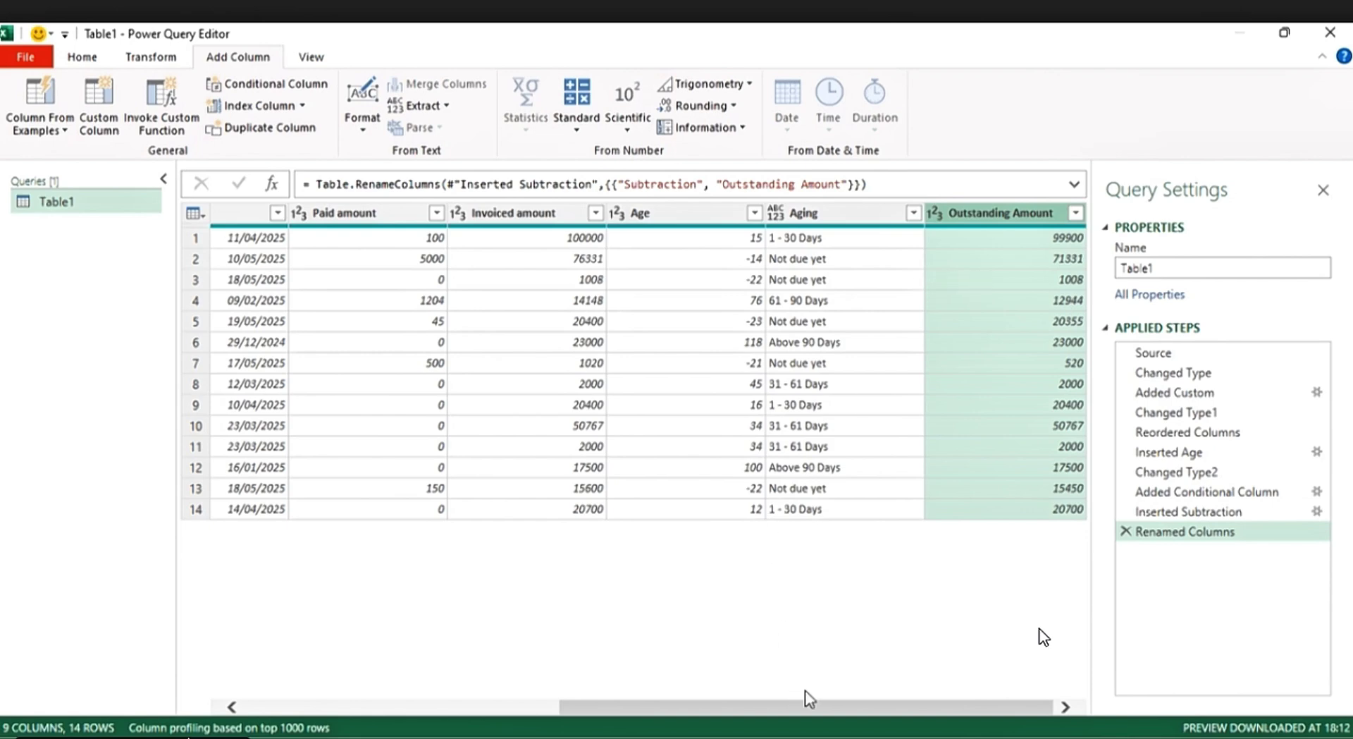
Step: Remove the Invoice Number, Invoice Date, Due date, Paid amount, Invoiced amount and Age columns from the query
left_click_drag(819, 705, 448, 726)
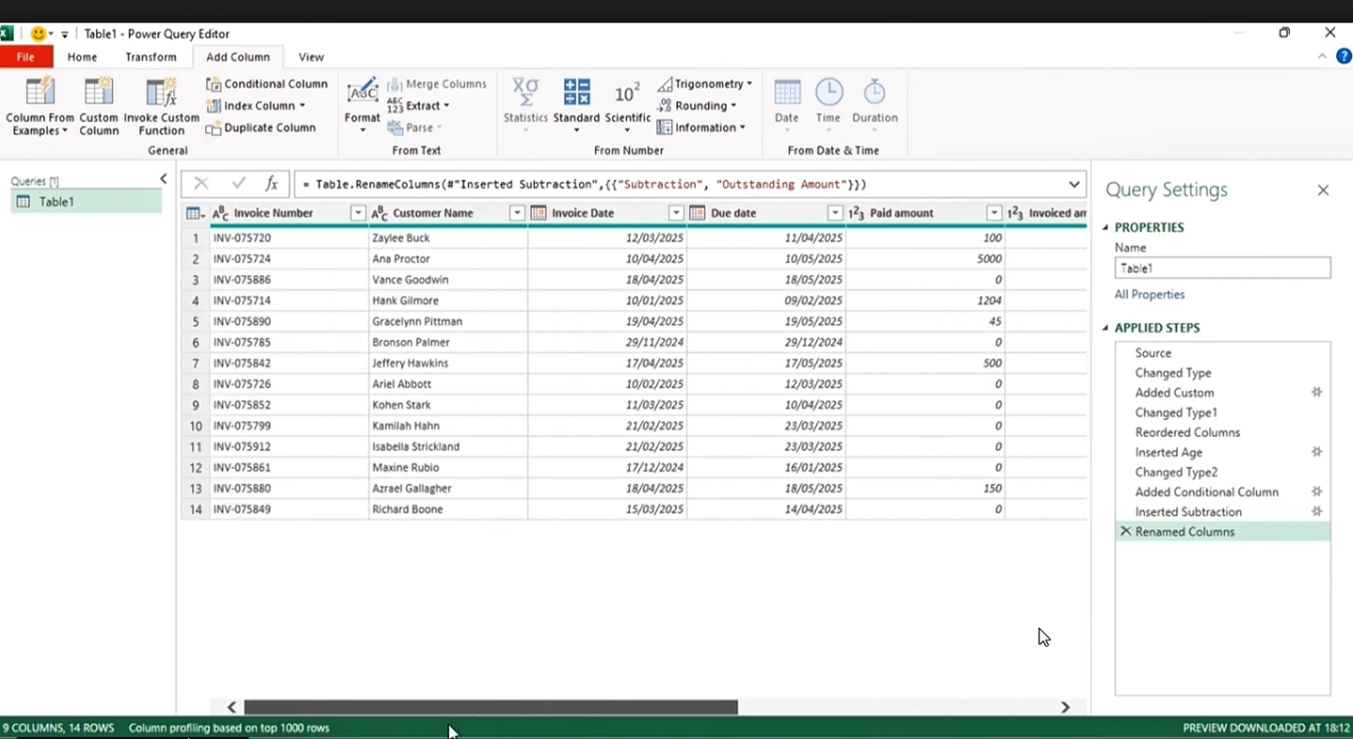
left_click(276, 217)
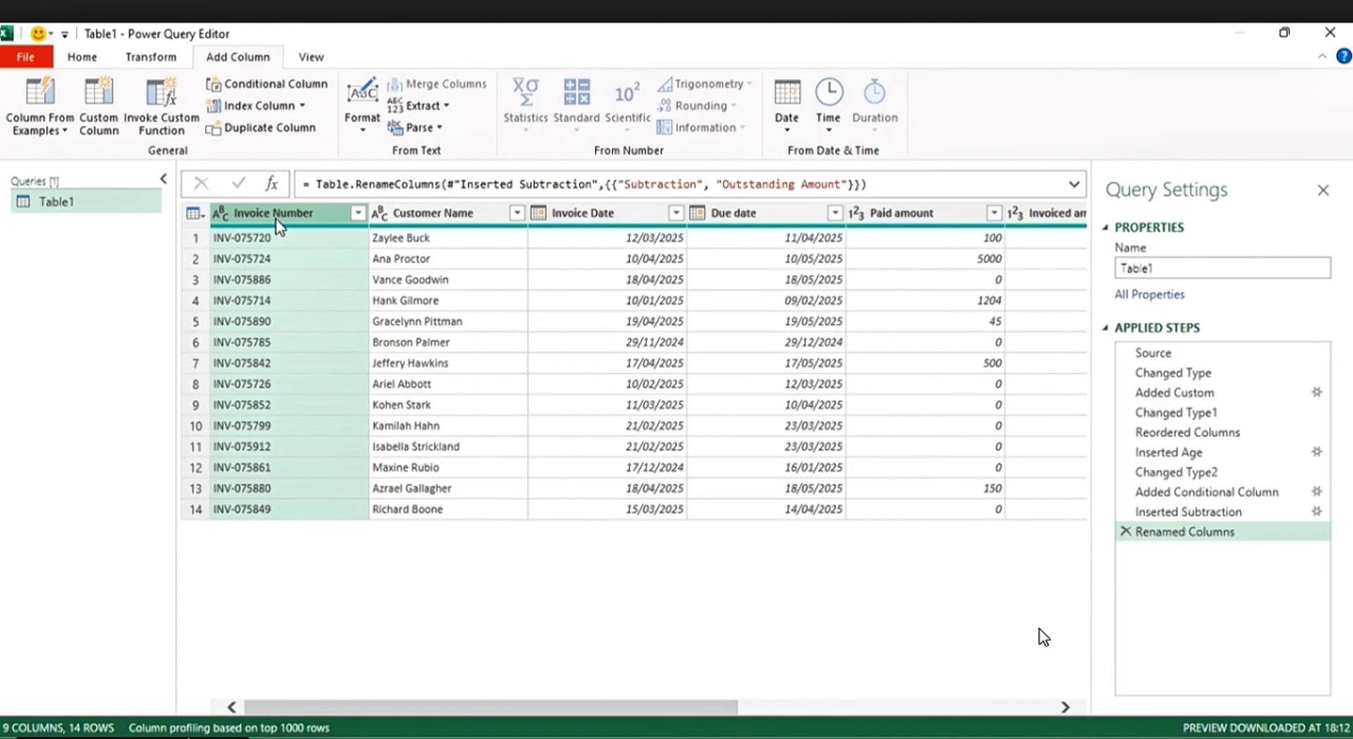
left_click(594, 219, "ctrl")
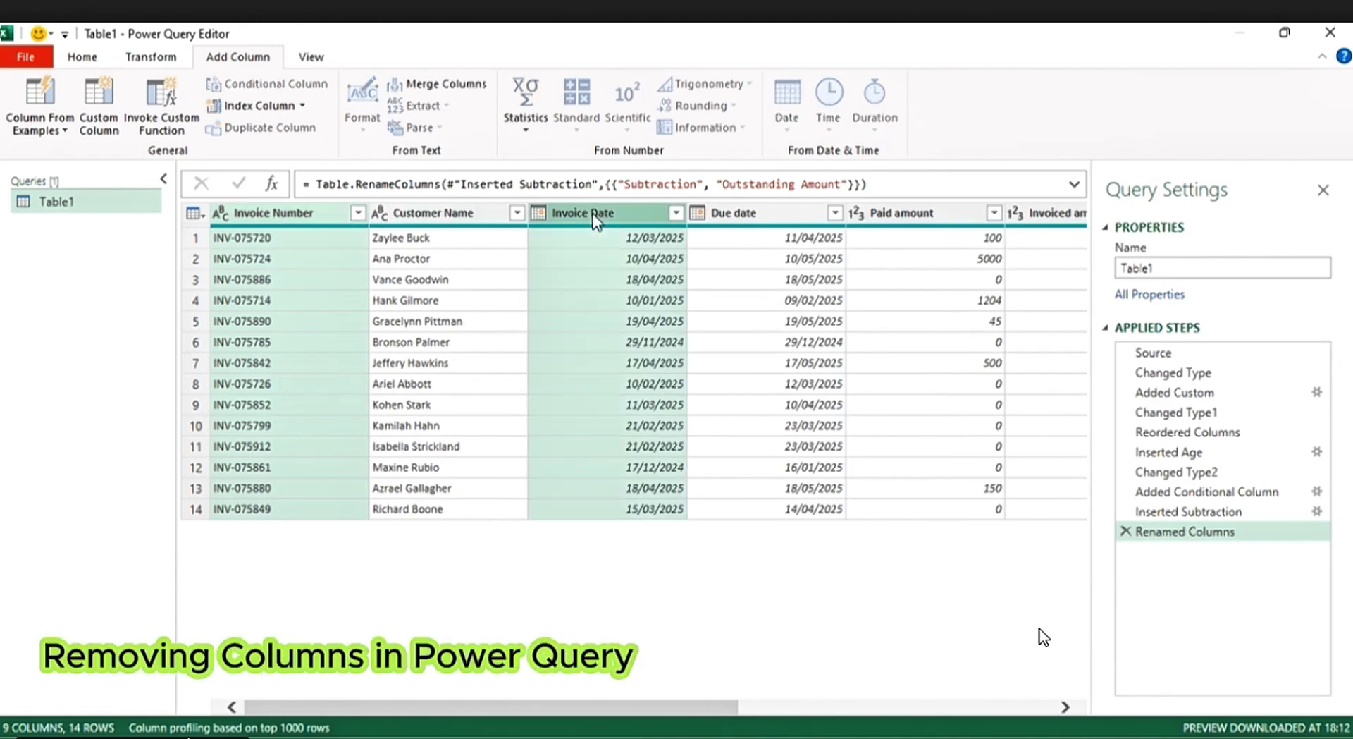
left_click(798, 222, "ctrl")
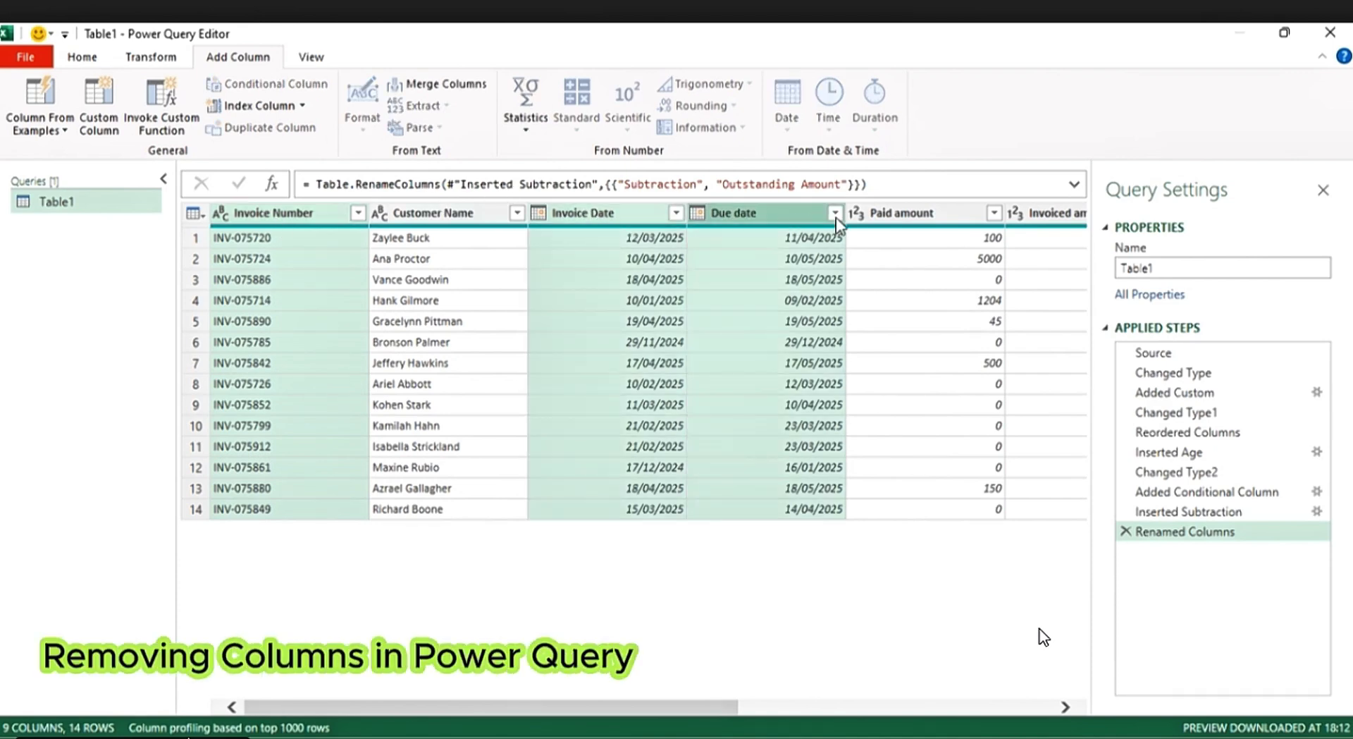
left_click(921, 220, "ctrl")
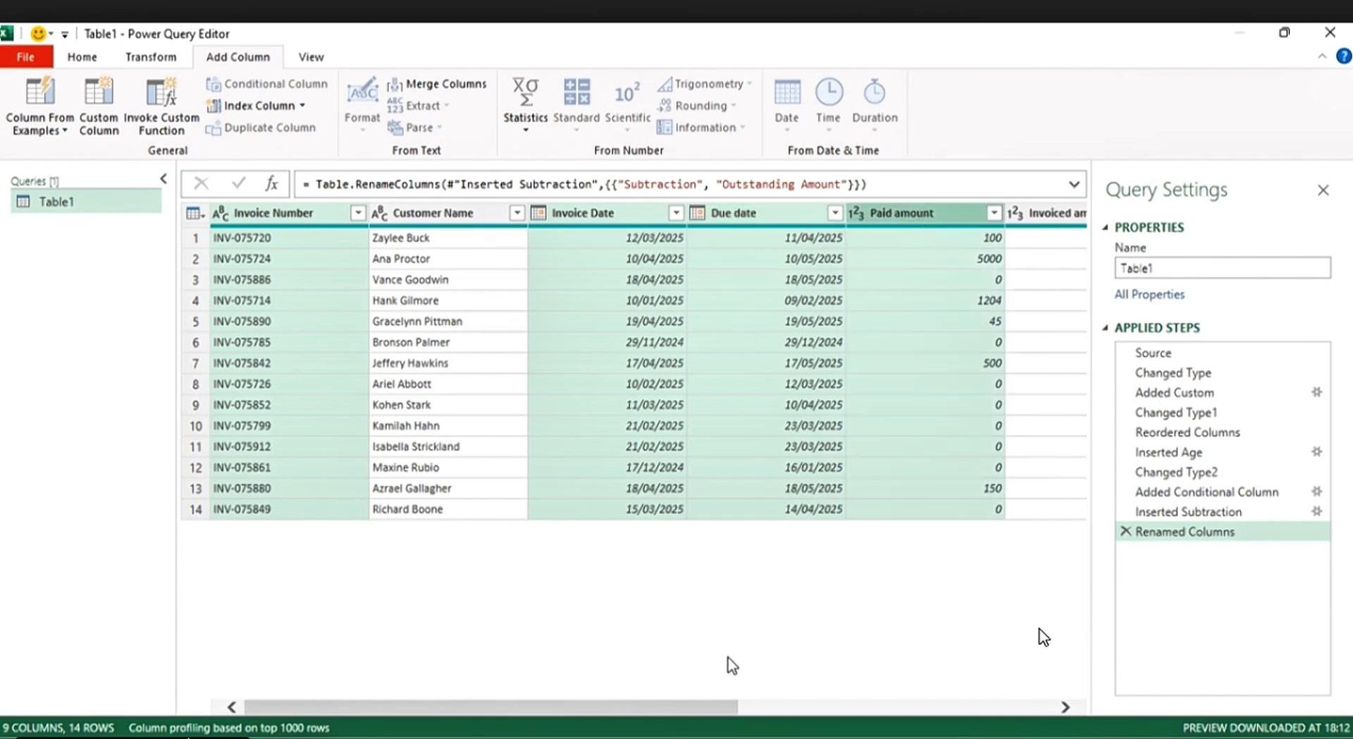
left_click_drag(702, 709, 1026, 703)
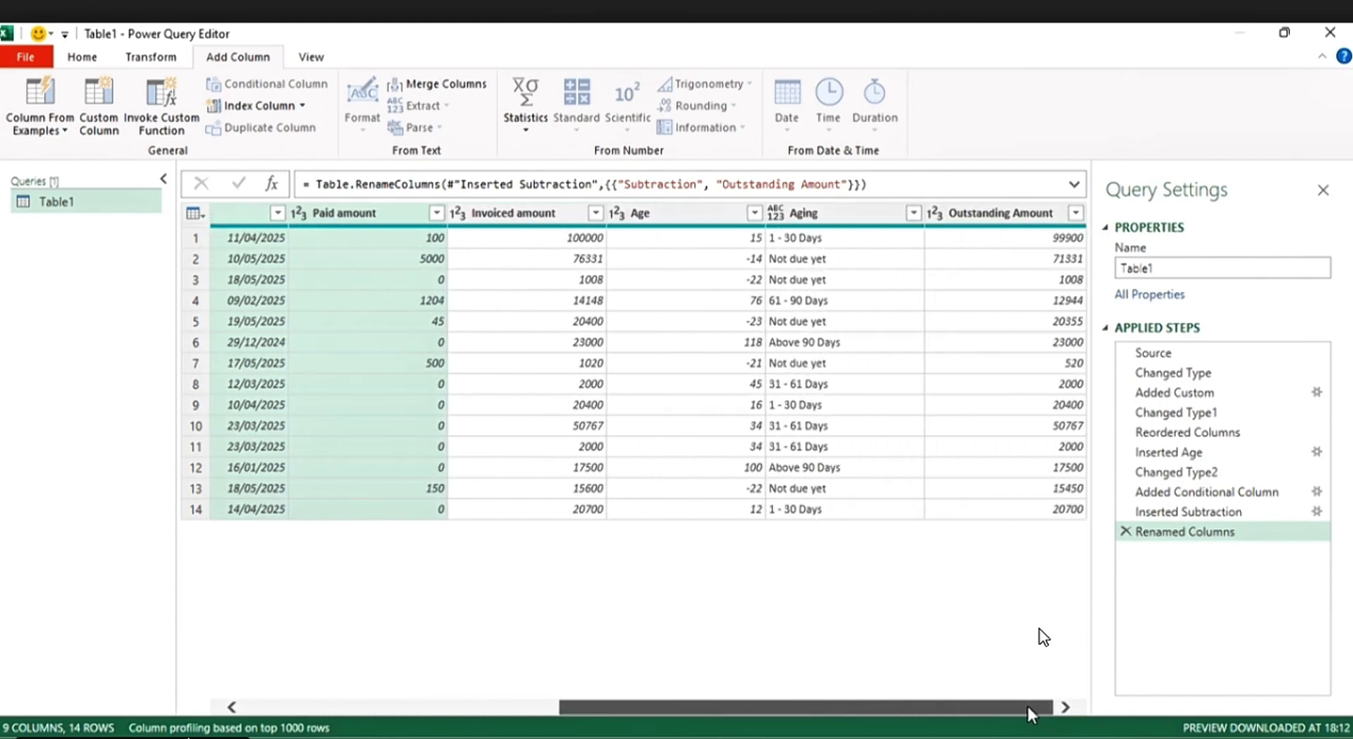
left_click(522, 215, "ctrl")
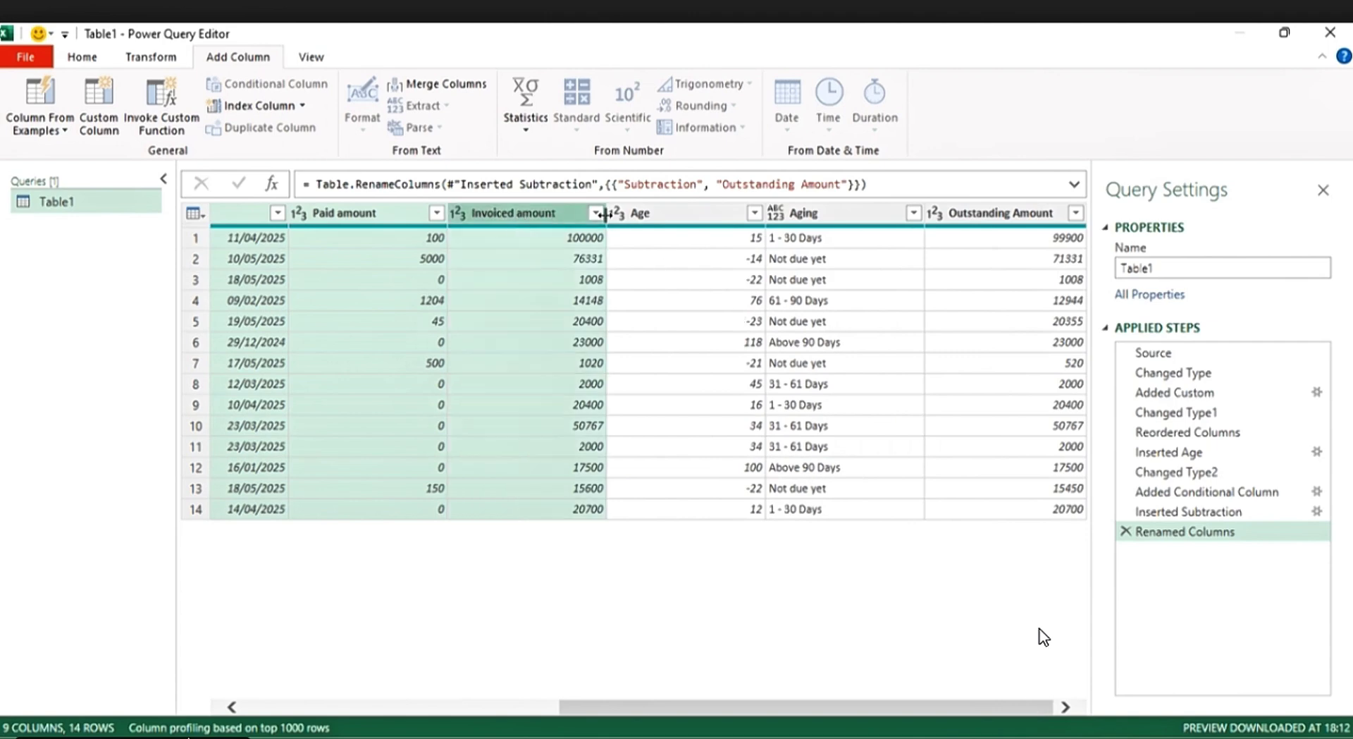
left_click(691, 213, "ctrl")
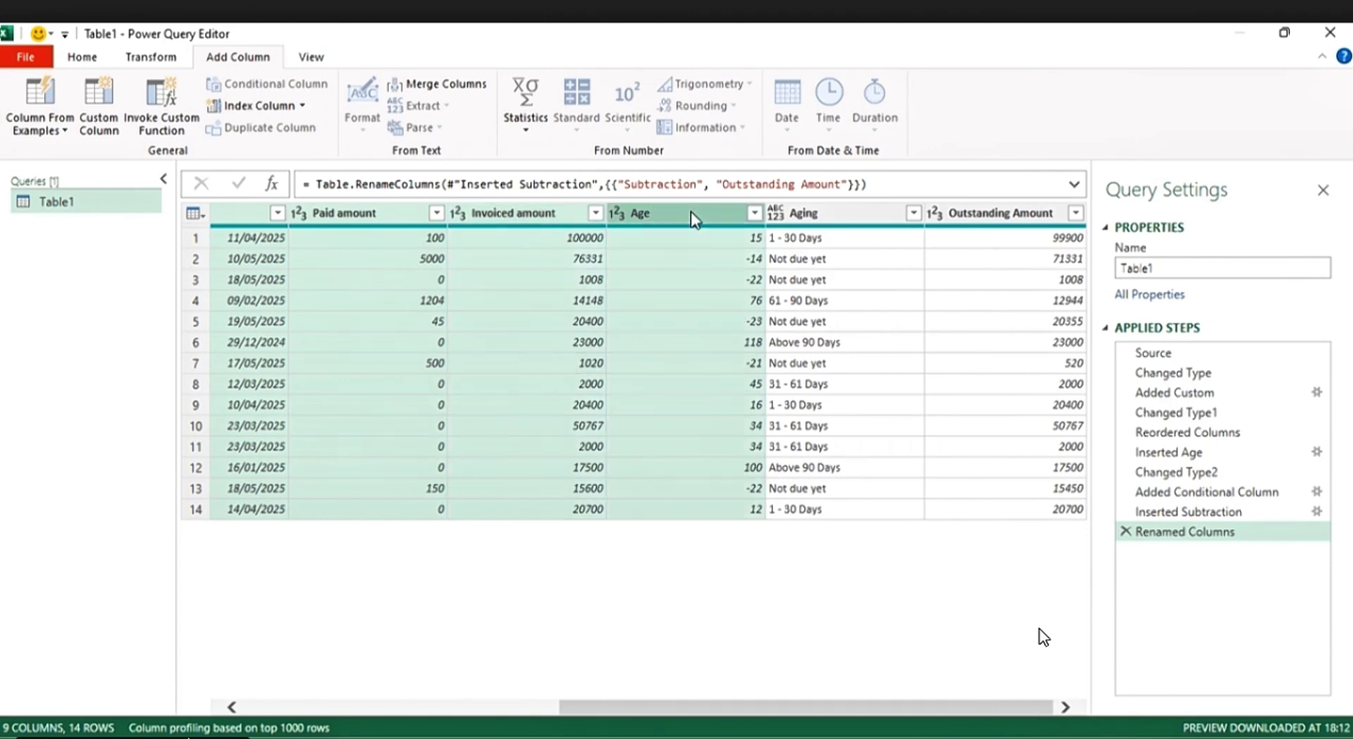
left_click_drag(895, 707, 657, 709)
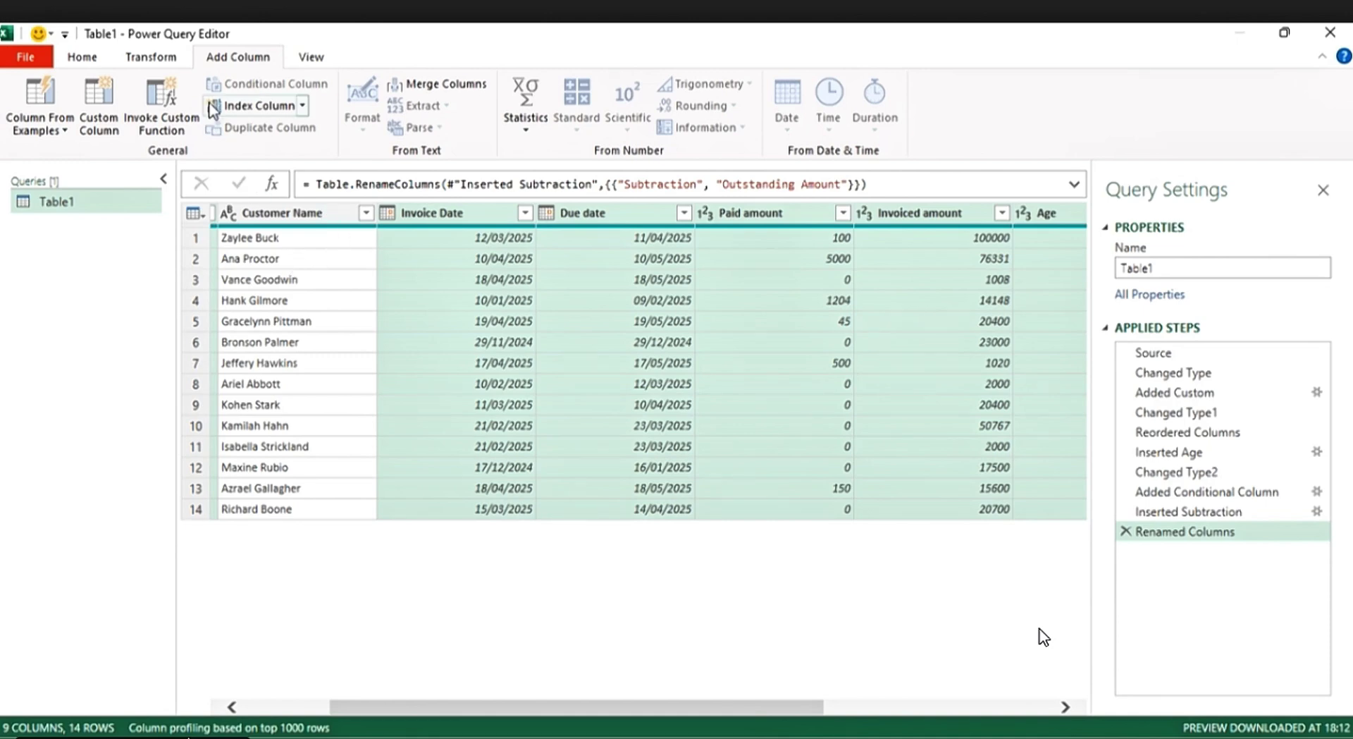
left_click(98, 58)
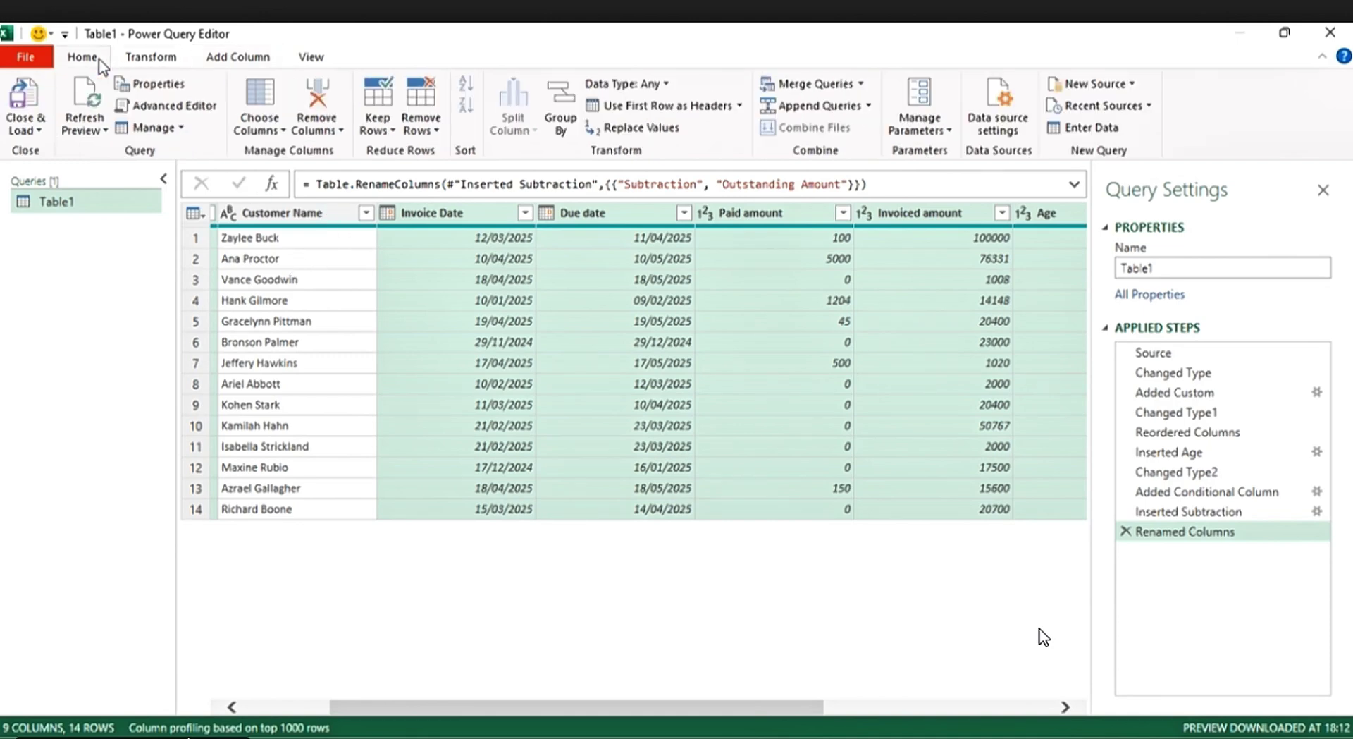
left_click(318, 106)
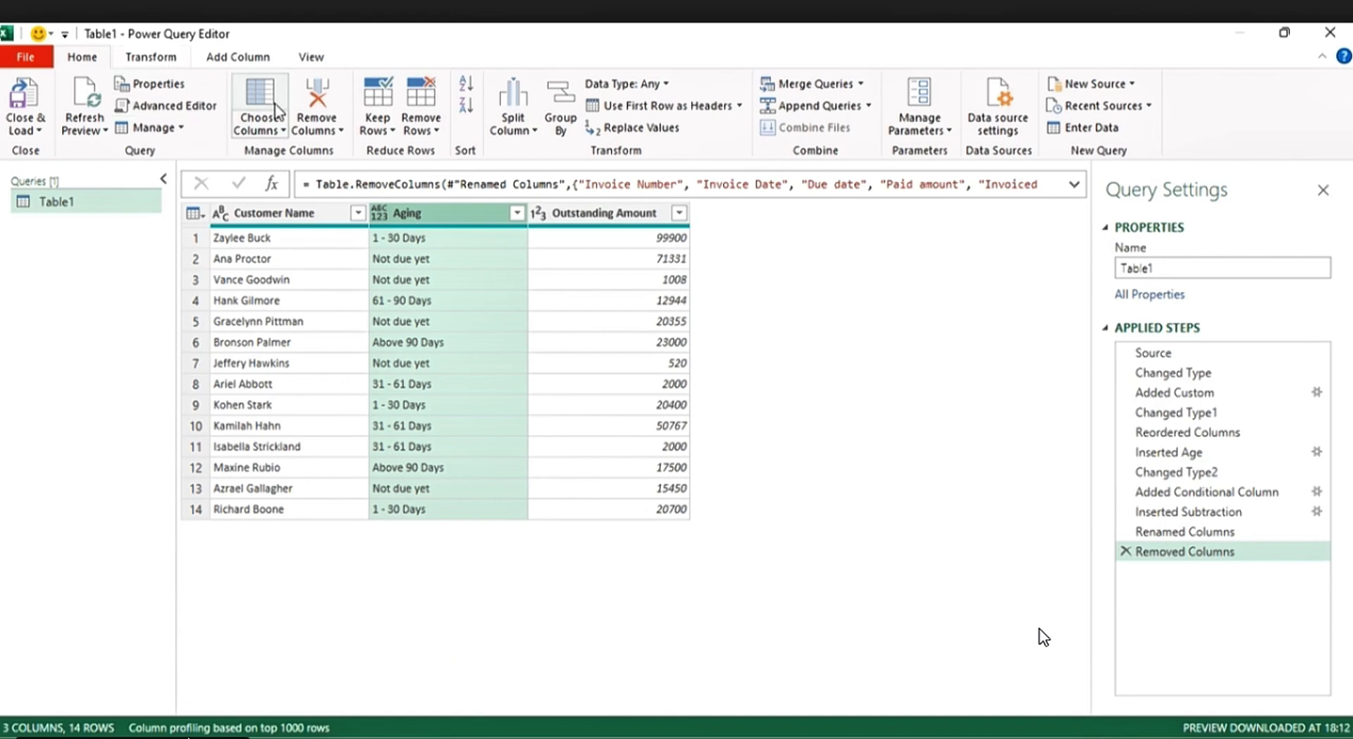
Step: Pivot the Aging column into separate bucket columns, using Outstanding Amount as the values column
left_click(151, 57)
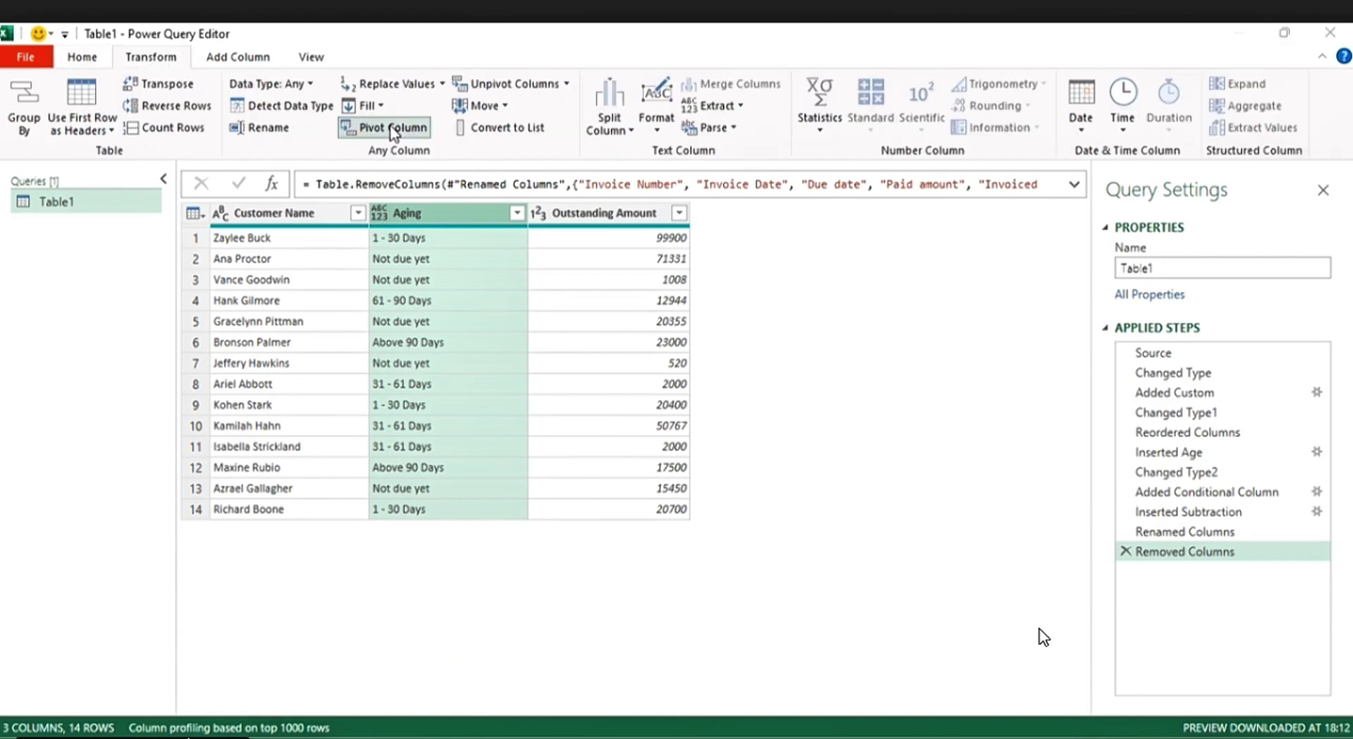
left_click(392, 128)
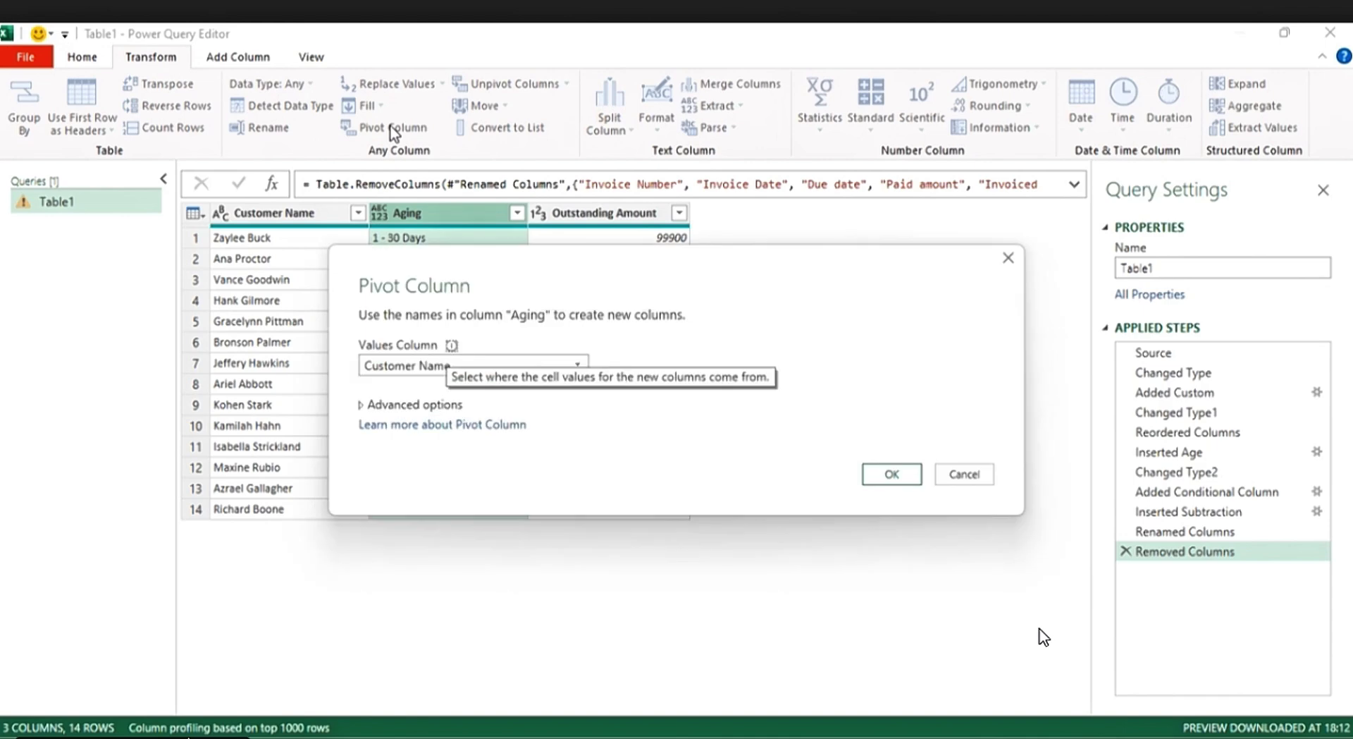
left_click(577, 364)
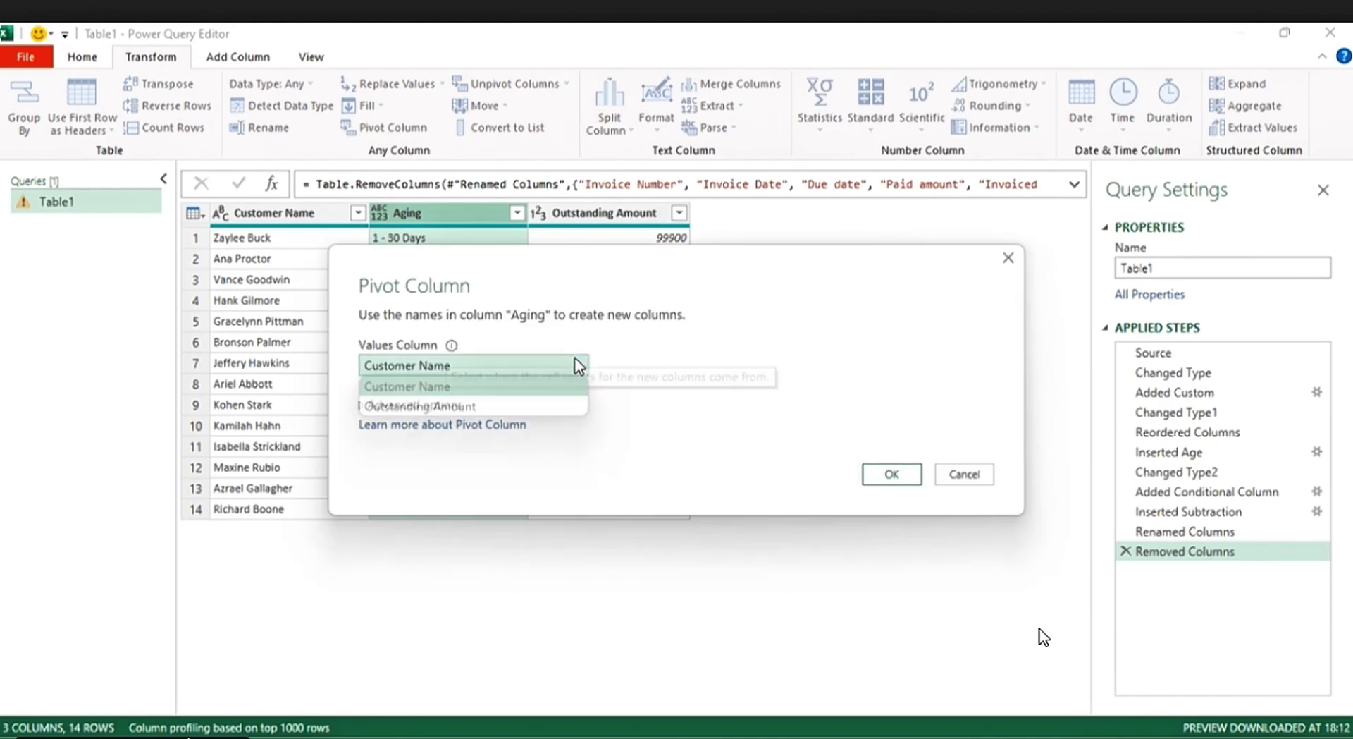
left_click(534, 405)
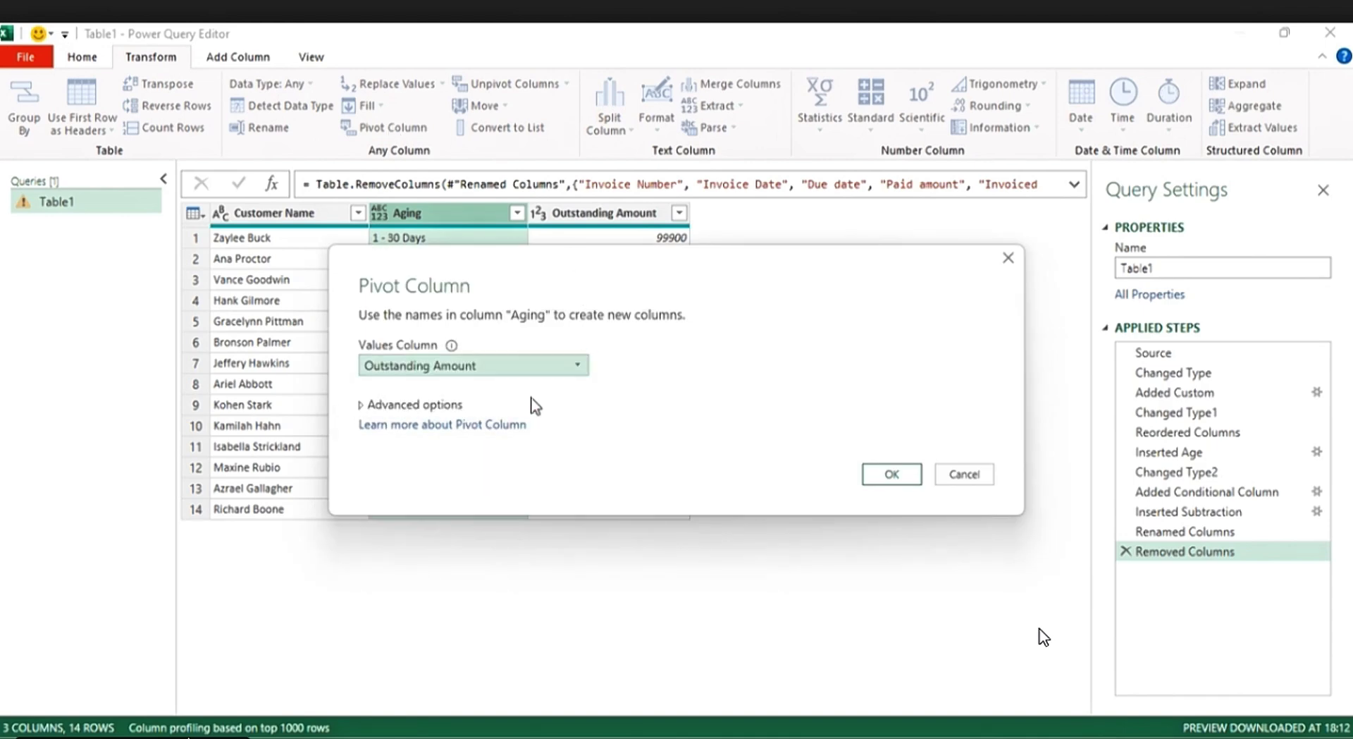
left_click(889, 474)
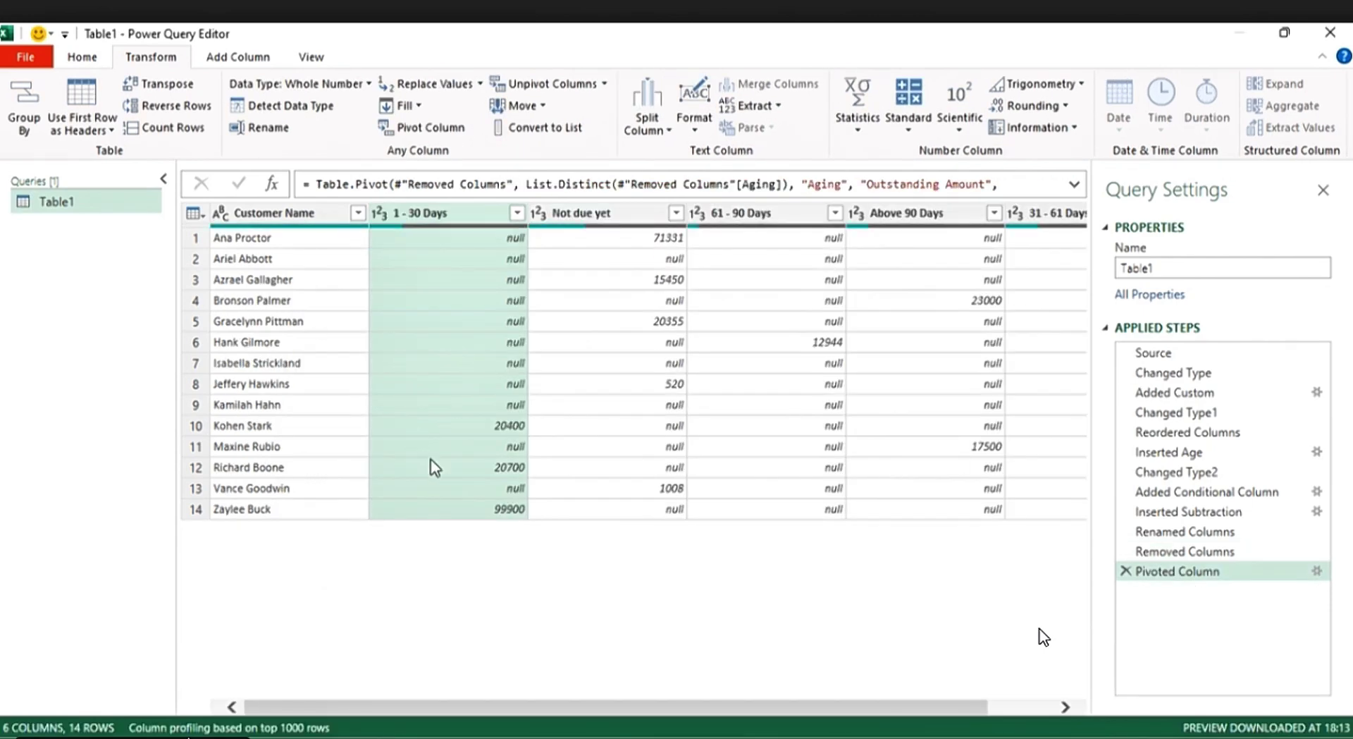
Step: Reorder the bucket columns so "Not due yet" precedes "1 - 30 Days" and "31 - 61 Days" precedes "61 - 90 Days"
mouse_move(726, 706)
left_mouse_down()
mouse_move(906, 709)
mouse_move(743, 712)
left_mouse_up()
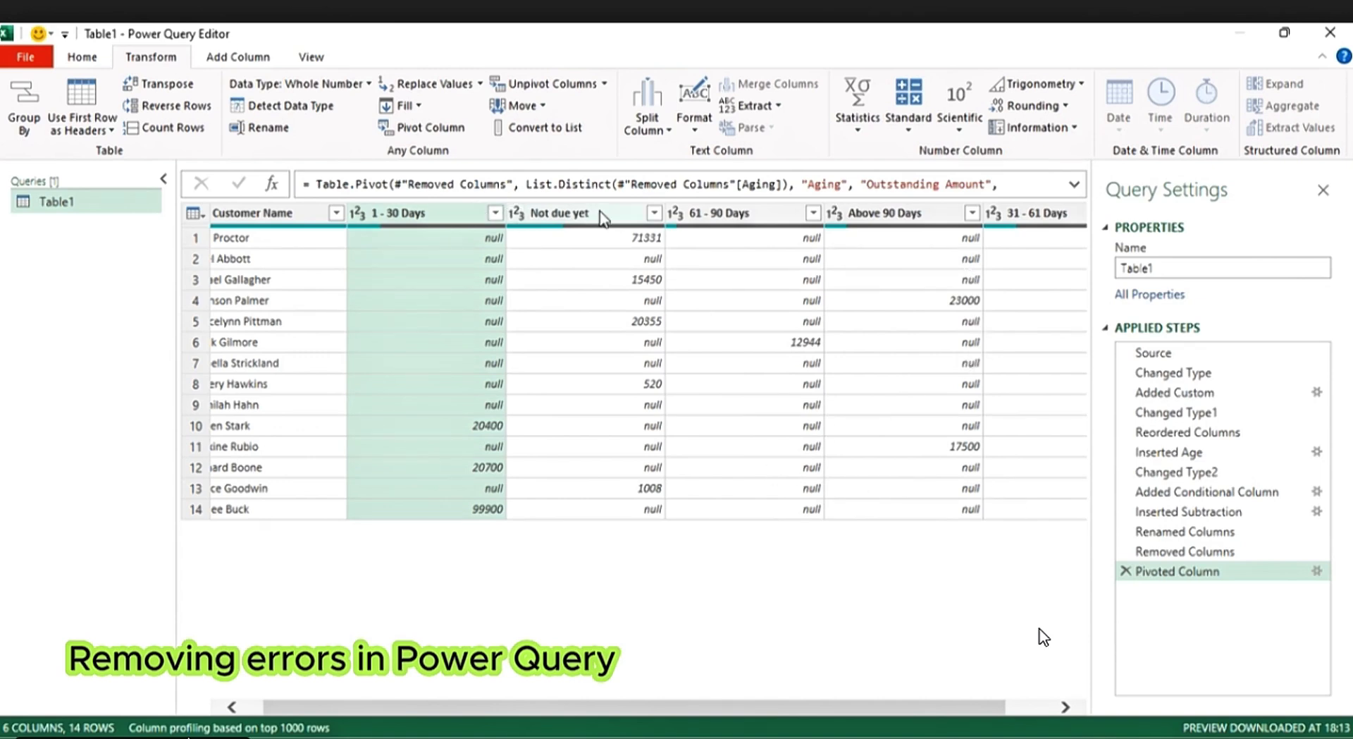
left_click_drag(604, 215, 404, 208)
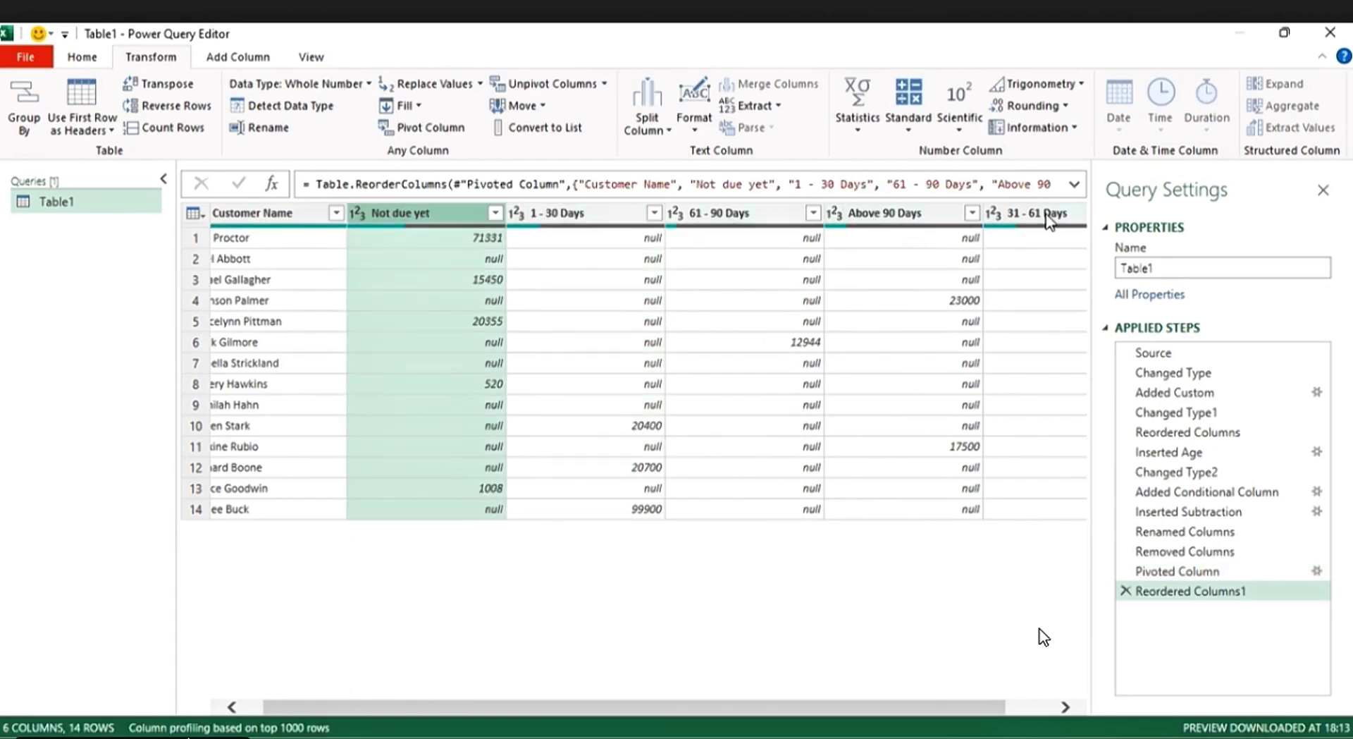
left_click(1021, 220)
left_click_drag(1020, 220, 658, 220)
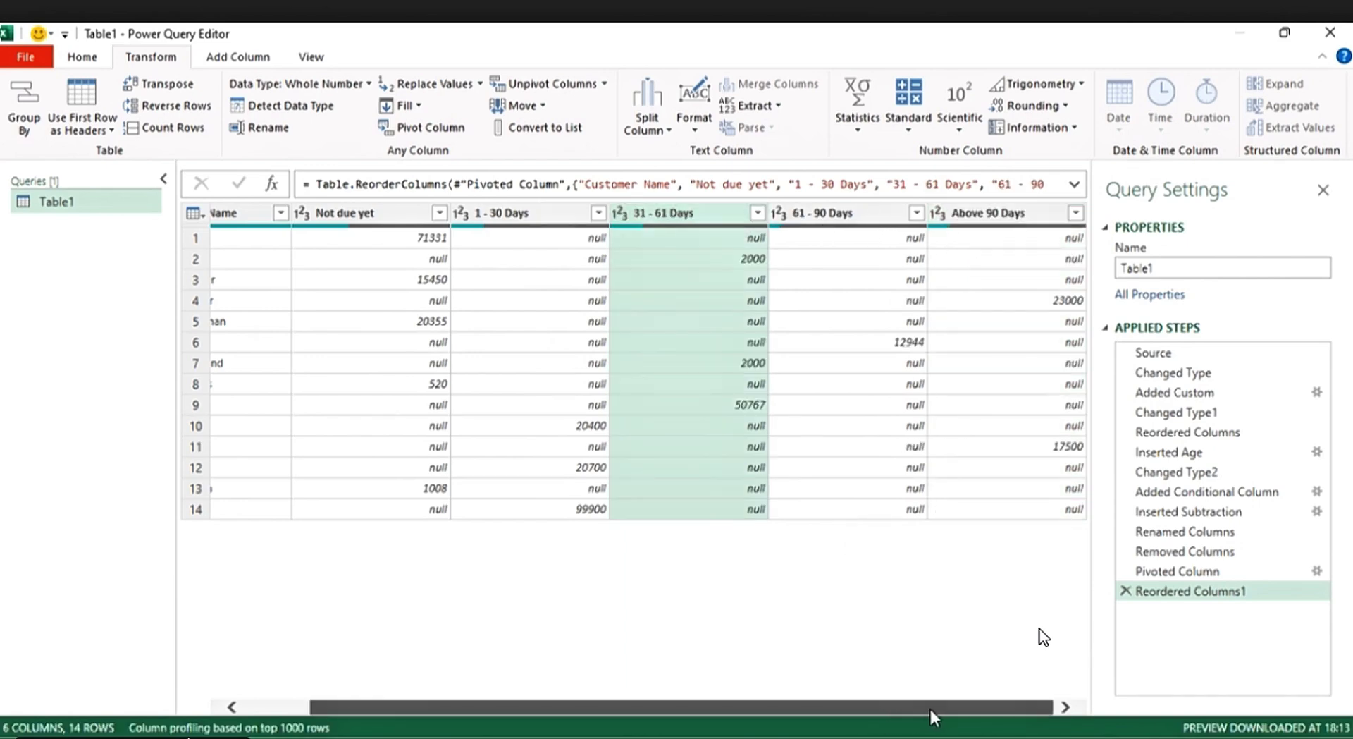
Step: Replace null with 0 in all five aging columns, from "Not due yet" through "Above 90 Days"
left_click_drag(911, 706, 818, 706)
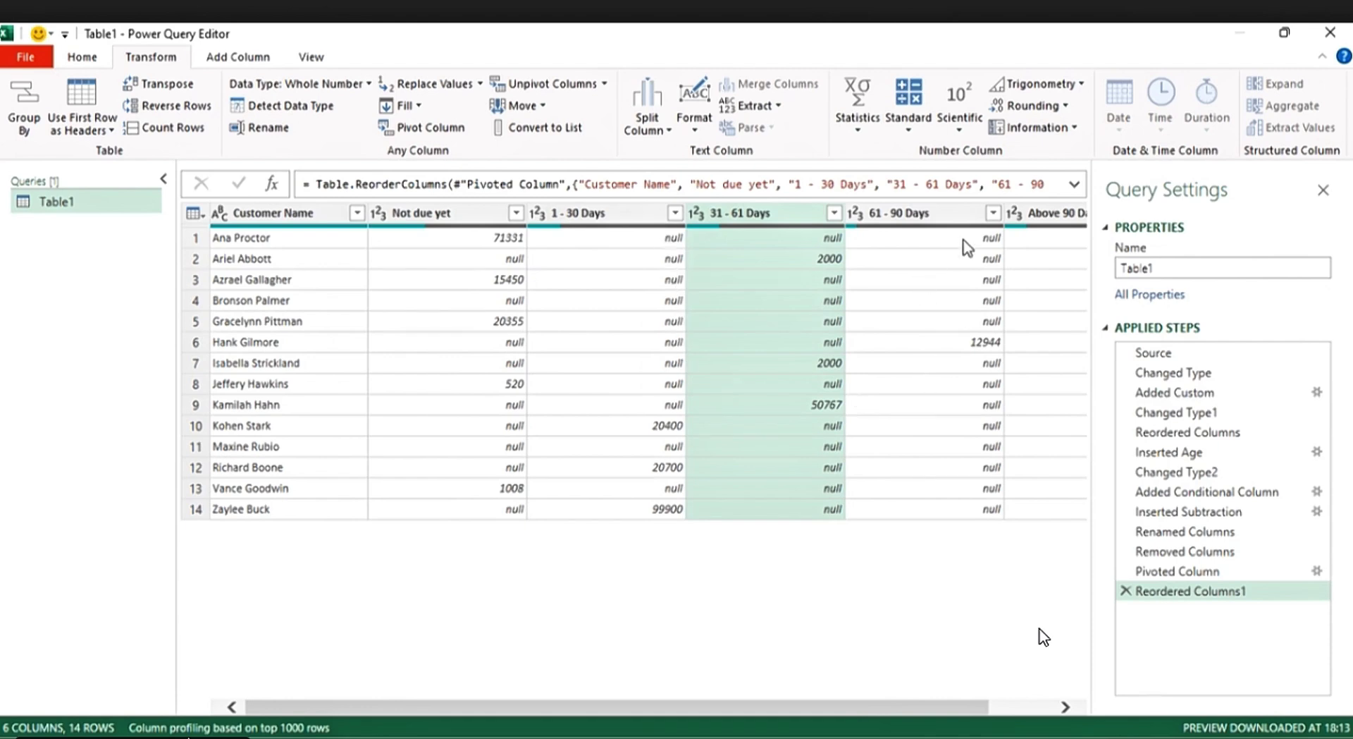
left_click_drag(855, 707, 810, 705)
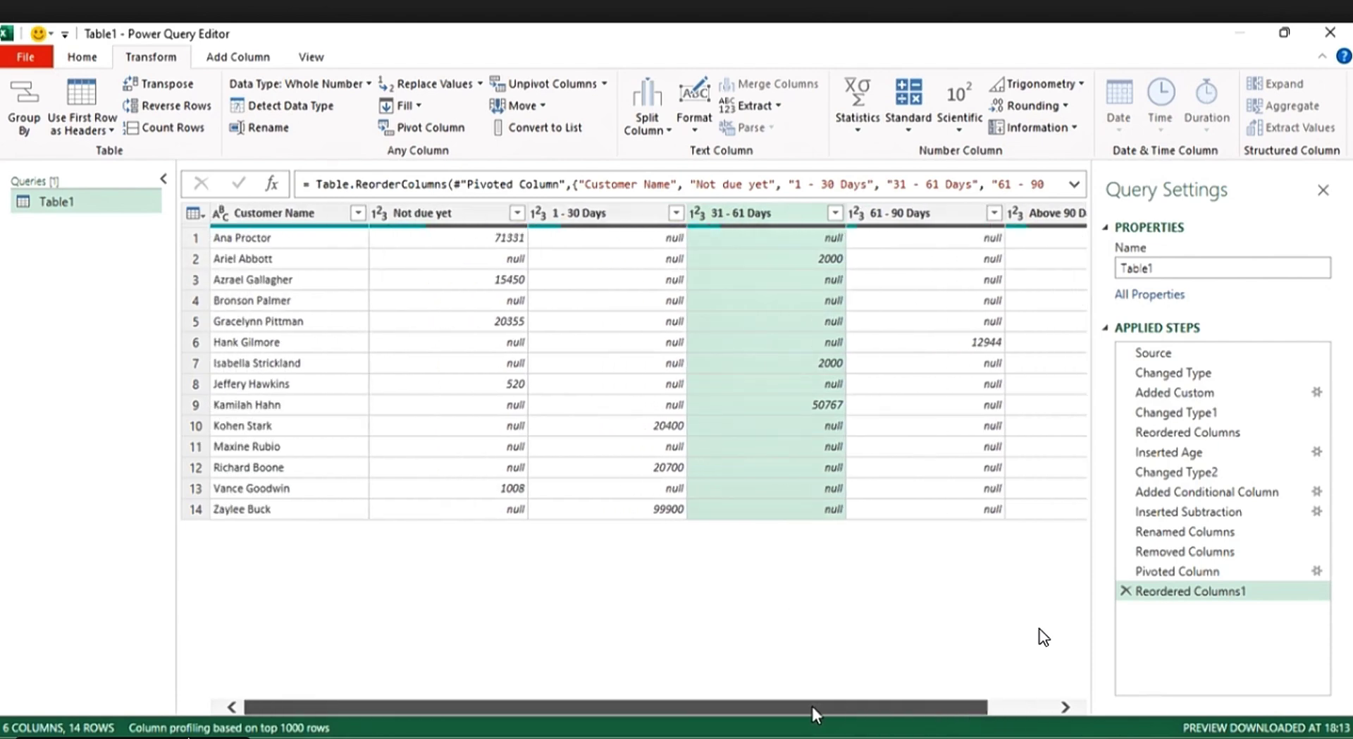
left_click(431, 217)
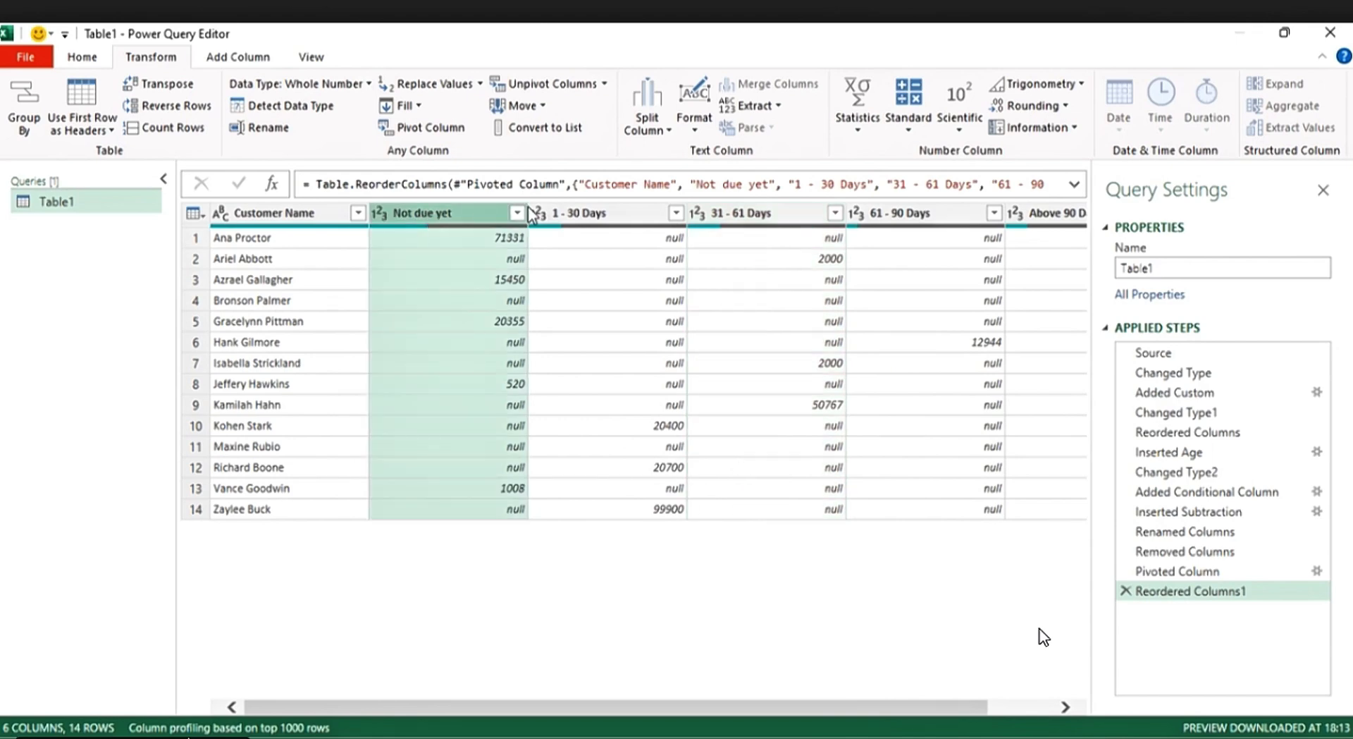
left_click(600, 211, "ctrl")
left_click(730, 212, "ctrl")
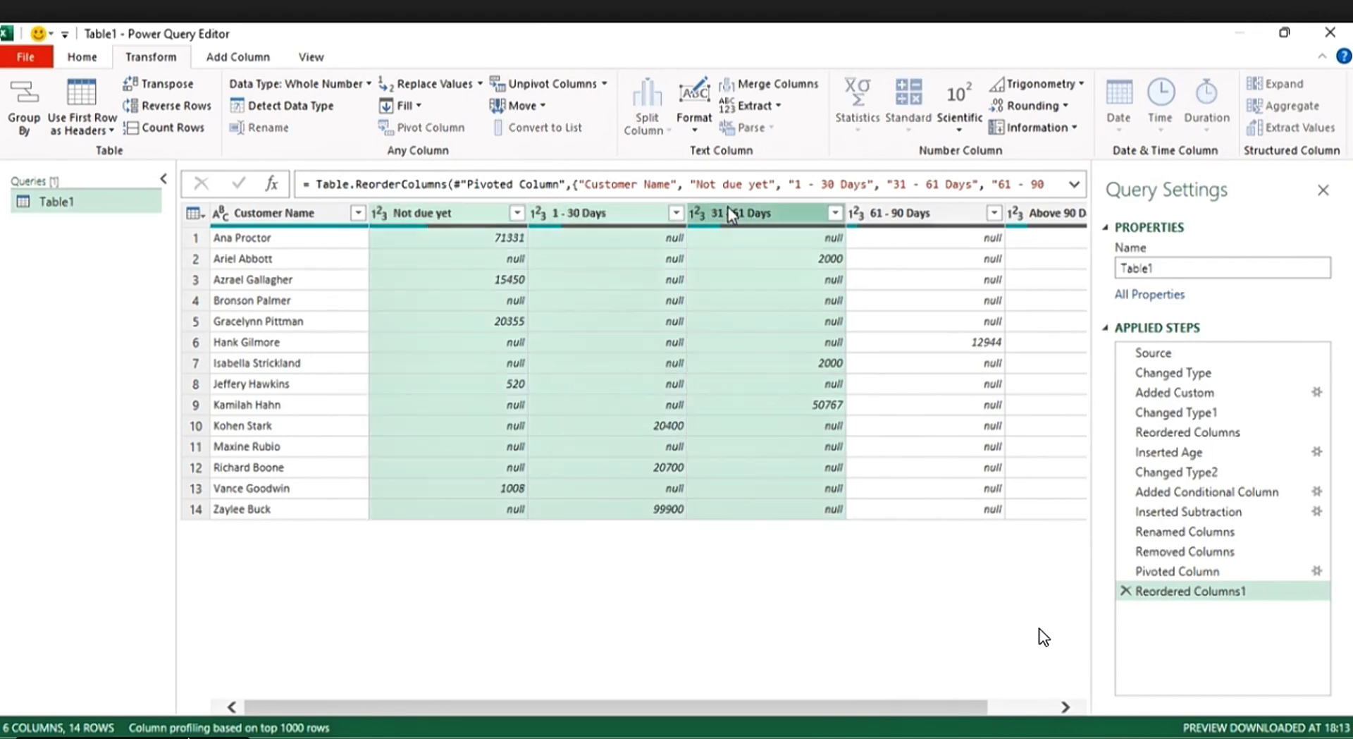
left_click(916, 210, "ctrl")
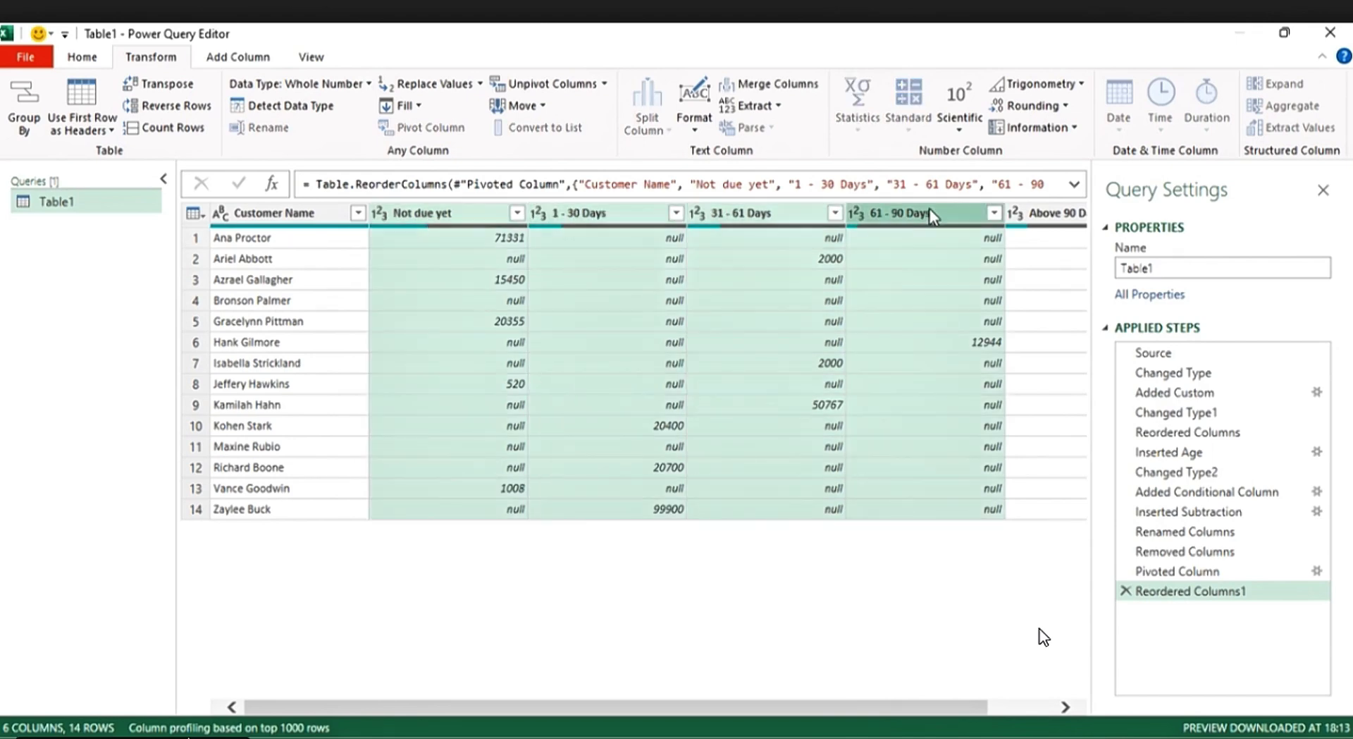
left_click(1045, 212, "ctrl")
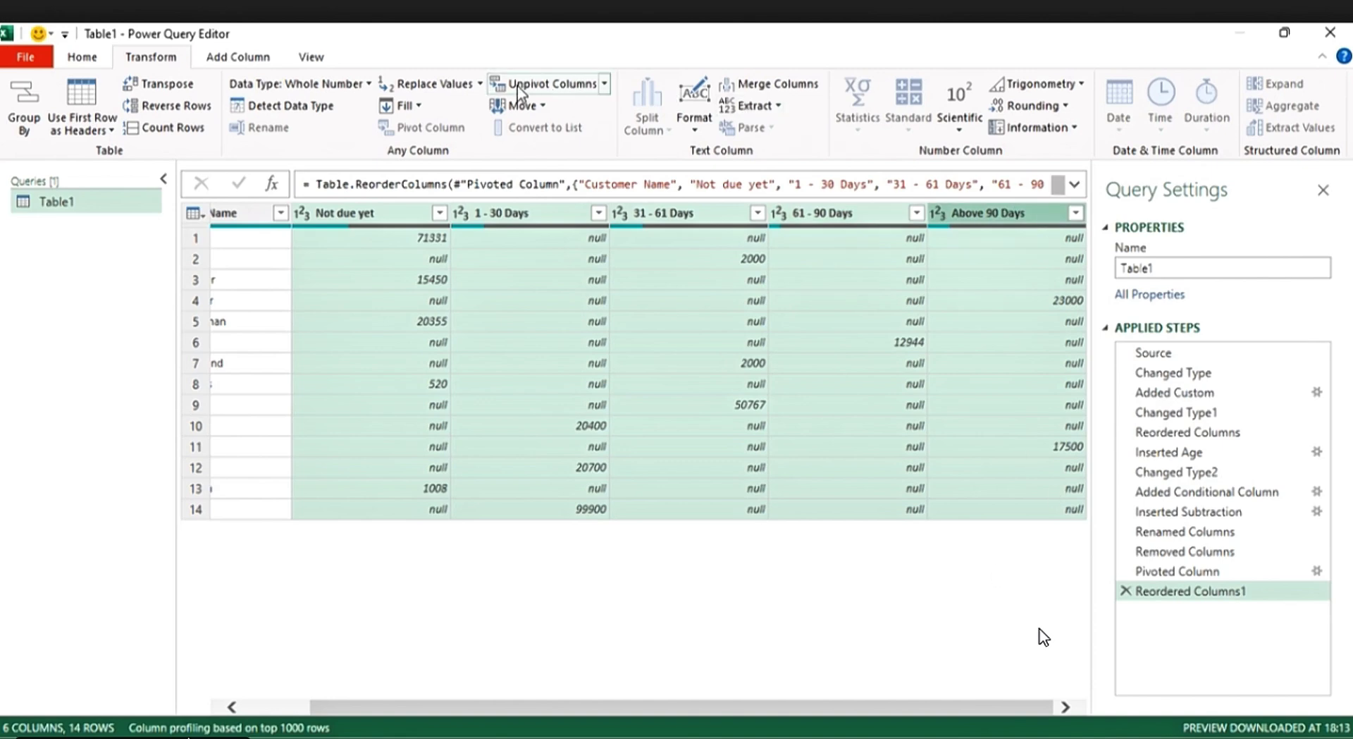
left_click(464, 90)
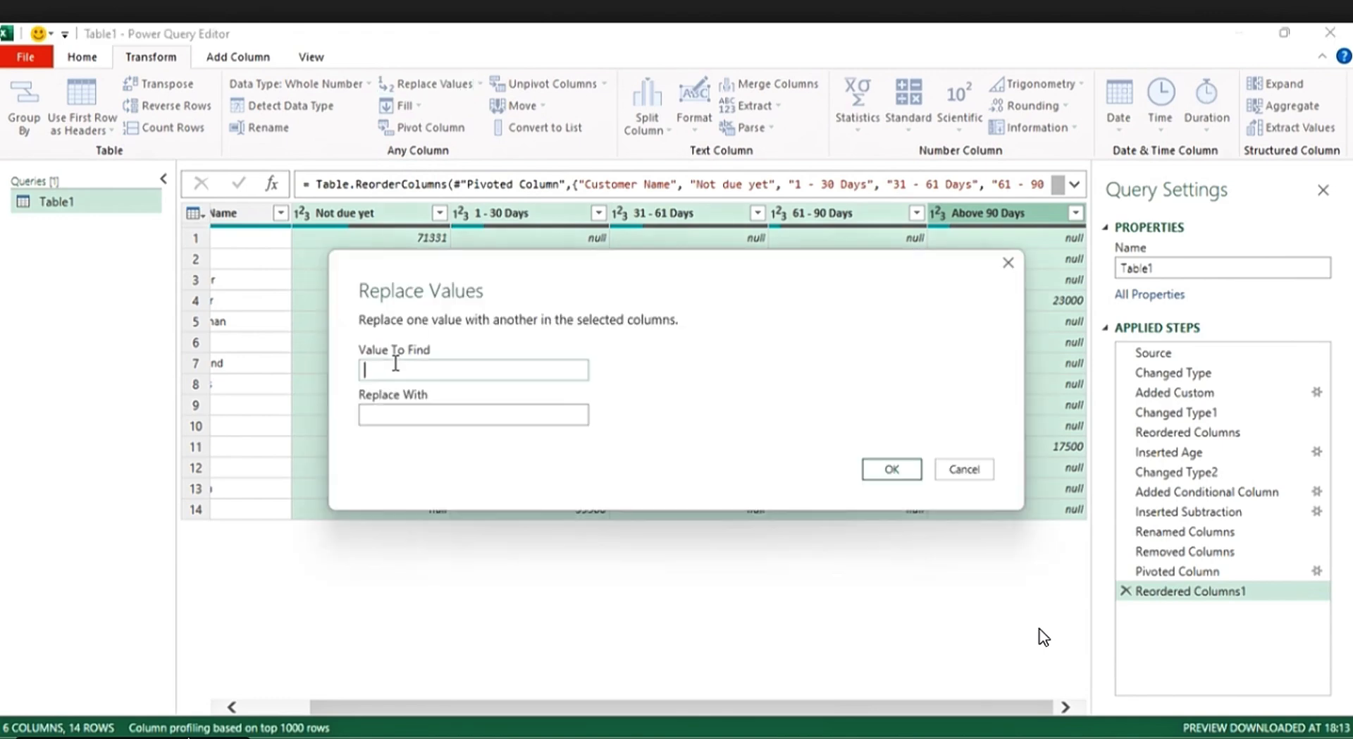
type("null")
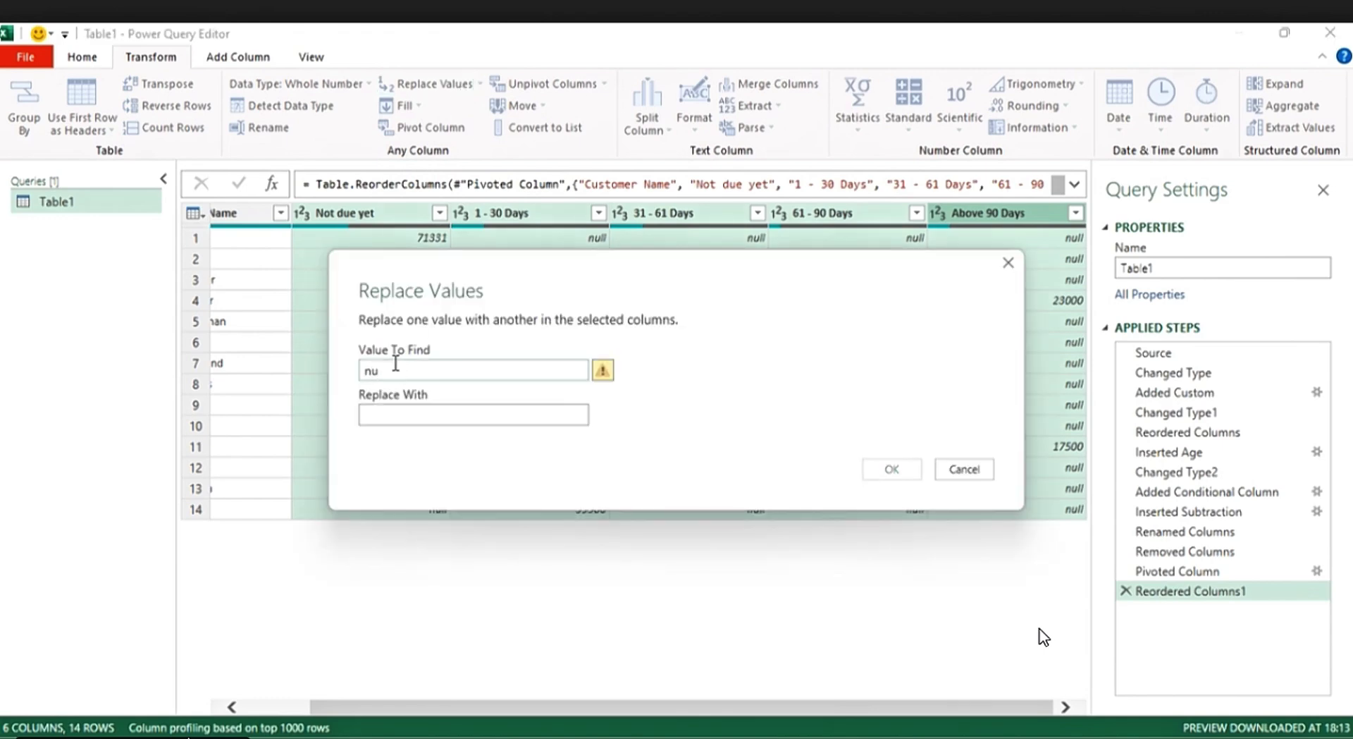
left_click(397, 415)
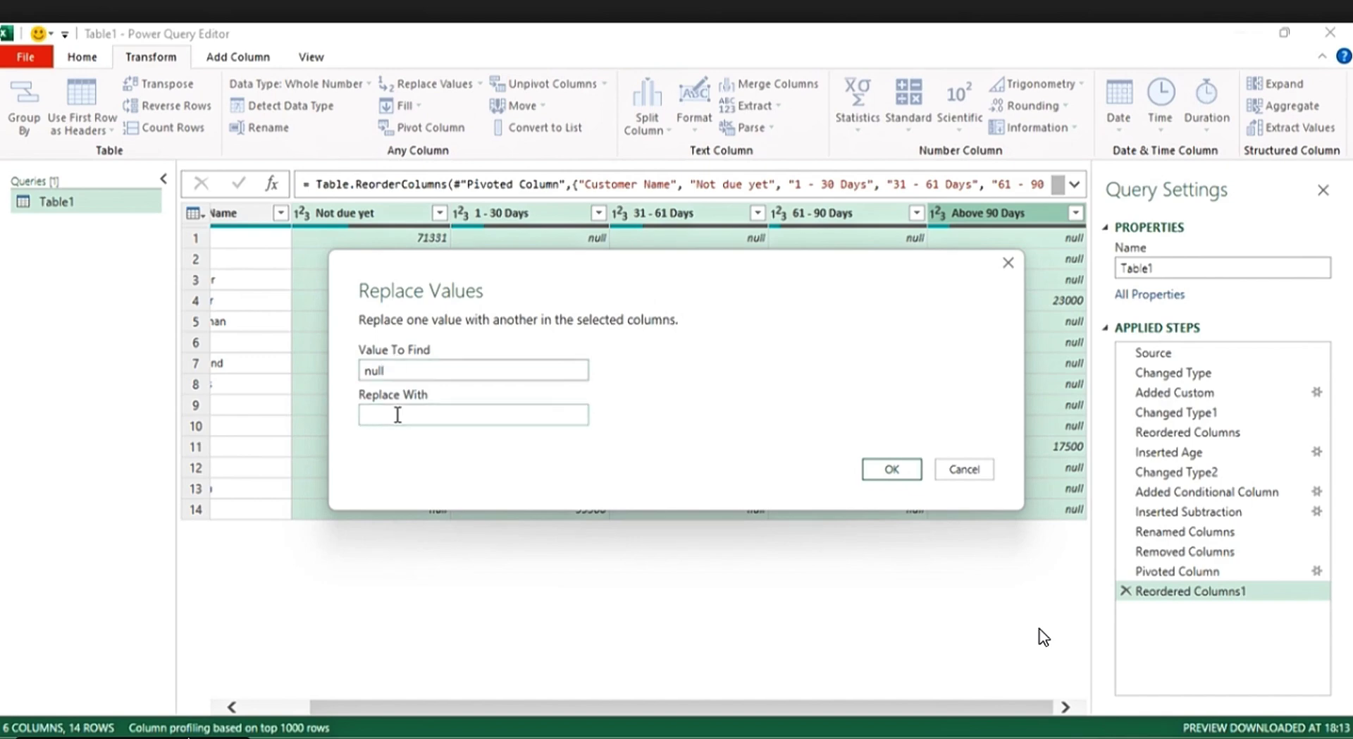
type("0")
left_click(892, 469)
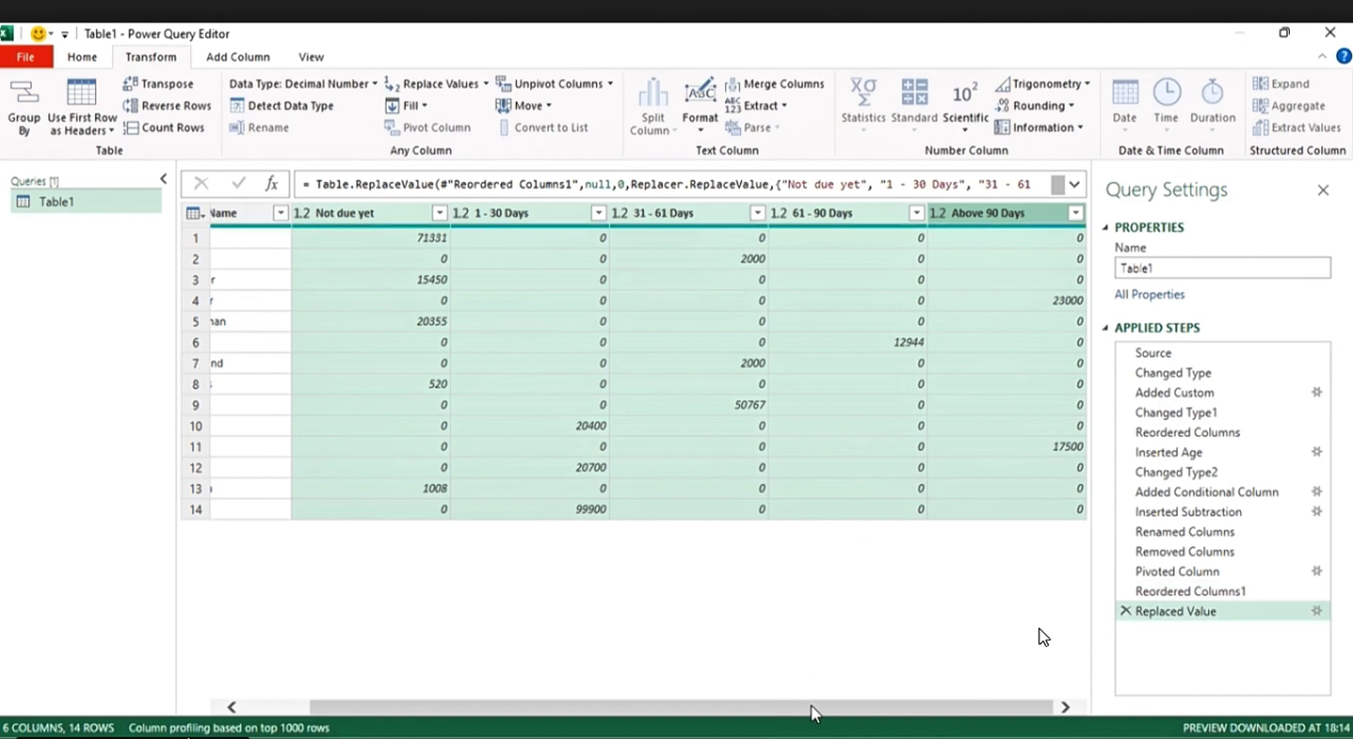
left_click_drag(810, 705, 667, 716)
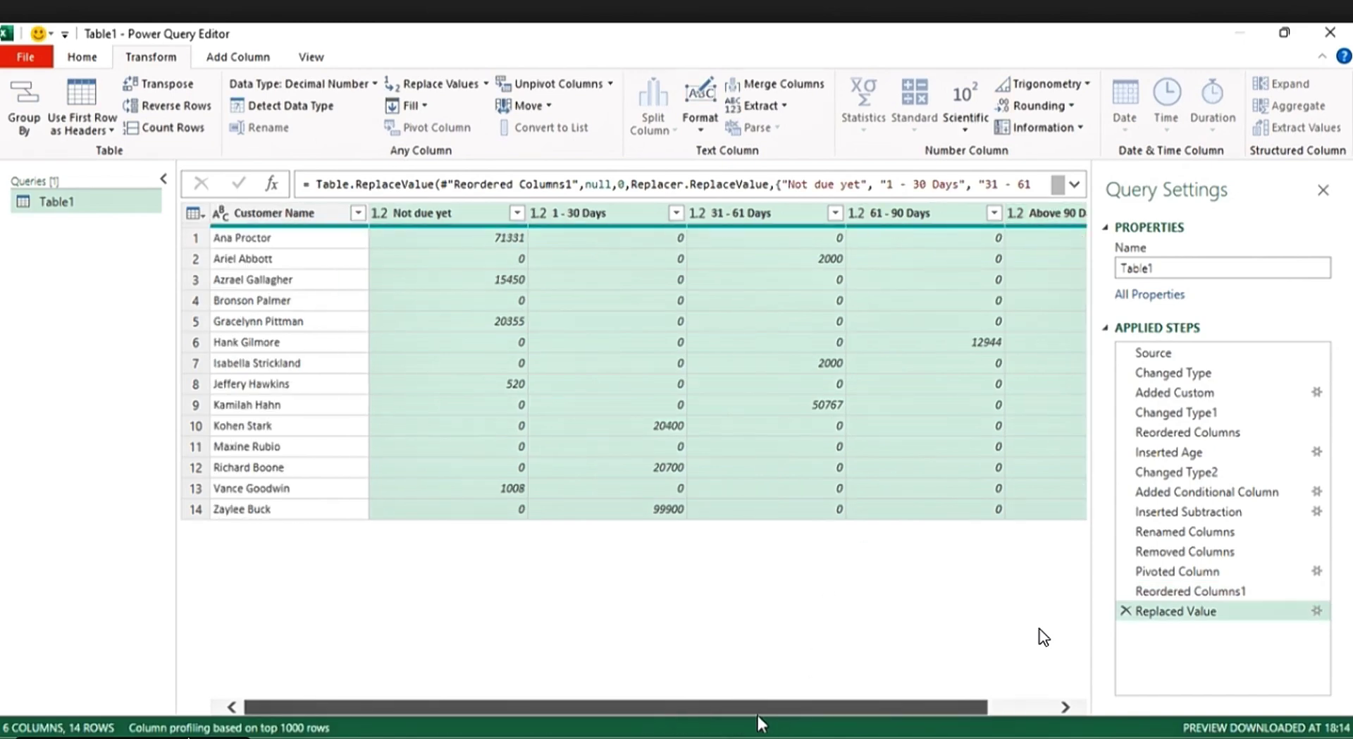
left_click_drag(758, 715, 797, 713)
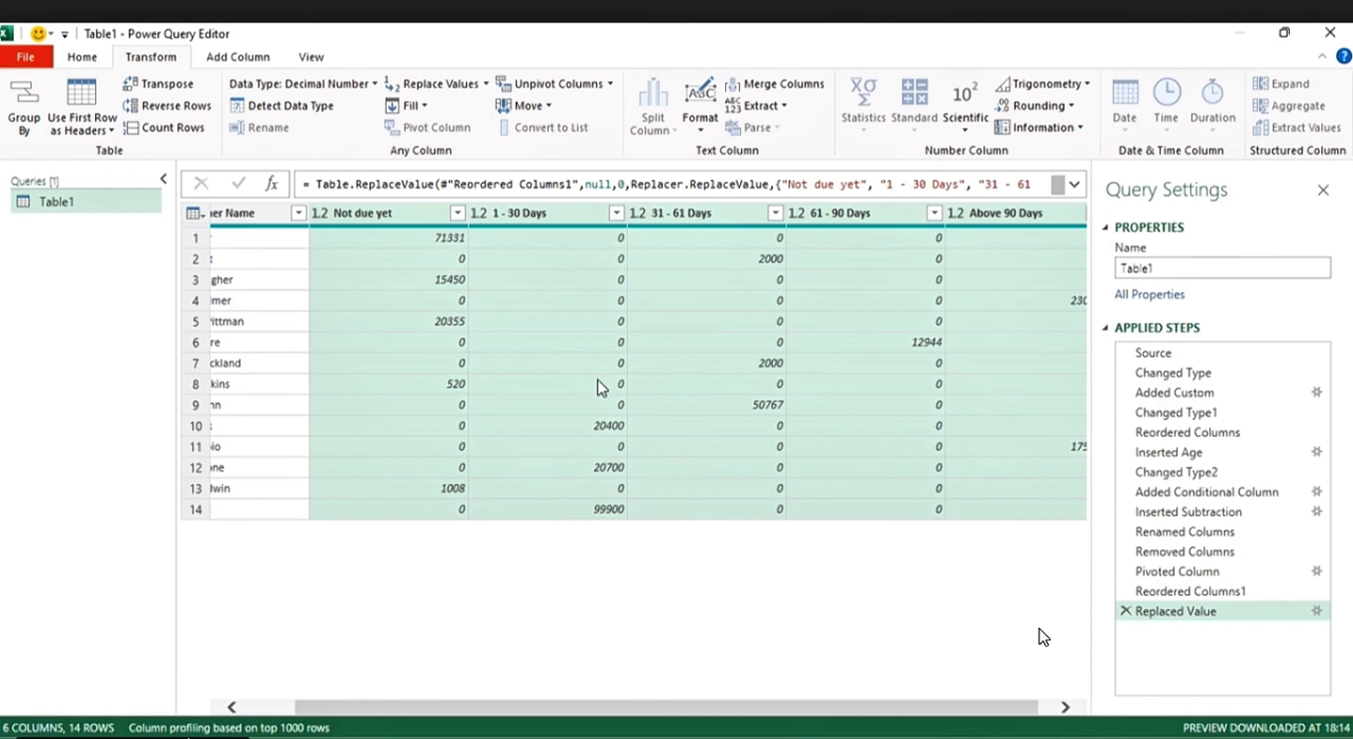
Step: Start a new custom column in the query and name it "Total"
left_click(238, 57)
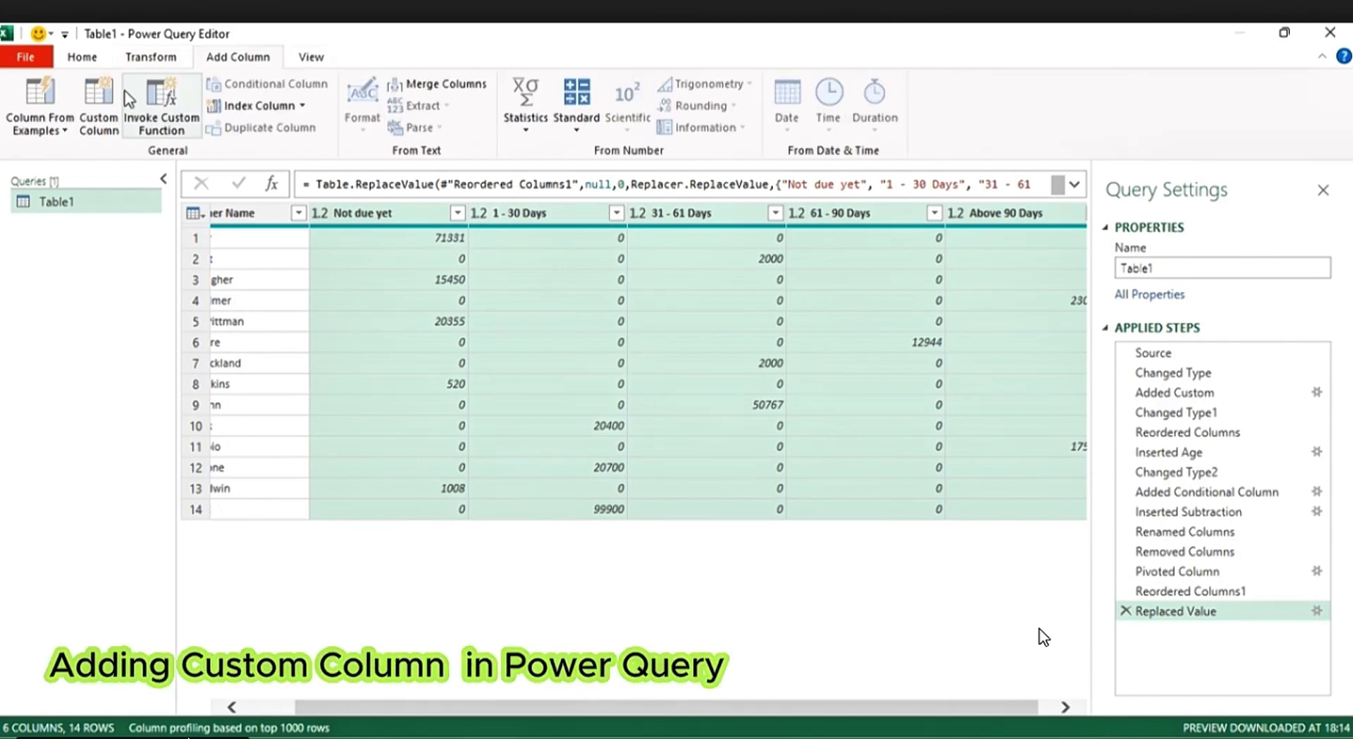
left_click(102, 121)
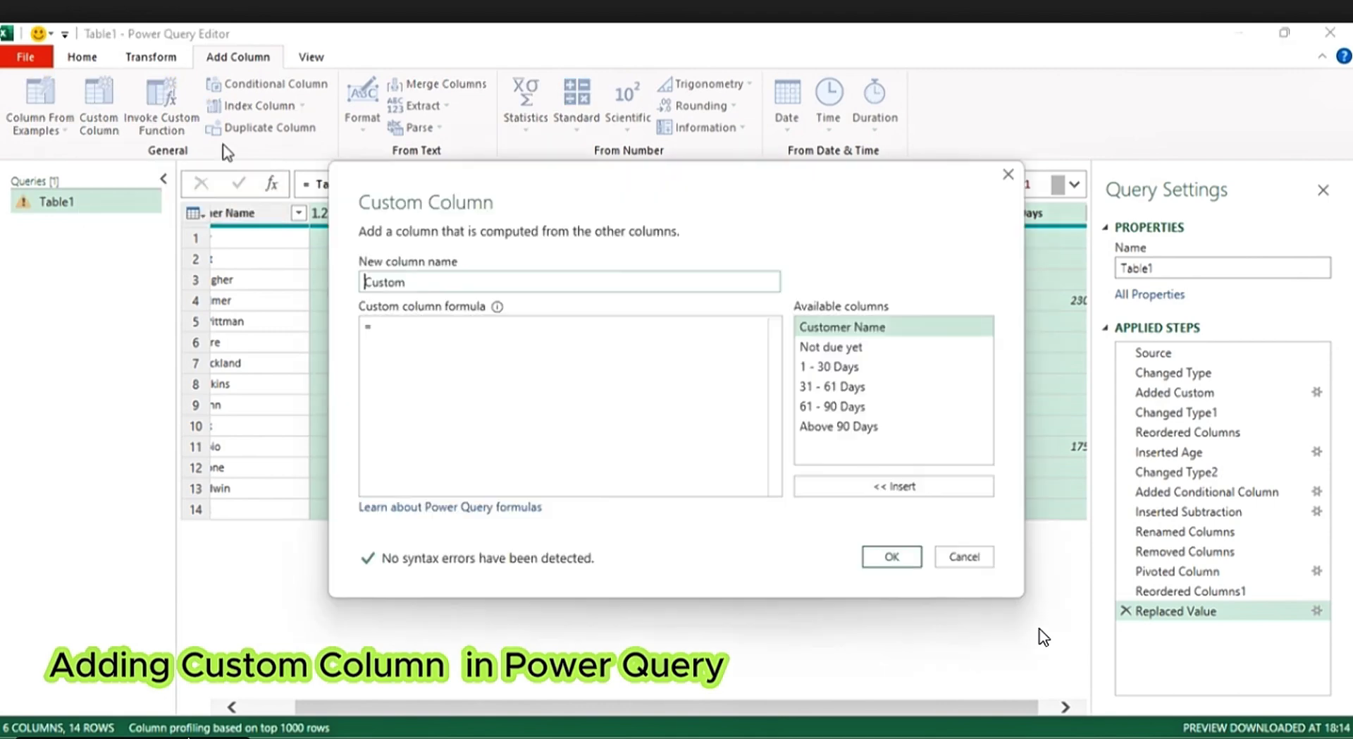
left_click_drag(412, 282, 363, 282)
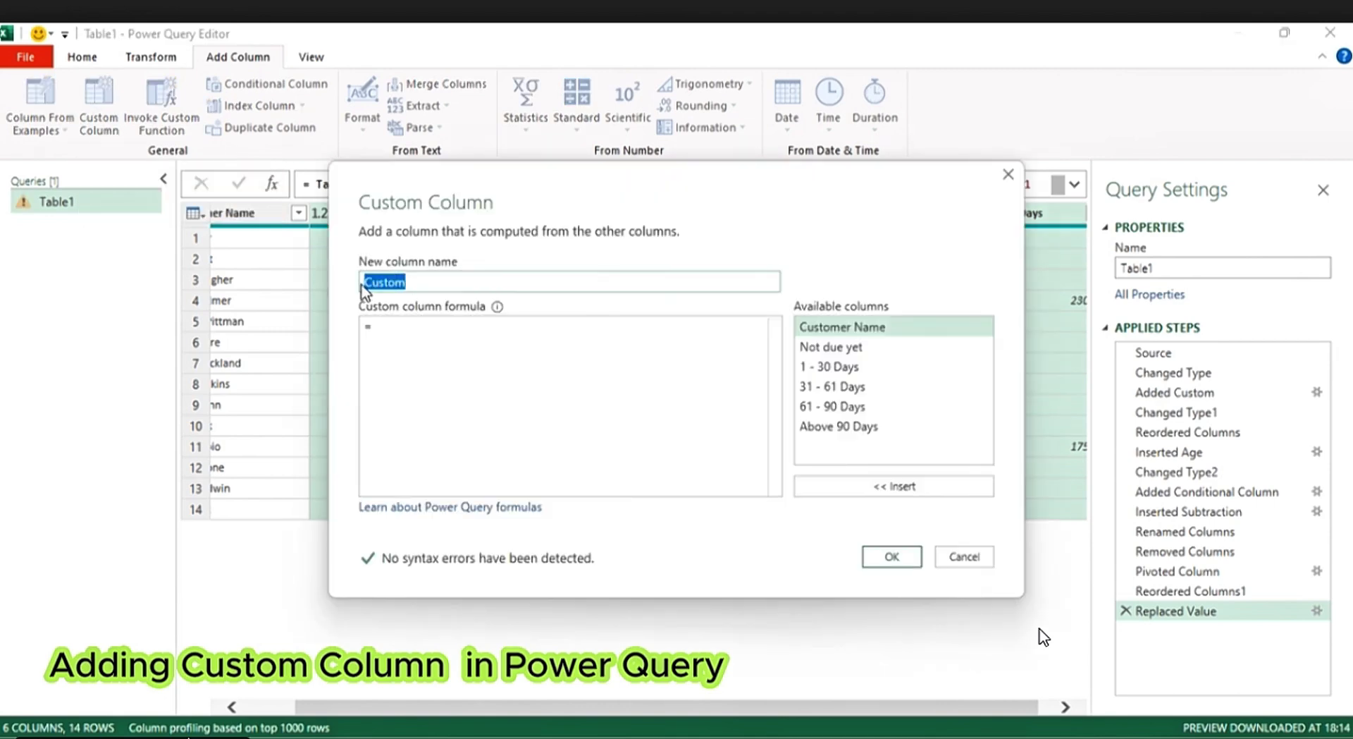
type("To")
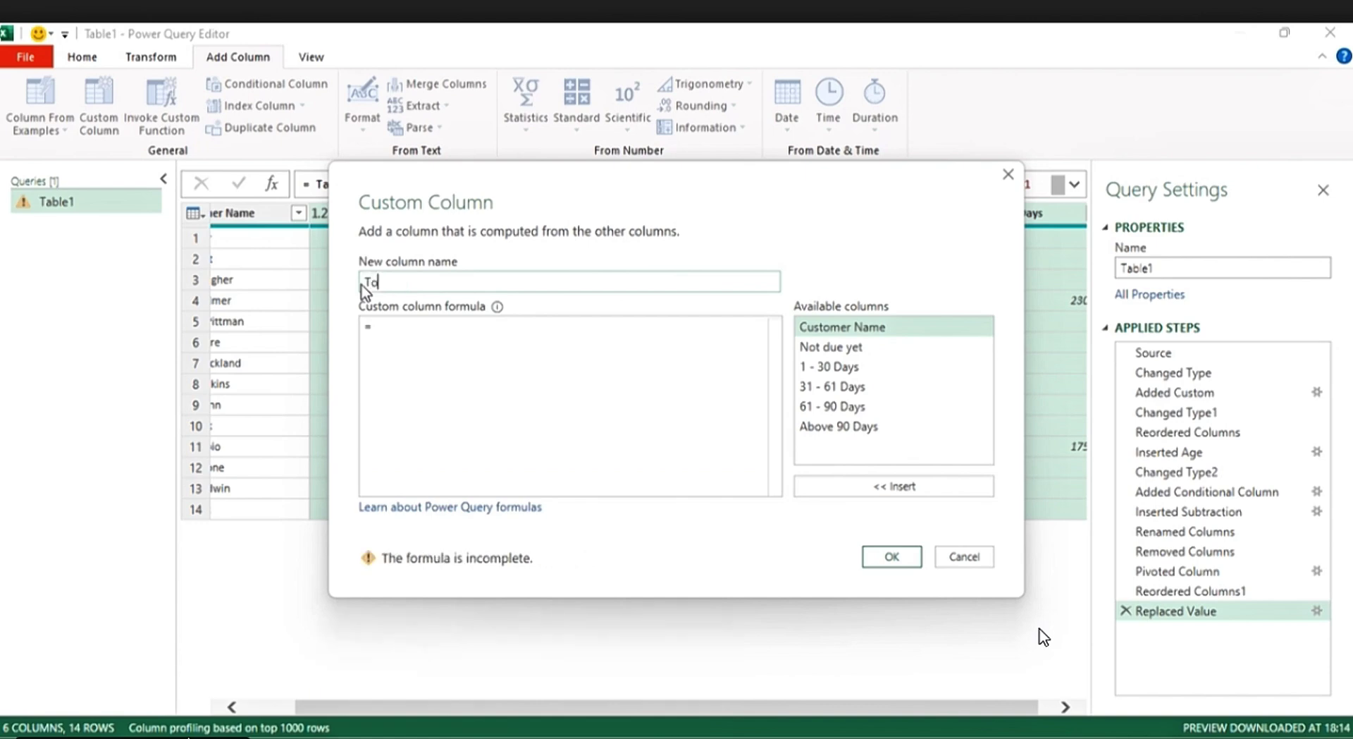
type("tal")
Step: Define the Total column's formula as the sum of all five aging columns, from "Not due yet" through "Above 90 Days", and add the column
double_click(832, 346)
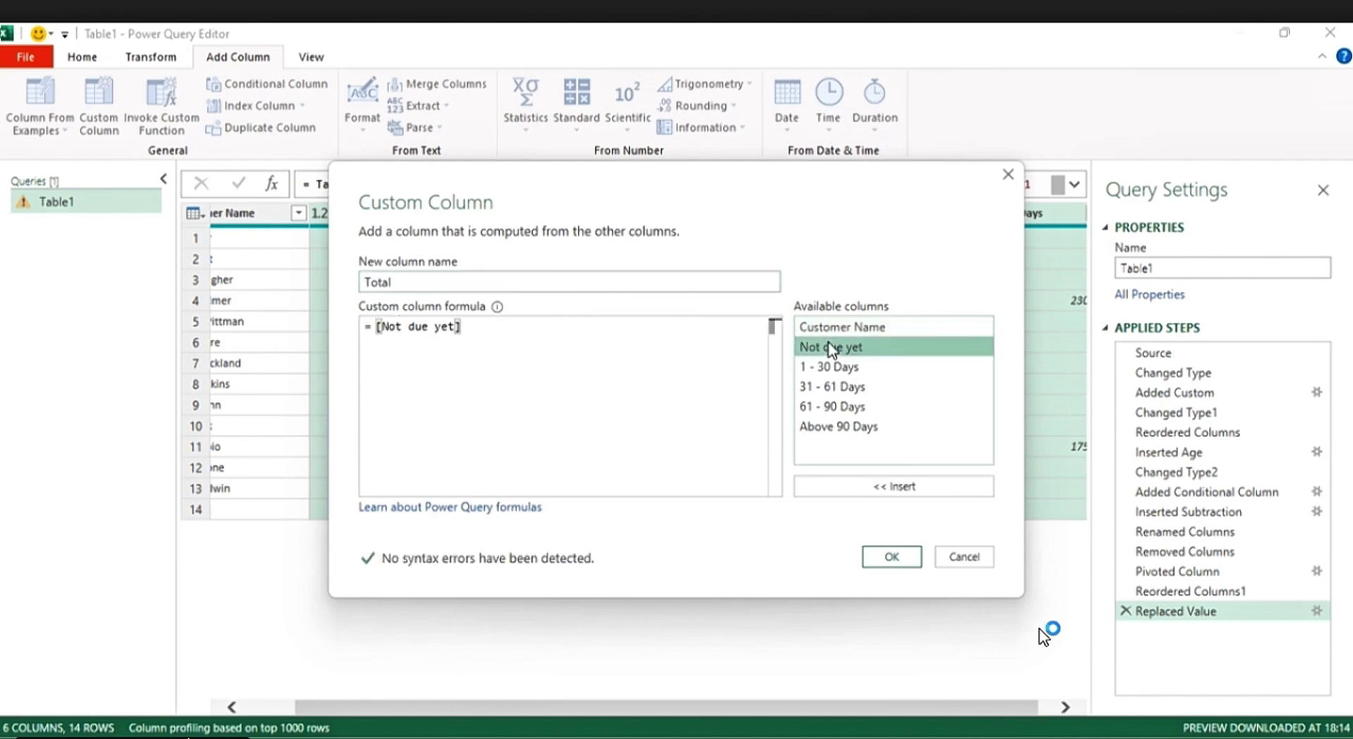
left_click(494, 326)
type("+")
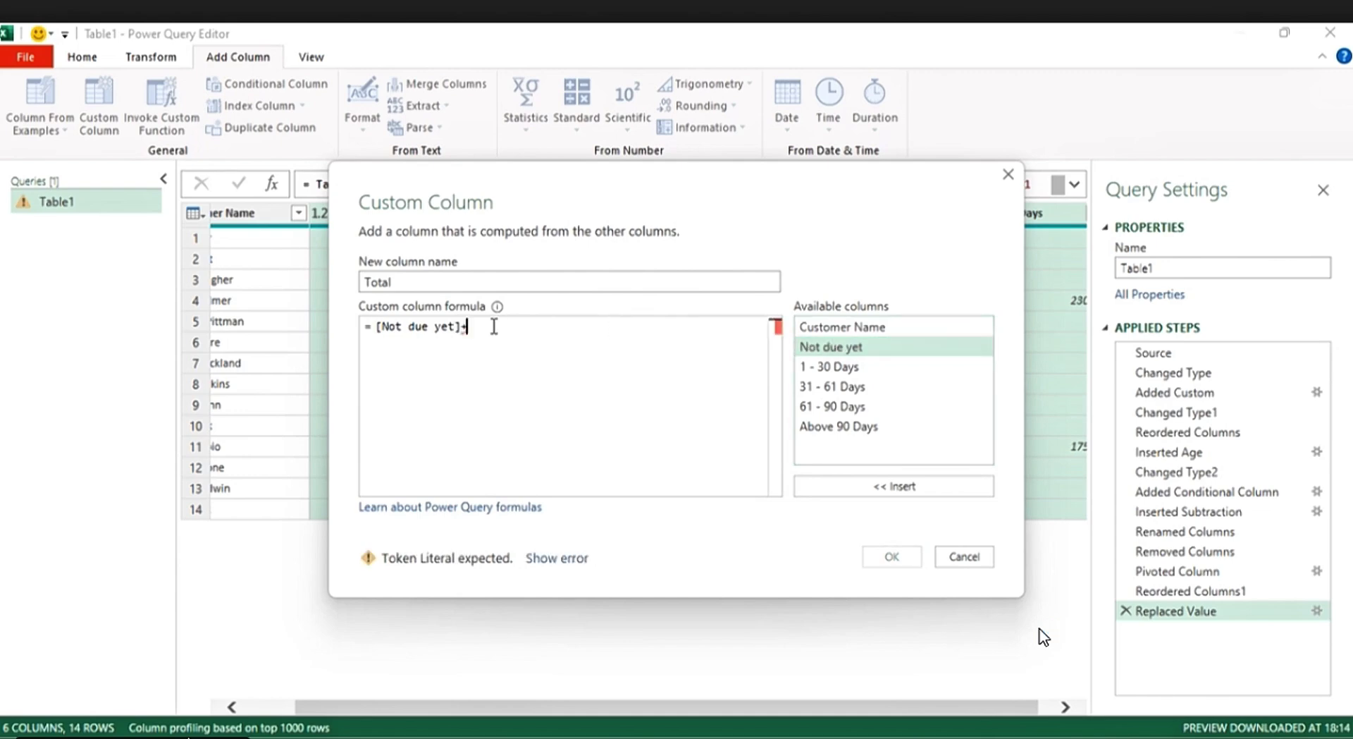
left_click(819, 368)
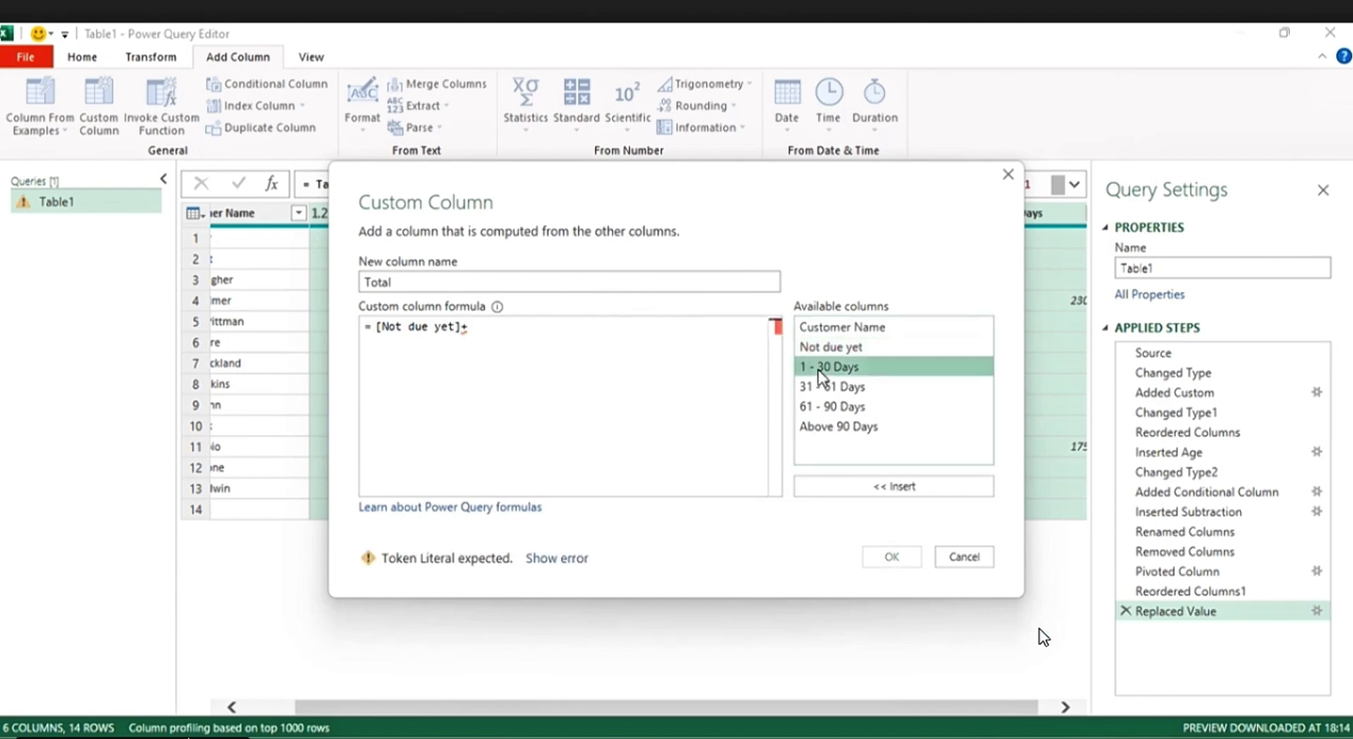
double_click(819, 367)
type("+")
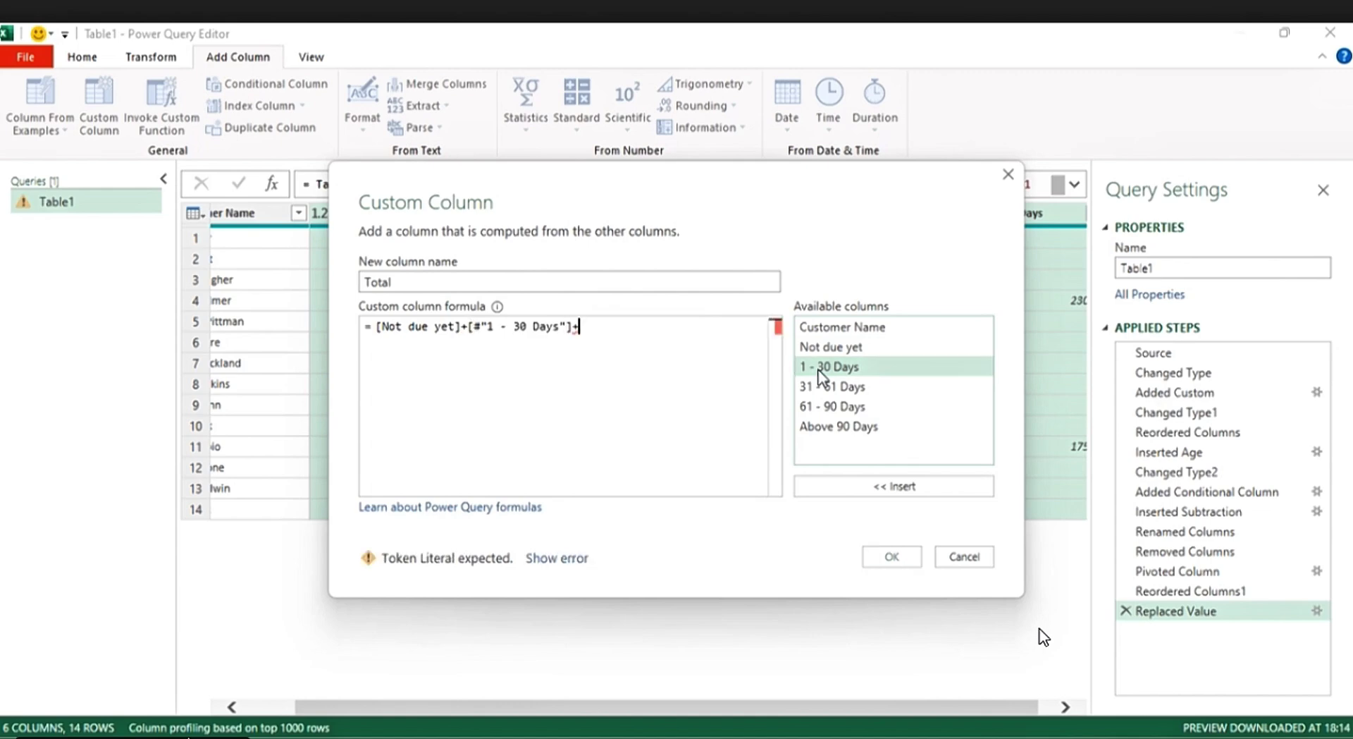
double_click(823, 387)
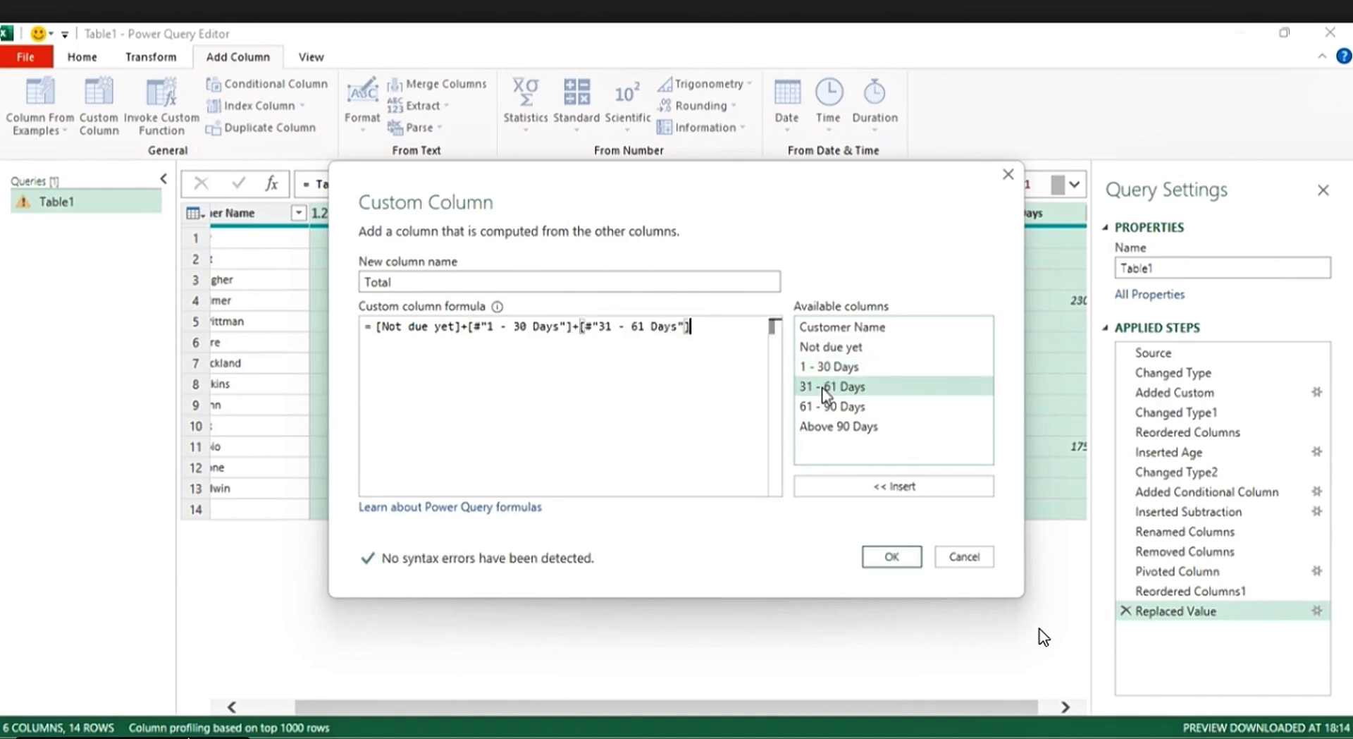
type("+")
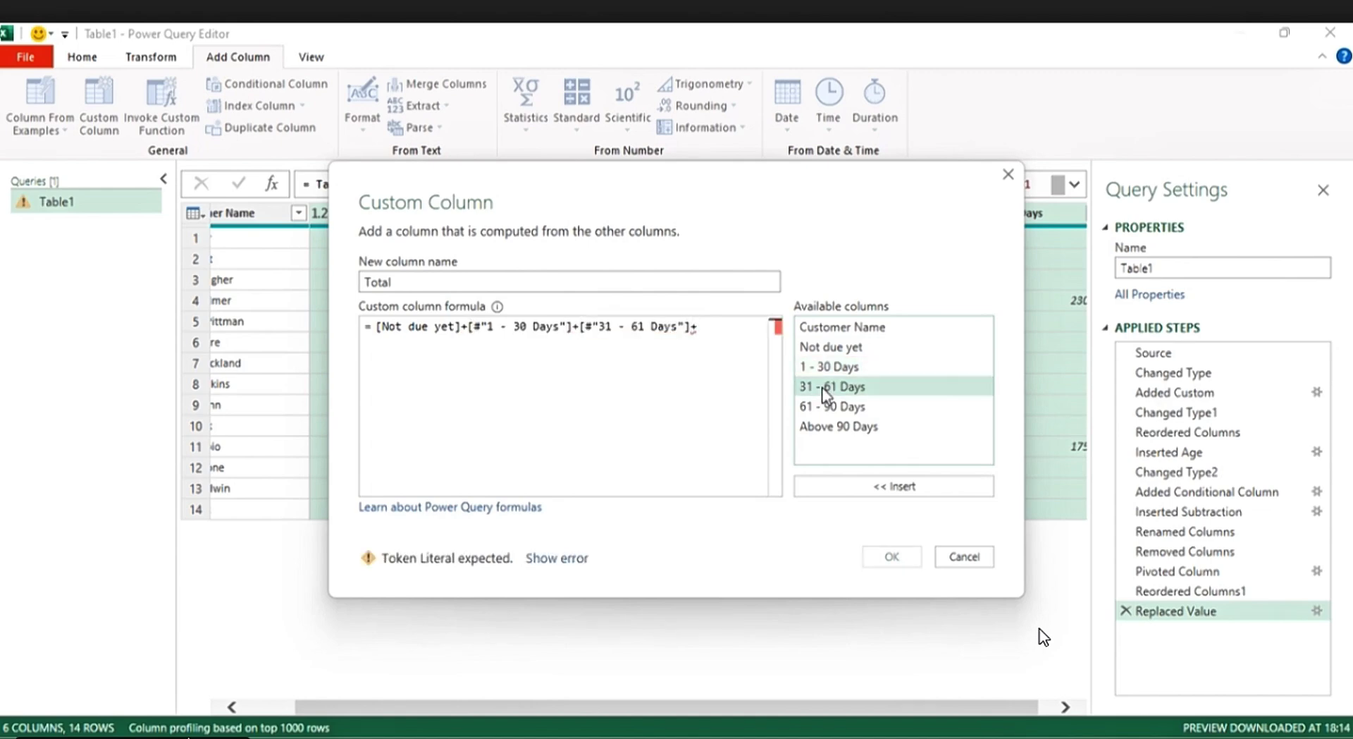
double_click(825, 406)
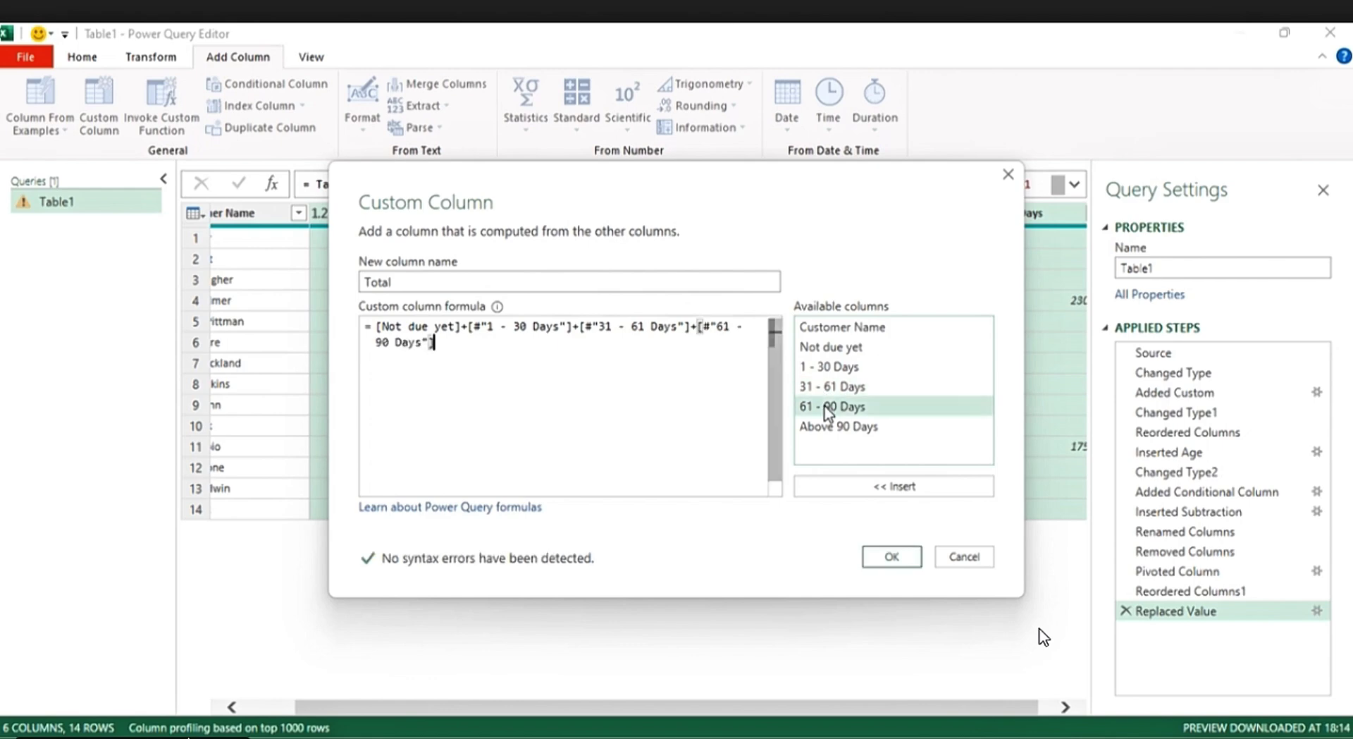
type("+")
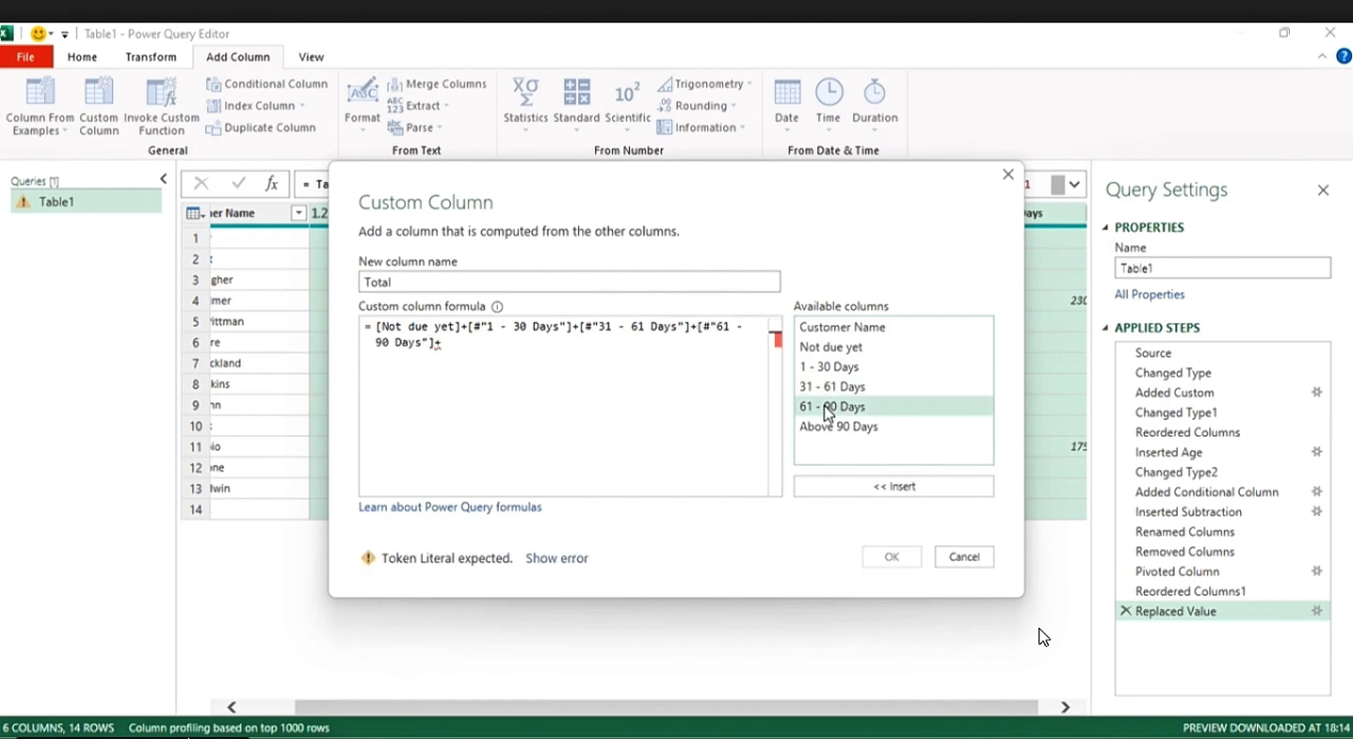
left_click(839, 429)
double_click(840, 431)
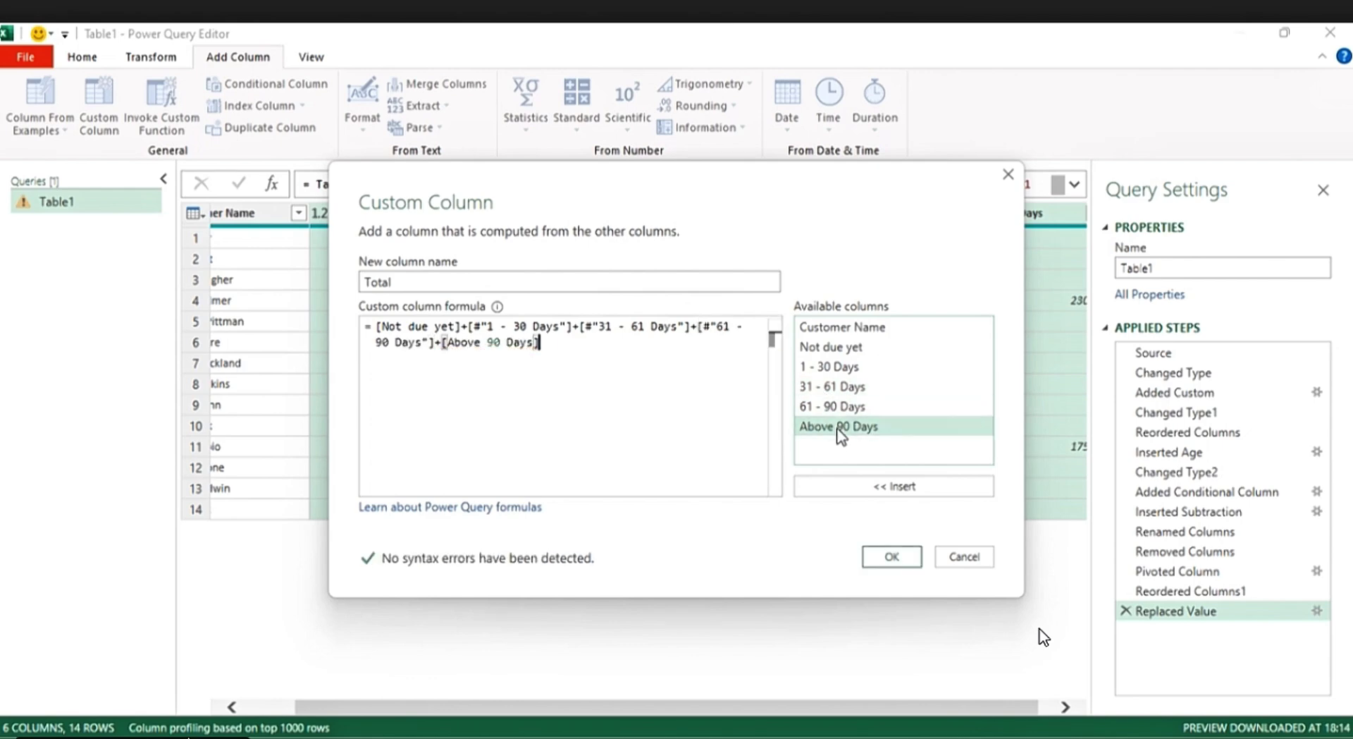
left_click(891, 557)
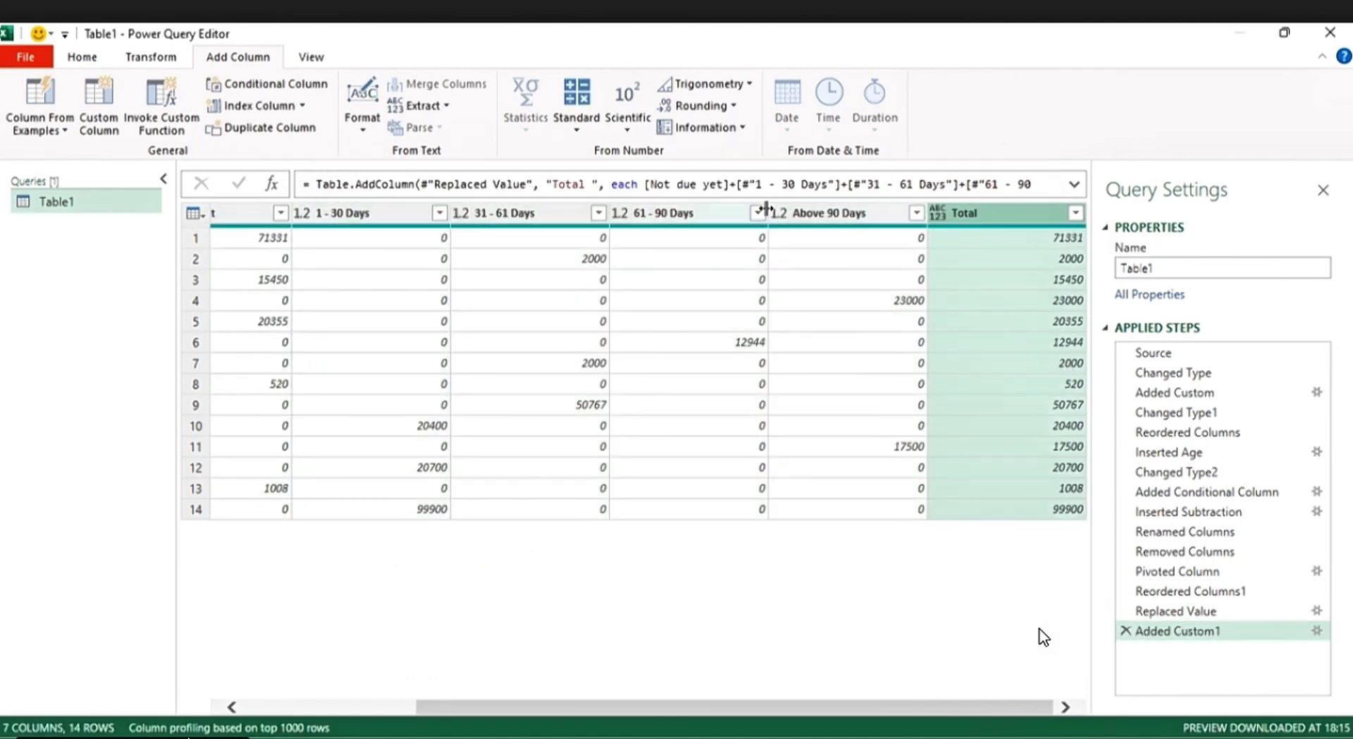
Step: Change the Total column's data type to Whole Number
left_click(943, 216)
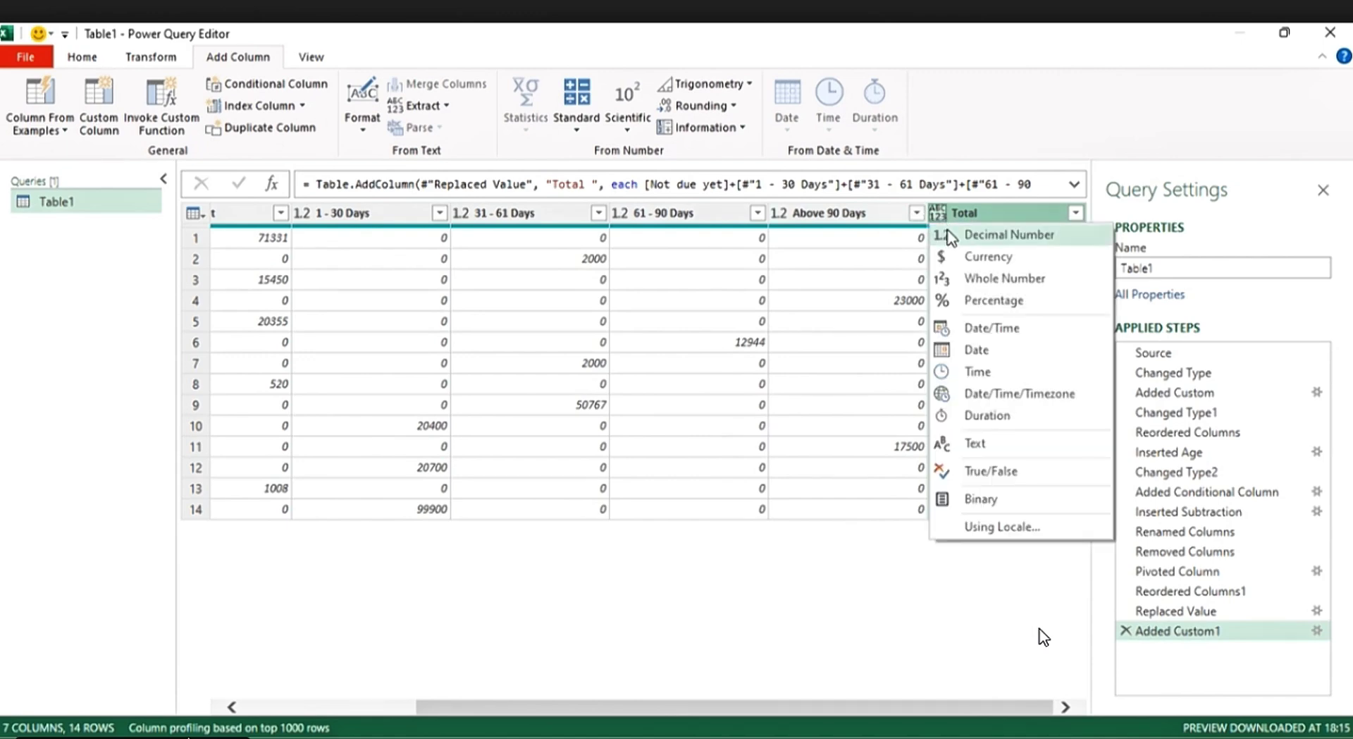
left_click(974, 282)
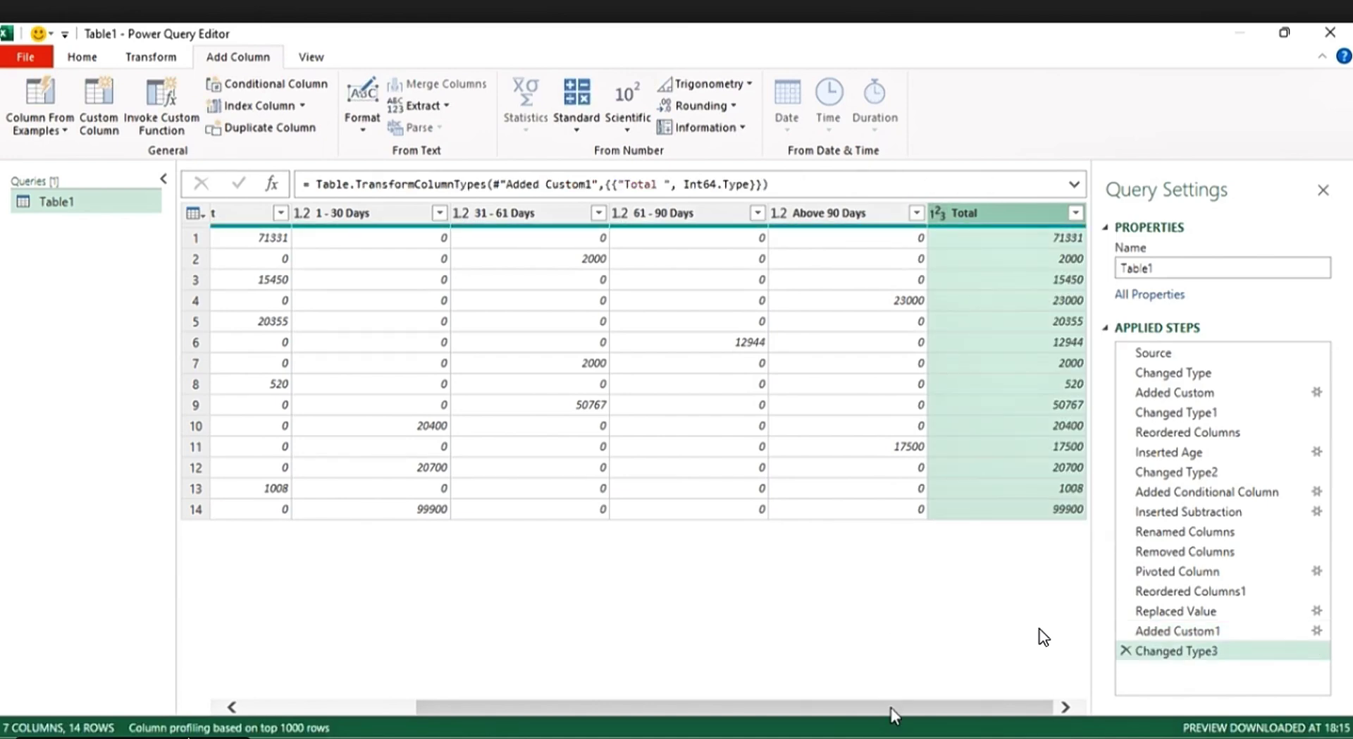
left_click_drag(891, 708, 582, 709)
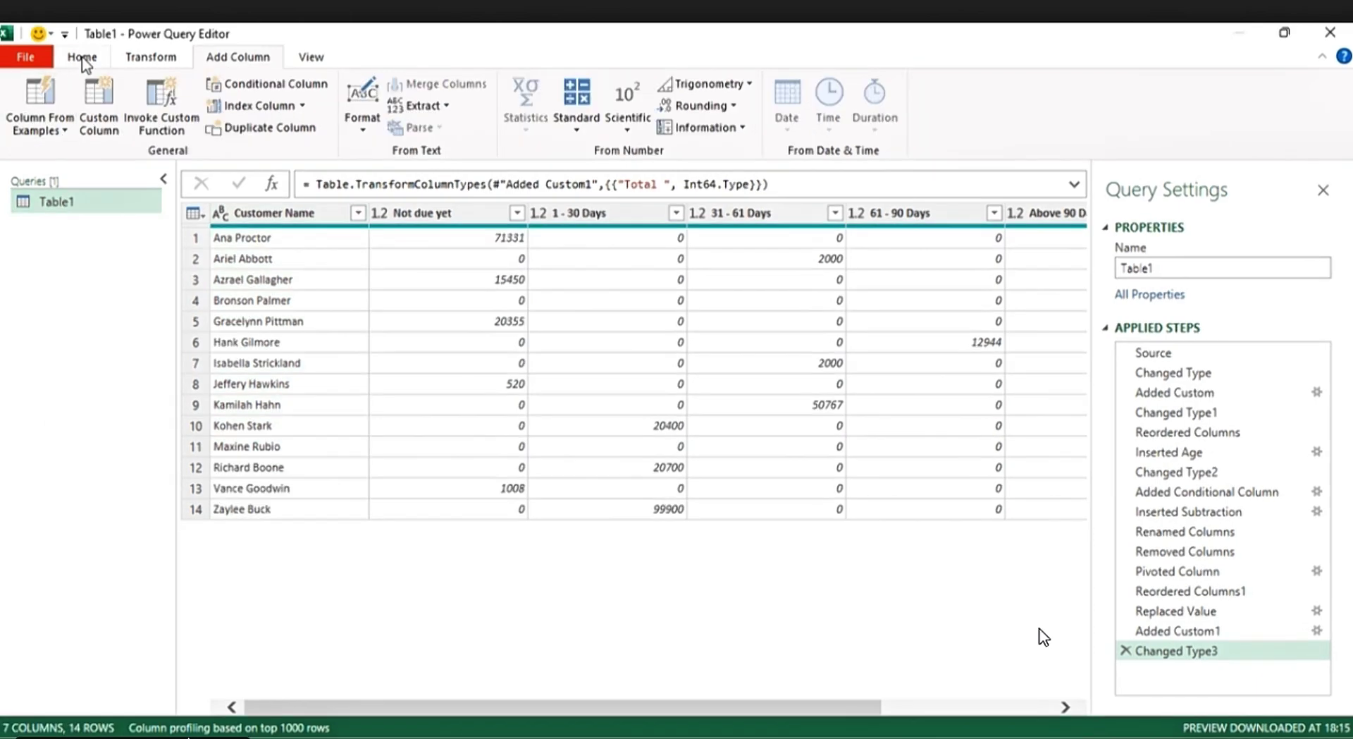
Step: Close the query and load it as a table into the existing Aging Analysis Report worksheet, starting at cell B3
left_click(83, 62)
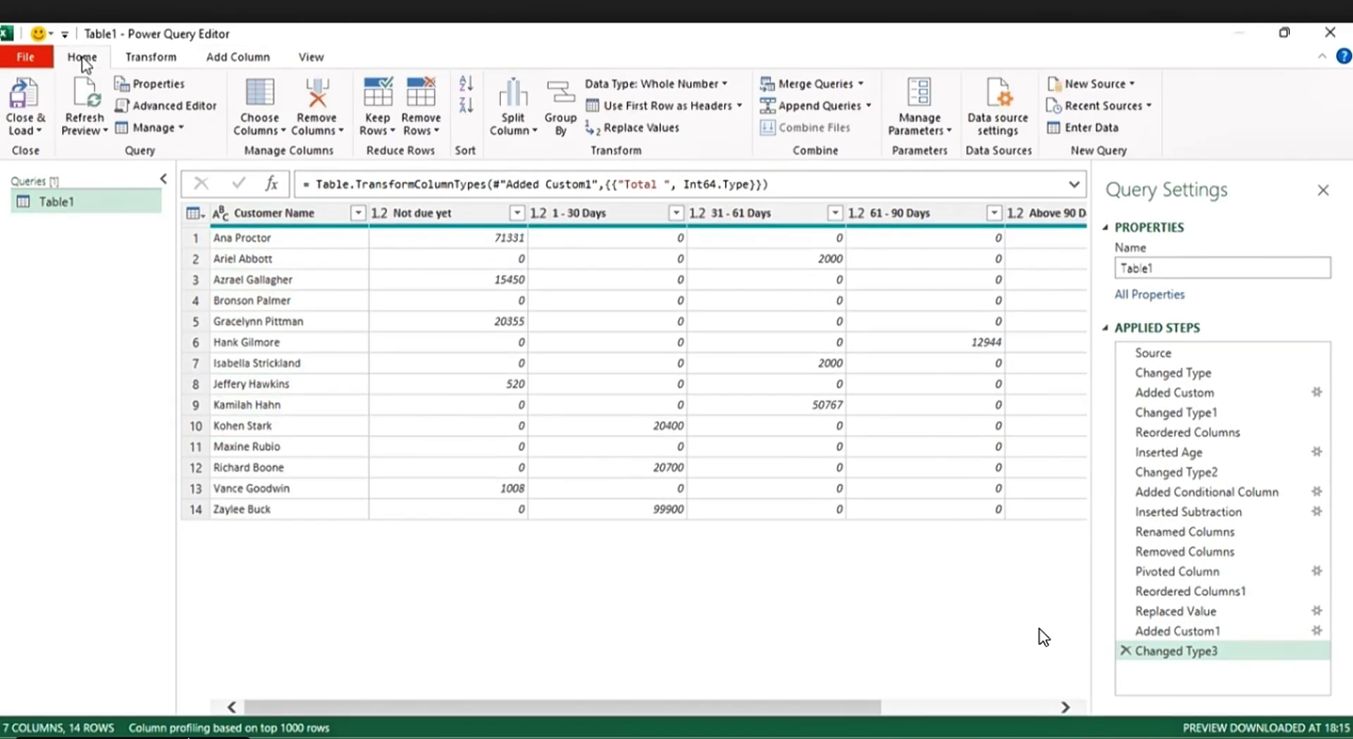
left_click(38, 130)
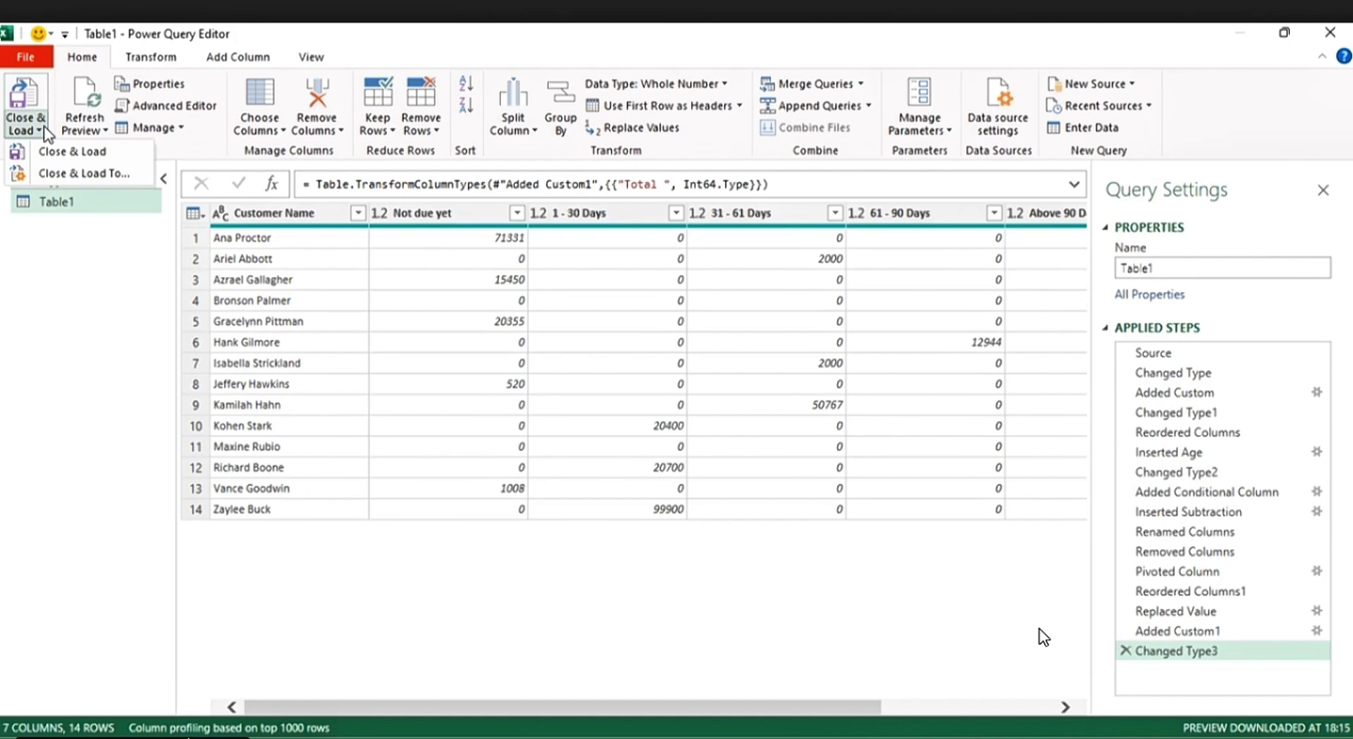
left_click(89, 174)
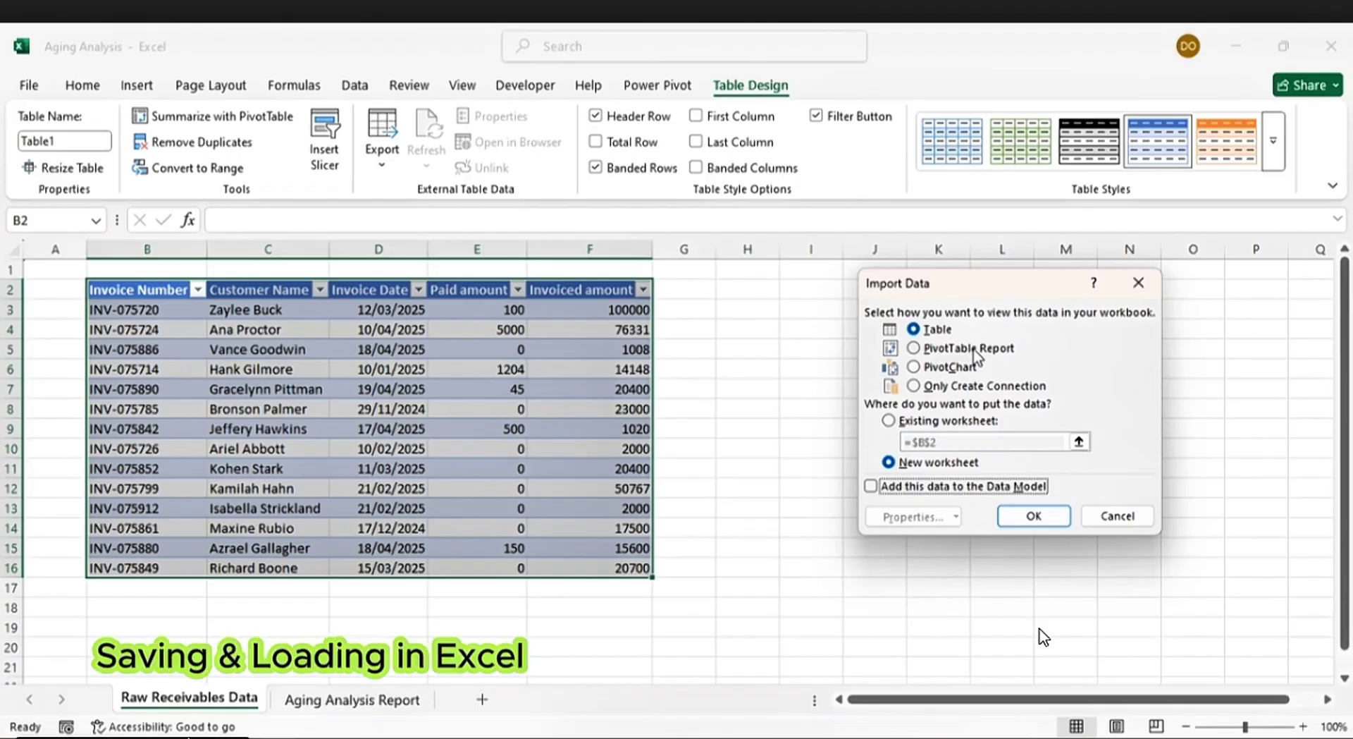
left_click(889, 421)
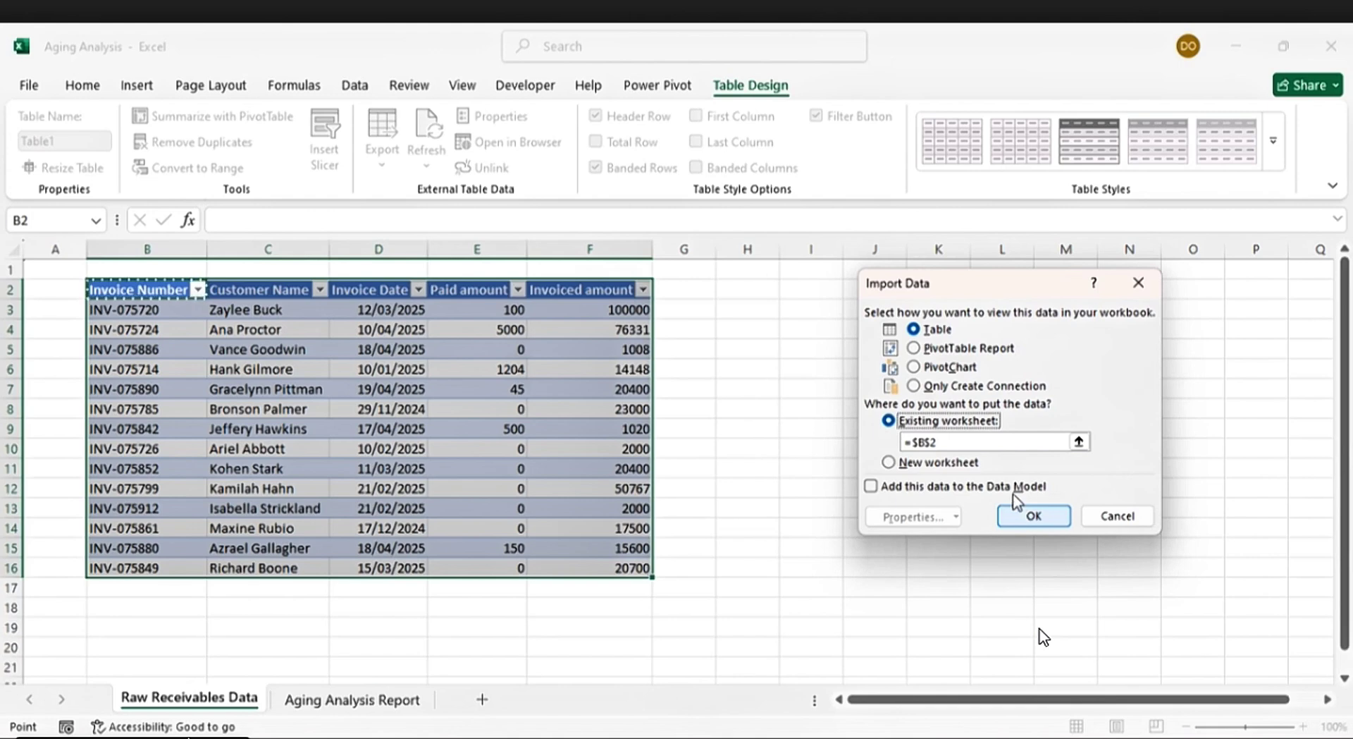
left_click(1079, 442)
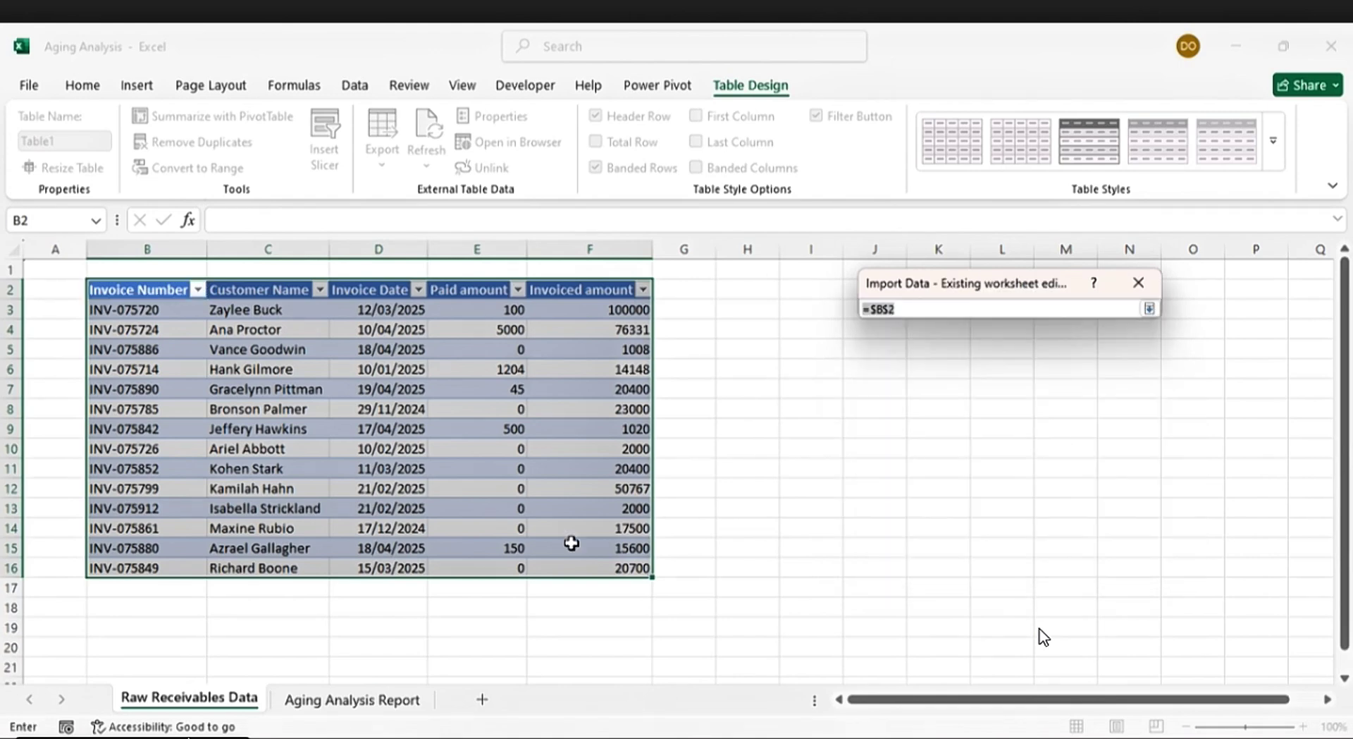
left_click(360, 700)
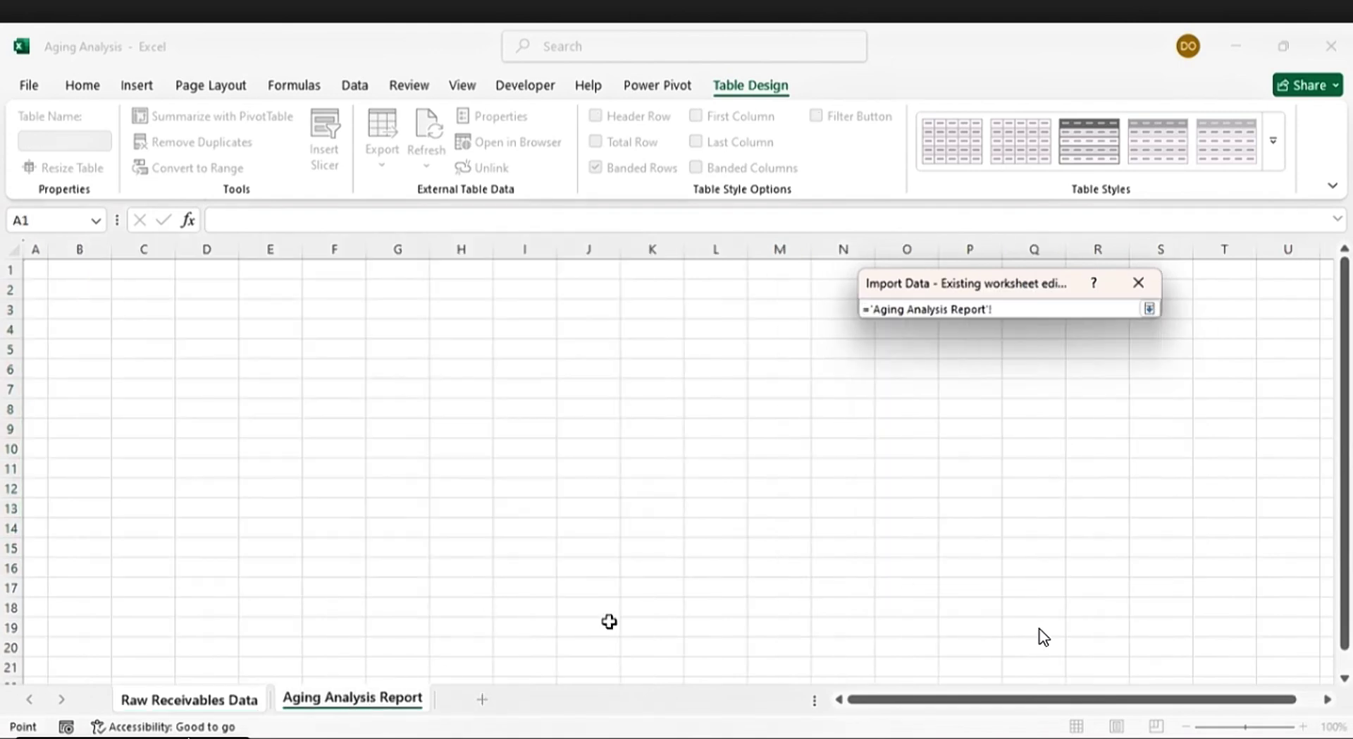
left_click(62, 313)
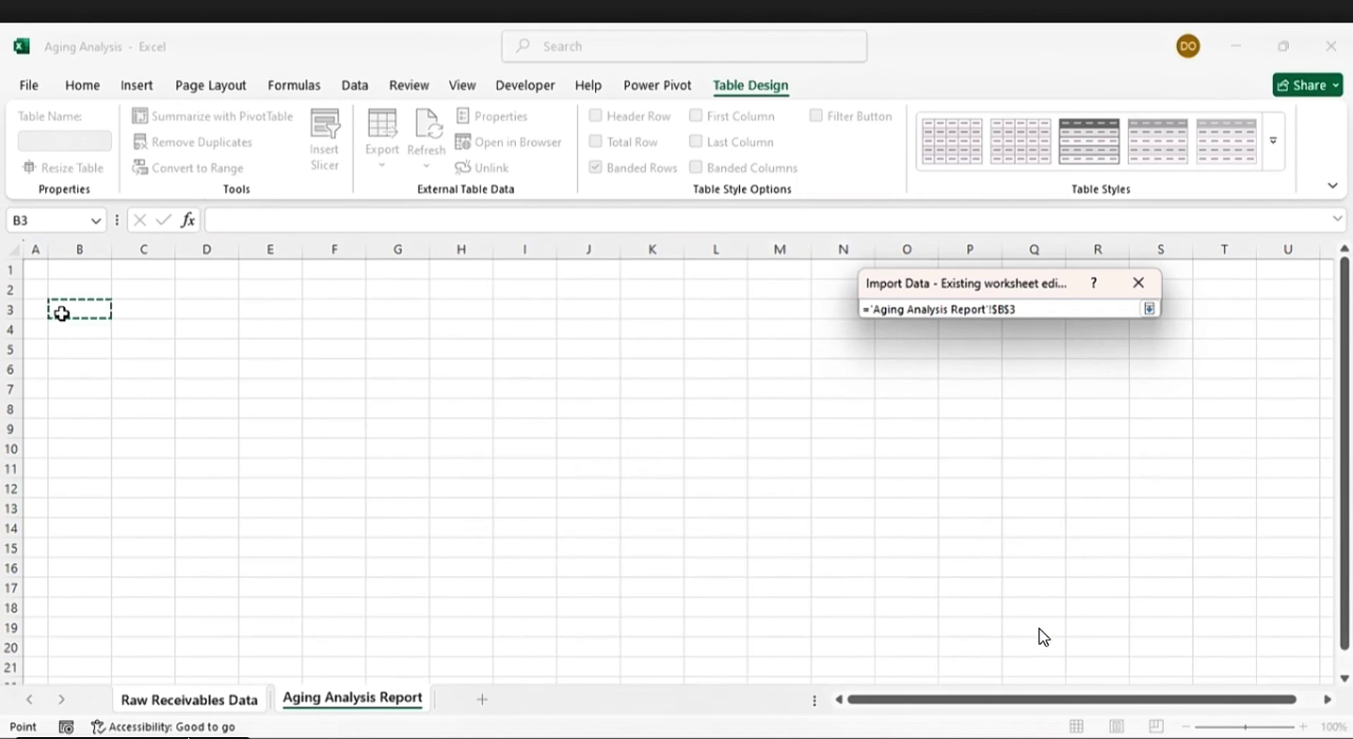
left_click(1152, 310)
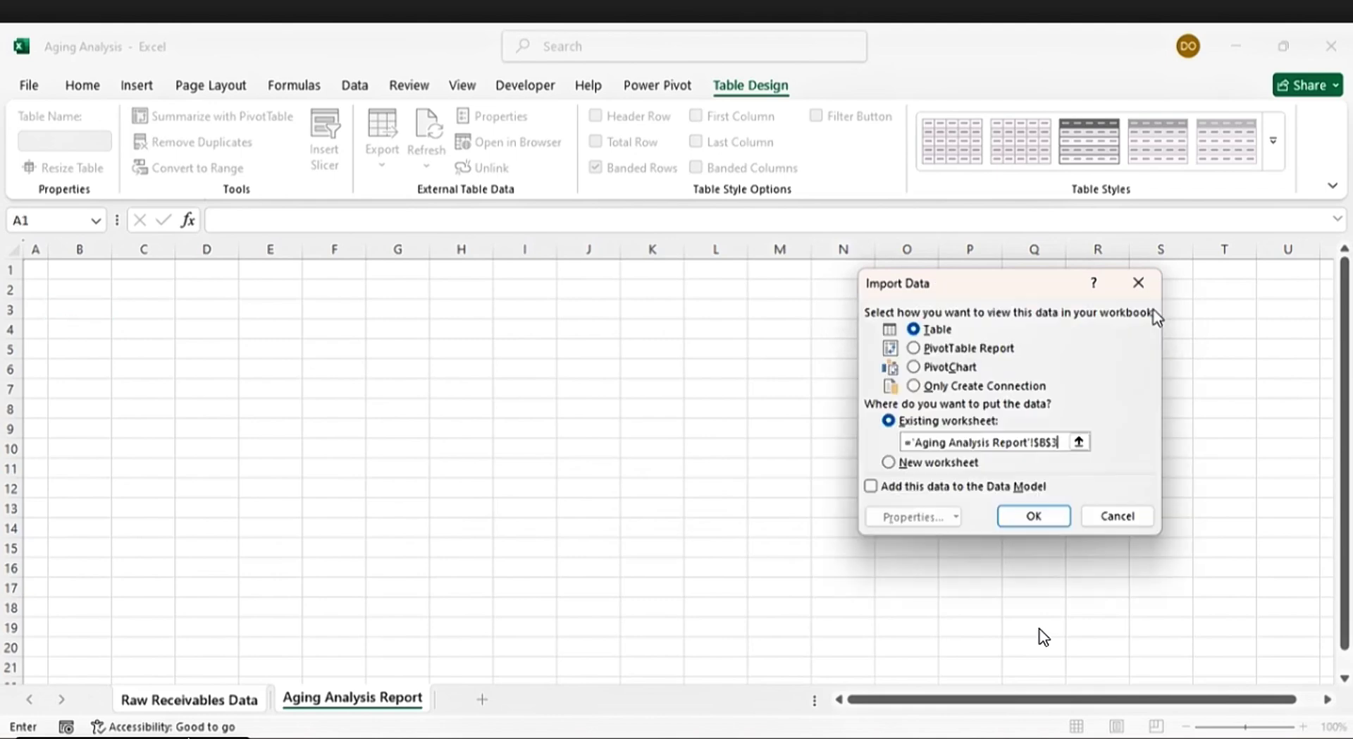
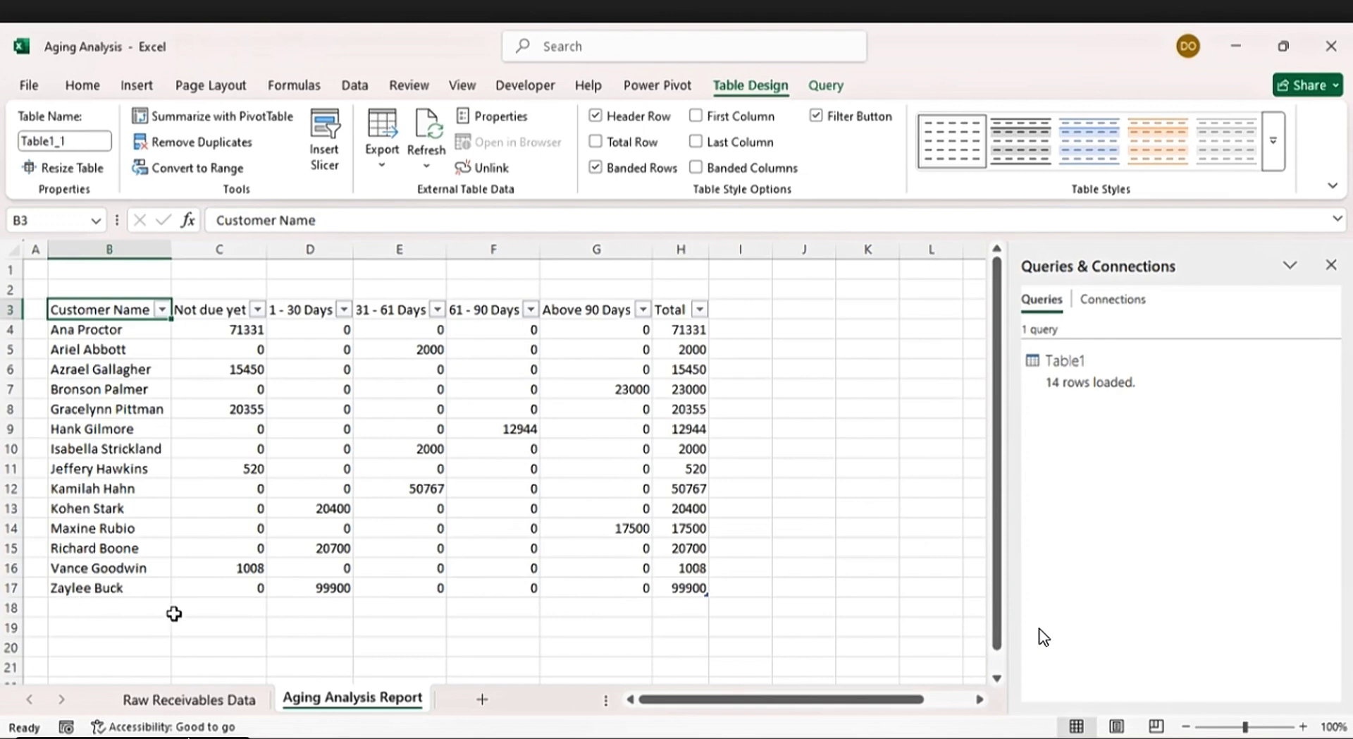
Step: Add a total row to the report table and sum each aging column from "Not due yet" through "Above 90 Days"
left_click(122, 378)
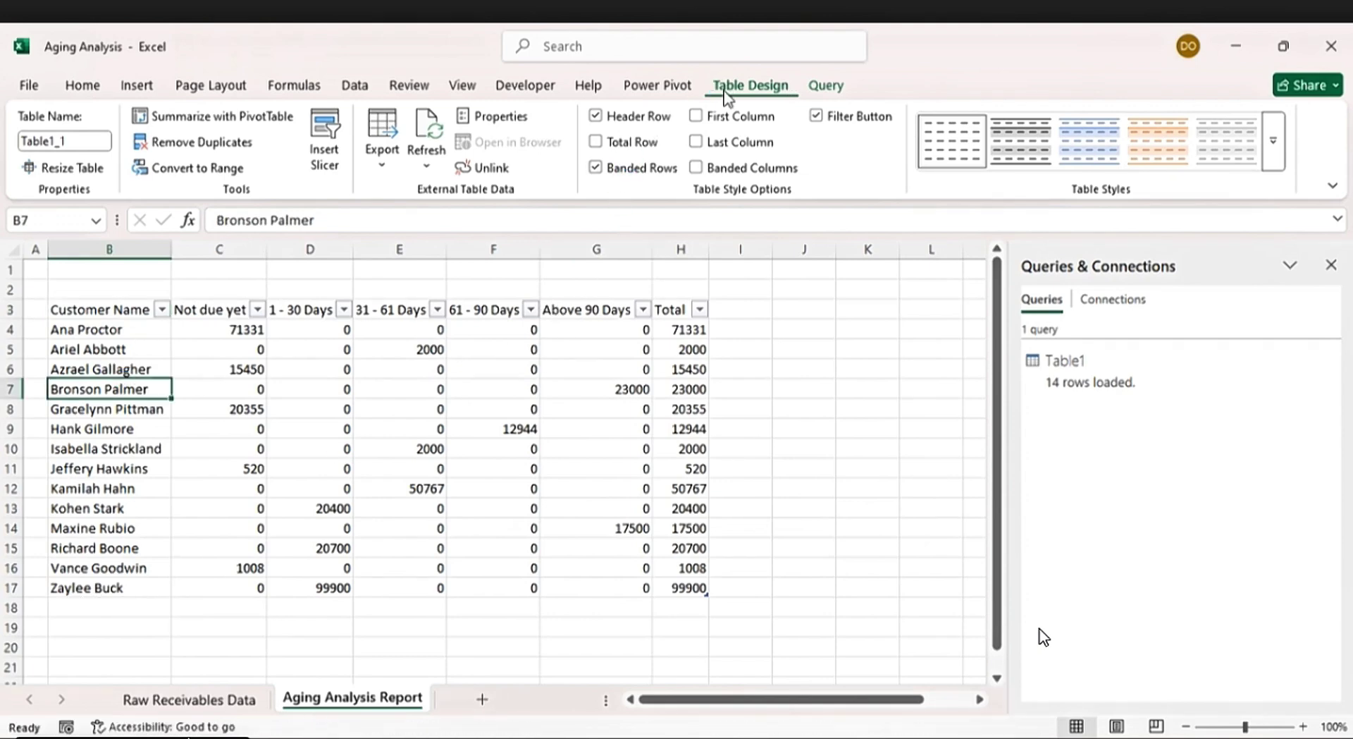
left_click(596, 142)
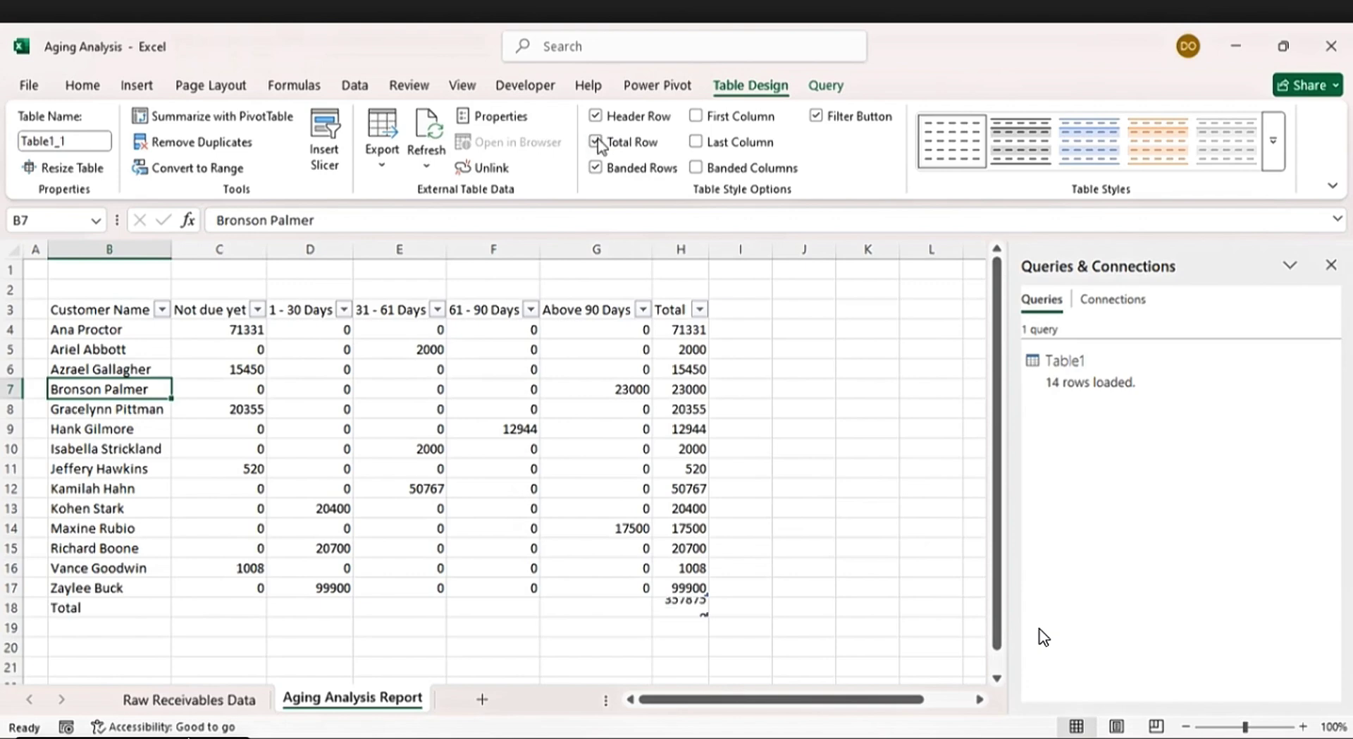
left_click(243, 608)
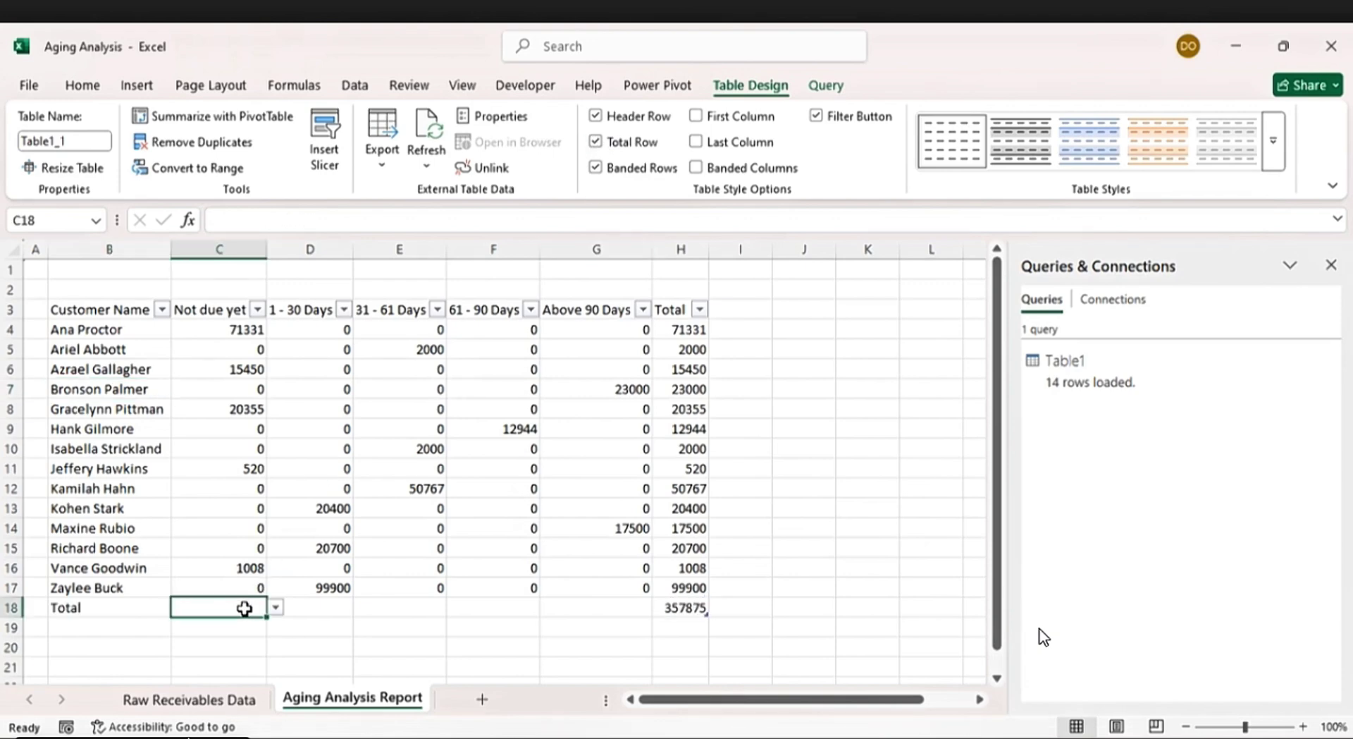
key("alt+equal")
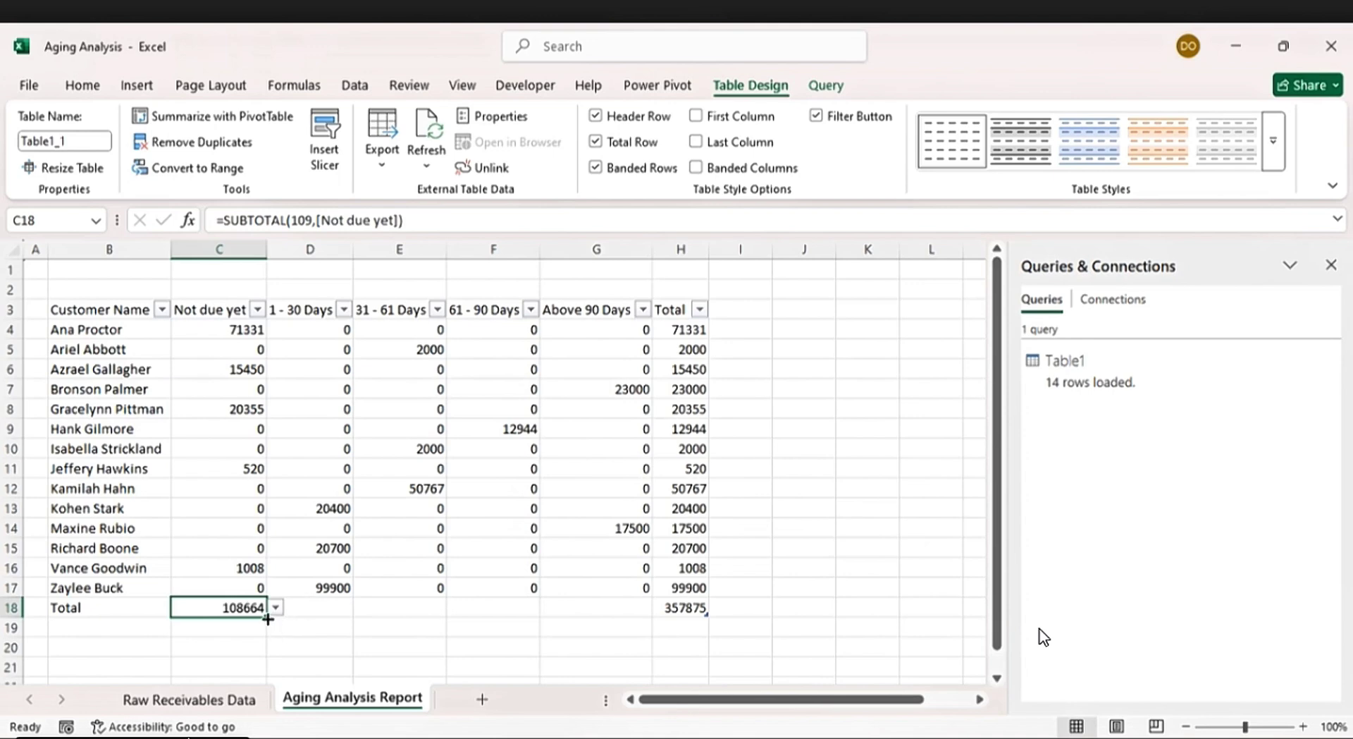
left_click_drag(268, 618, 635, 609)
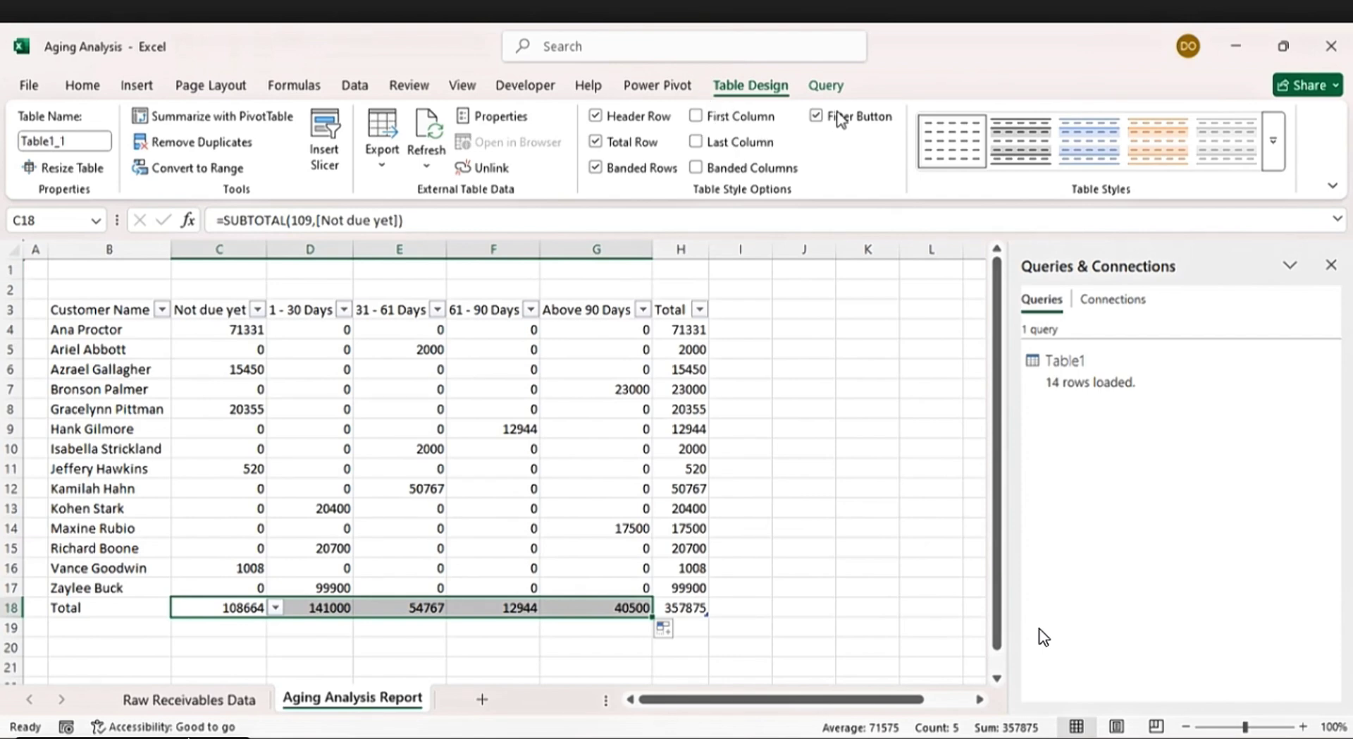
Step: Hide the report table's filter buttons and apply the Heading 1 cell style to the header row, B3:H3
left_click(102, 311)
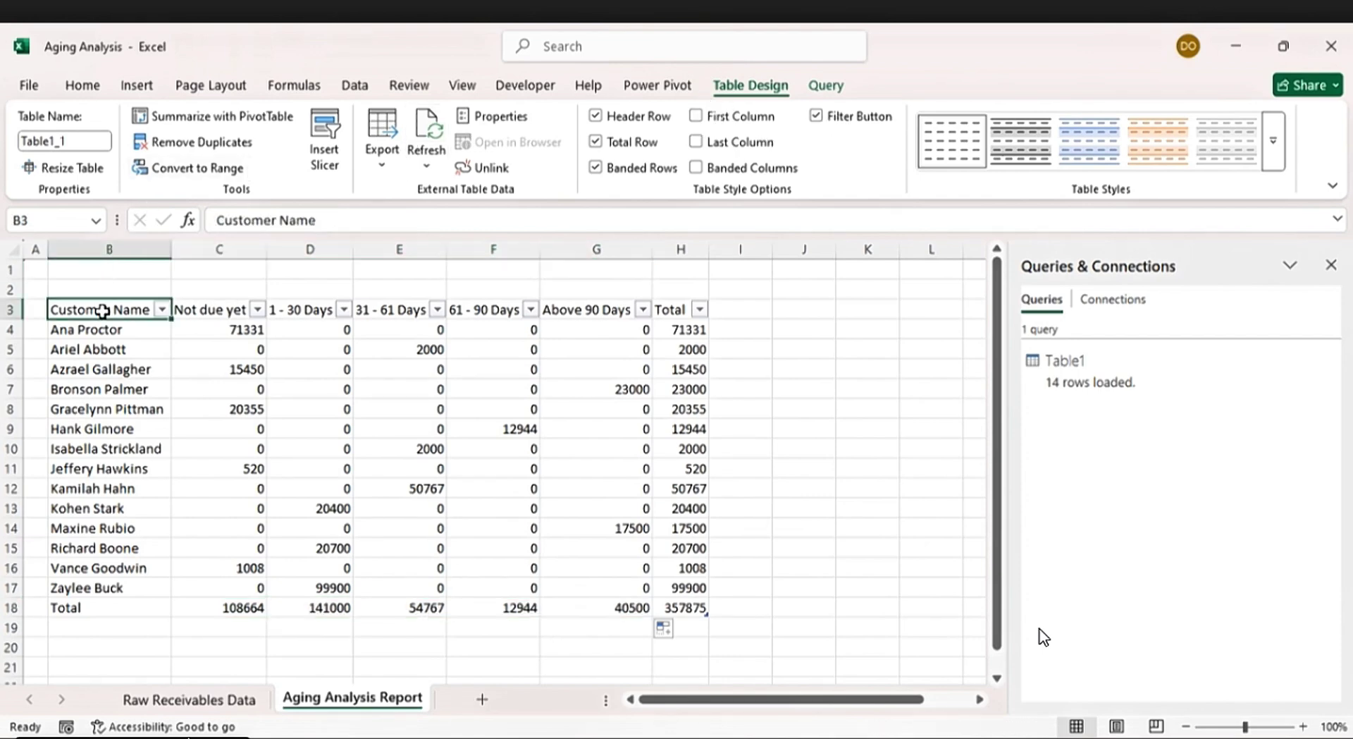
left_click(817, 117)
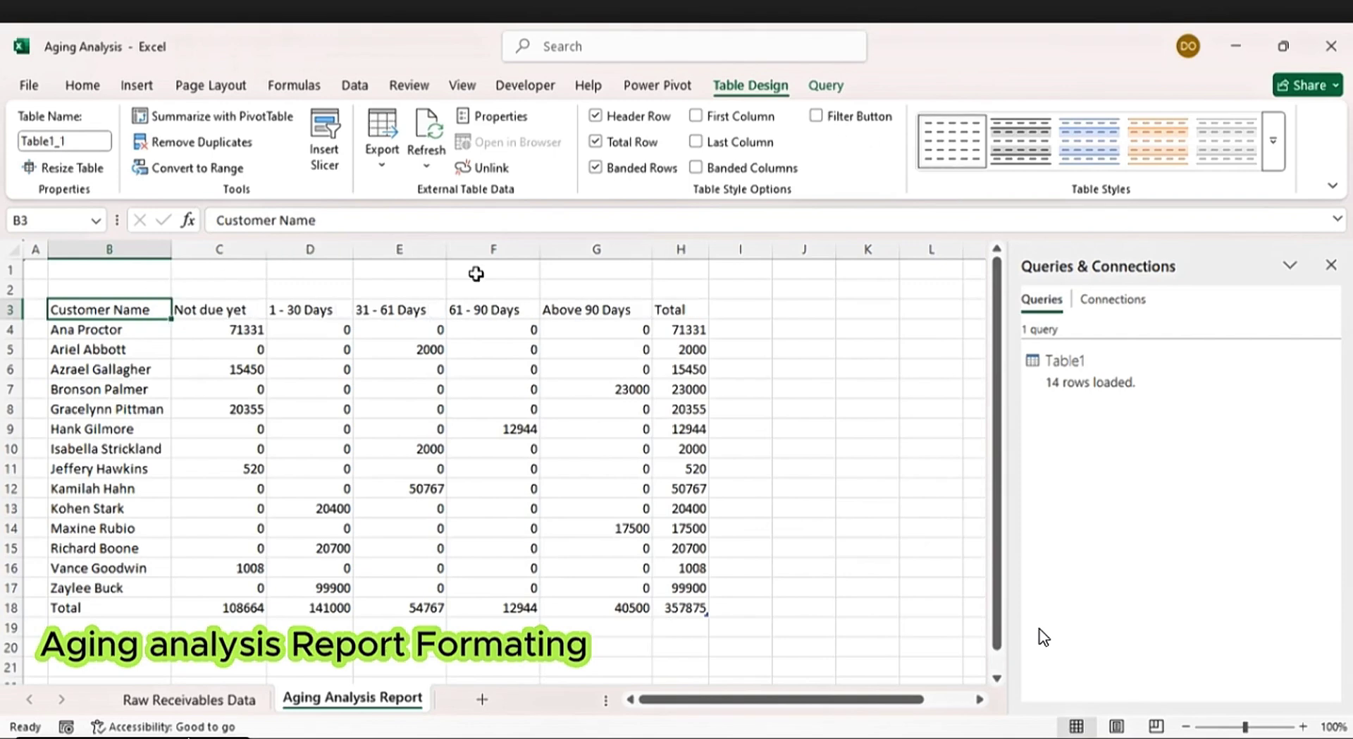
left_click(96, 90)
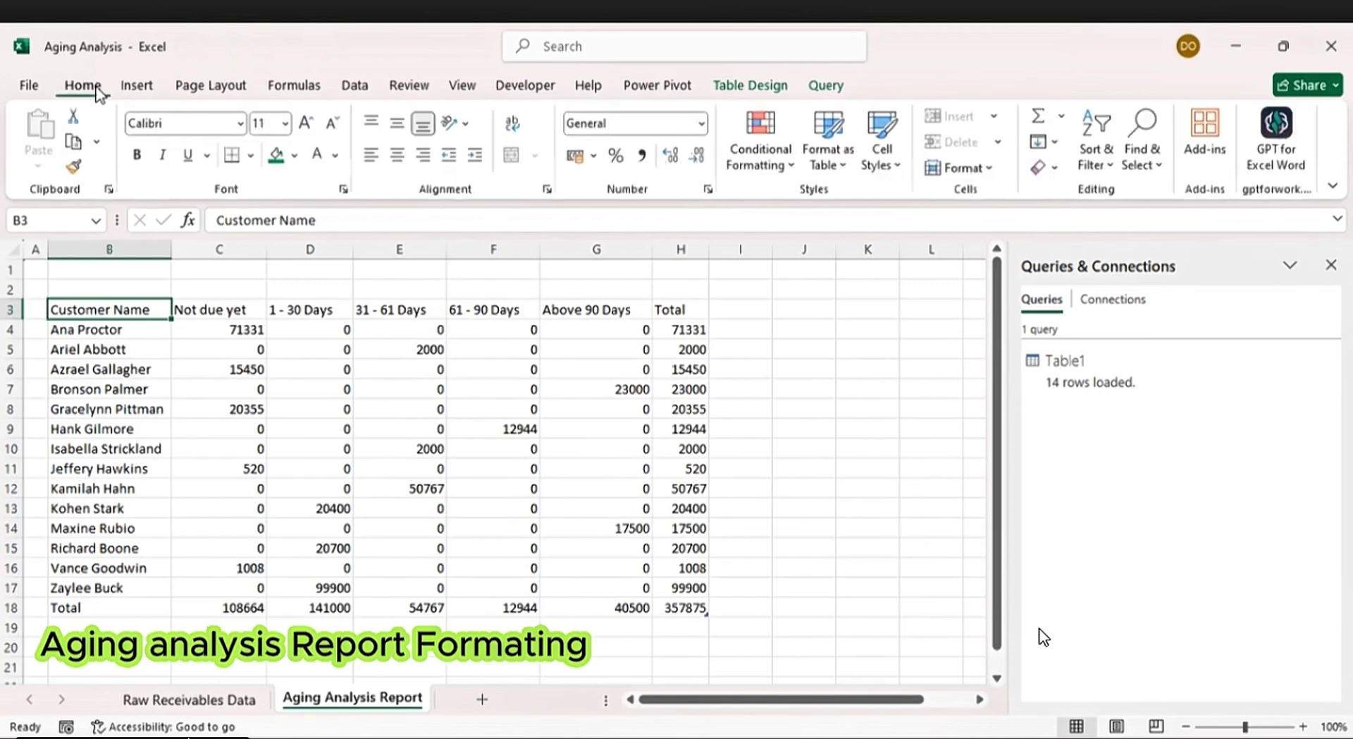
left_click(881, 141)
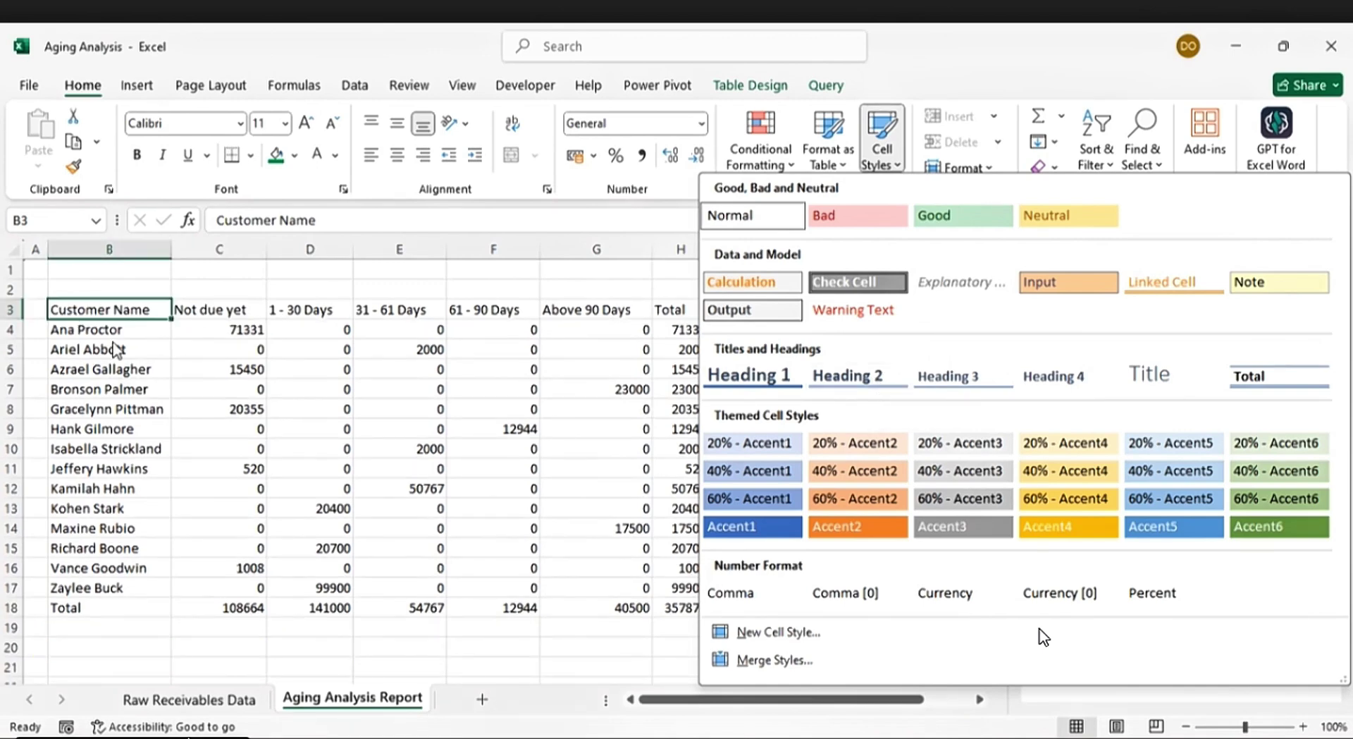
left_click(99, 311)
left_click_drag(88, 310, 678, 308)
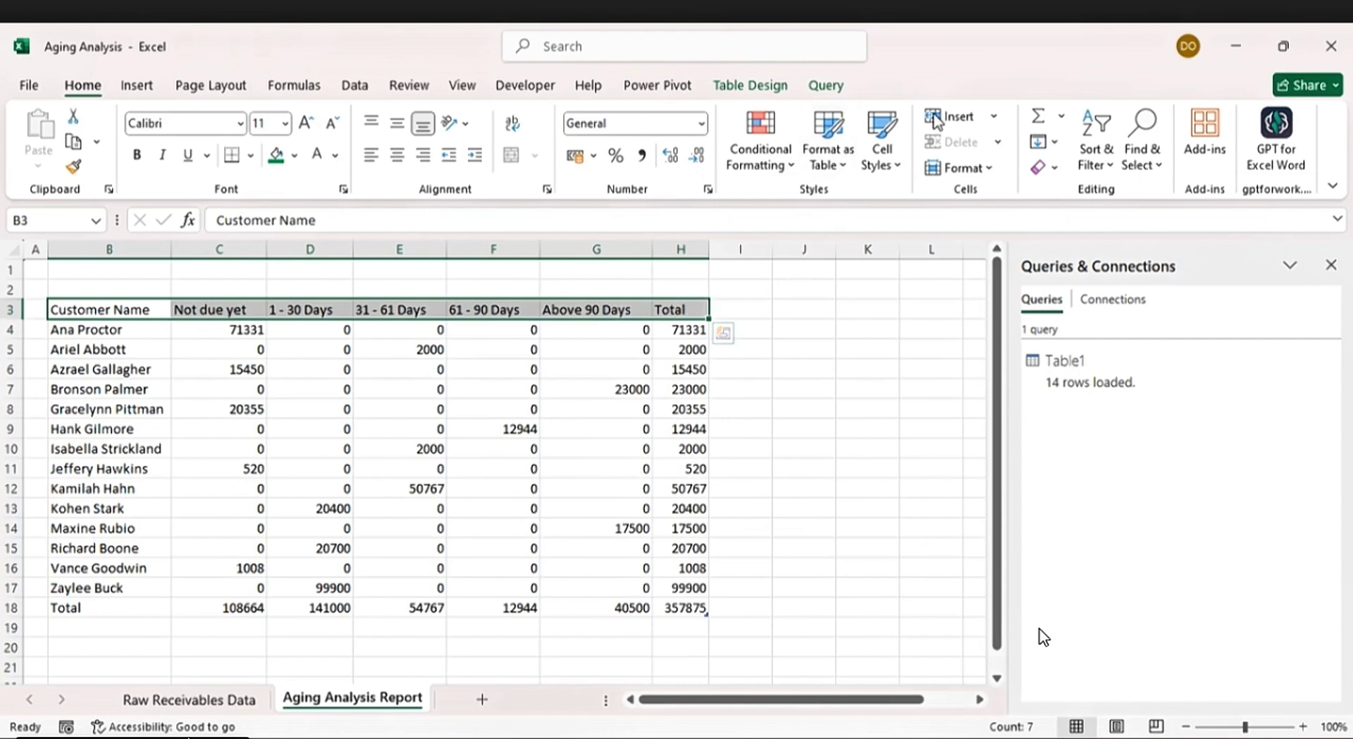
left_click(878, 168)
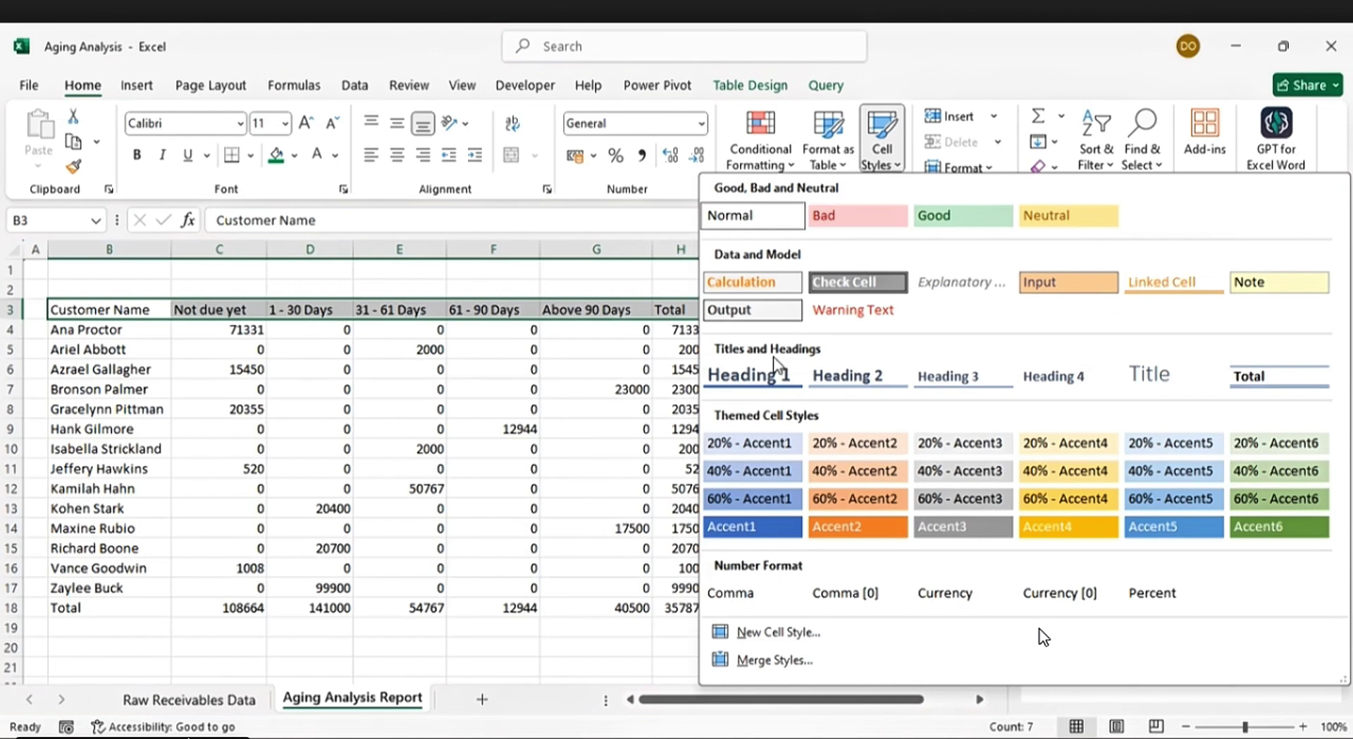
left_click(766, 377)
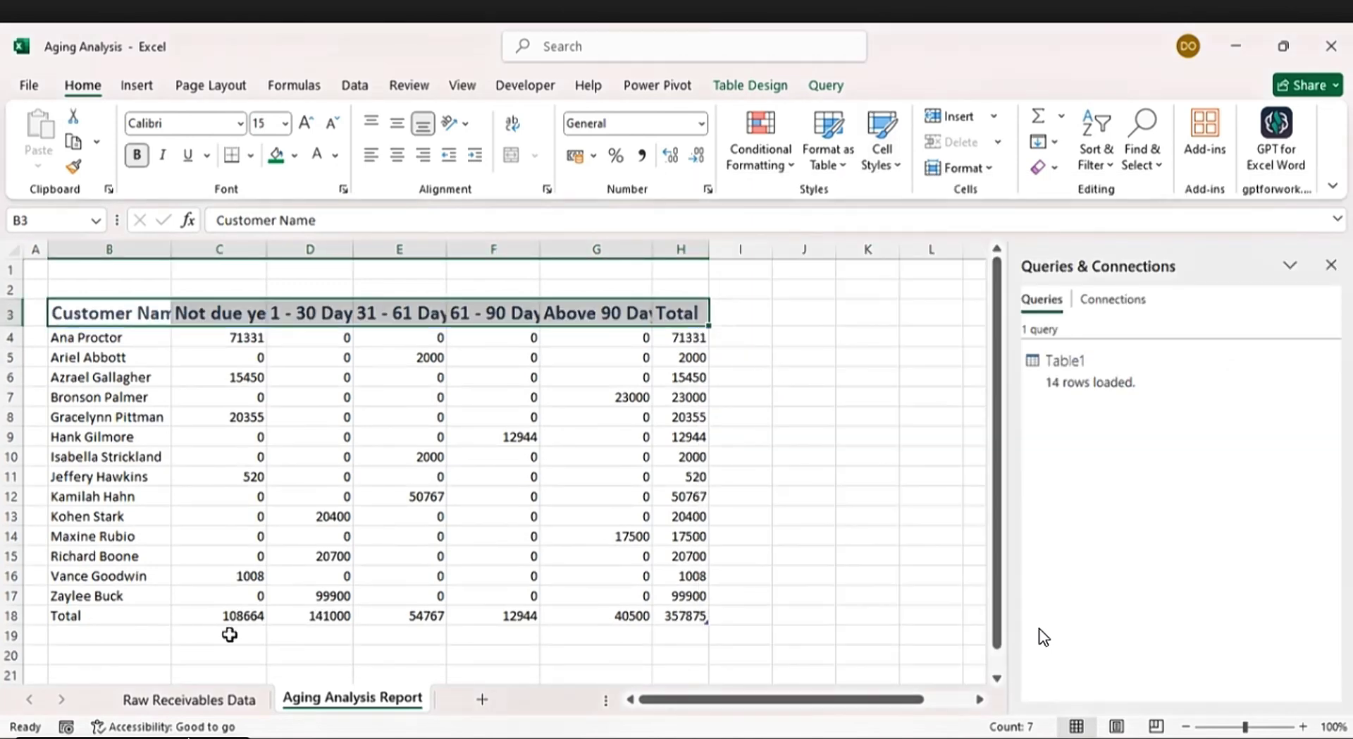
Step: Apply the Total cell style to the table's total row, B18:H18
left_click(63, 611)
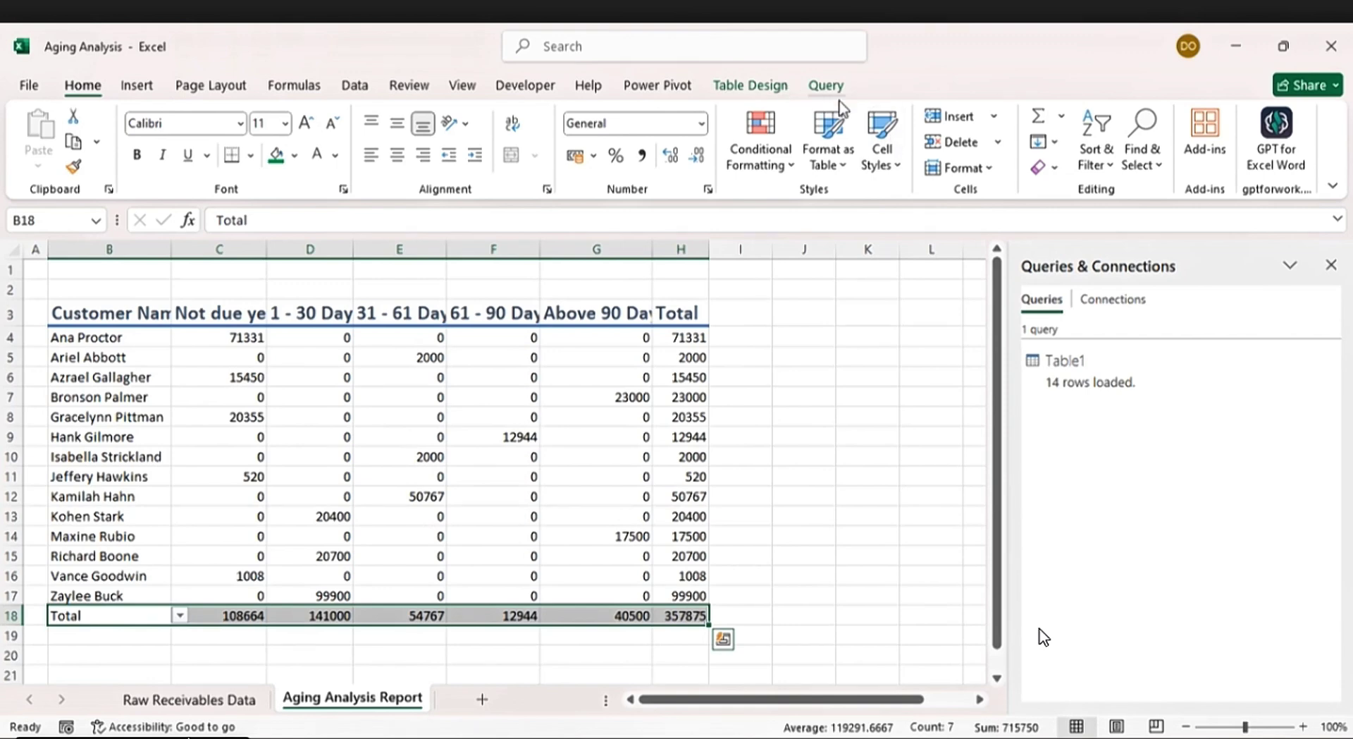
left_click(893, 152)
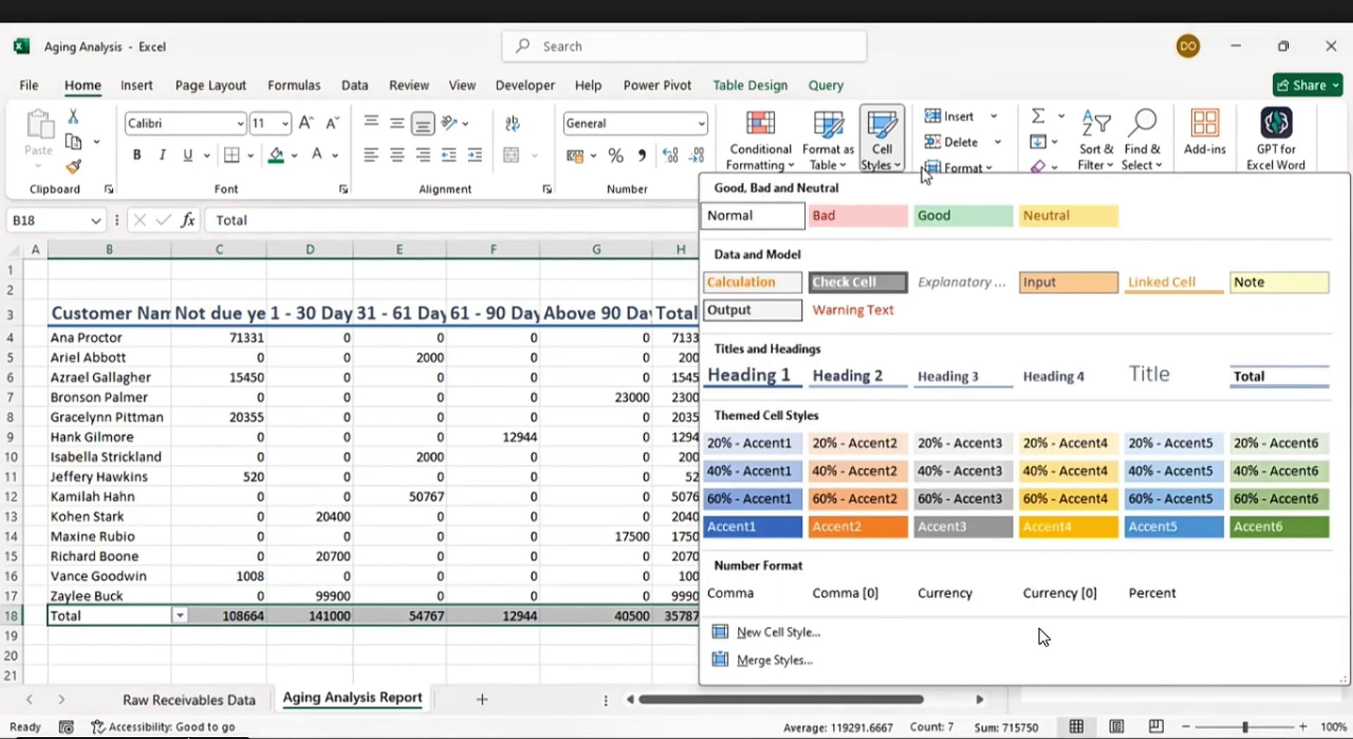
left_click(1272, 377)
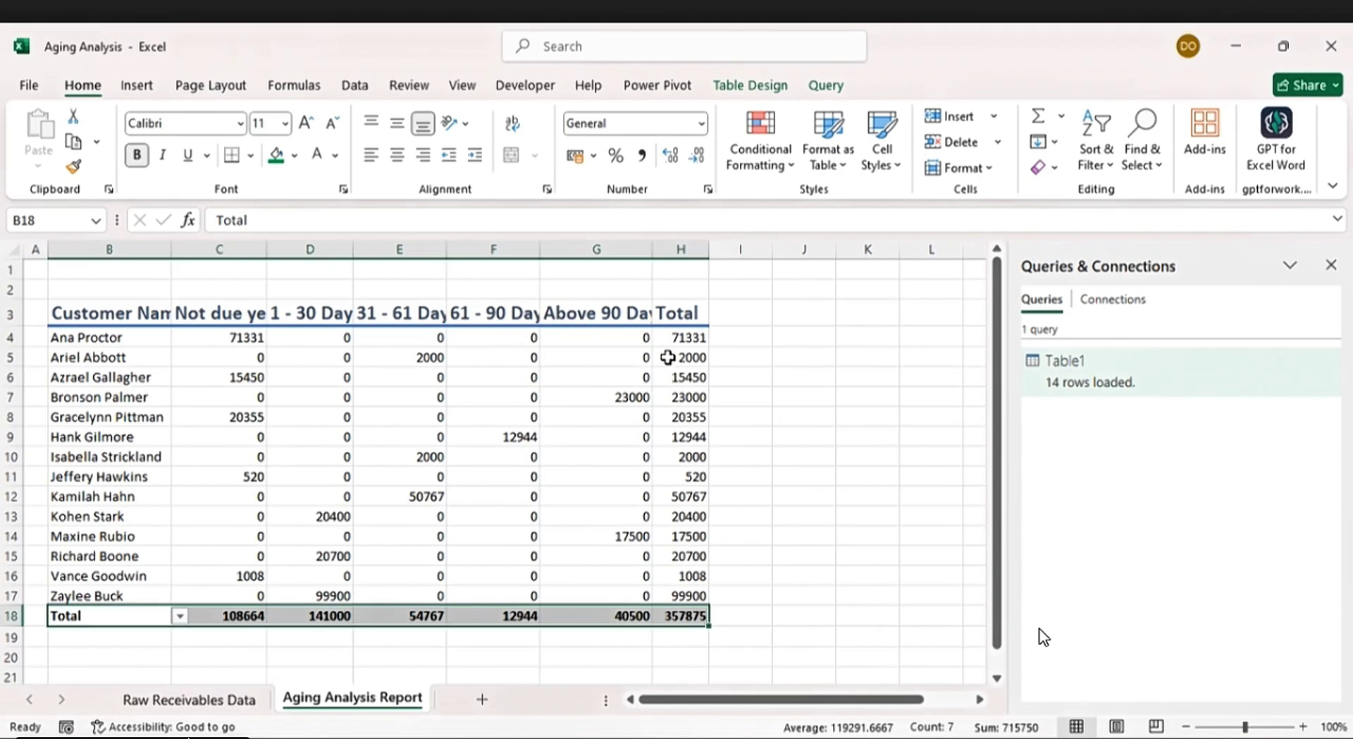
Step: Set the font of columns B through H to Calibri, size 12
left_click(82, 248)
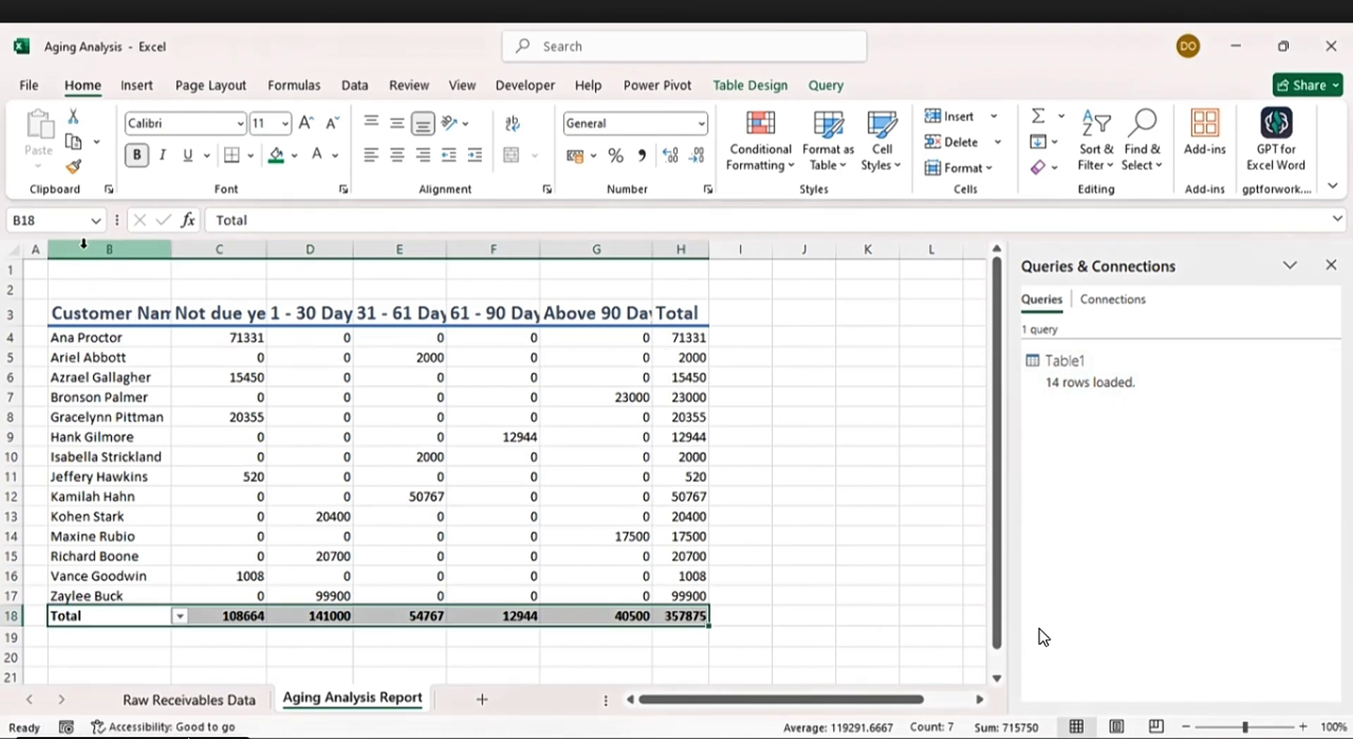
left_click_drag(83, 248, 682, 247)
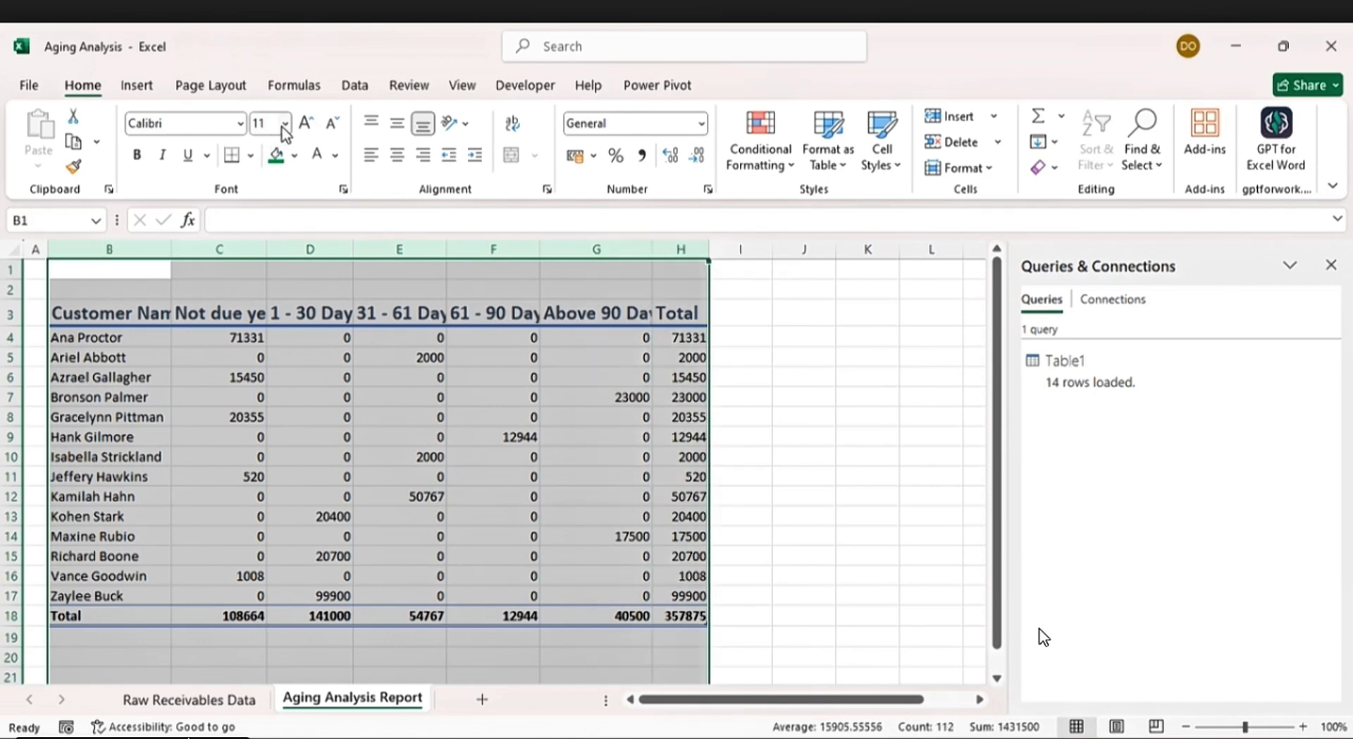
left_click(240, 124)
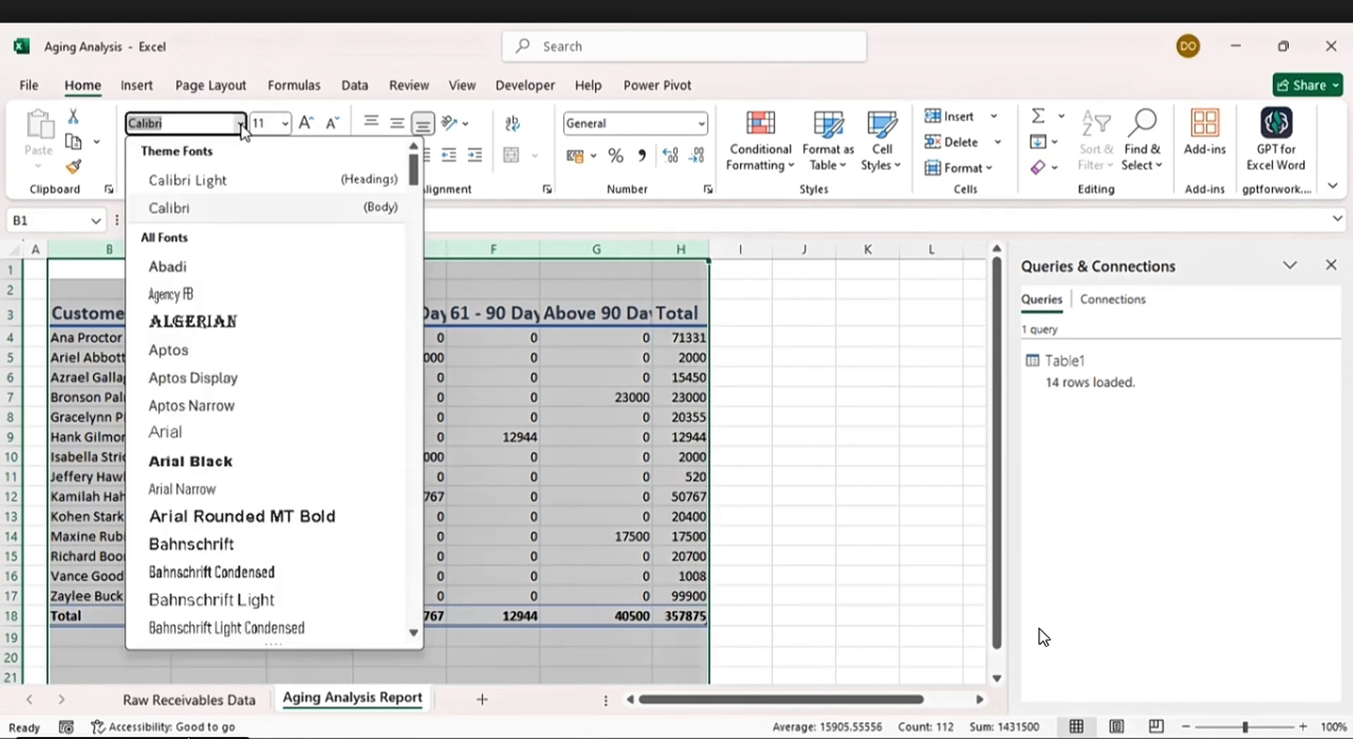
left_click(205, 207)
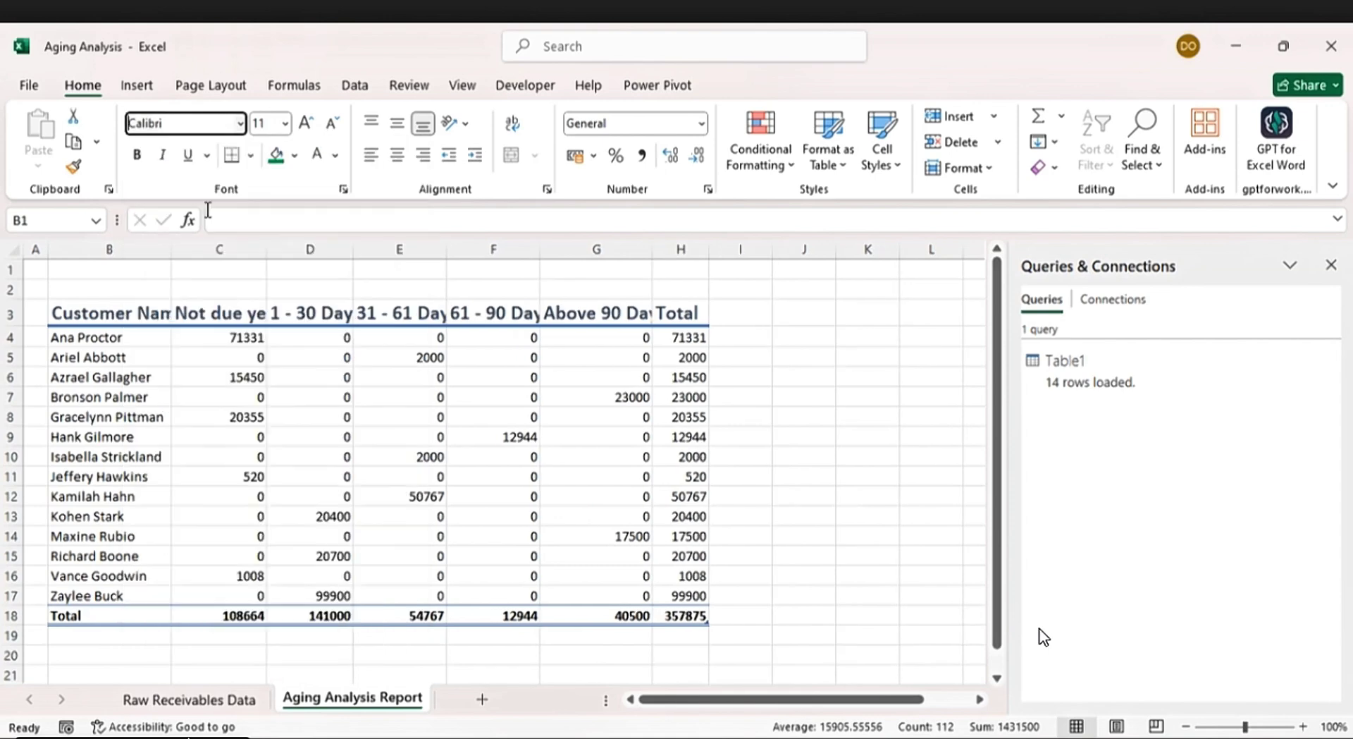
left_click(285, 124)
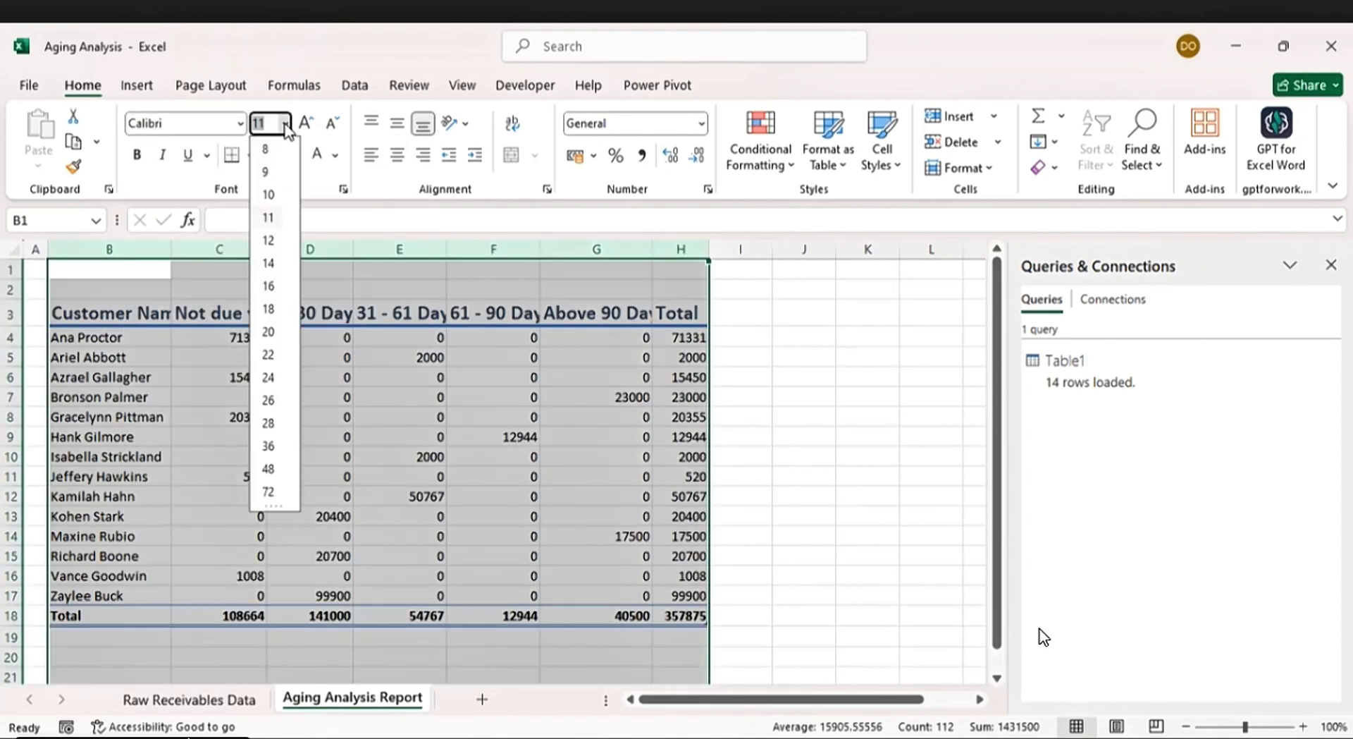
left_click(272, 220)
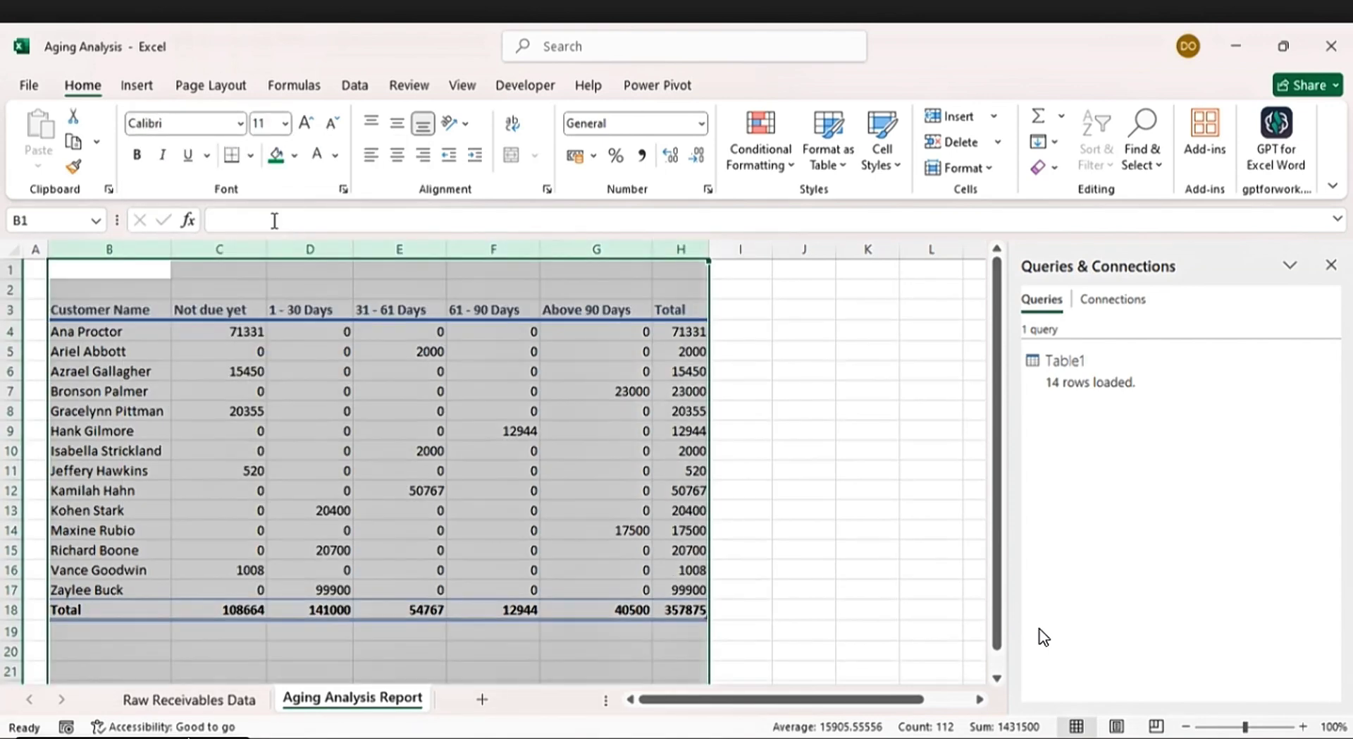
left_click(287, 125)
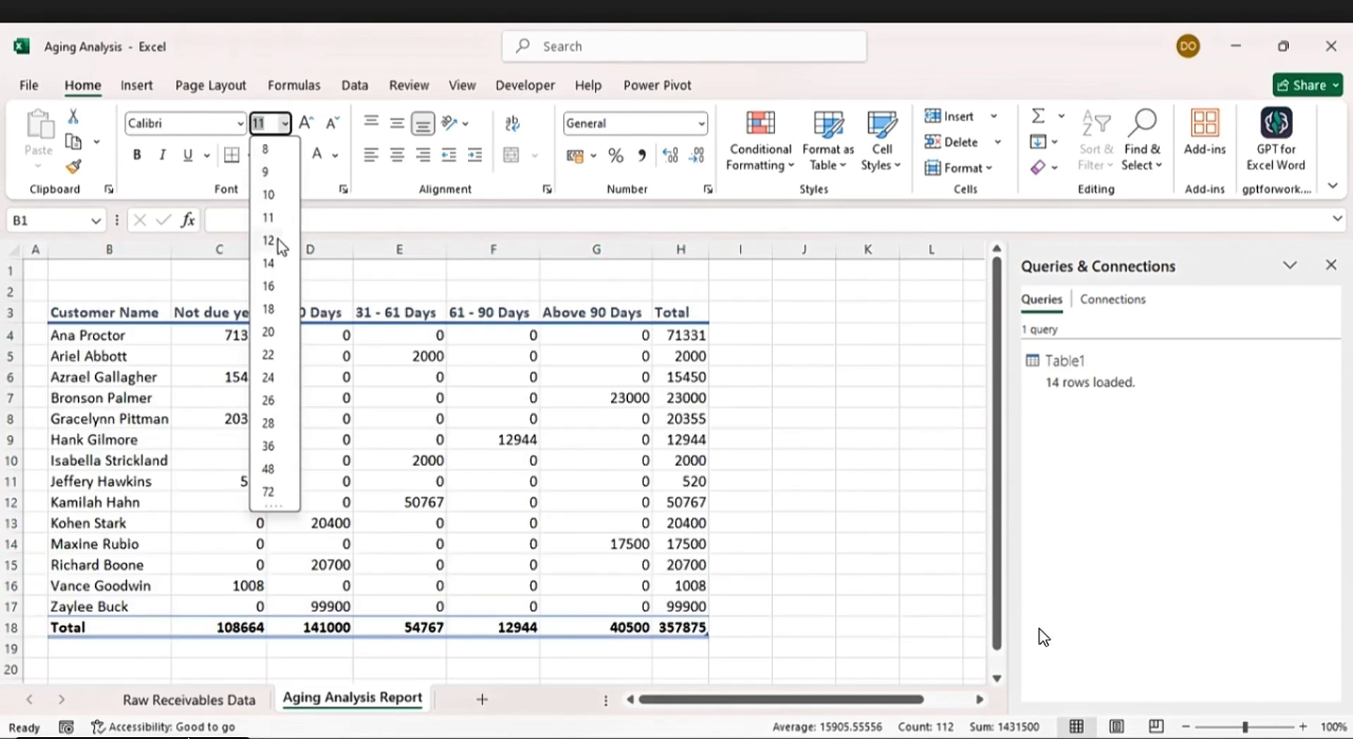
left_click(279, 242)
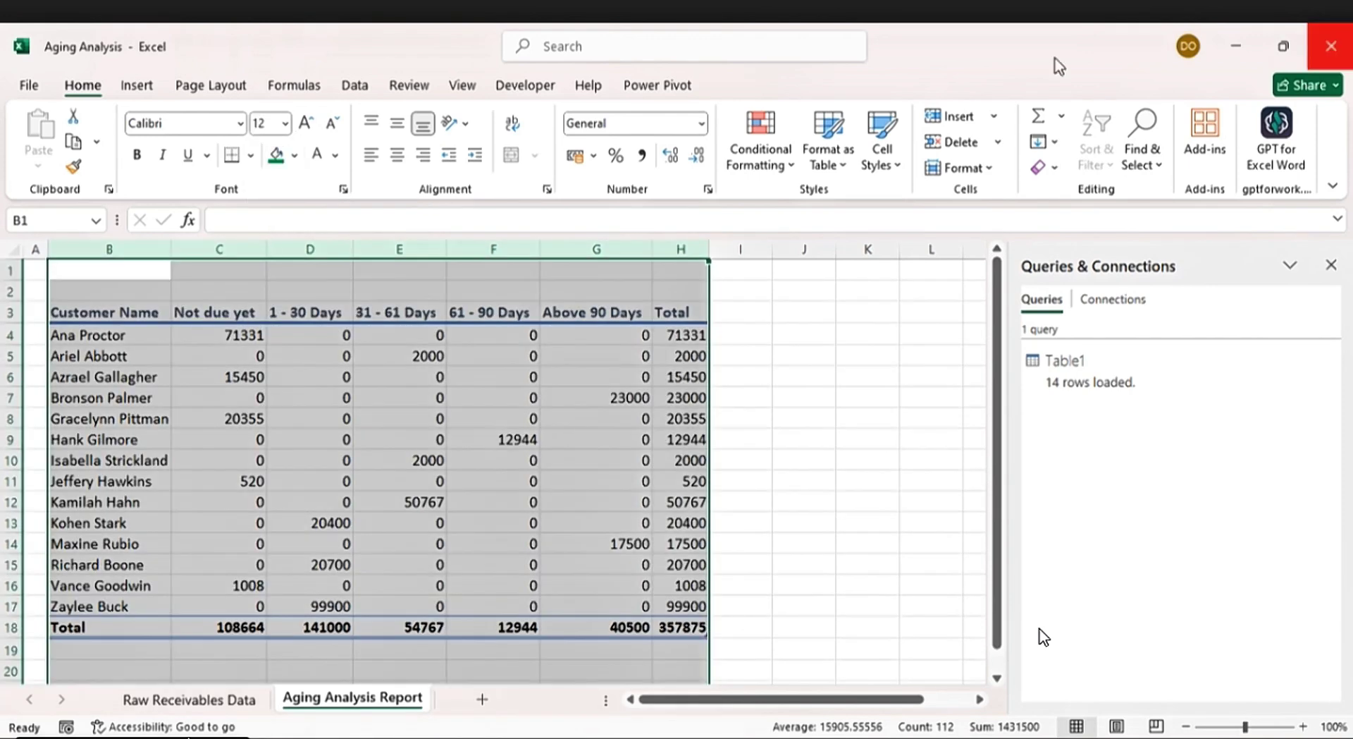
left_click(828, 398)
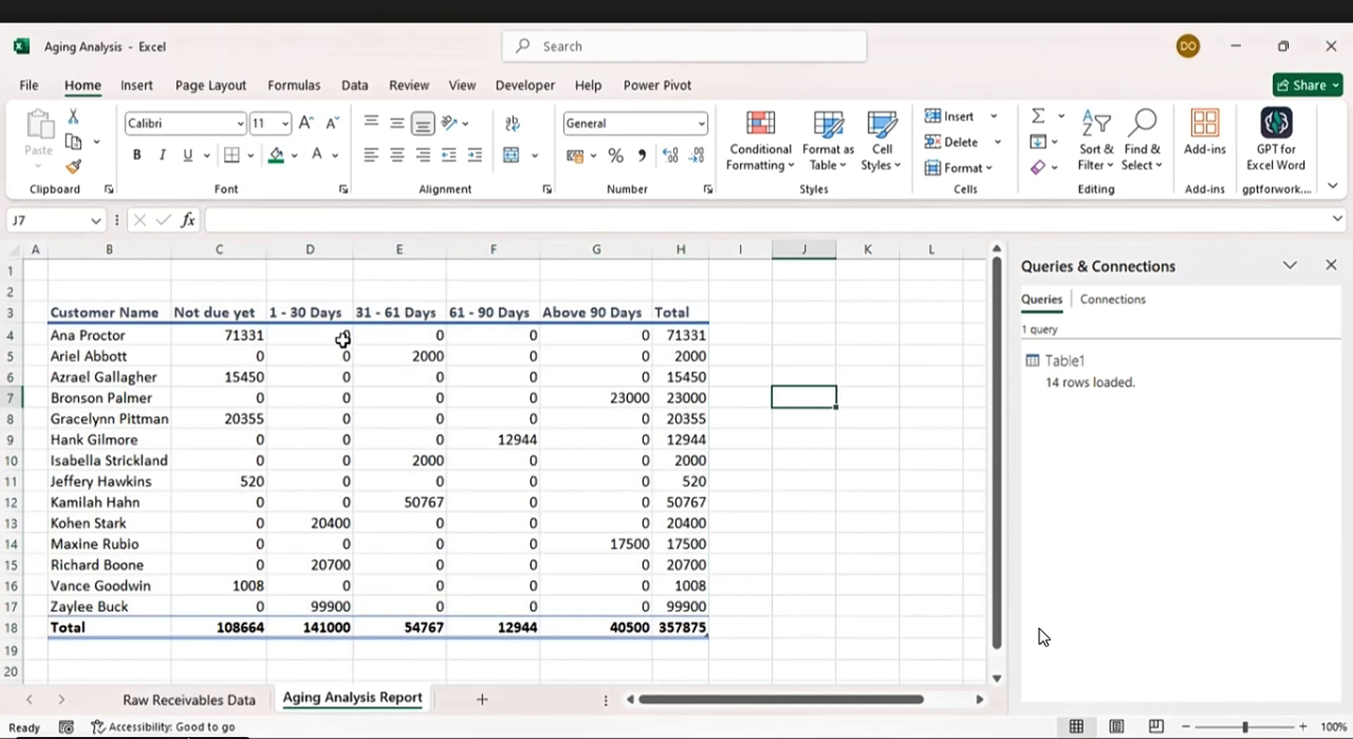
Step: Give the table's header row, B3:H3, a green fill and white font color
left_click(61, 311)
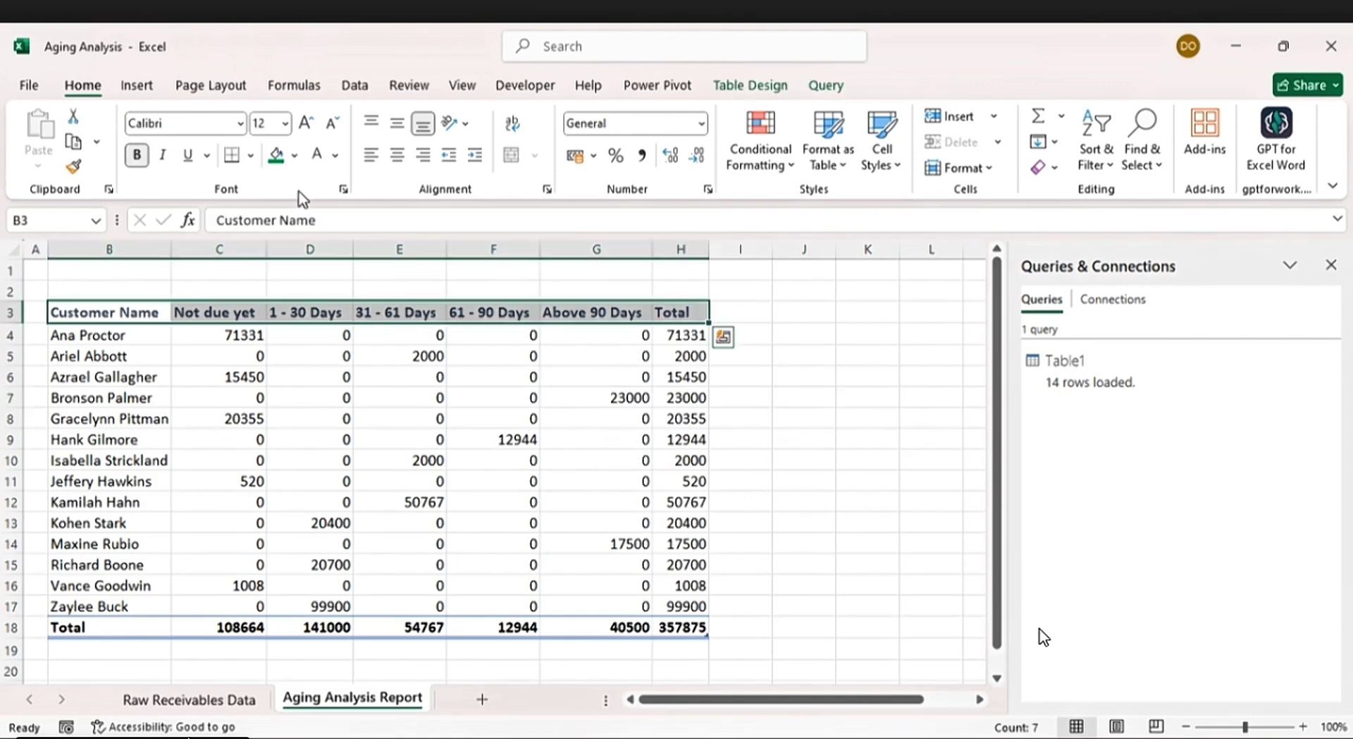
left_click(275, 165)
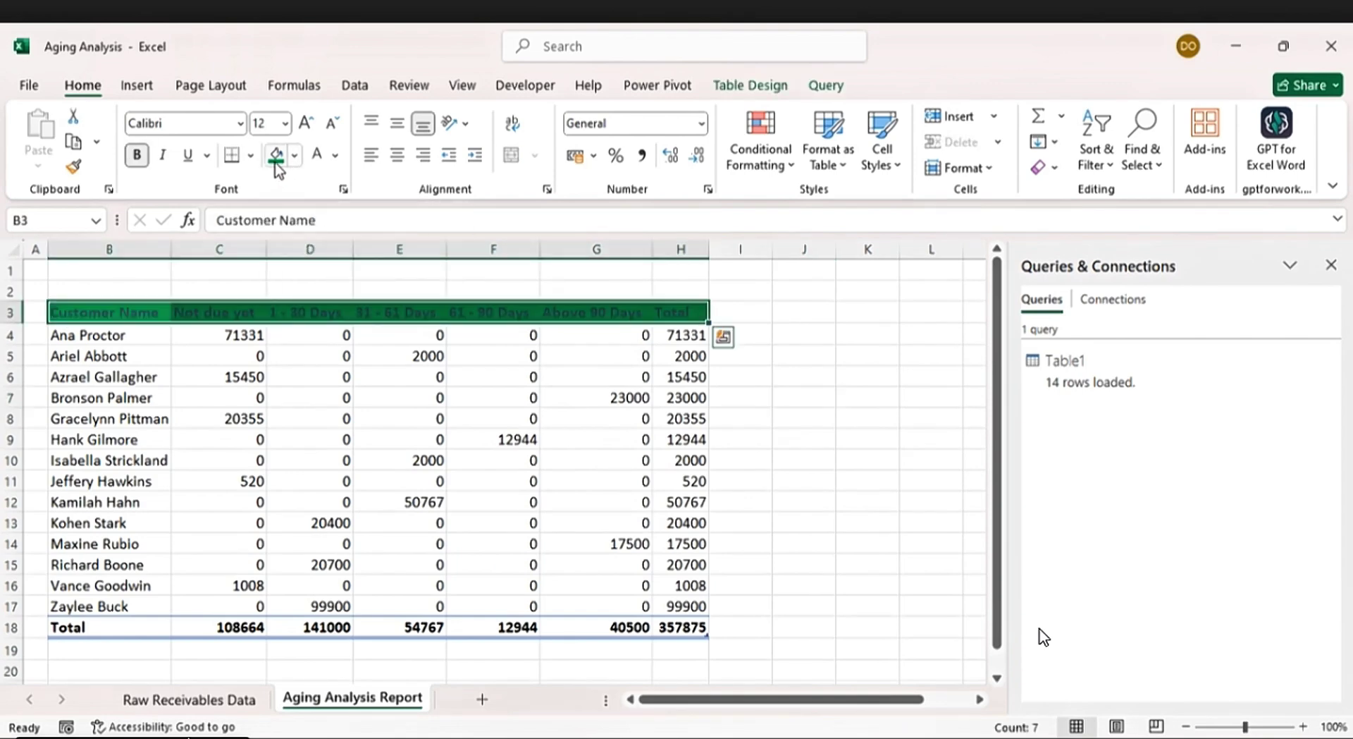
left_click(316, 159)
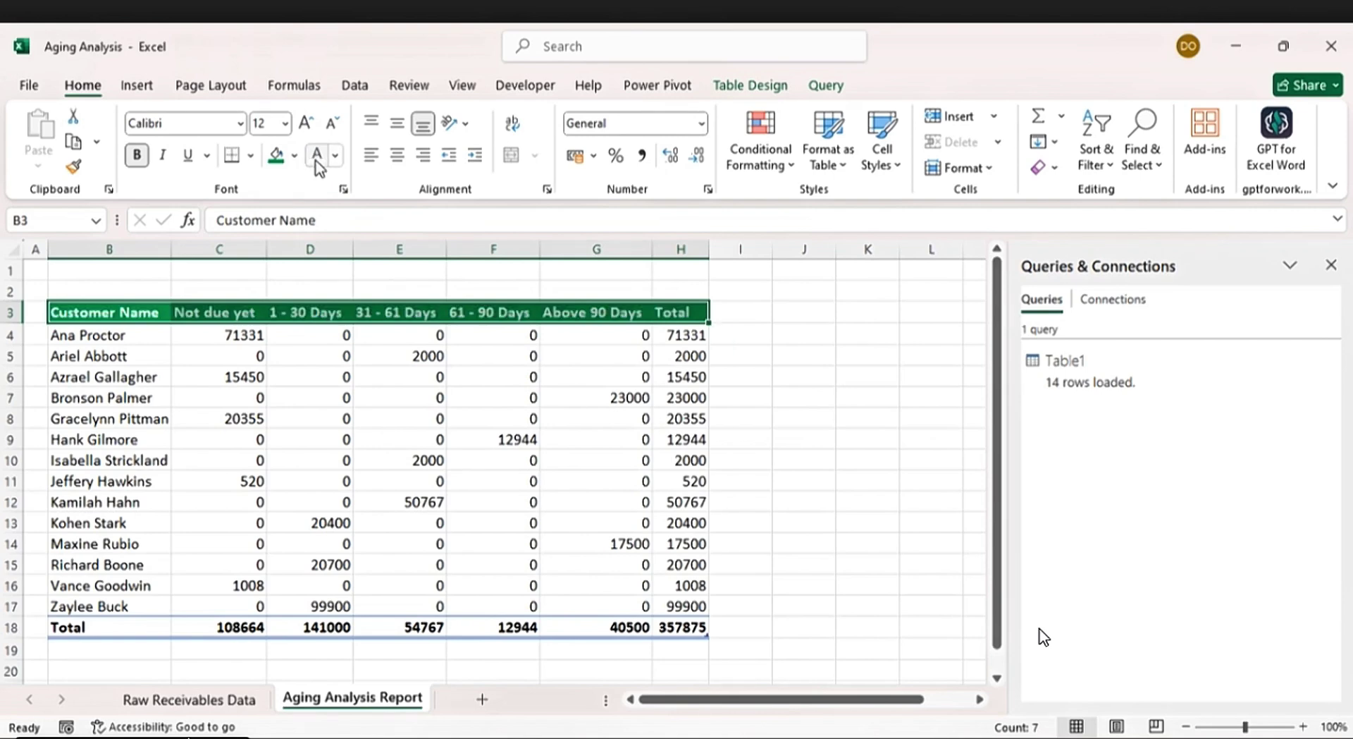
left_click(214, 502)
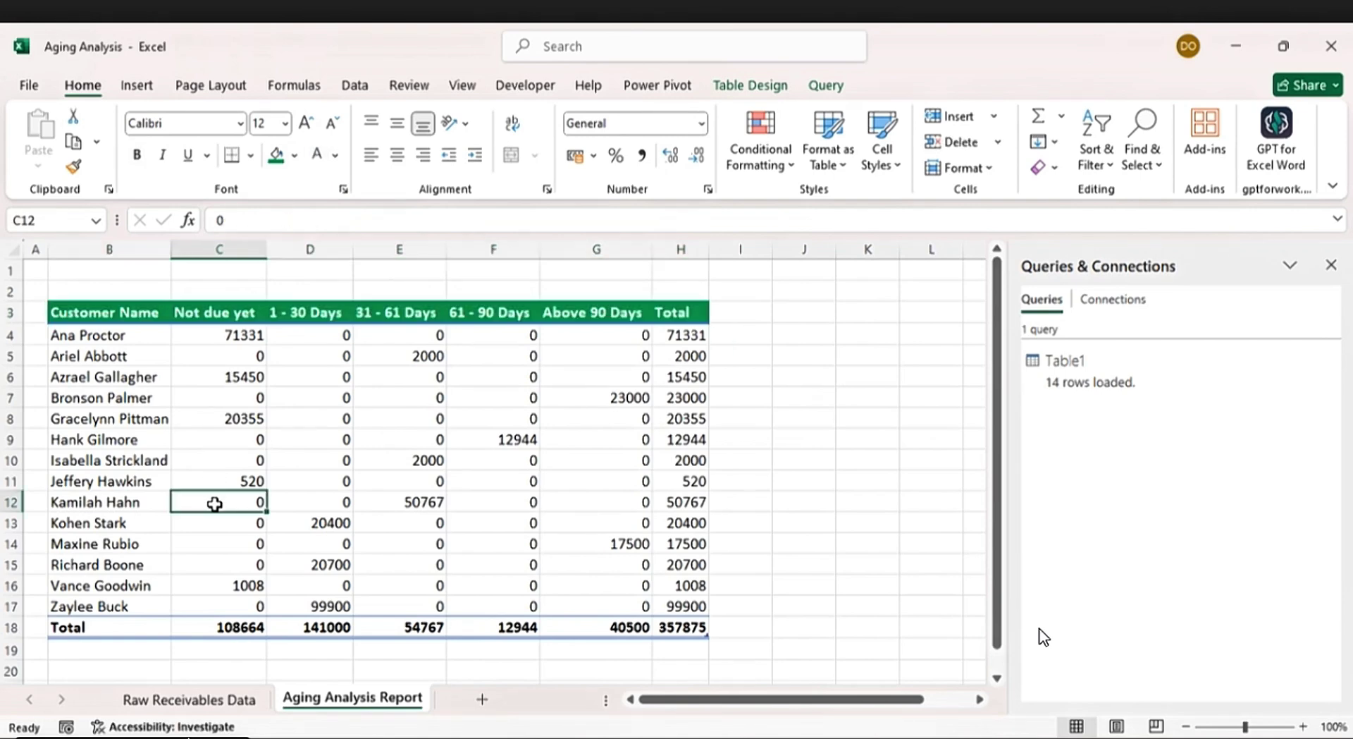
Step: Give the total row, B18:H18, the same green fill and white font color as the header
left_click(55, 625)
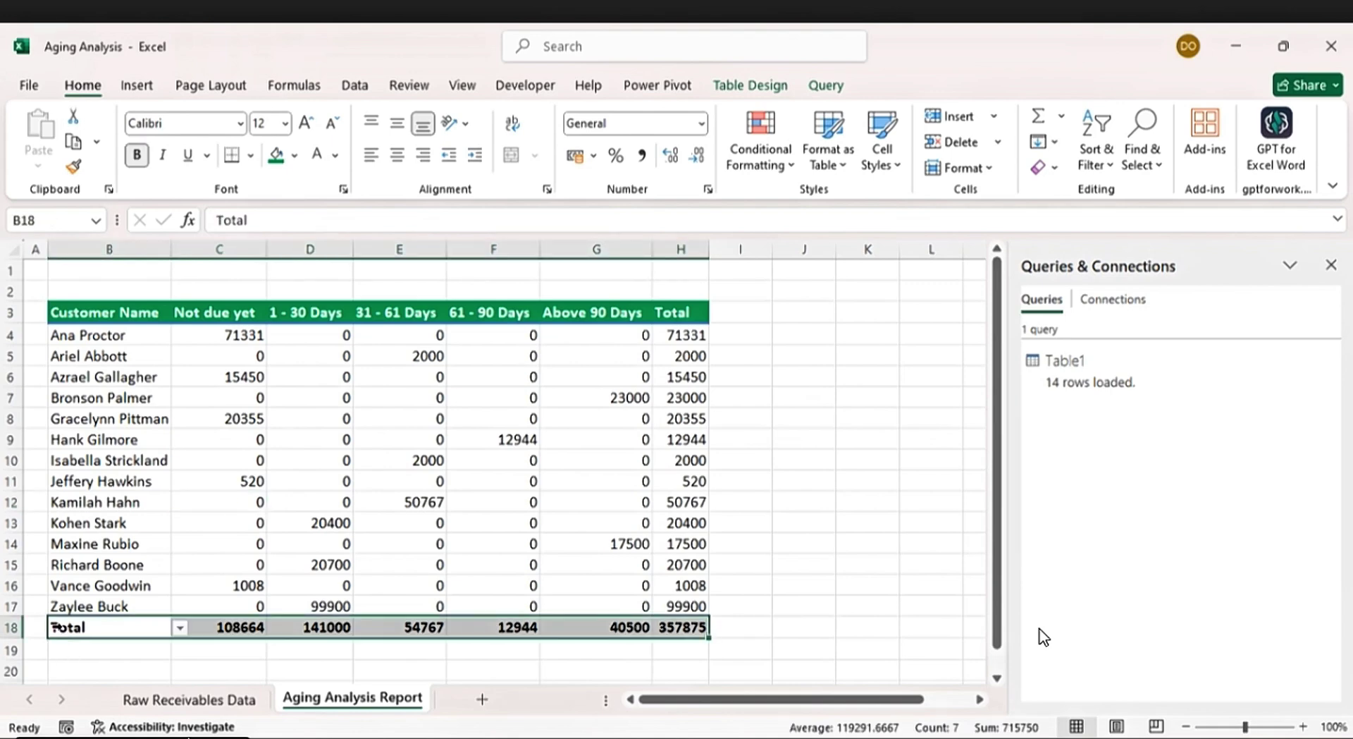
left_click(276, 162)
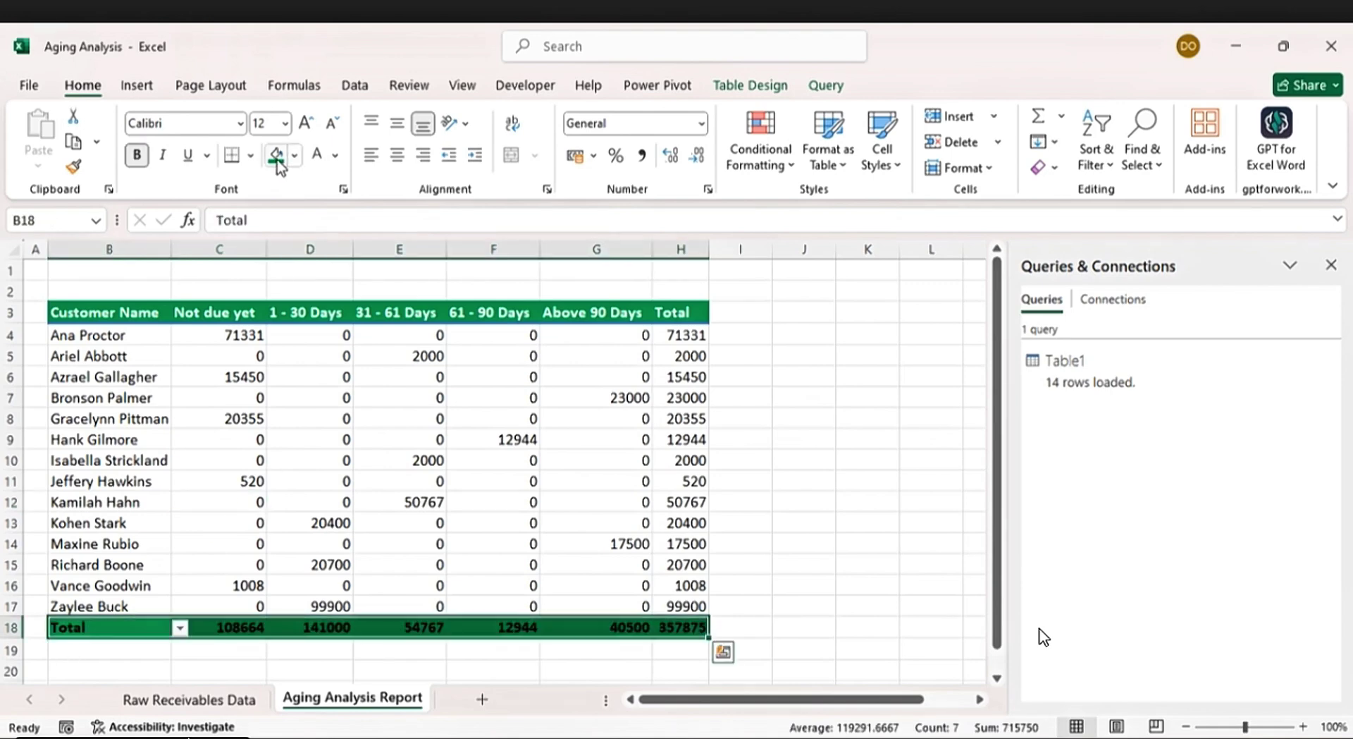
left_click(322, 164)
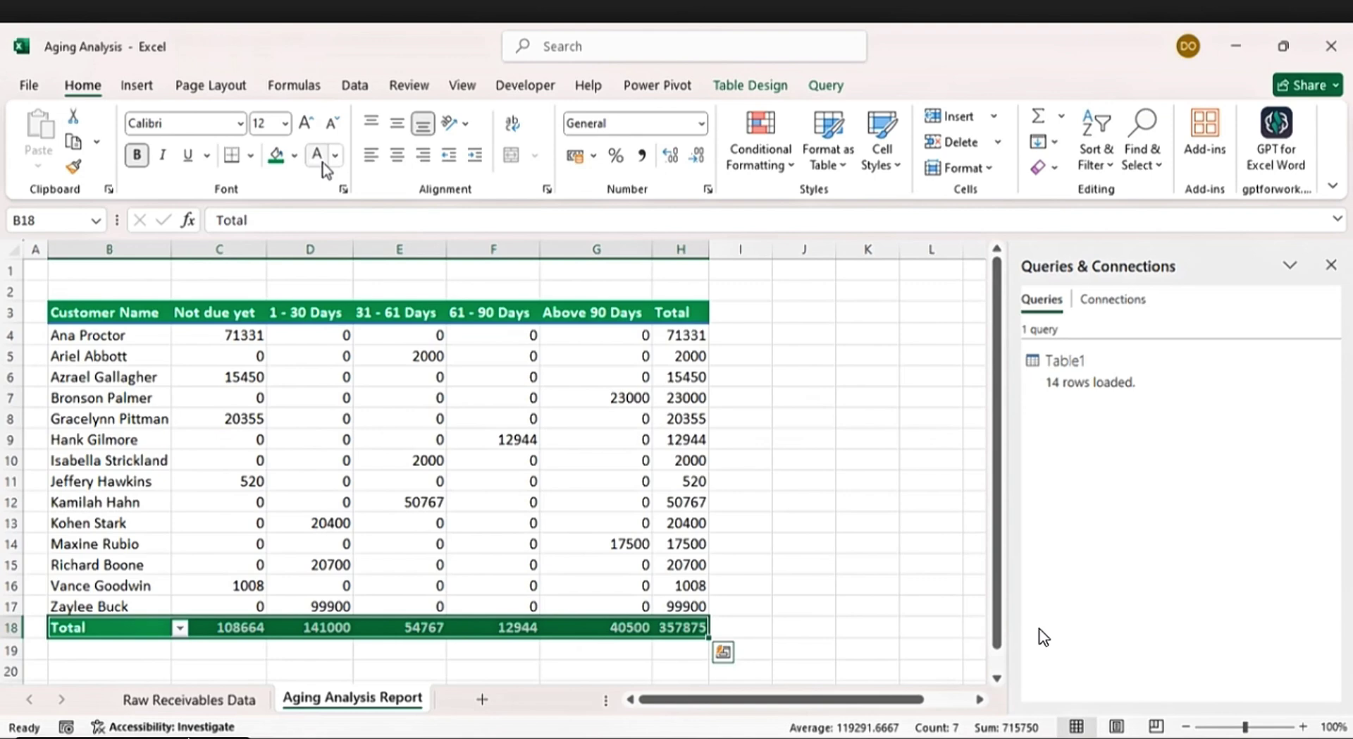
Step: Apply the comma number style to columns B through H
left_click_drag(107, 250, 693, 270)
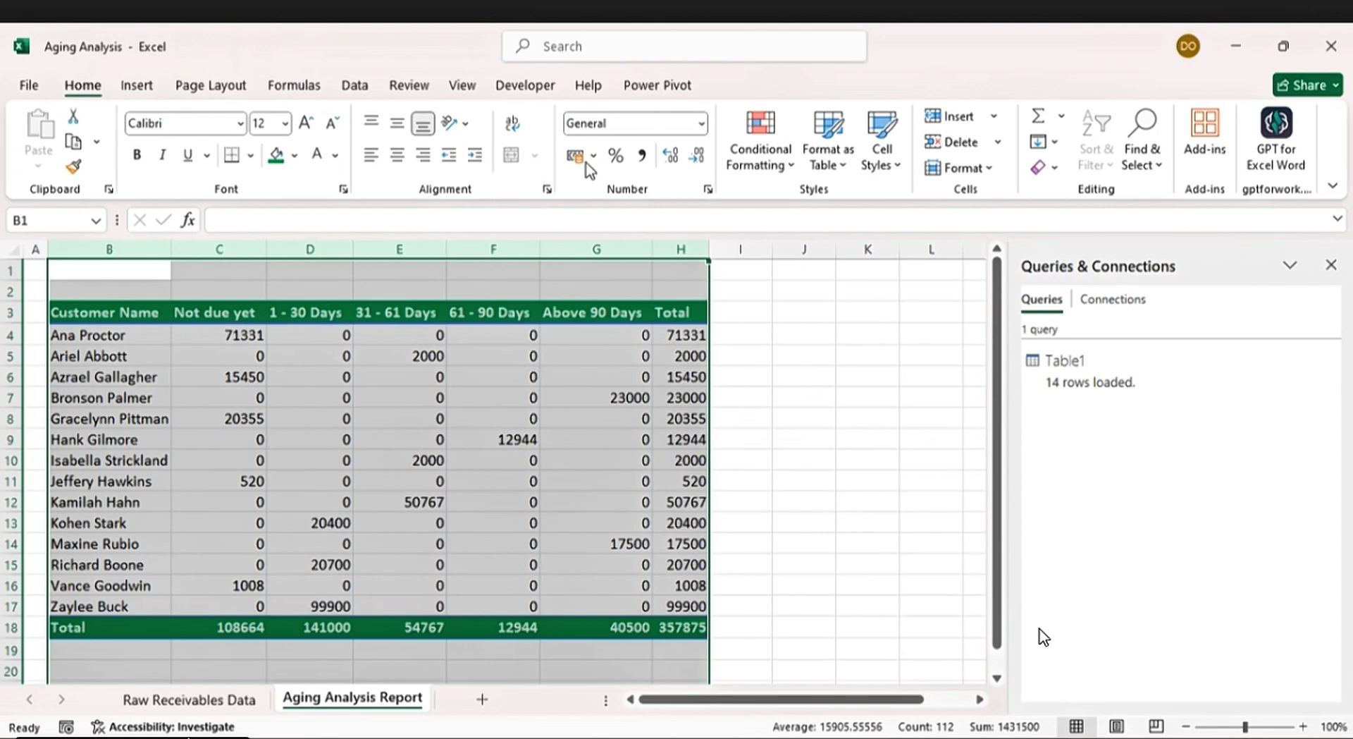
left_click(642, 157)
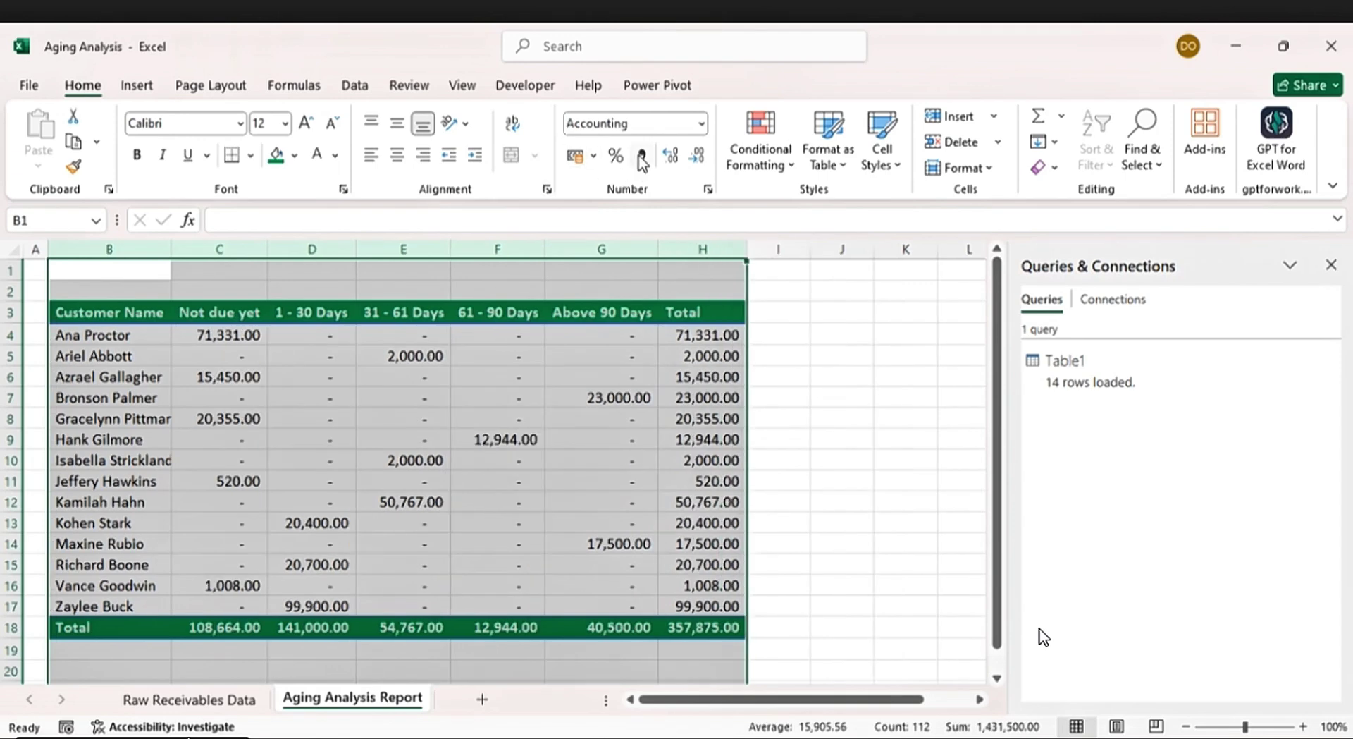
left_click(592, 486)
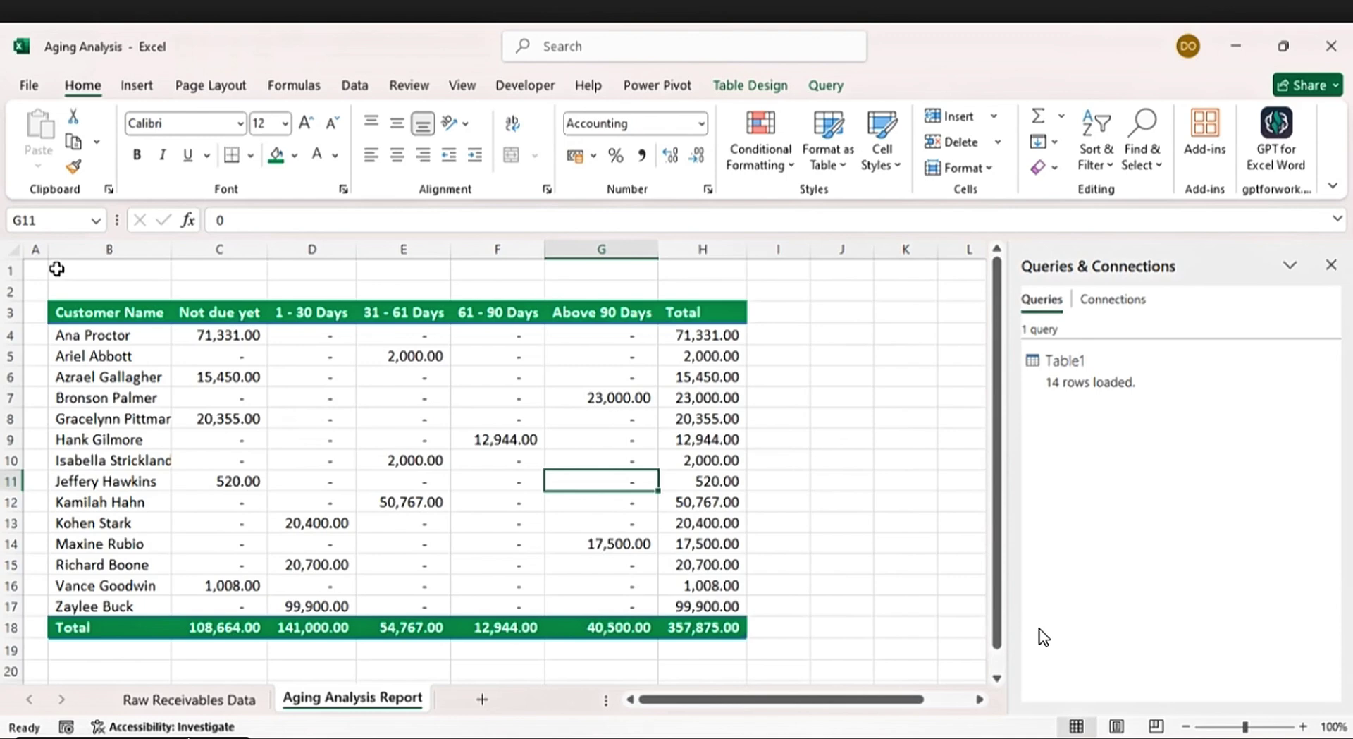
Step: Merge and center cells B1:H1 and enter the title "AGING ANALYSIS REPORT USING EXCEL POWER QUERY"
left_click_drag(56, 268, 708, 268)
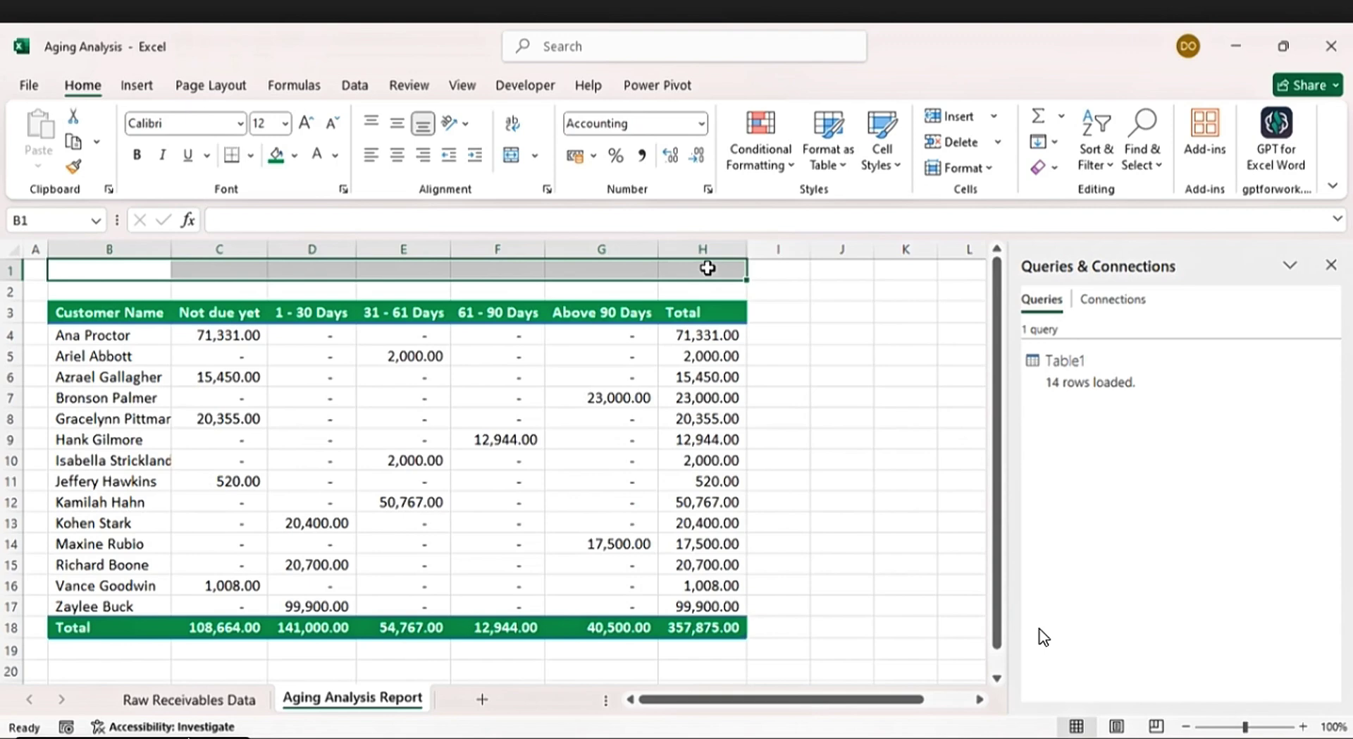
left_click(513, 155)
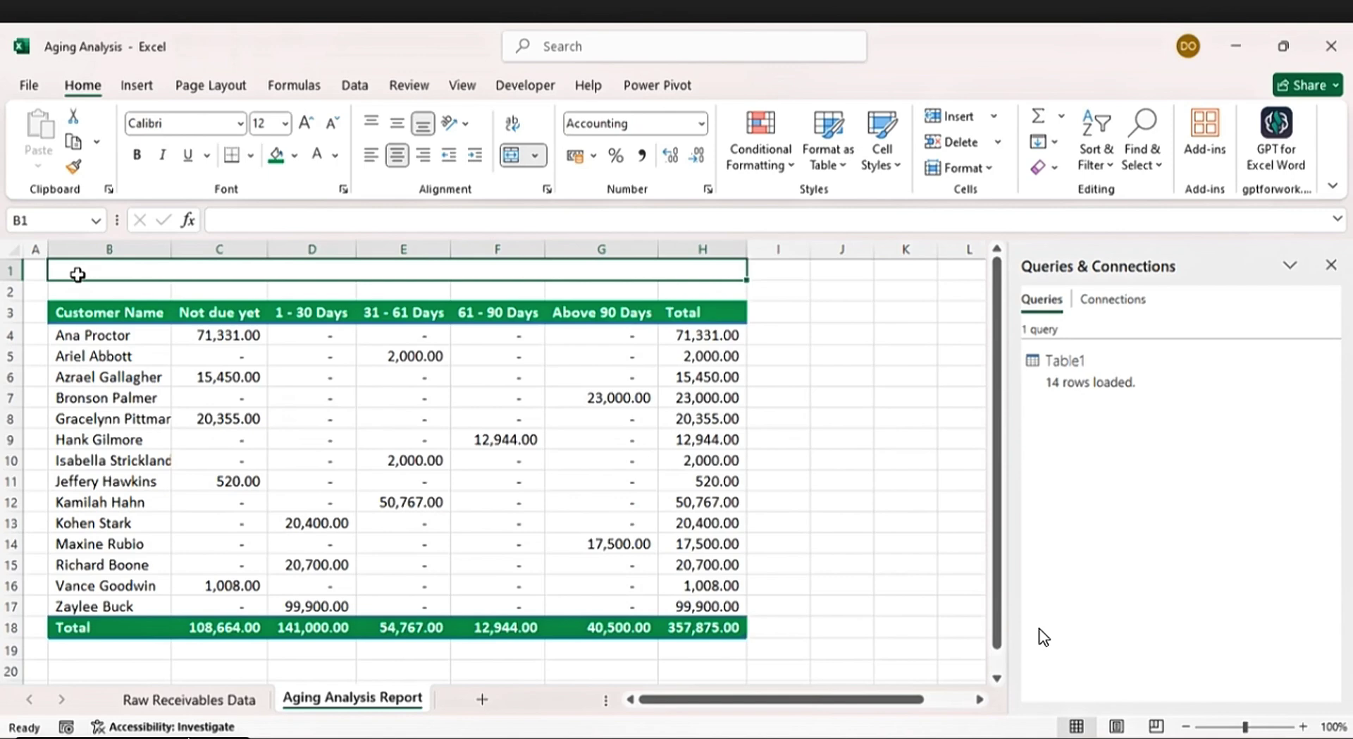
type("A")
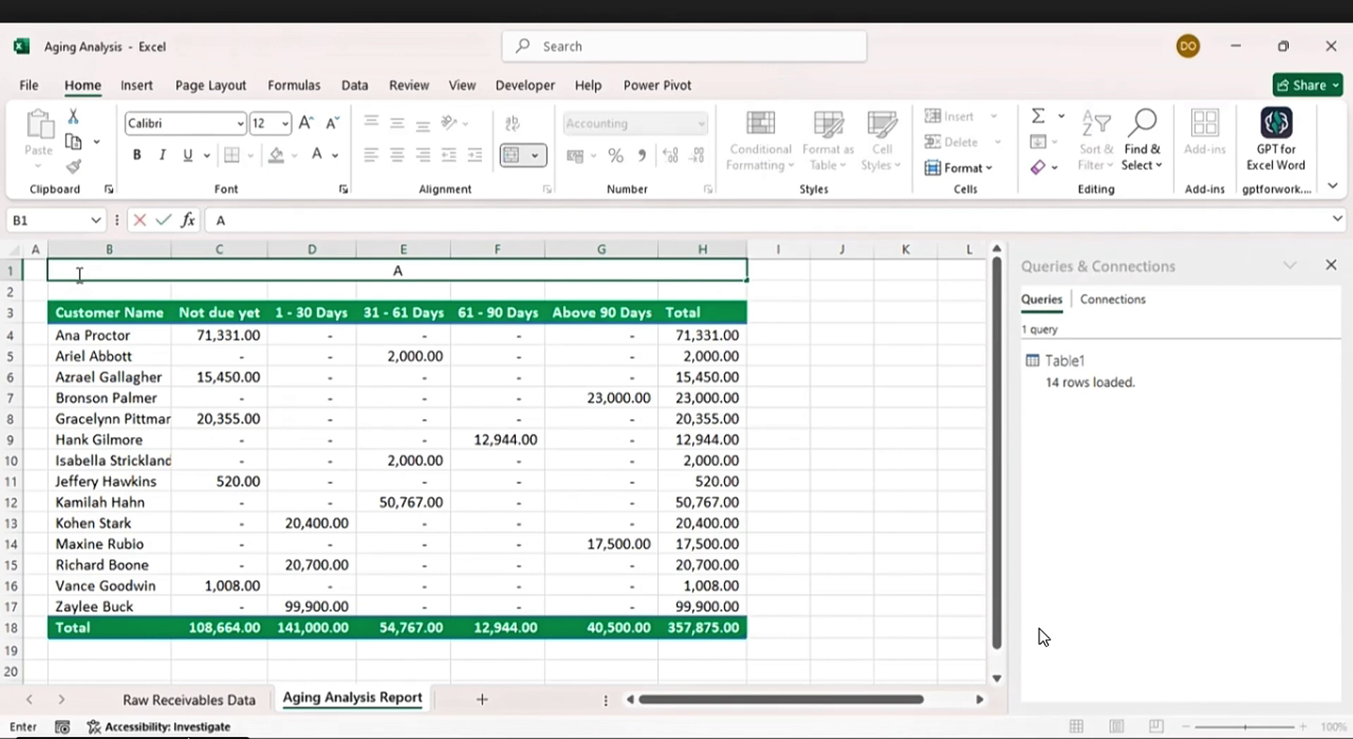
type("GING ANA")
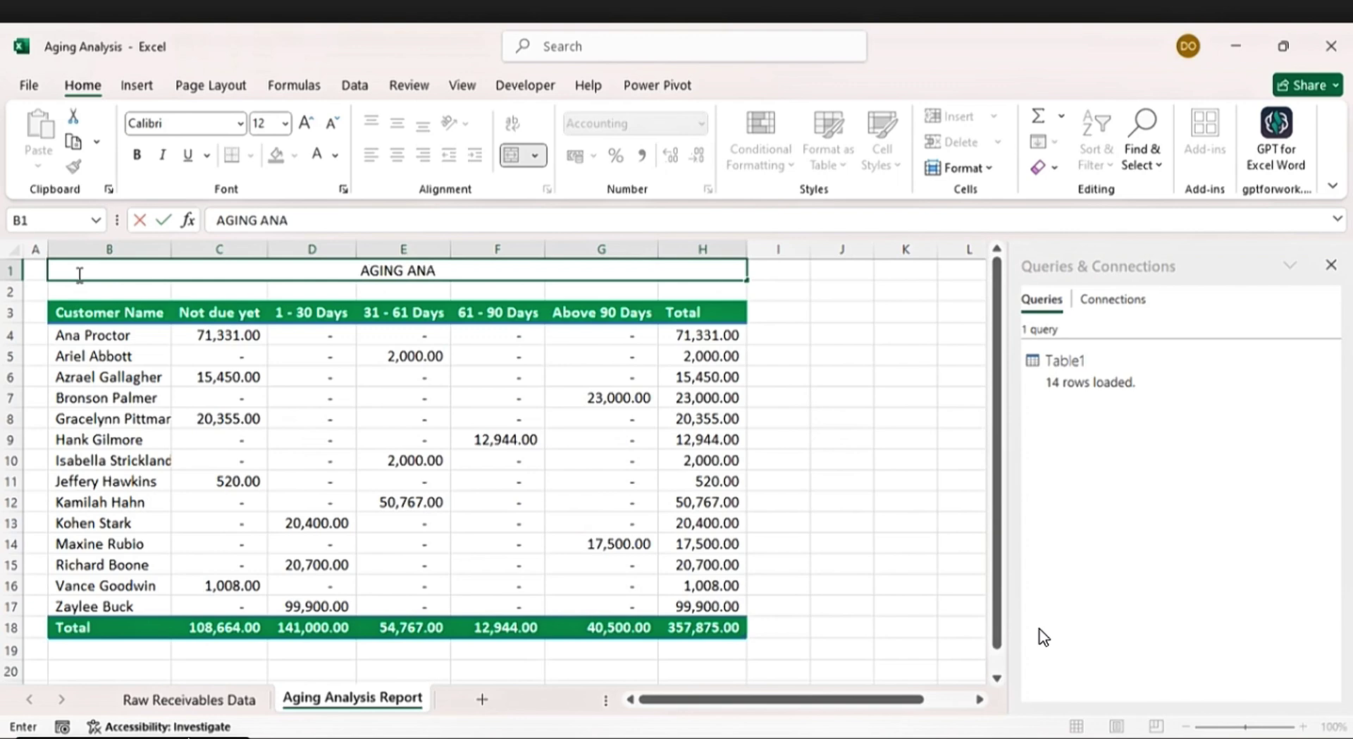
type("LYSIN")
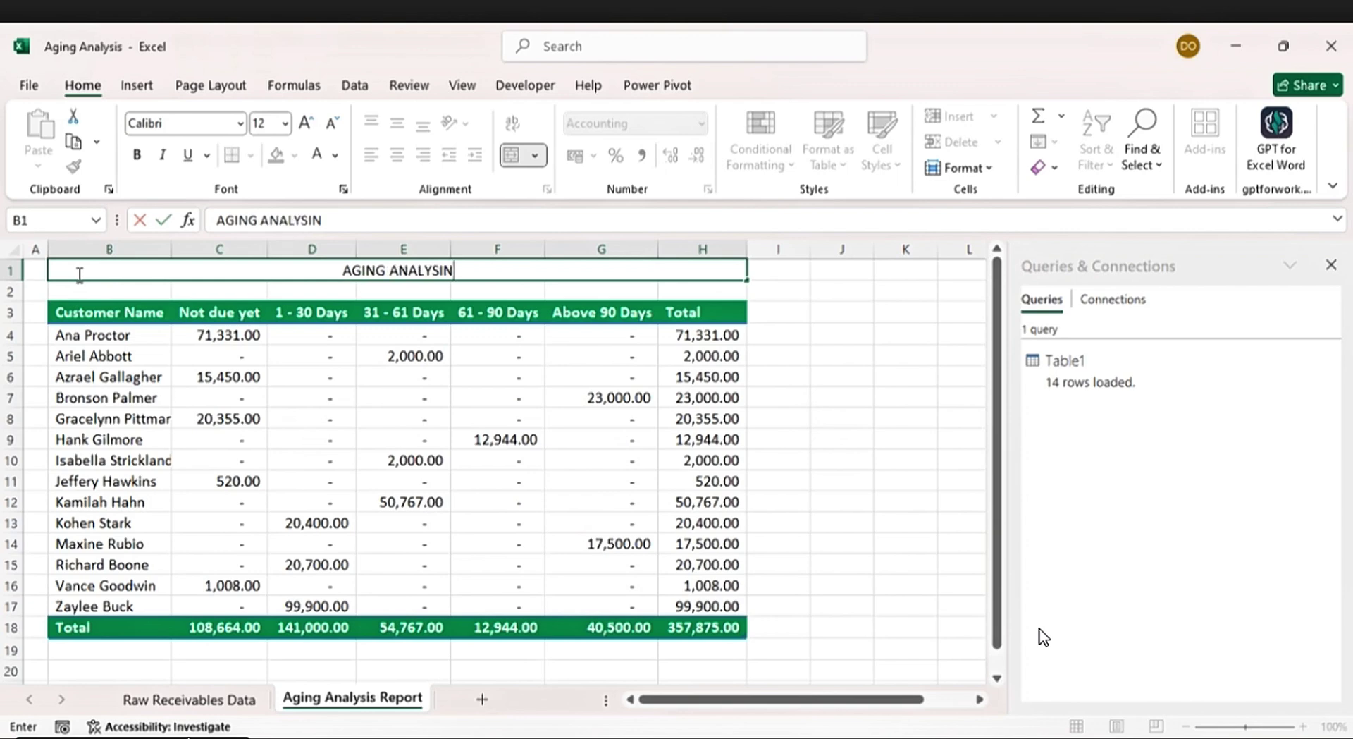
type("G TEPORT")
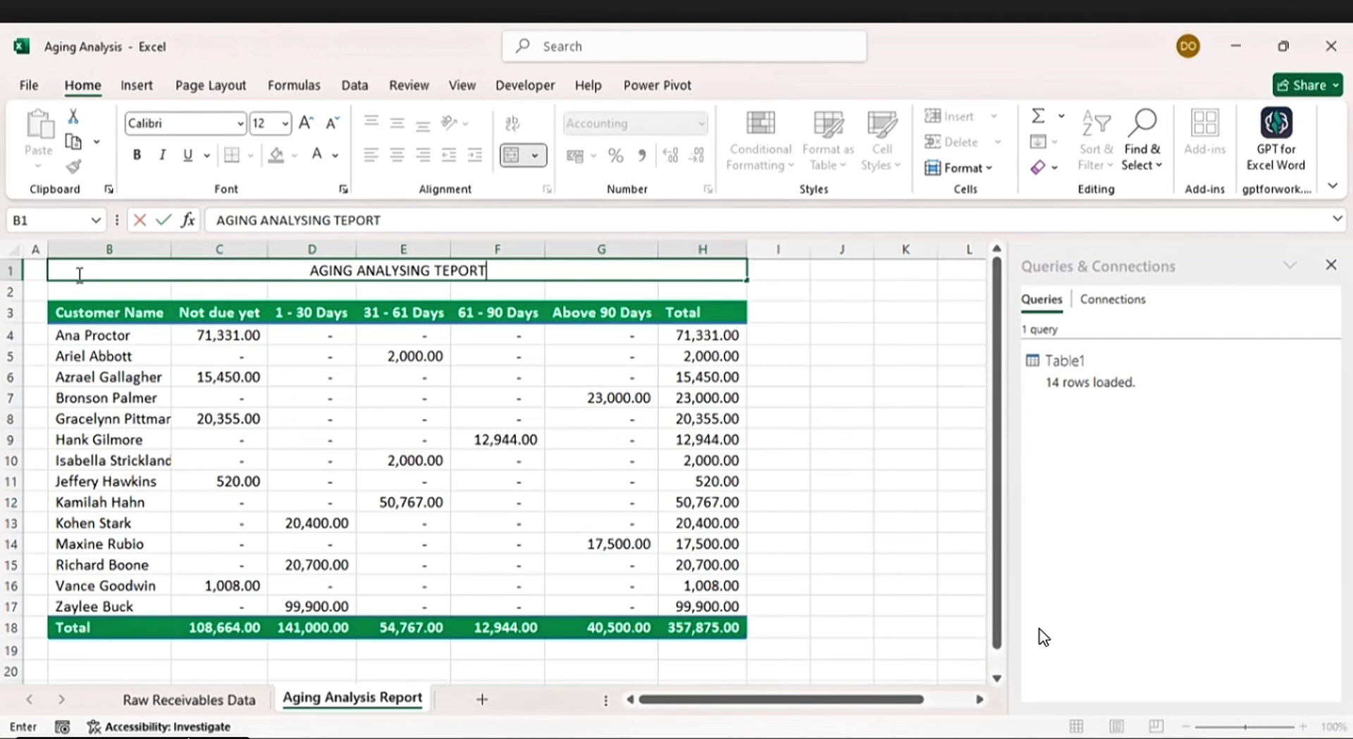
key("BackSpace")
key("BackSpace")
key("BackSpace")
key("BackSpace")
key("BackSpace")
key("BackSpace")
key("BackSpace")
key("BackSpace")
key("BackSpace")
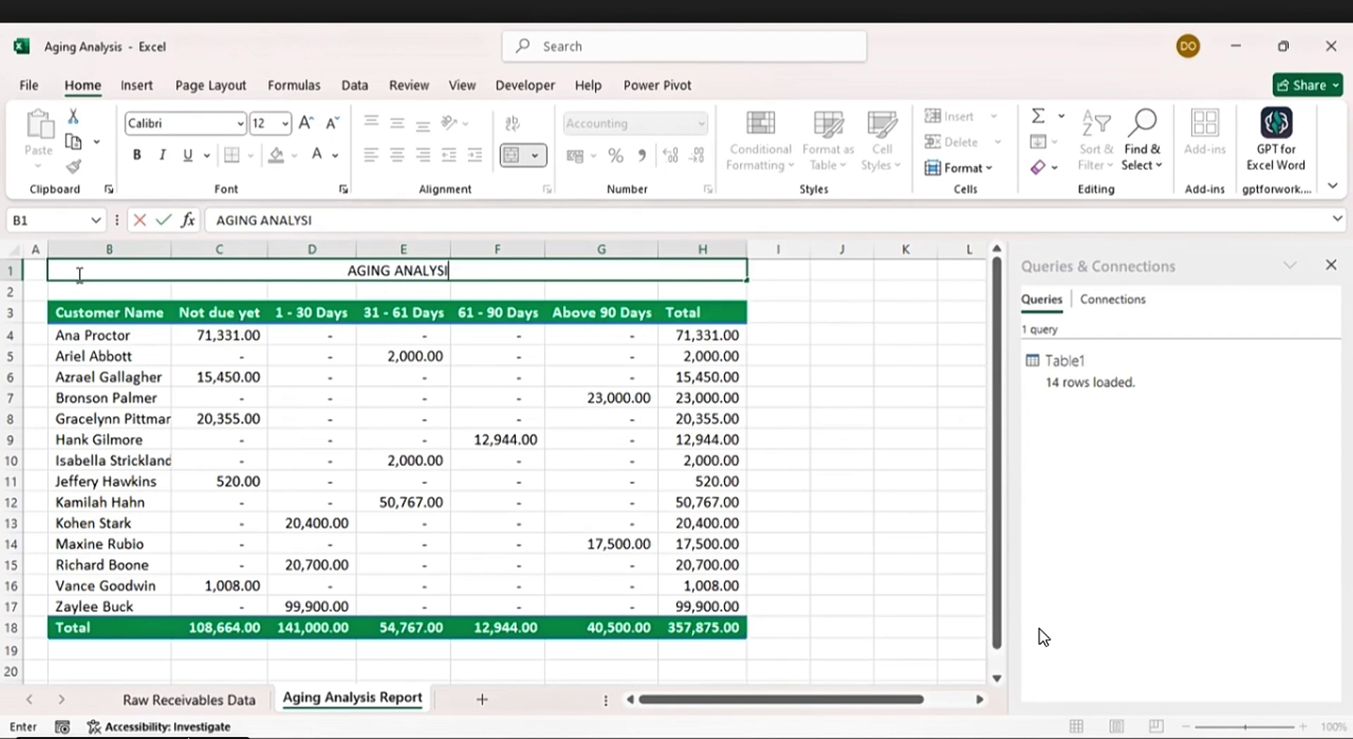
type("S t")
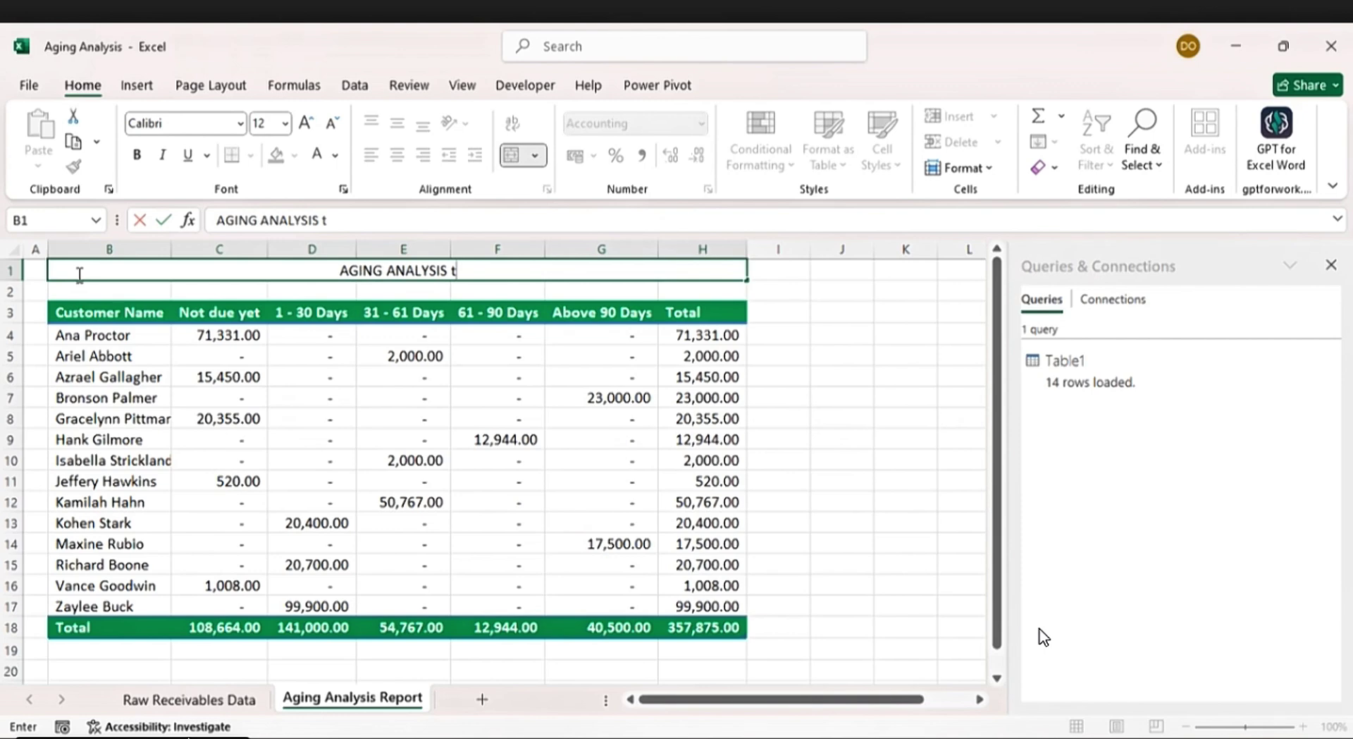
key("BackSpace")
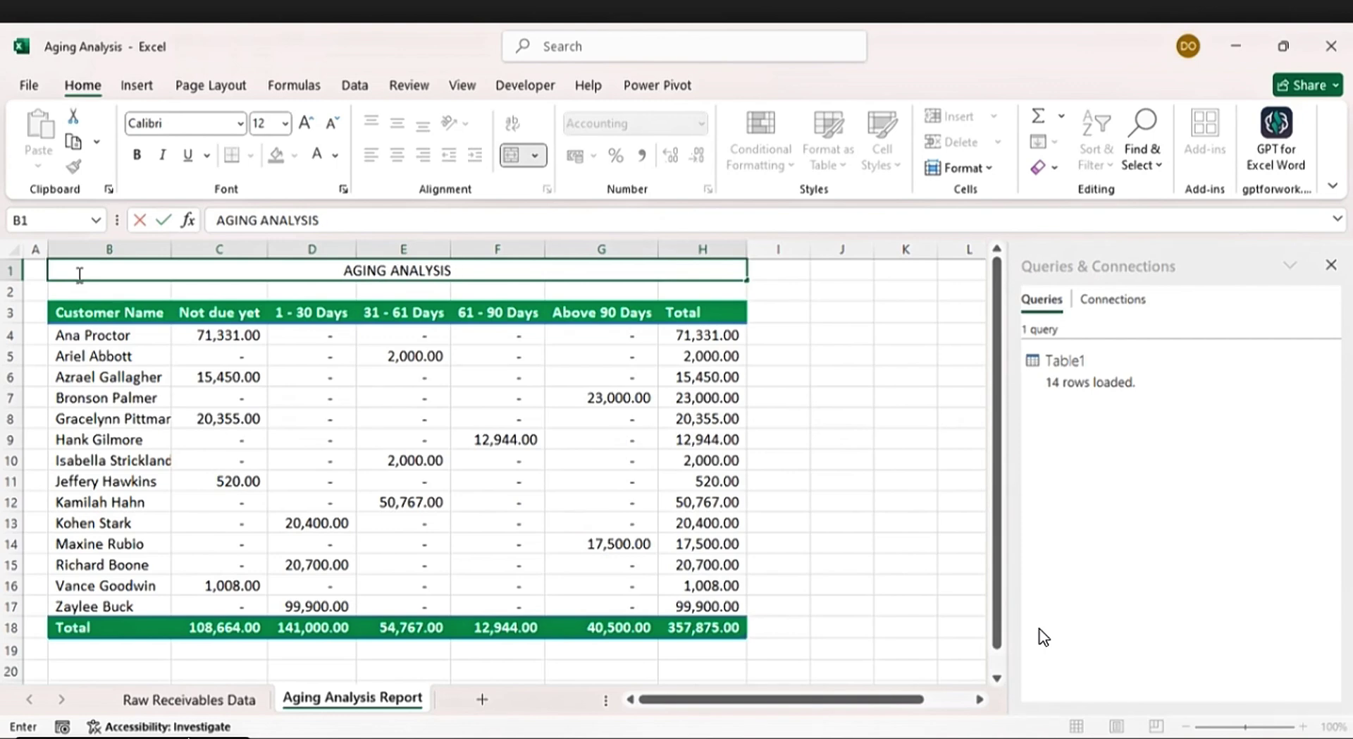
type("r")
key("BackSpace")
key("BackSpace")
type("R")
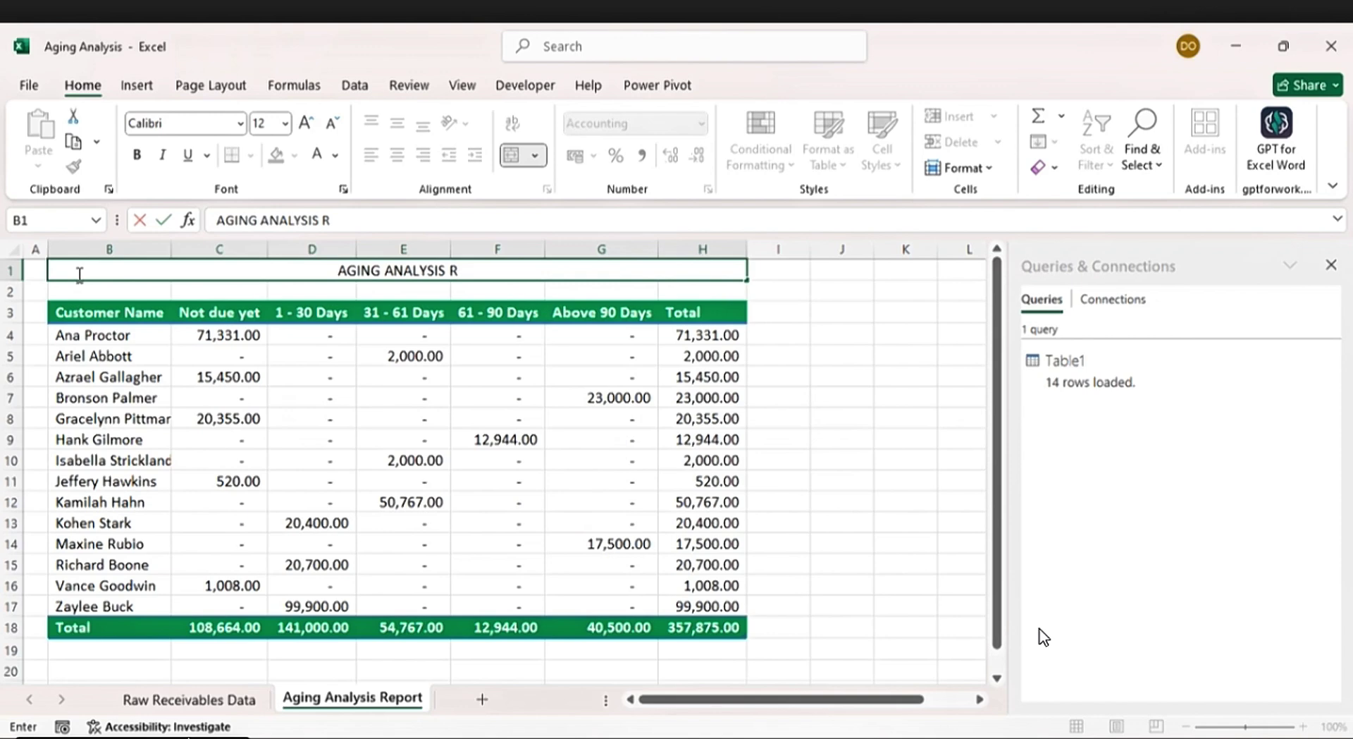
type("EPORT")
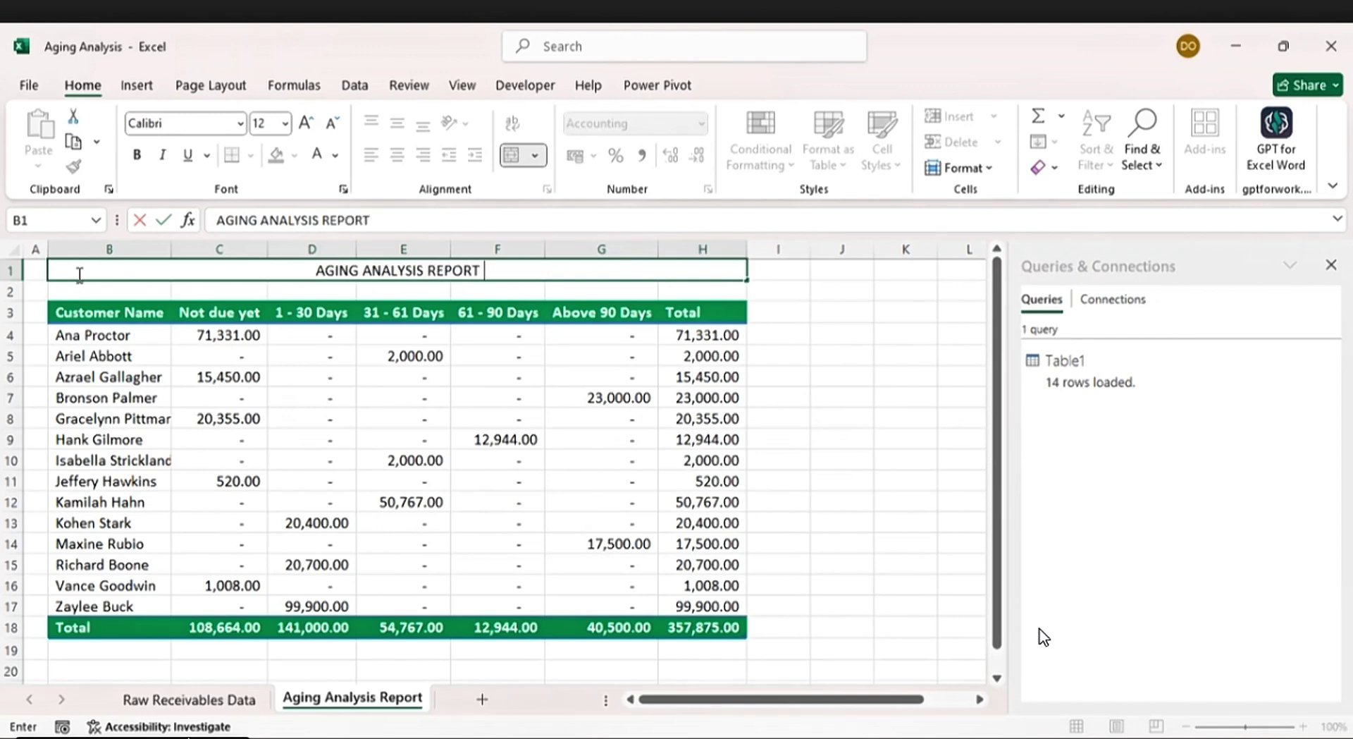
type(" ISUN")
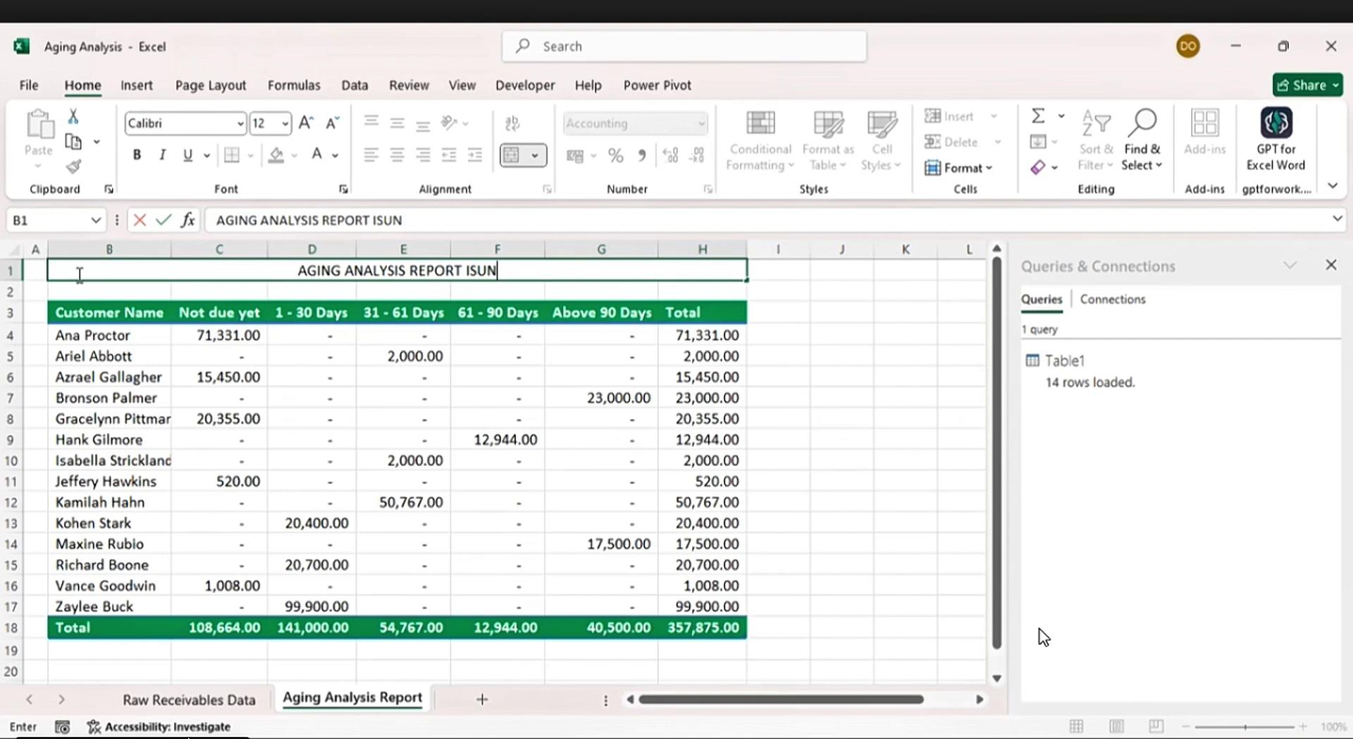
key("BackSpace")
key("BackSpace")
key("BackSpace")
key("BackSpace")
key("BackSpace")
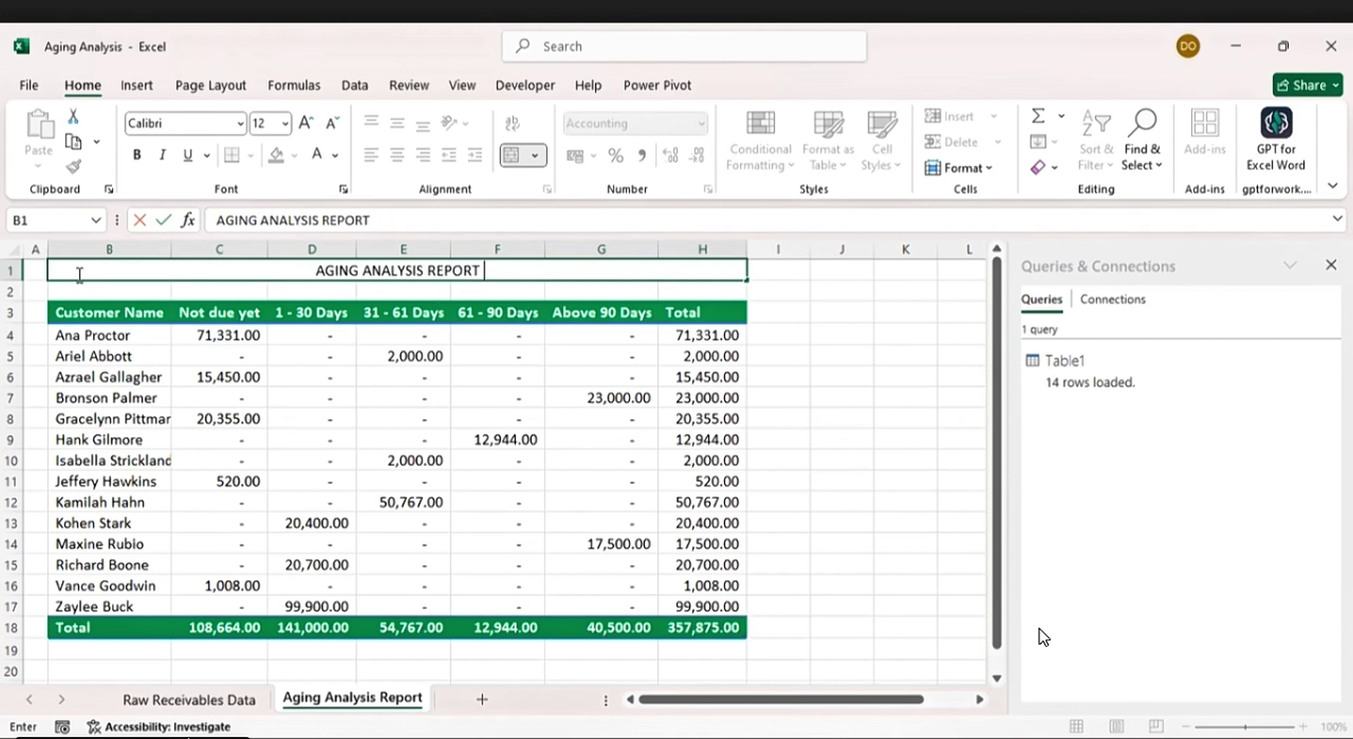
key("BackSpace")
type("USING")
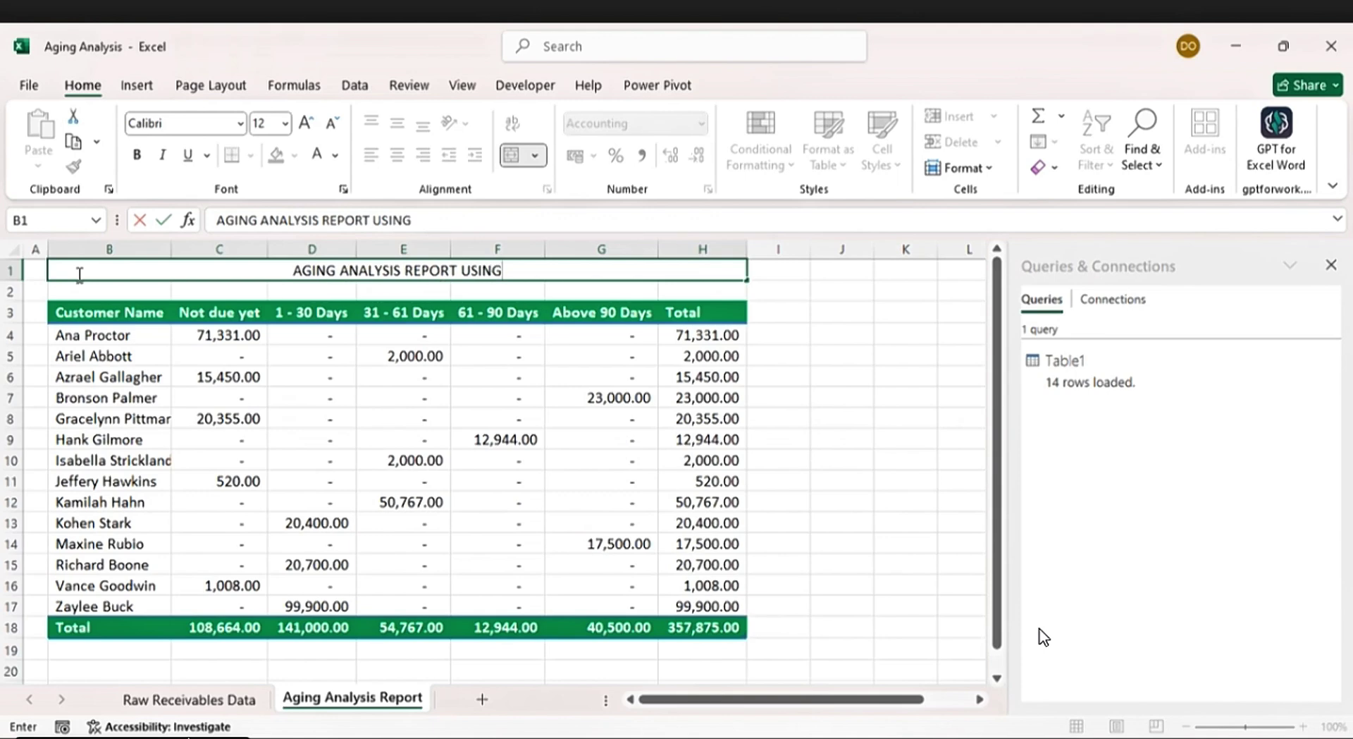
type(" EXC")
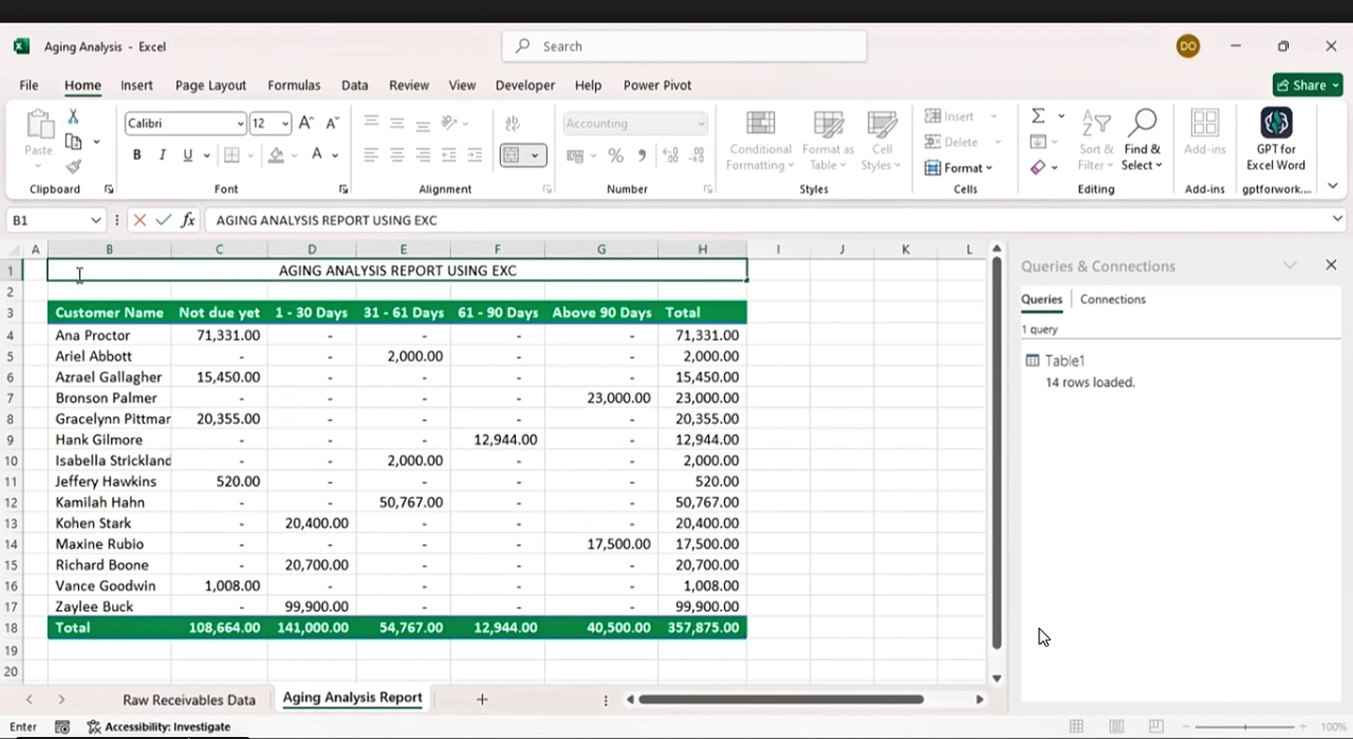
type("EL")
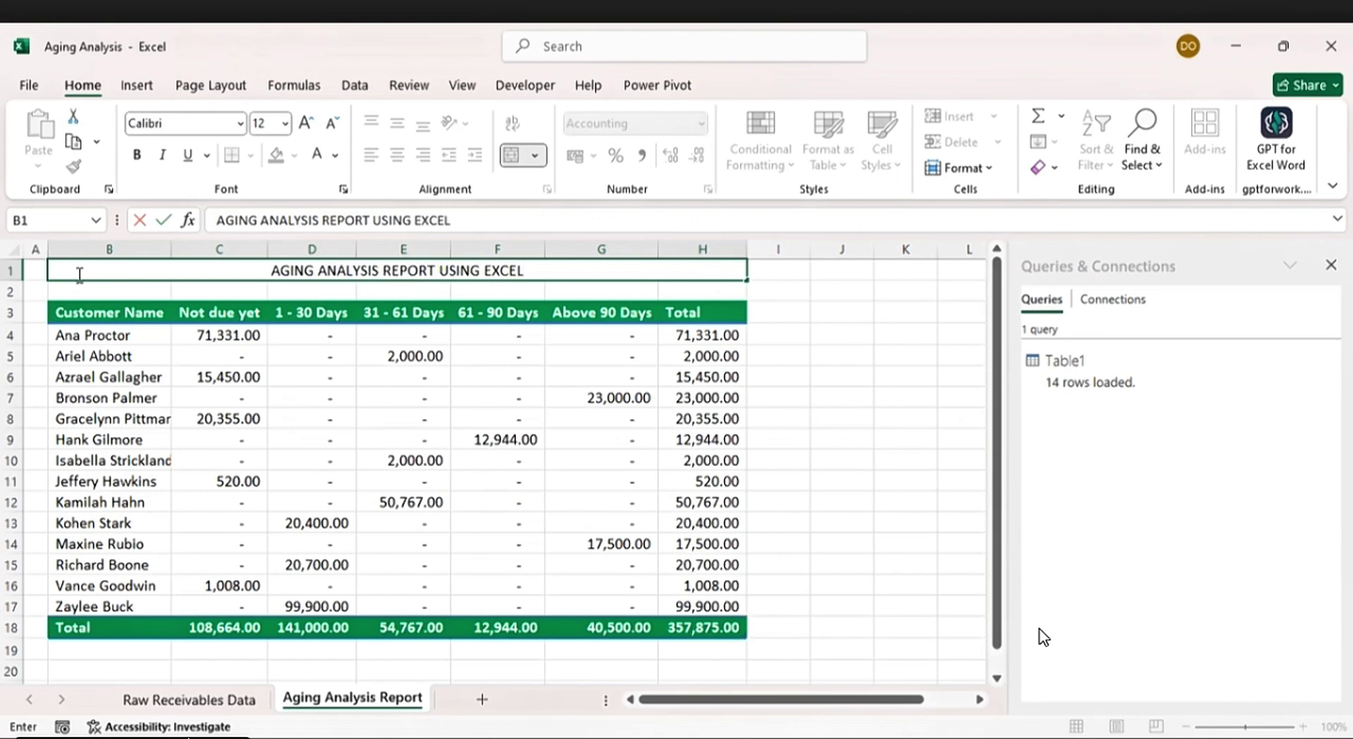
type(" POWER")
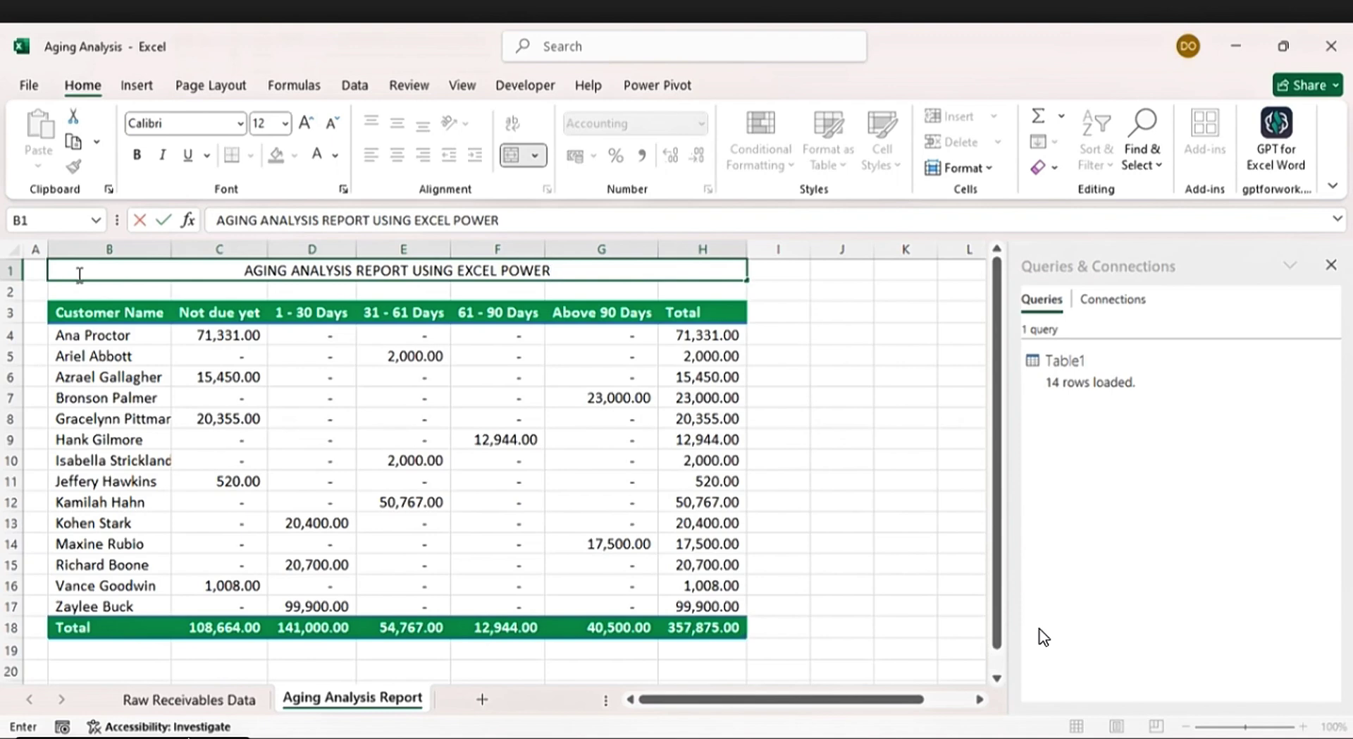
type(" QU")
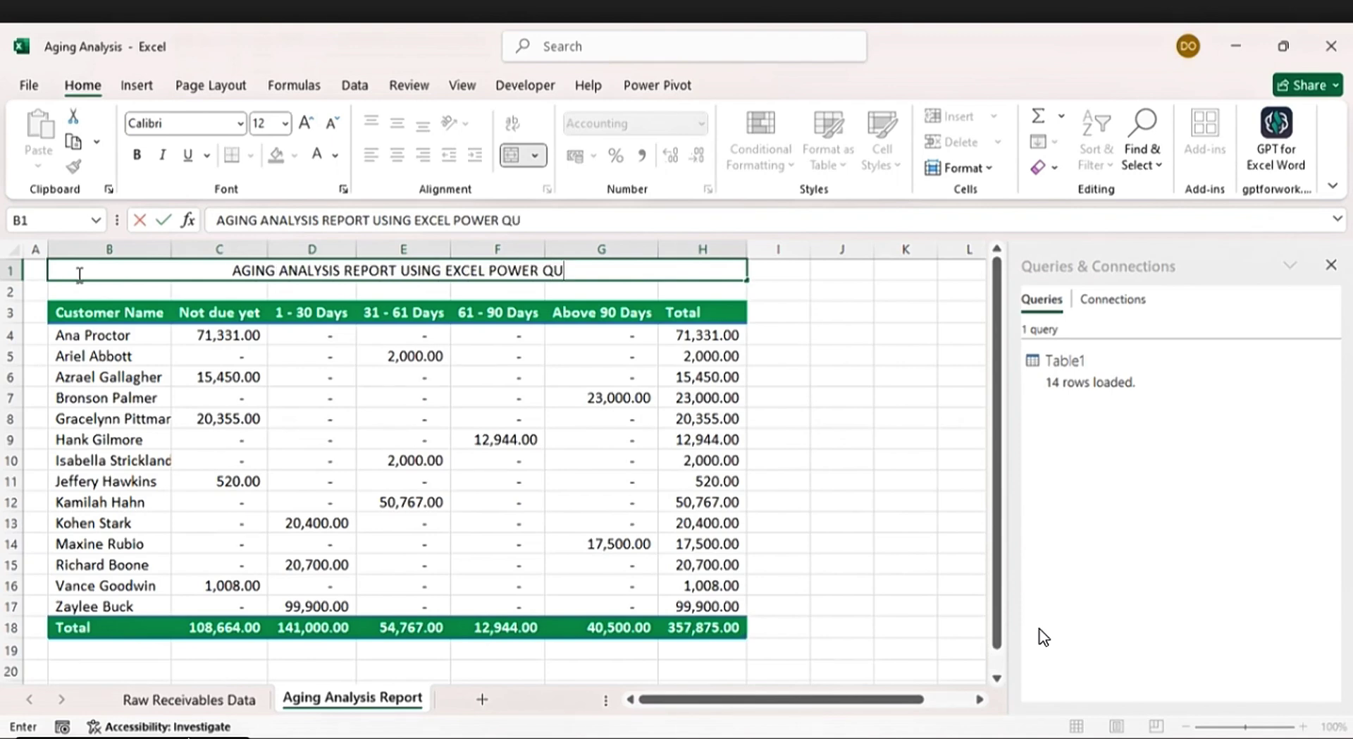
type("ERY")
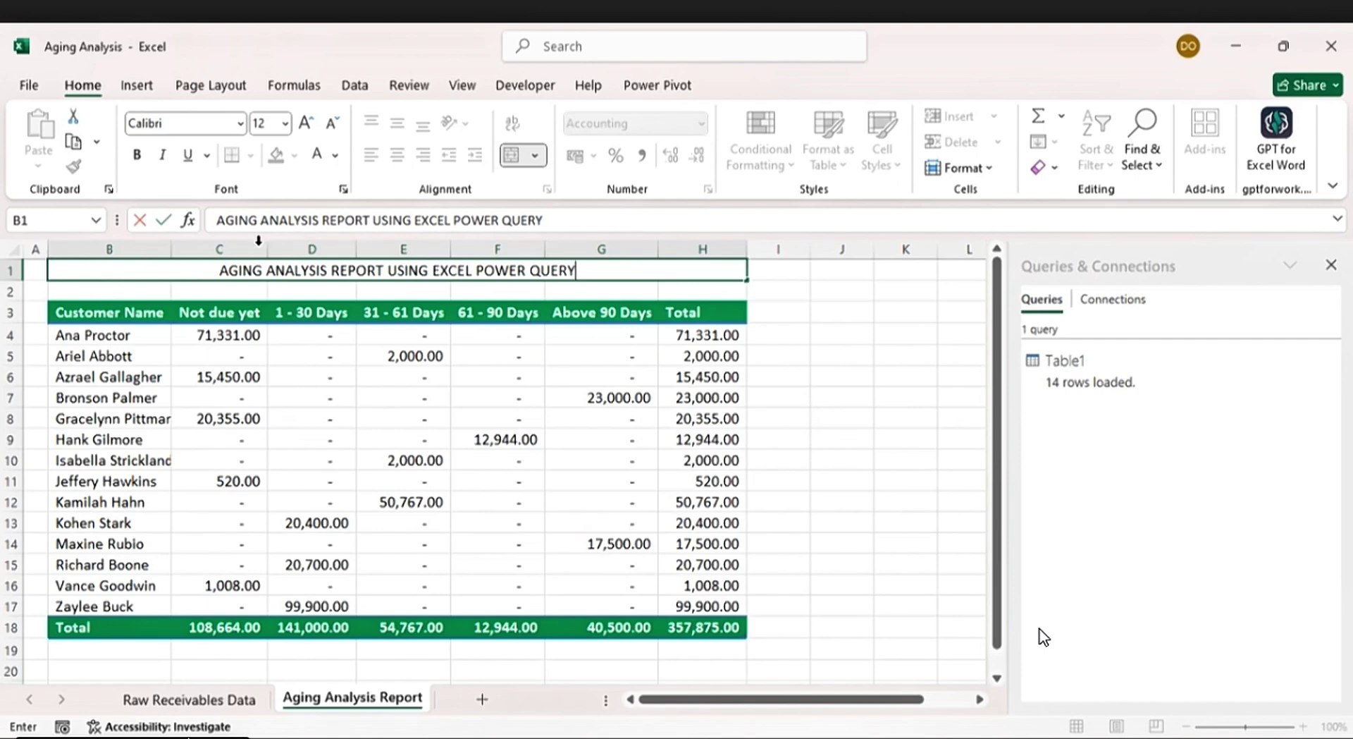
left_click(587, 270)
left_click_drag(580, 270, 172, 270)
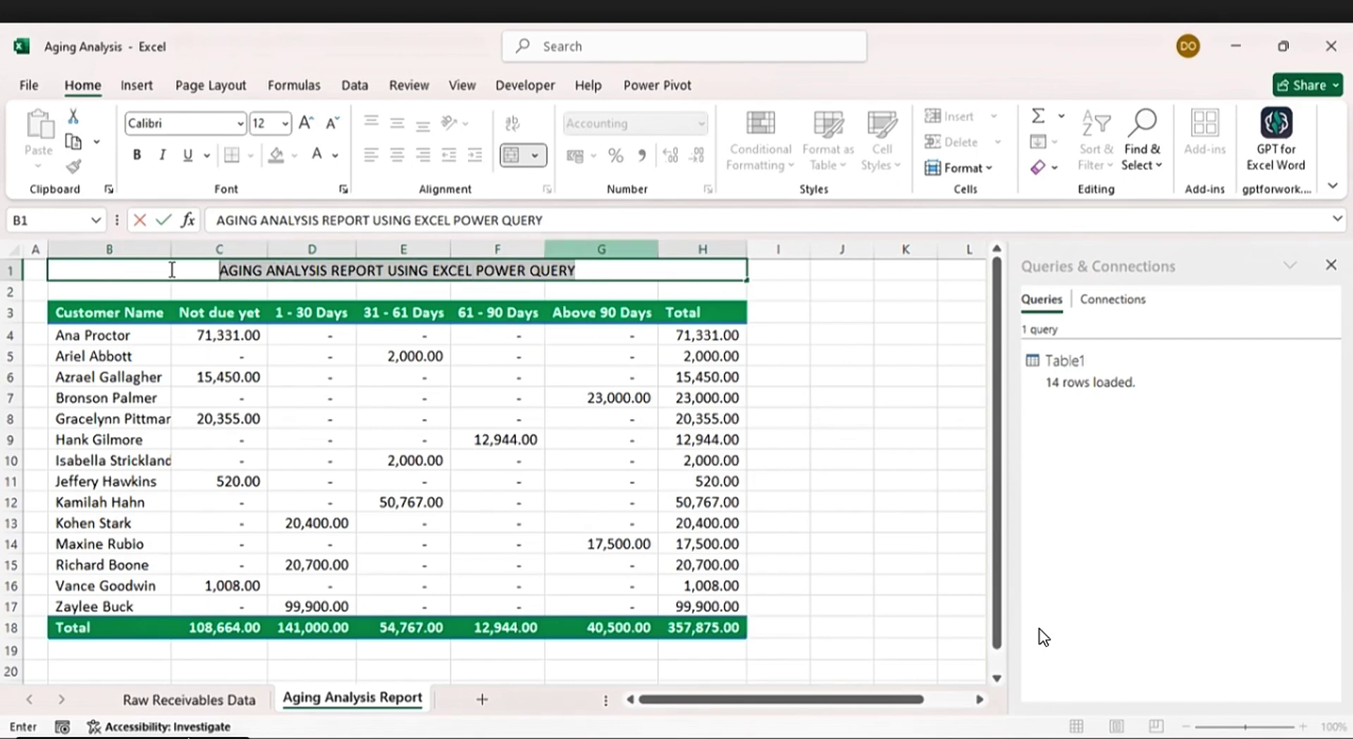
left_click(335, 354)
Step: Format the title in B1 with a green fill and a white, bold font in size 20
left_click(129, 268)
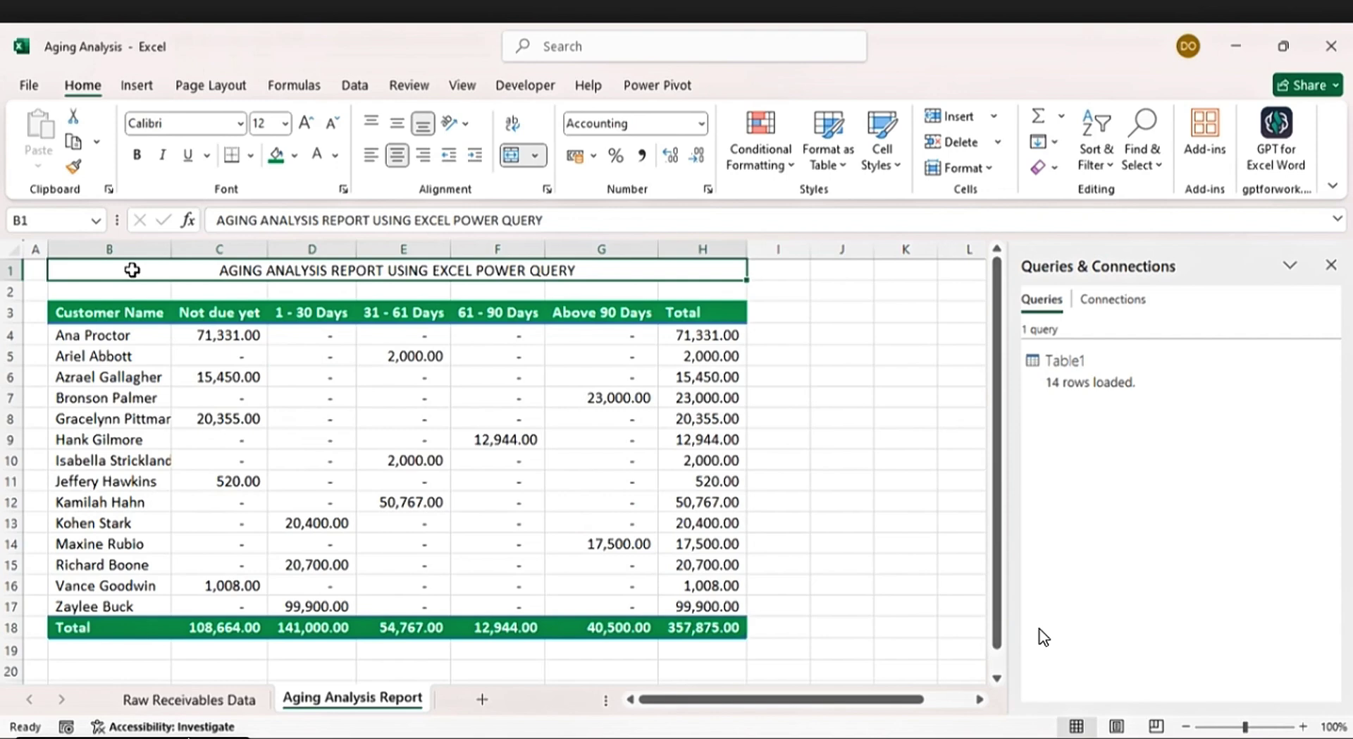
left_click(281, 161)
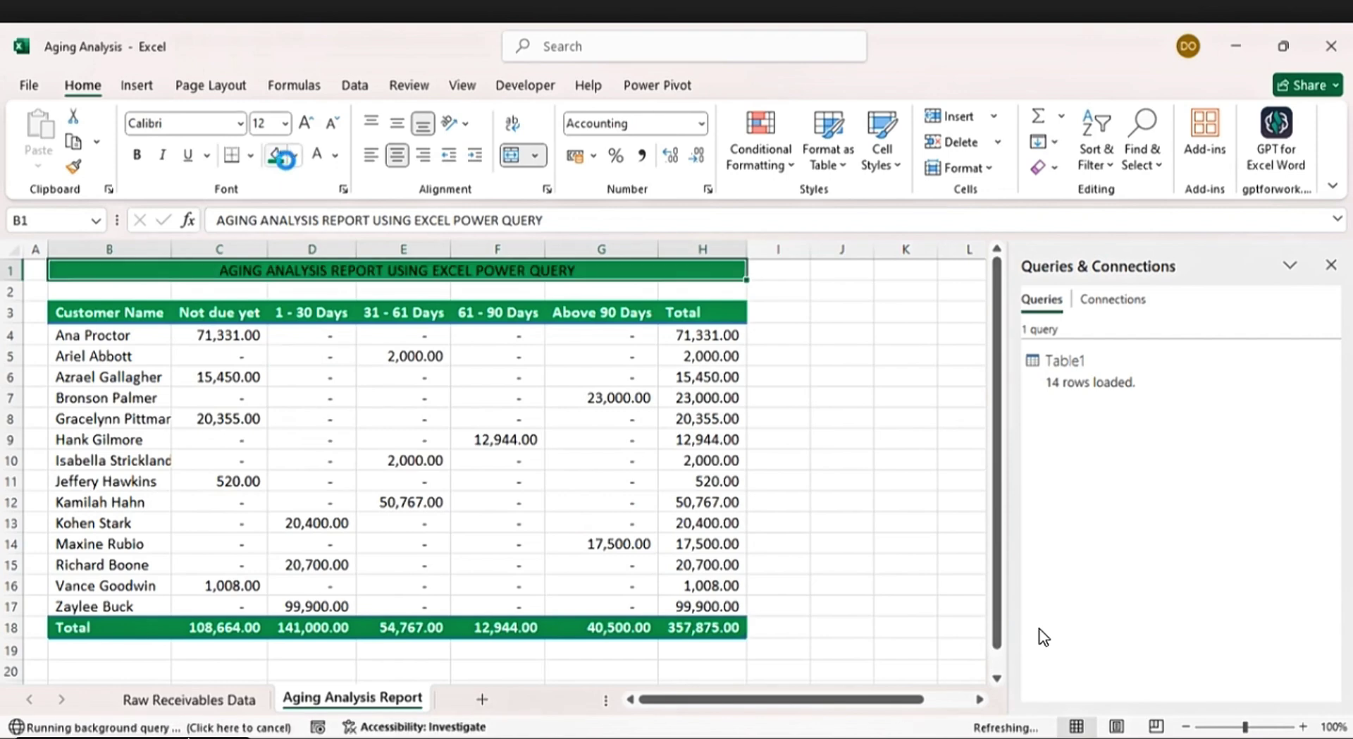
left_click(315, 163)
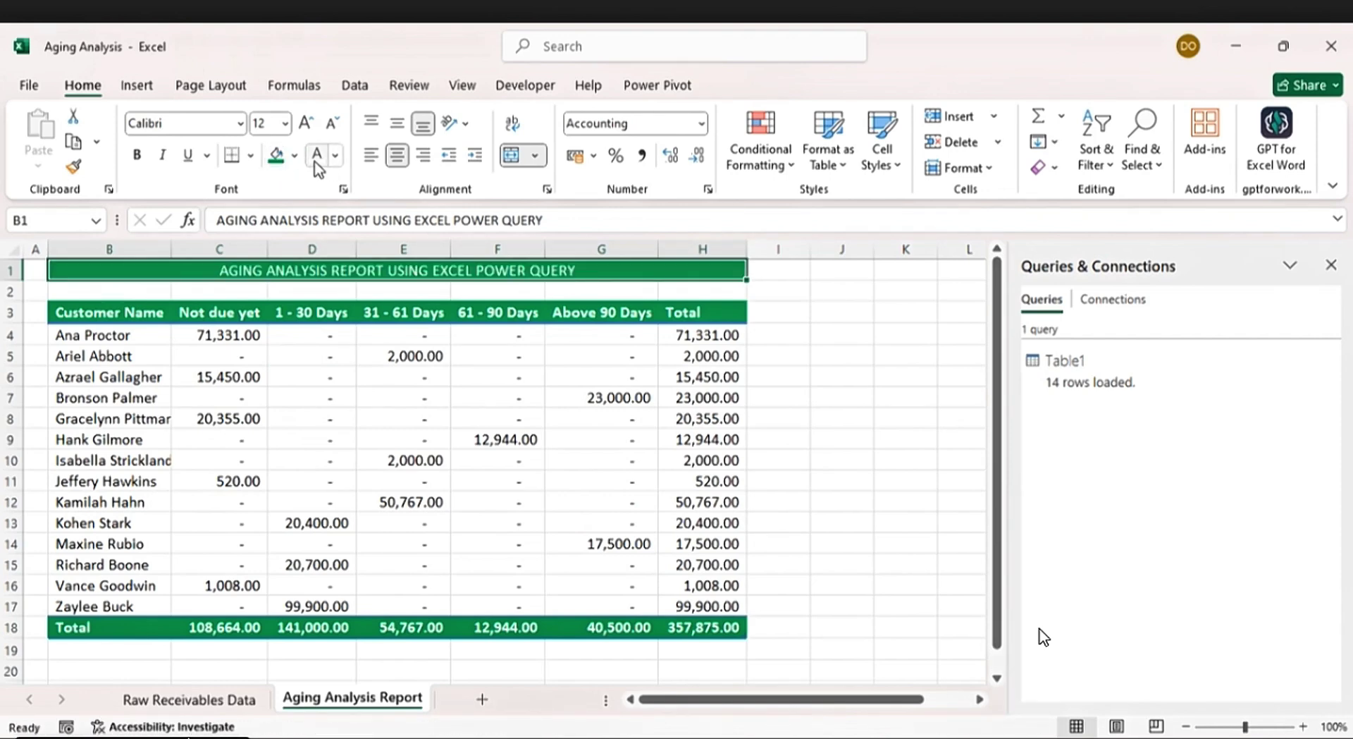
left_click(139, 157)
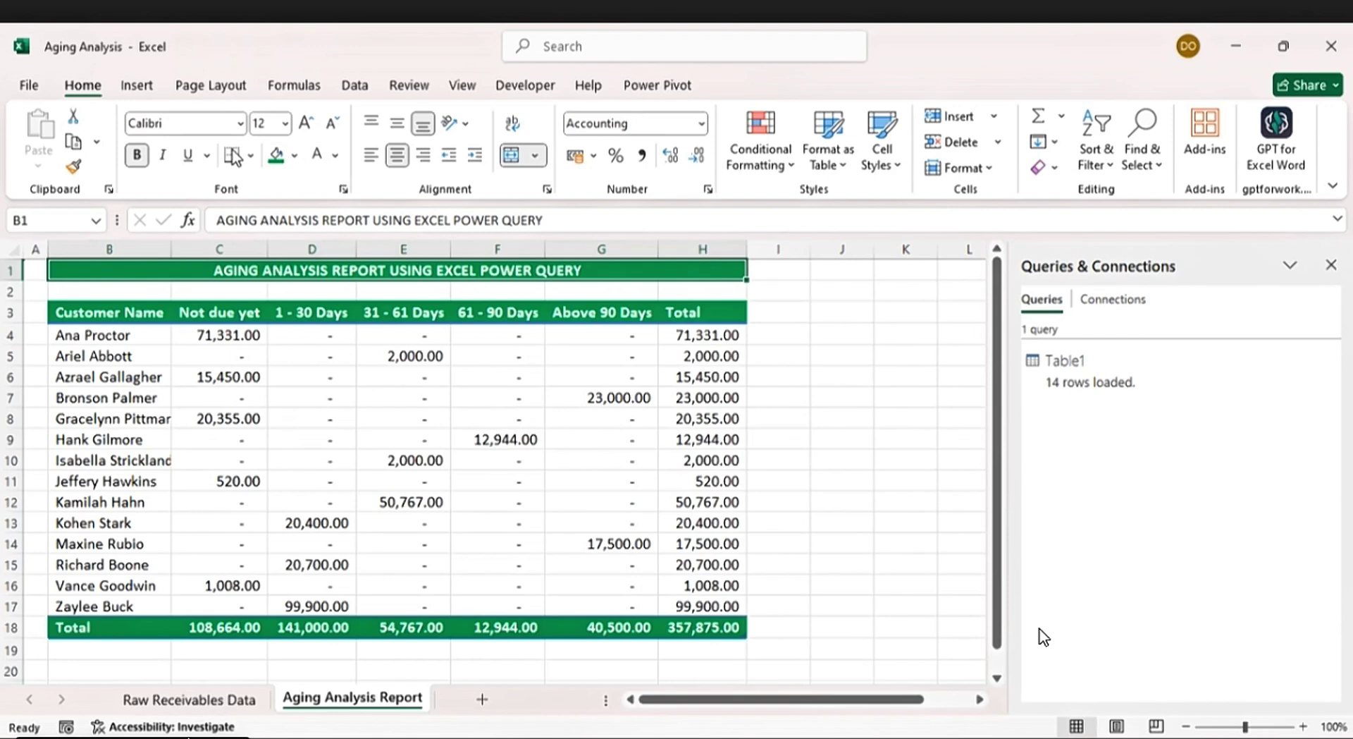
left_click(285, 124)
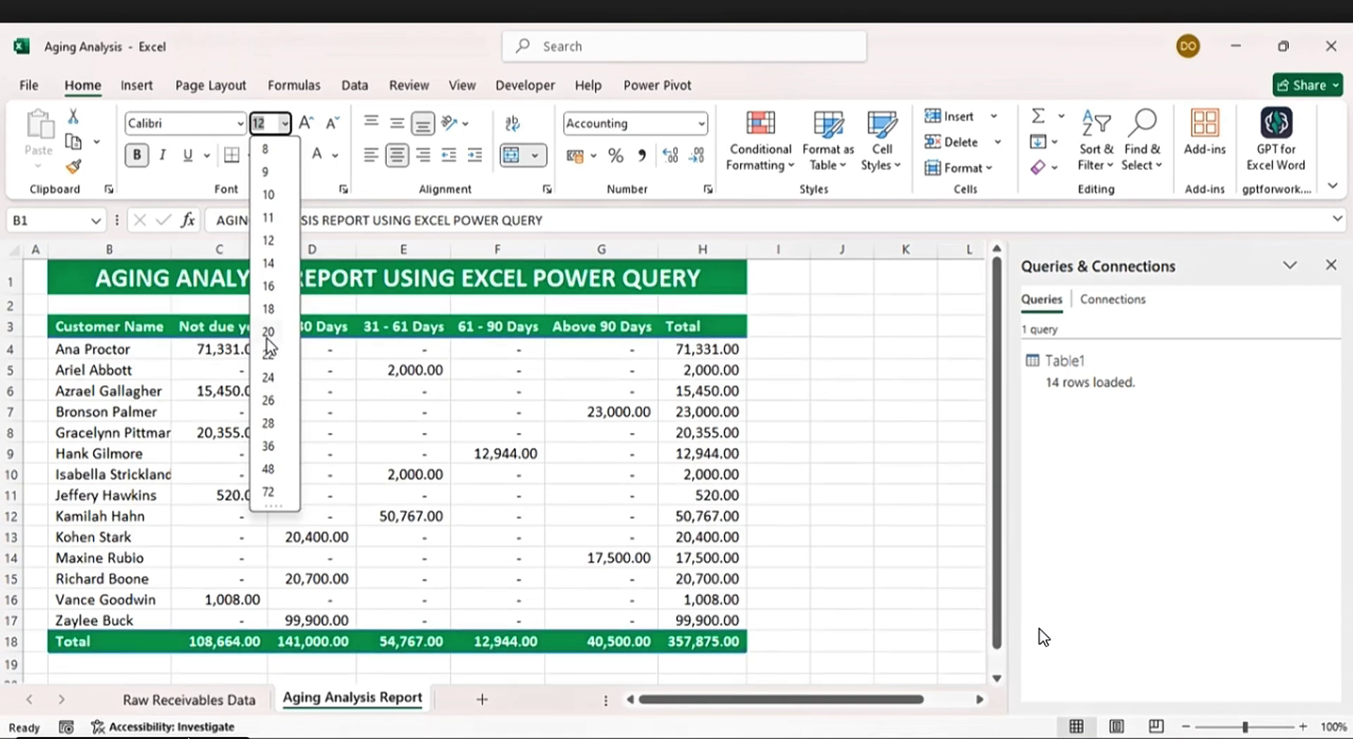
left_click(268, 335)
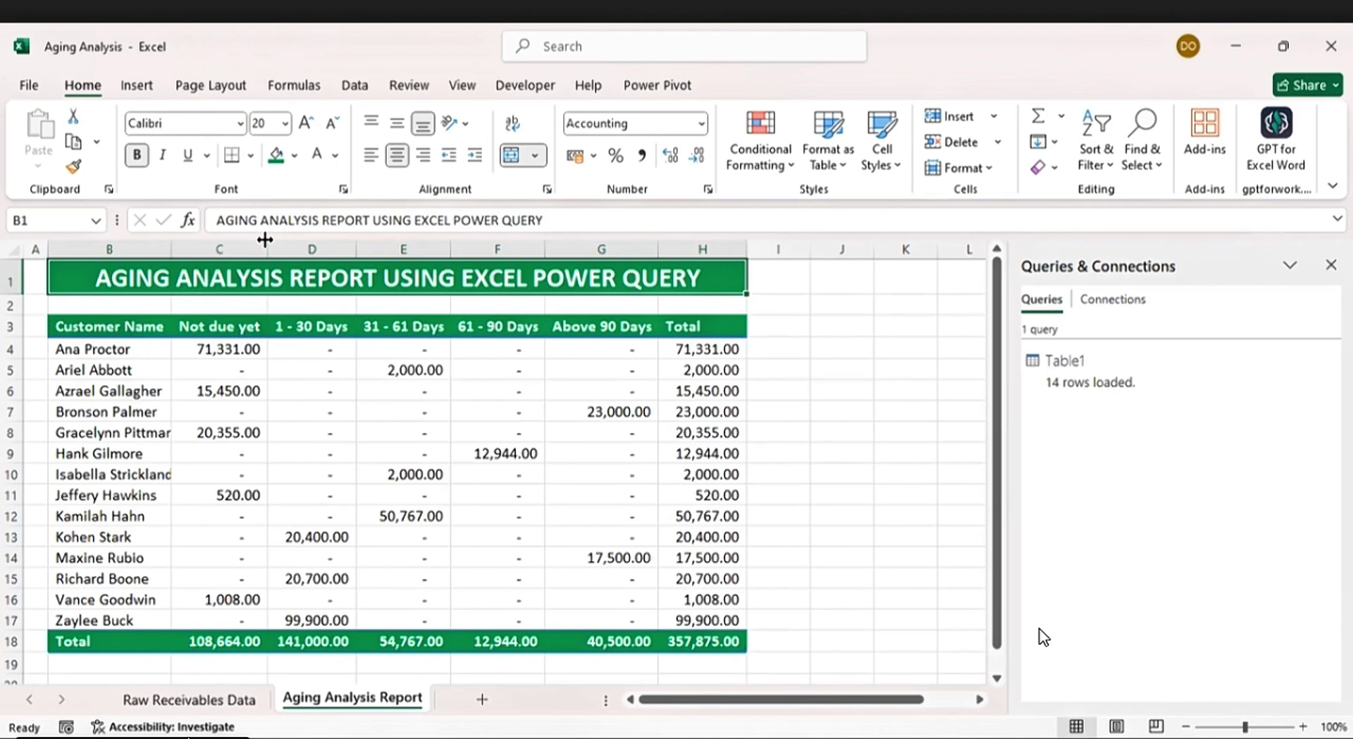
Step: Widen columns C and H slightly and set the font size of the table range B3:H18 to 11
left_click_drag(265, 240, 278, 241)
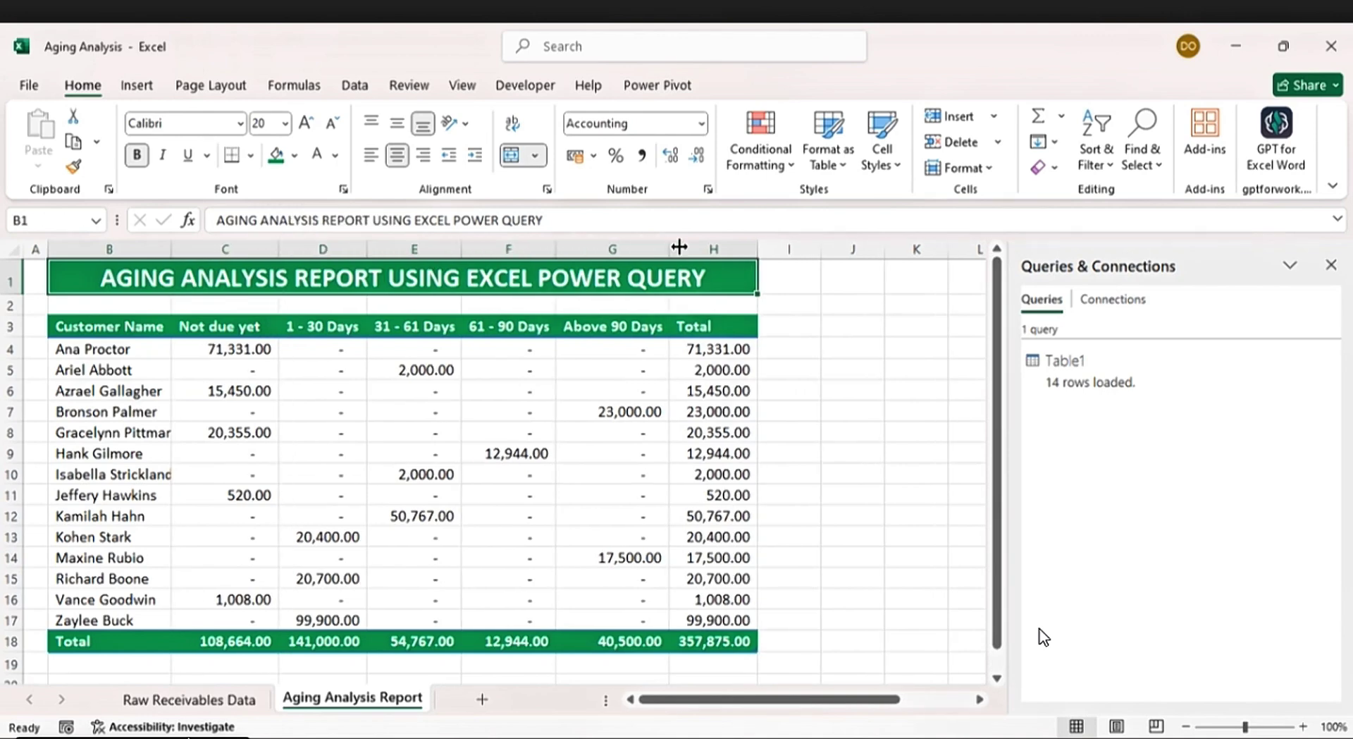
left_click_drag(758, 248, 779, 253)
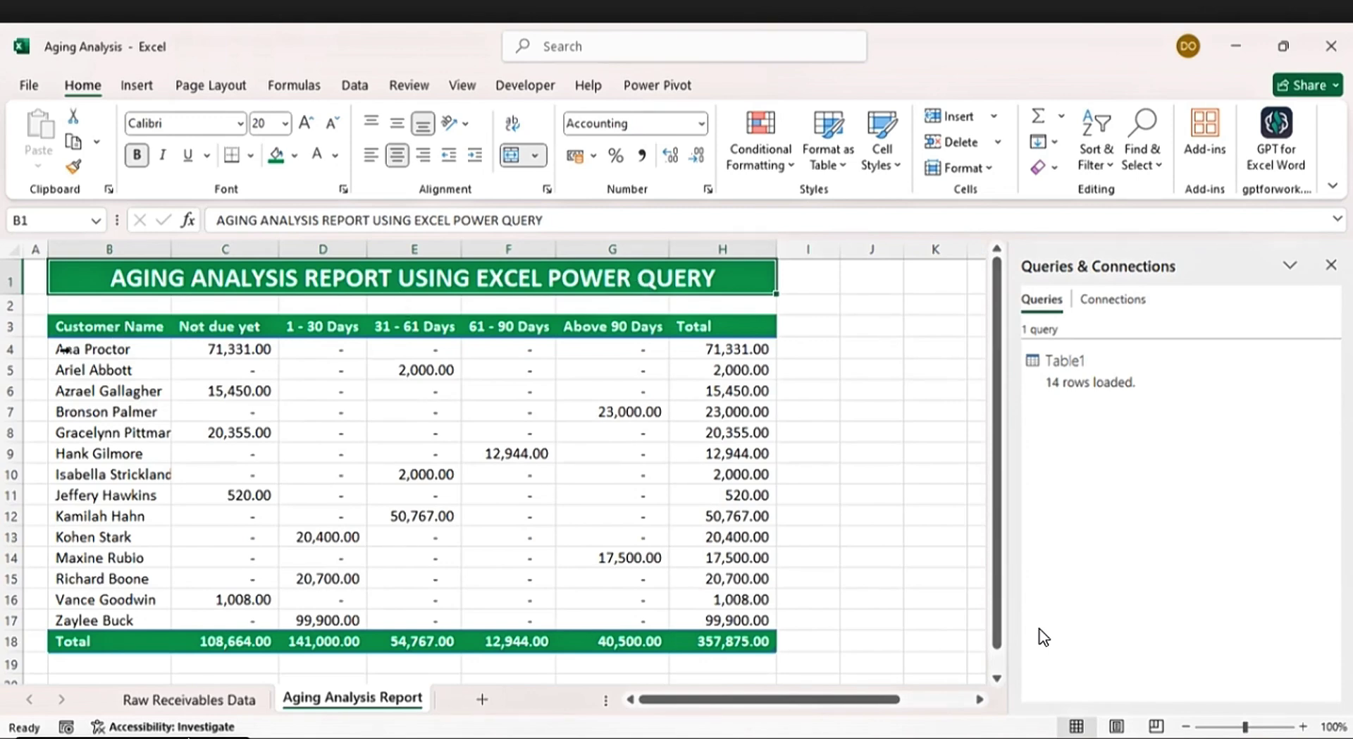
left_click_drag(63, 348, 738, 519)
left_click_drag(83, 326, 764, 642)
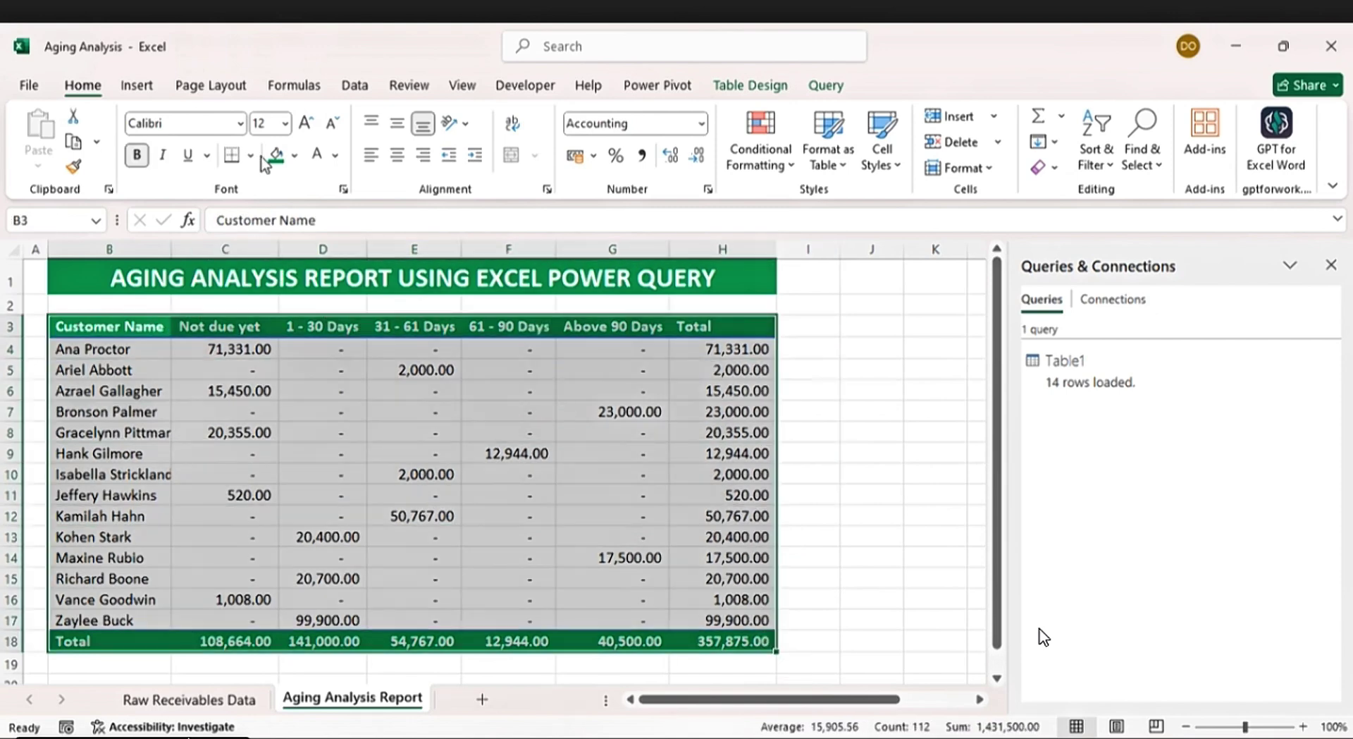
left_click(285, 124)
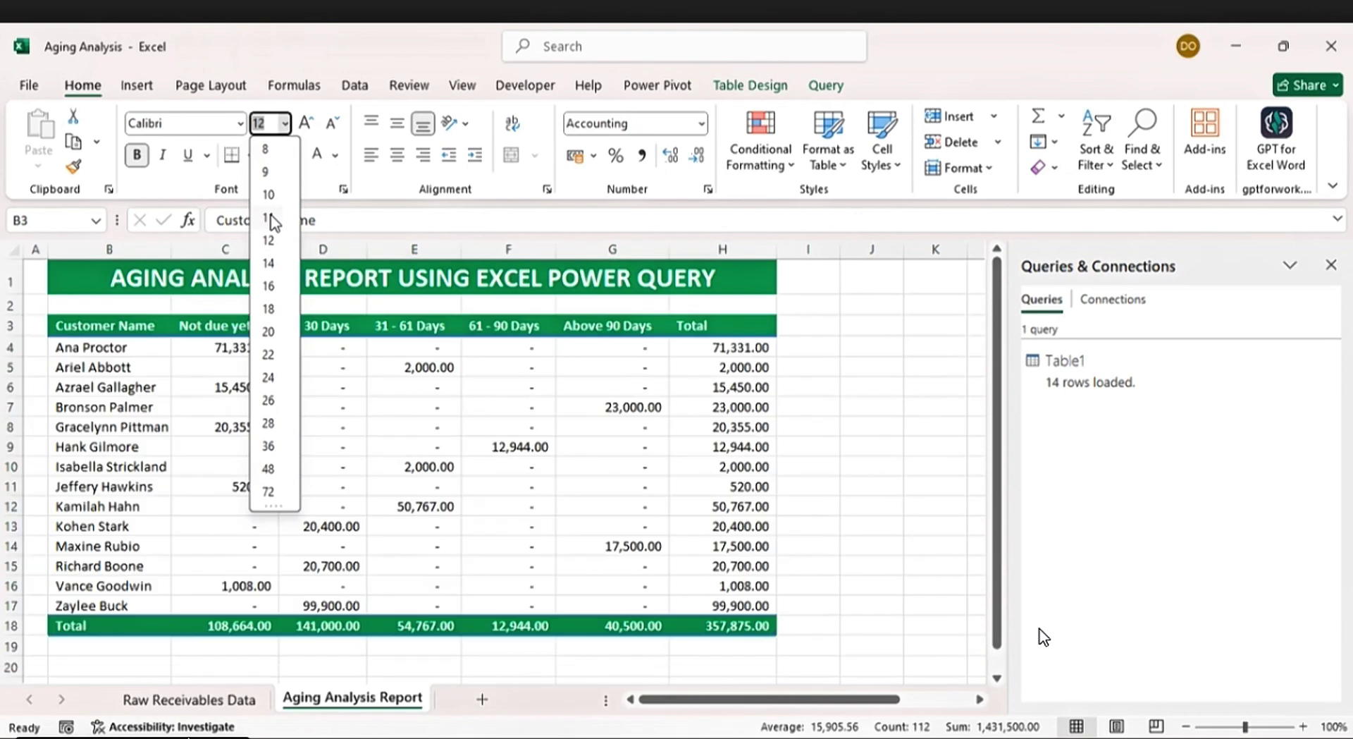
left_click(270, 218)
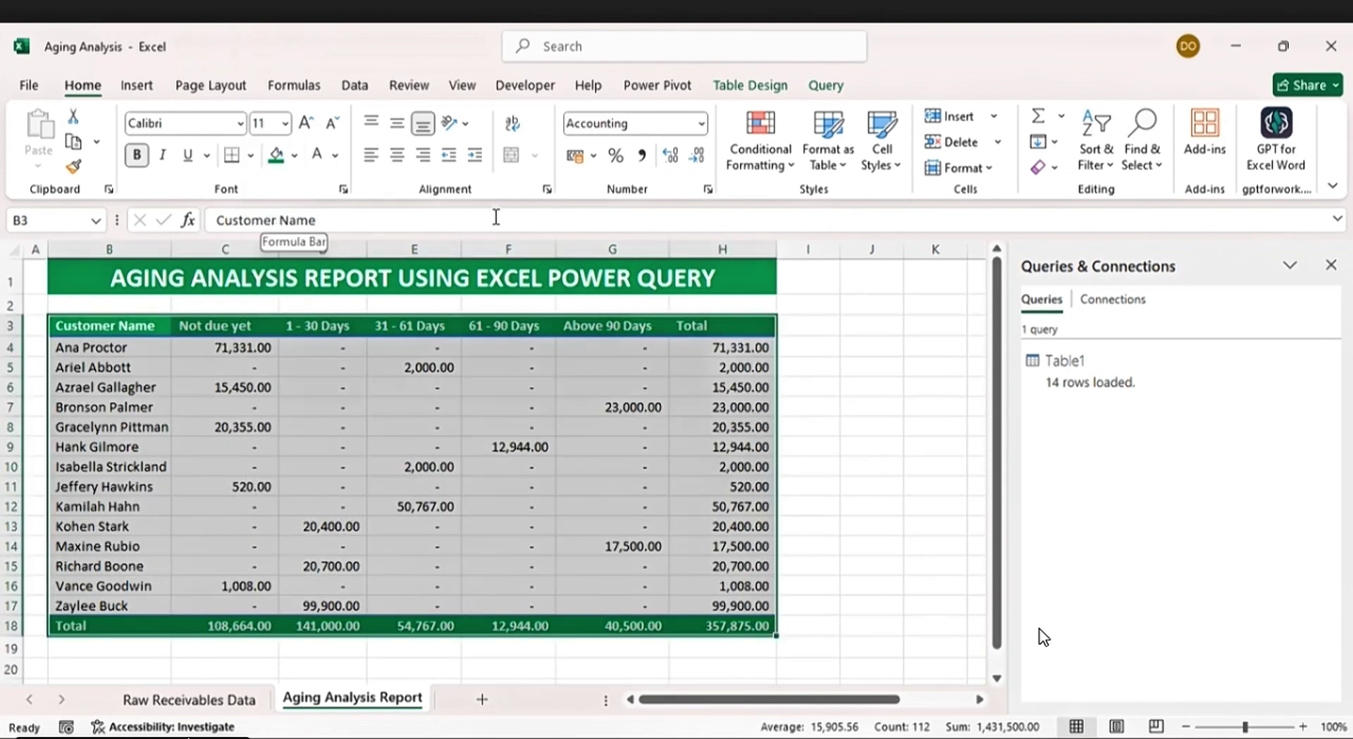
Step: Widen column B slightly and make the title row, row 1, a little taller
left_click_drag(170, 249, 174, 249)
left_click_drag(14, 293, 14, 299)
Step: Set the title's font size to 22 and widen column H a little more
left_click(259, 283)
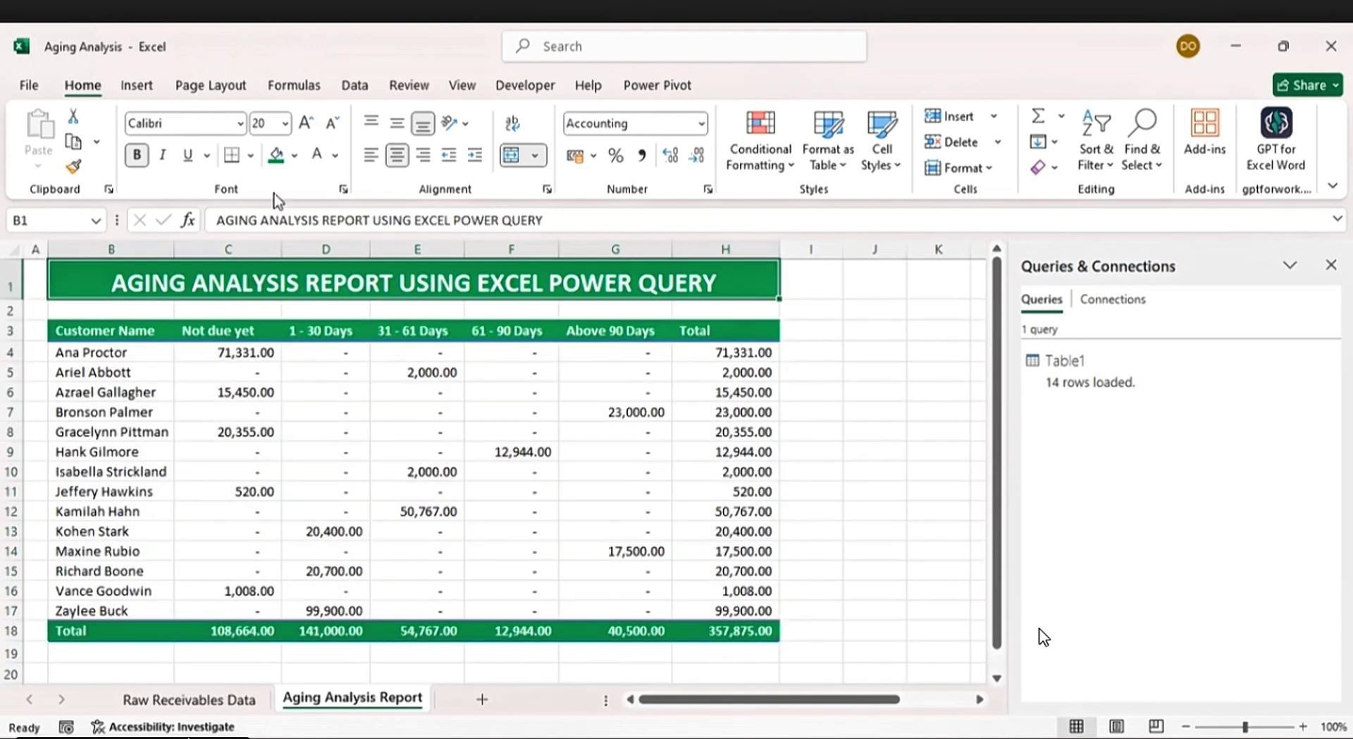
left_click(286, 126)
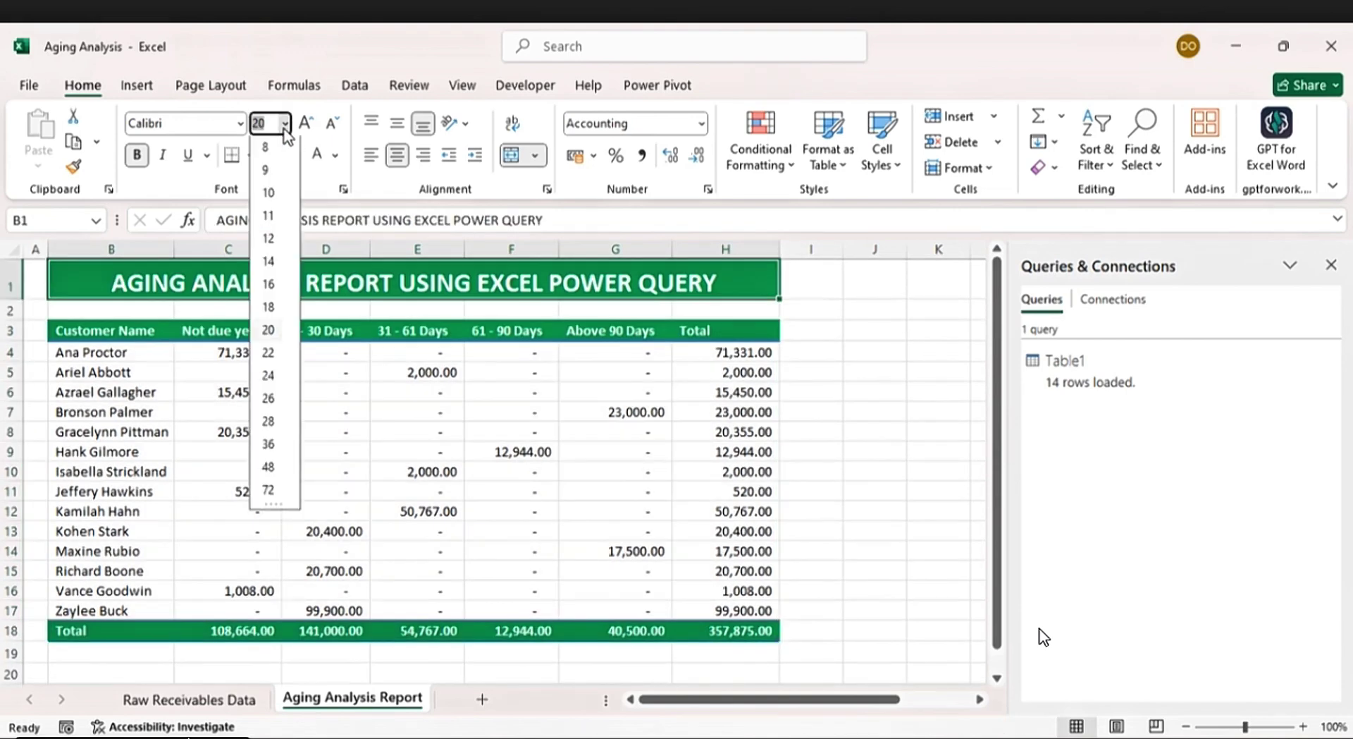
left_click(268, 354)
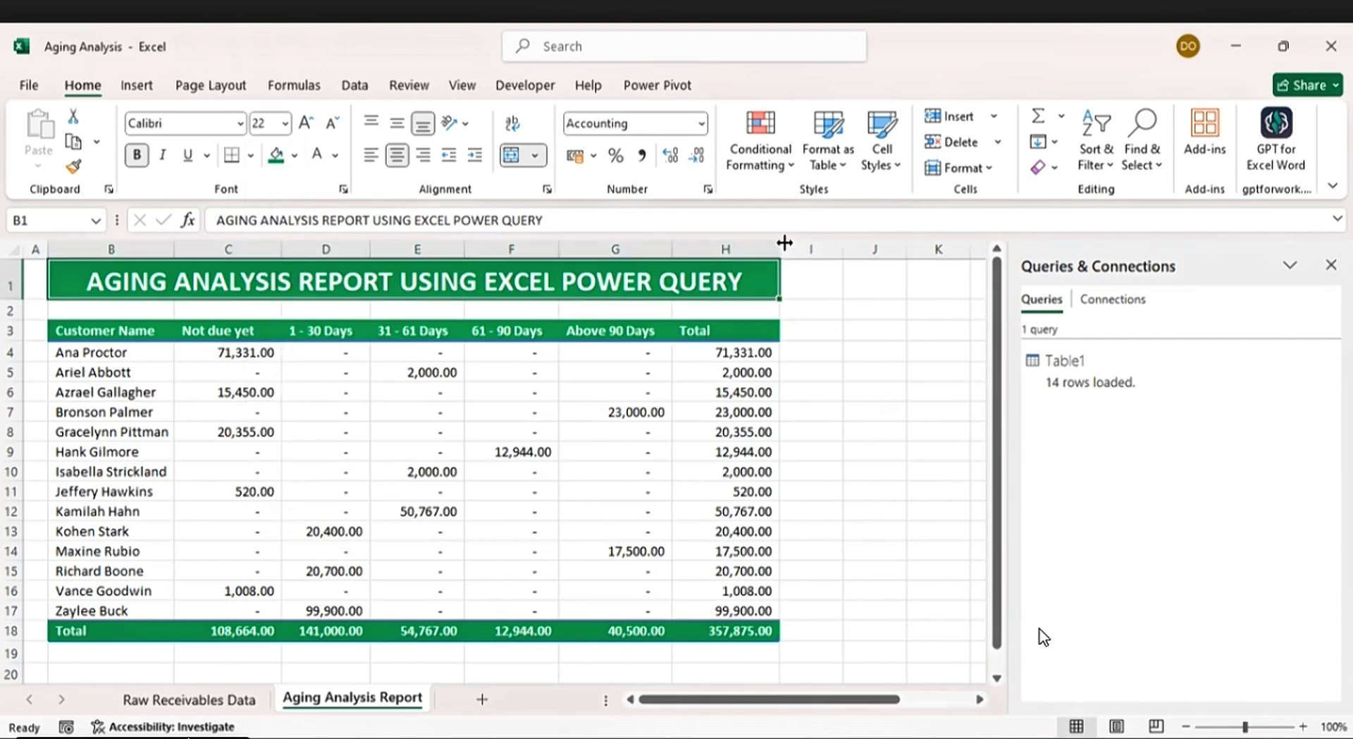
left_click_drag(783, 240, 805, 240)
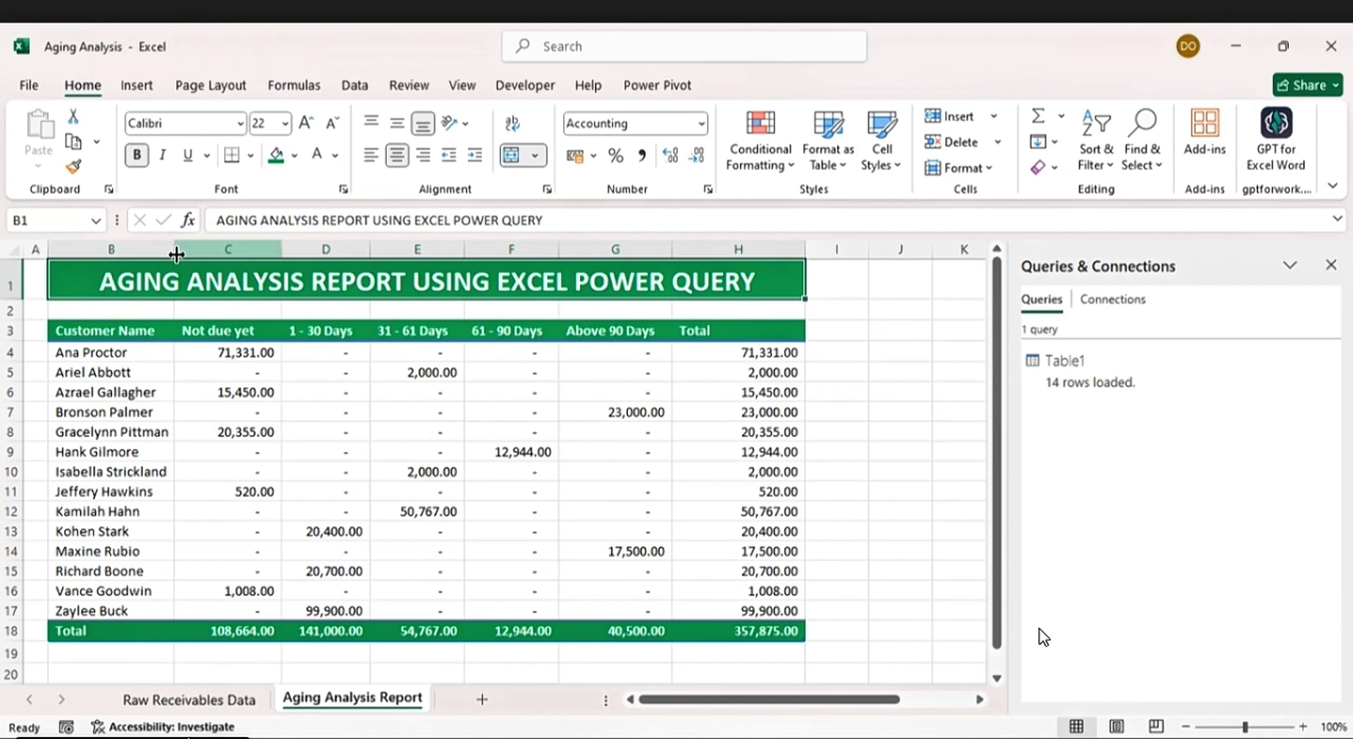
Step: Widen column B a little more and refresh all of the workbook's data connections
left_click_drag(174, 254, 203, 252)
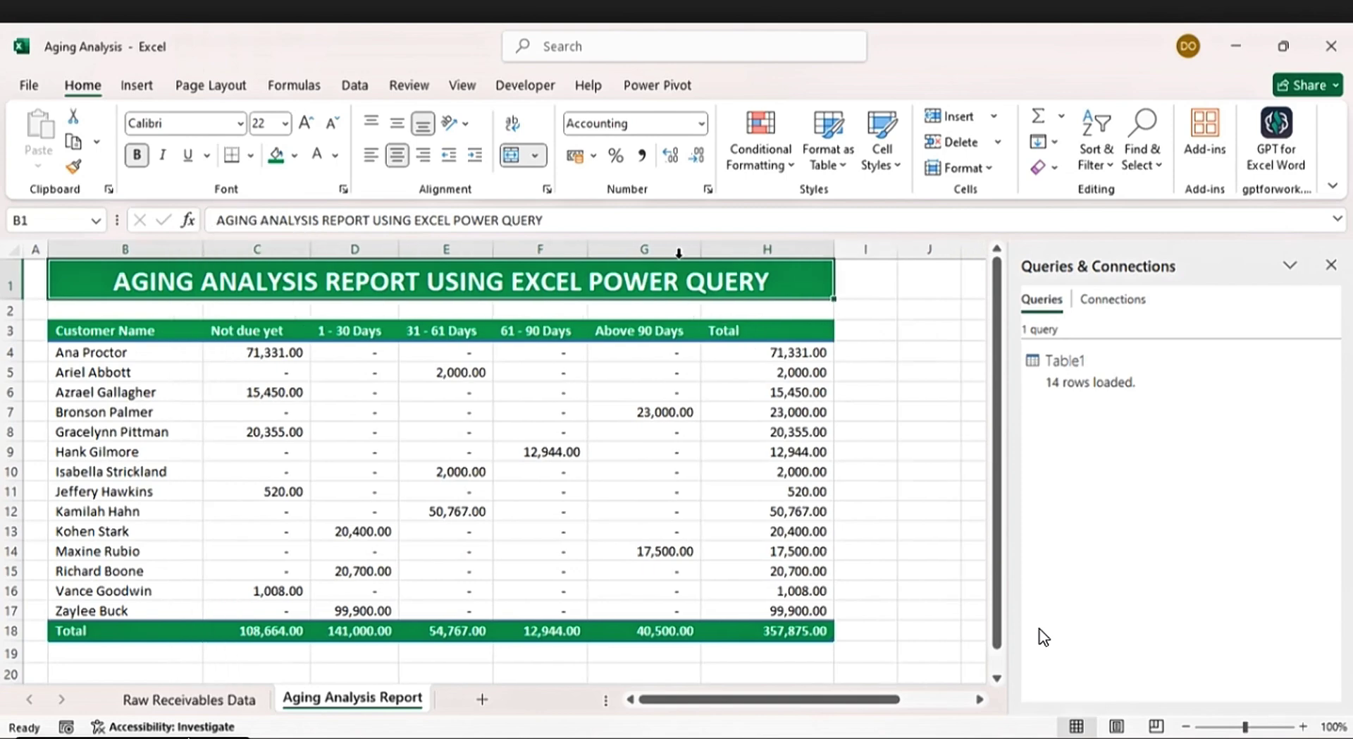
left_click(871, 321)
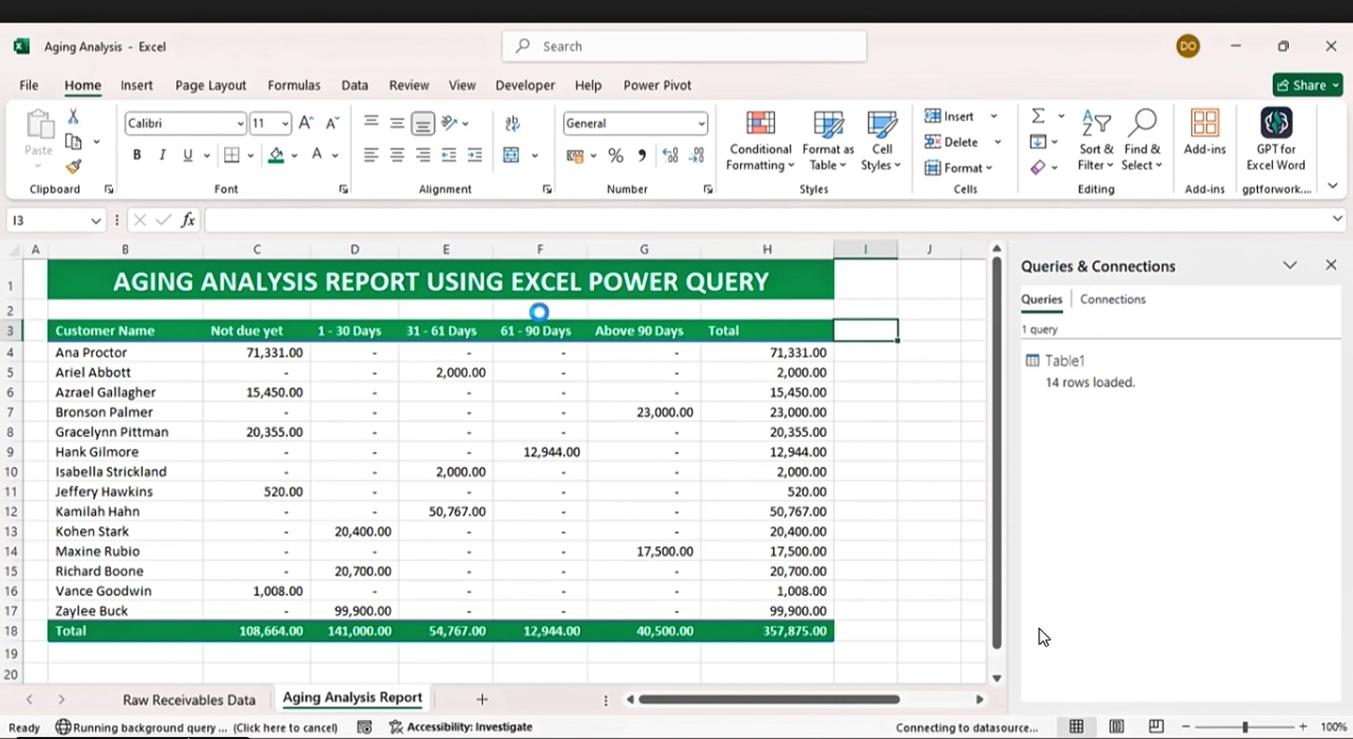
key("ctrl+alt+F5")
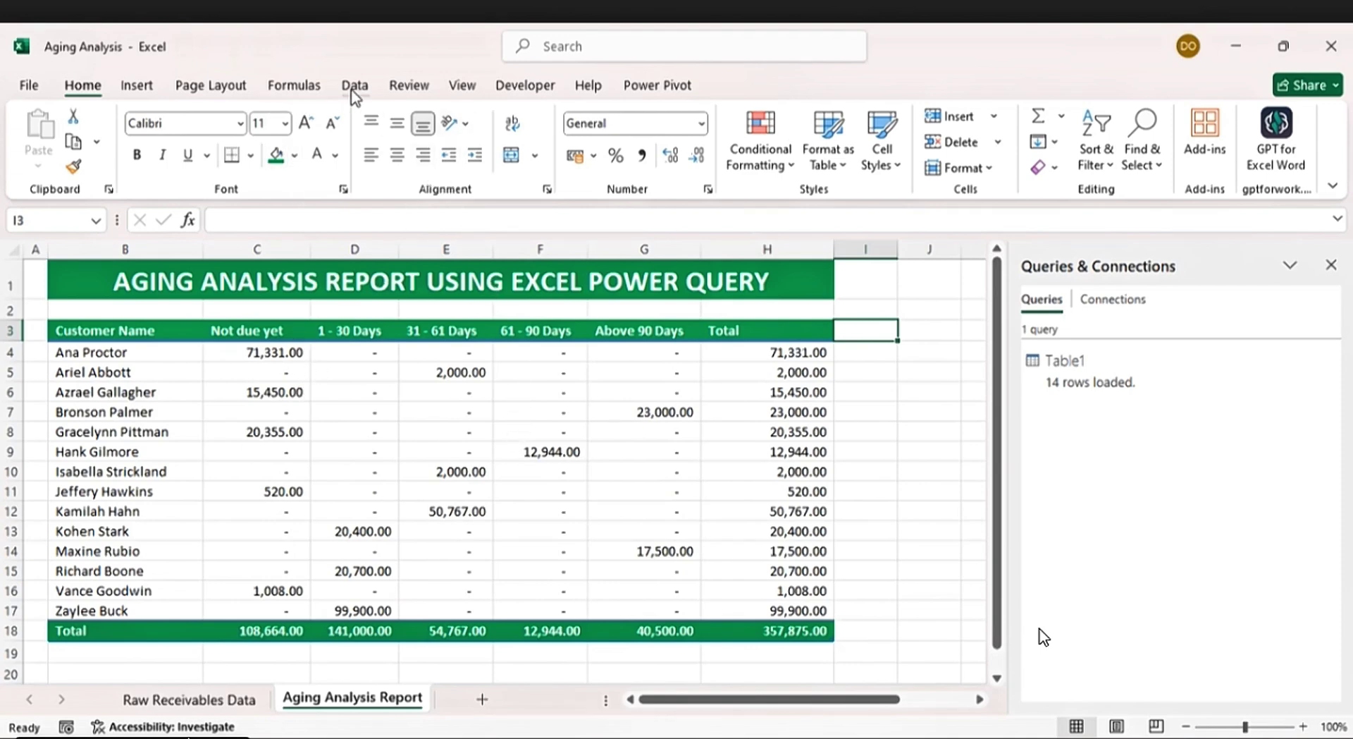
Step: On the Raw Receivables Data sheet, start table row 17 with a copy of the last invoice number, changing its final two digits to 50
left_click(183, 701)
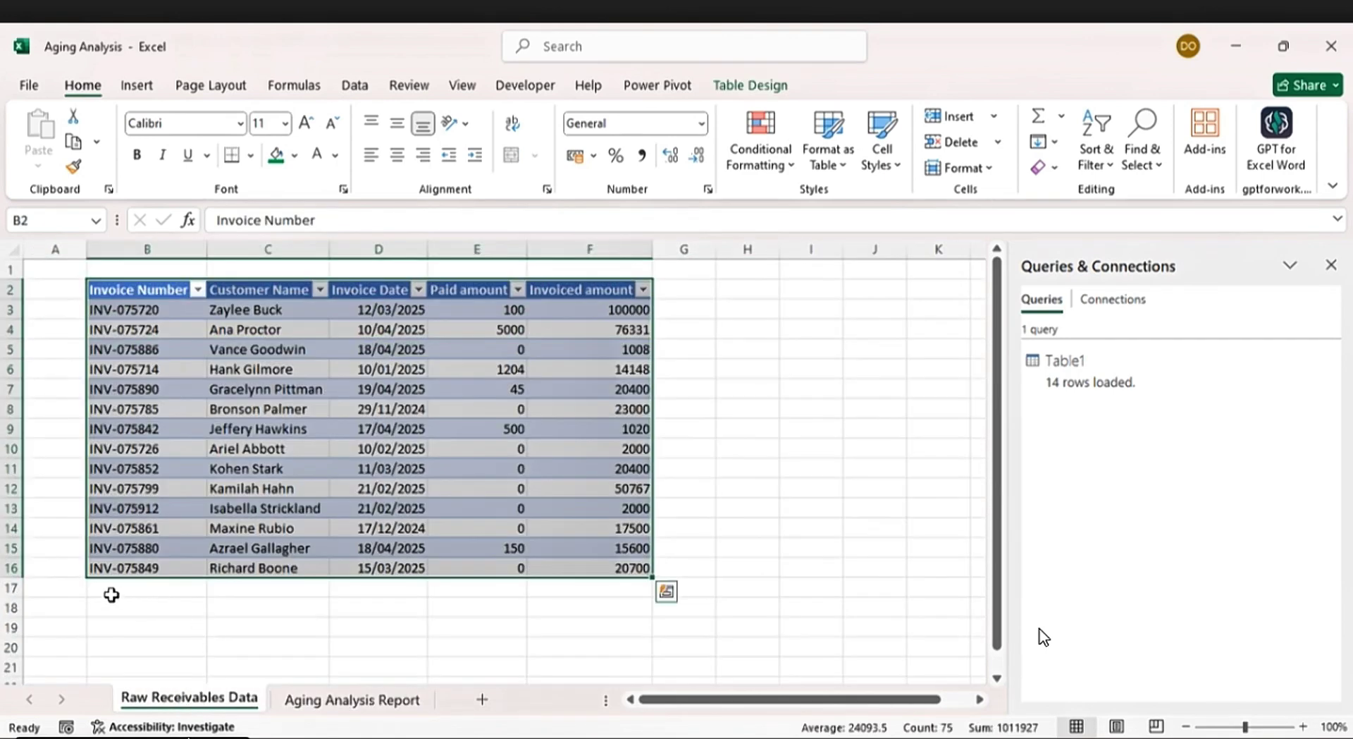
left_click(110, 588)
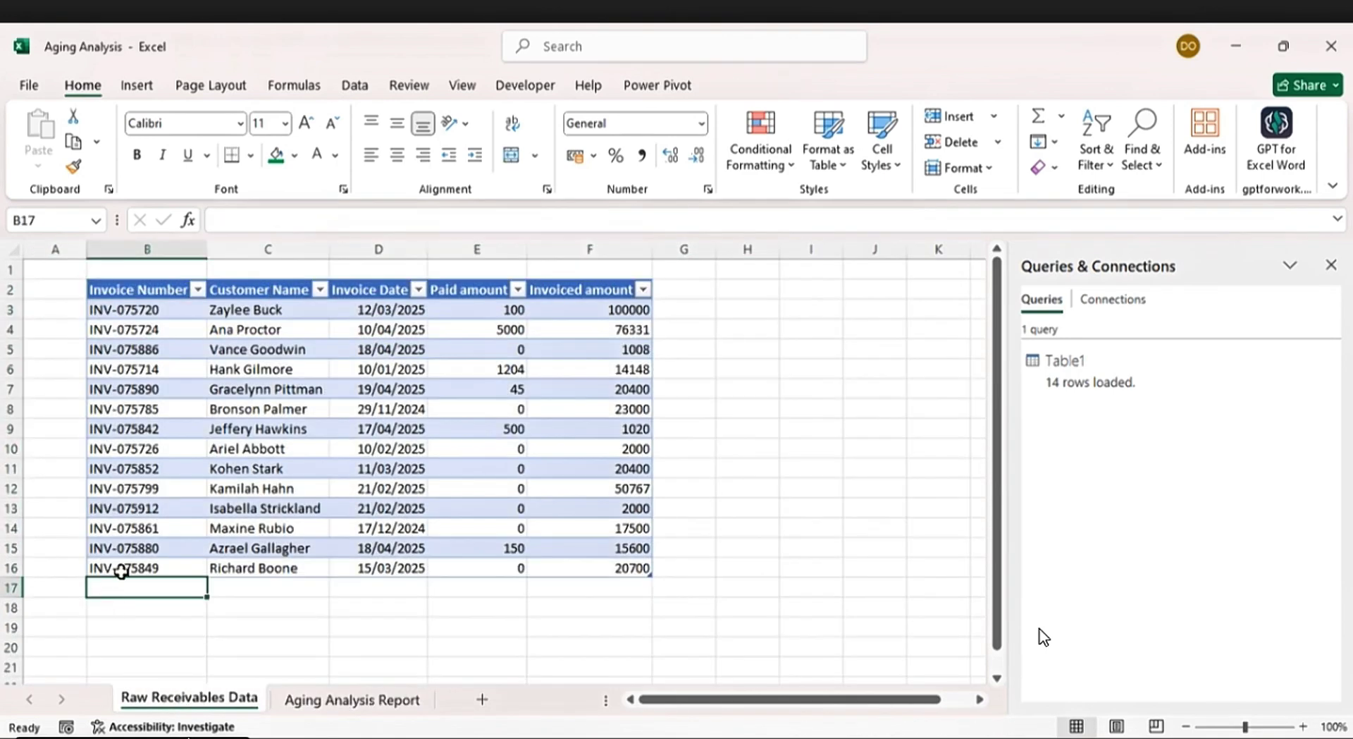
left_click(122, 571)
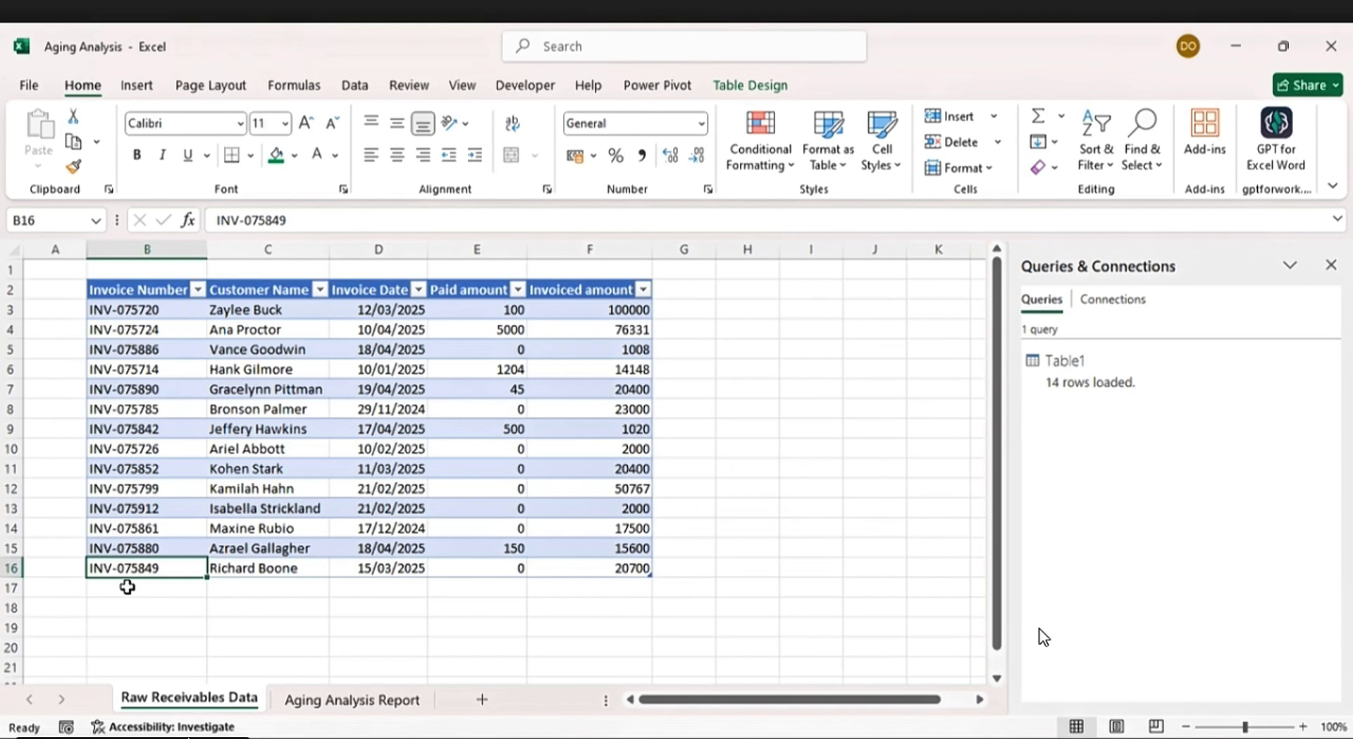
key("ctrl+c")
left_click(127, 586)
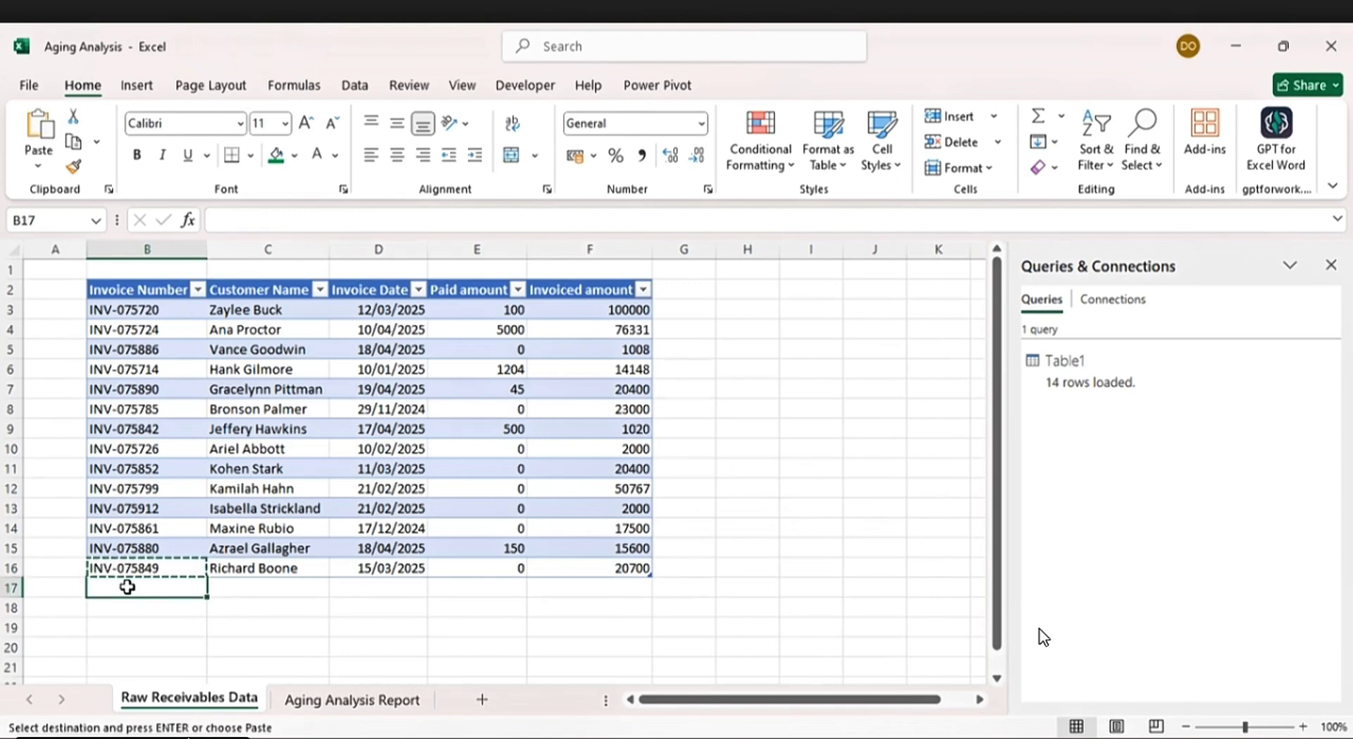
key("ctrl+v")
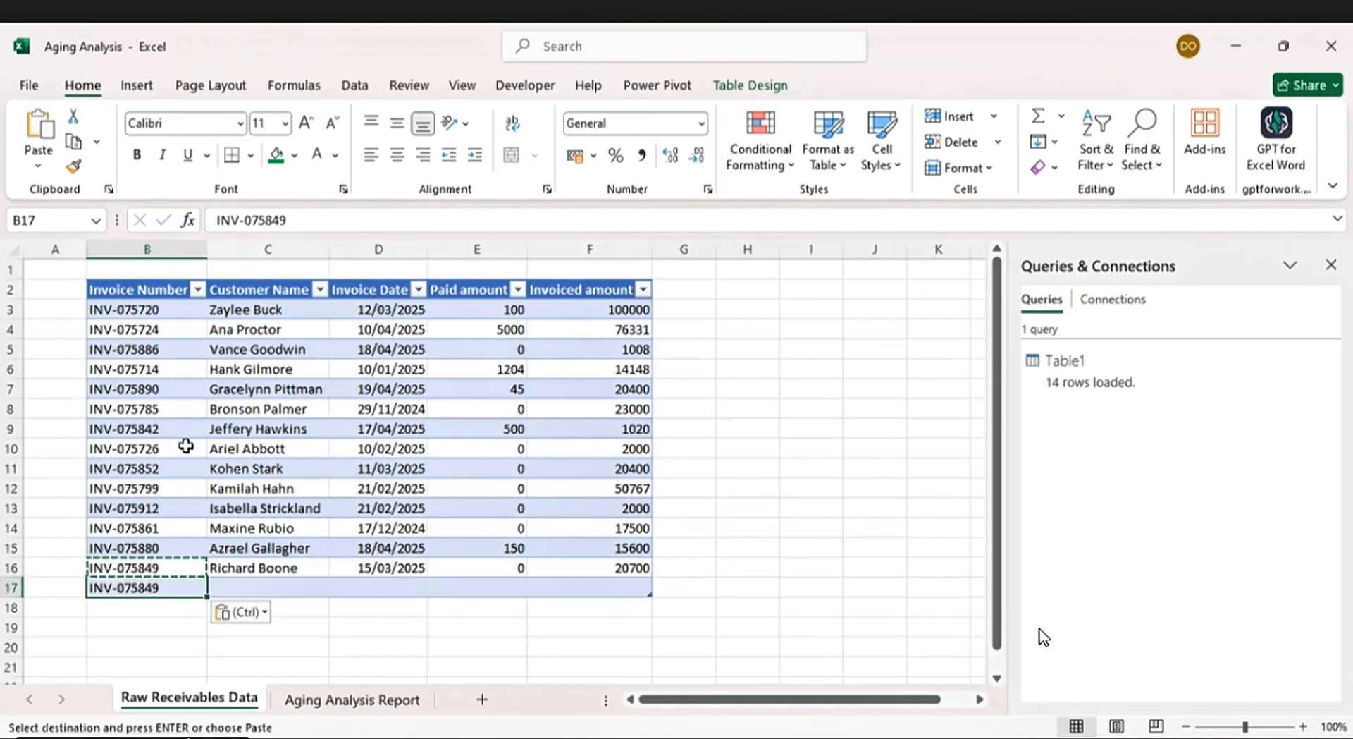
left_click(284, 219)
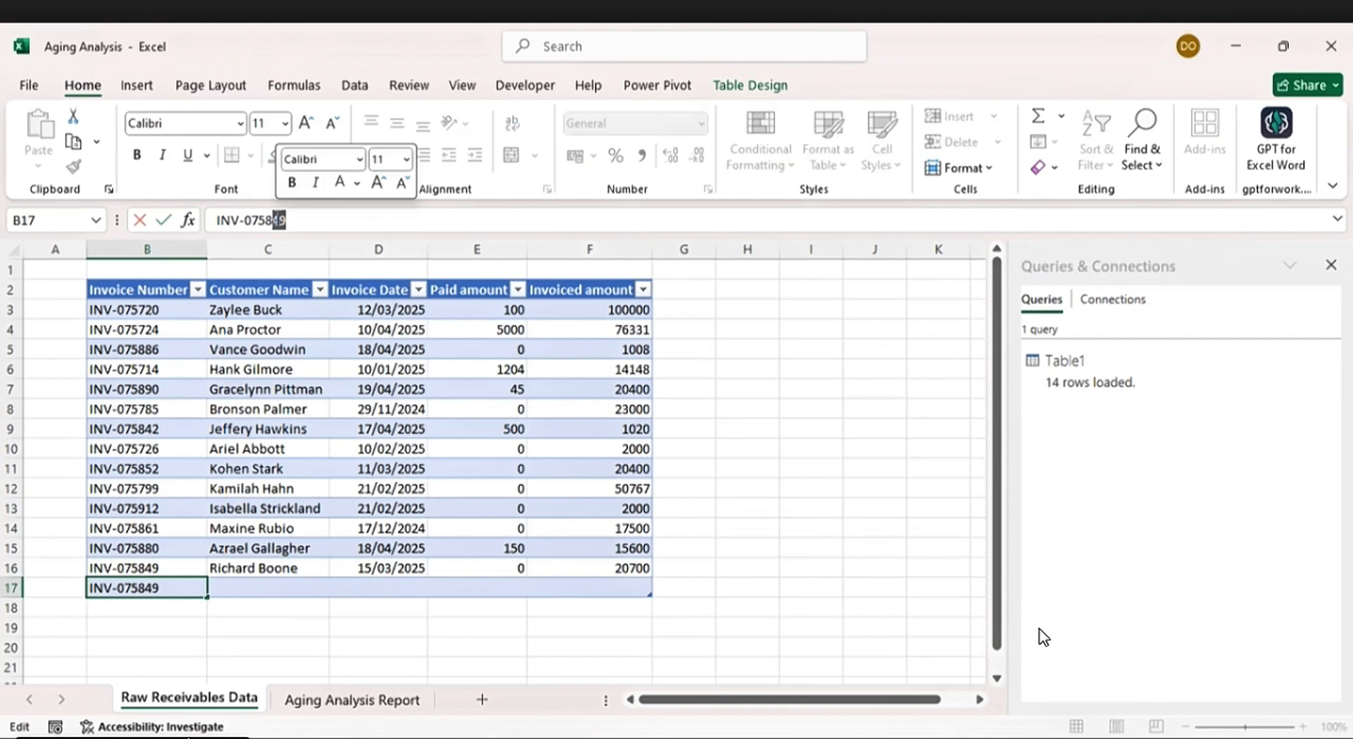
type("50")
Step: Enter the customer's first name and the invoice date 26/04/2025 in the new row 17
left_click(232, 588)
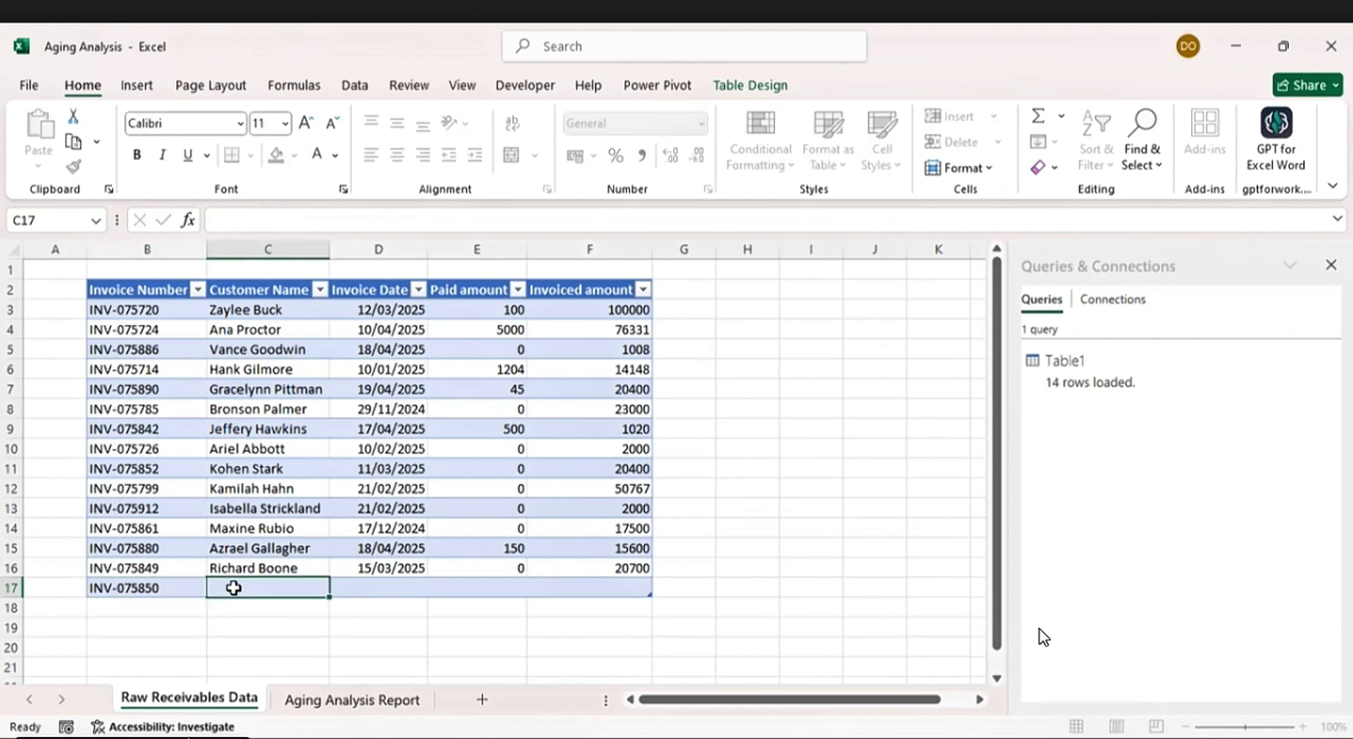
type("G")
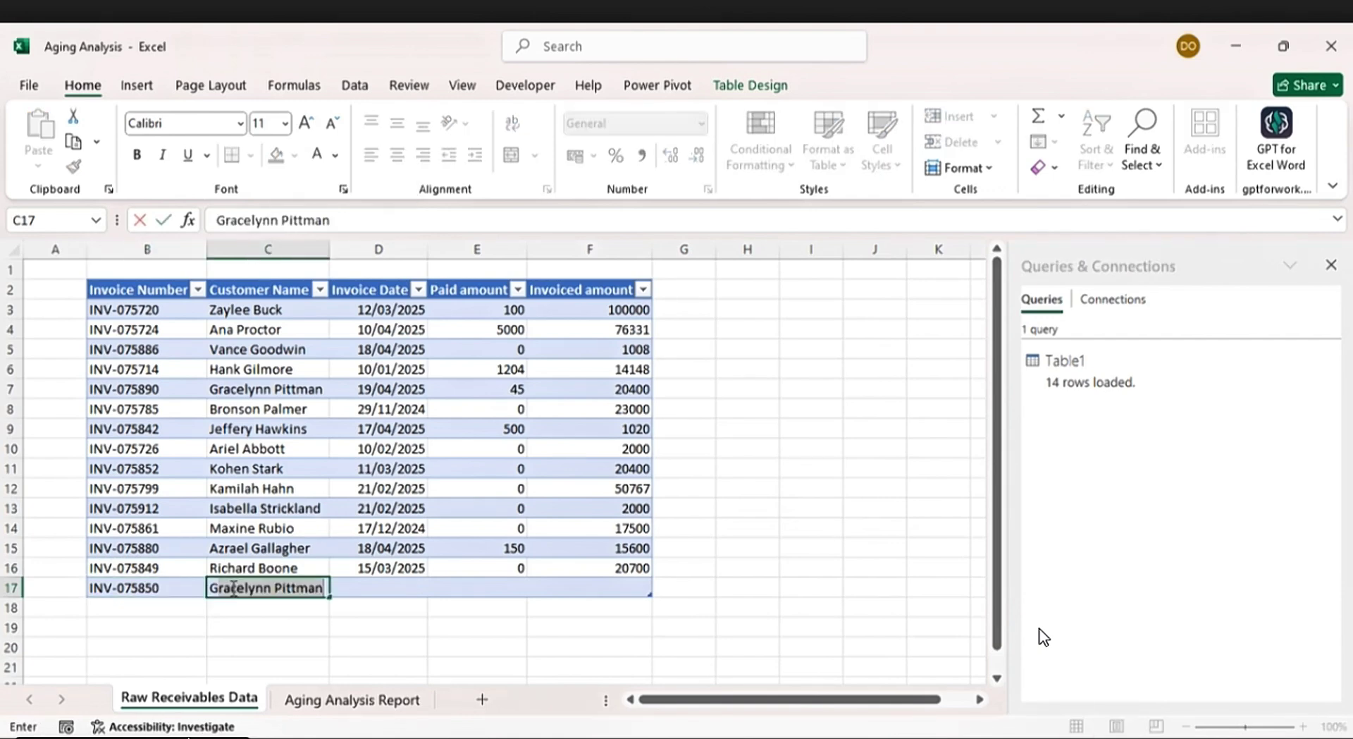
type("ia")
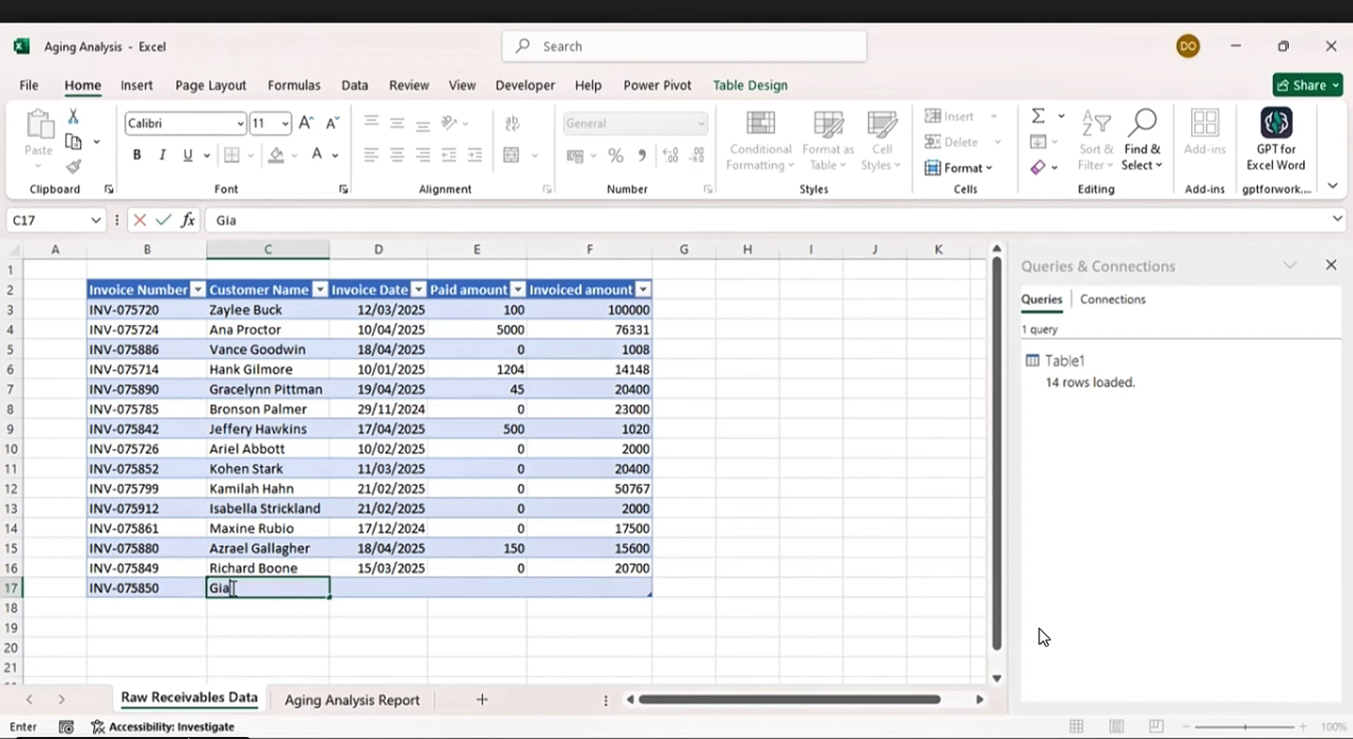
type("nna")
left_click(370, 585)
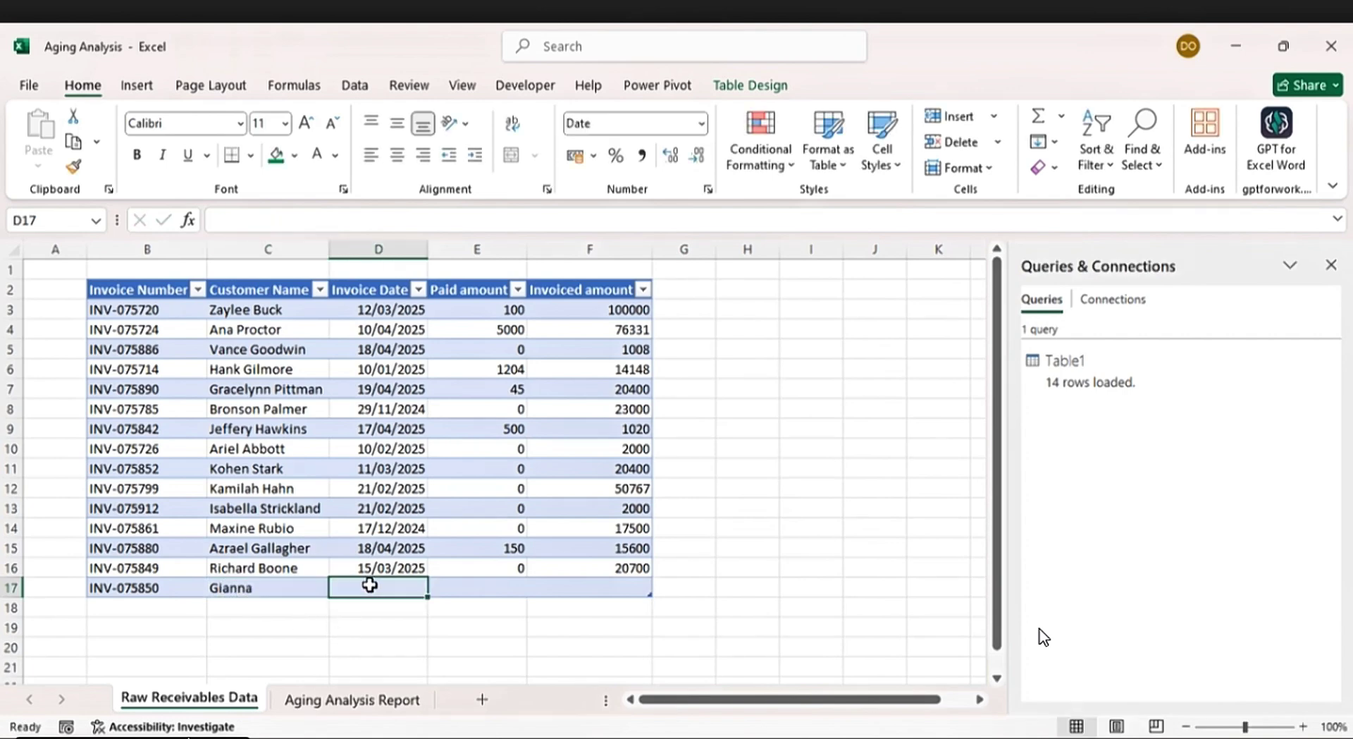
type("26")
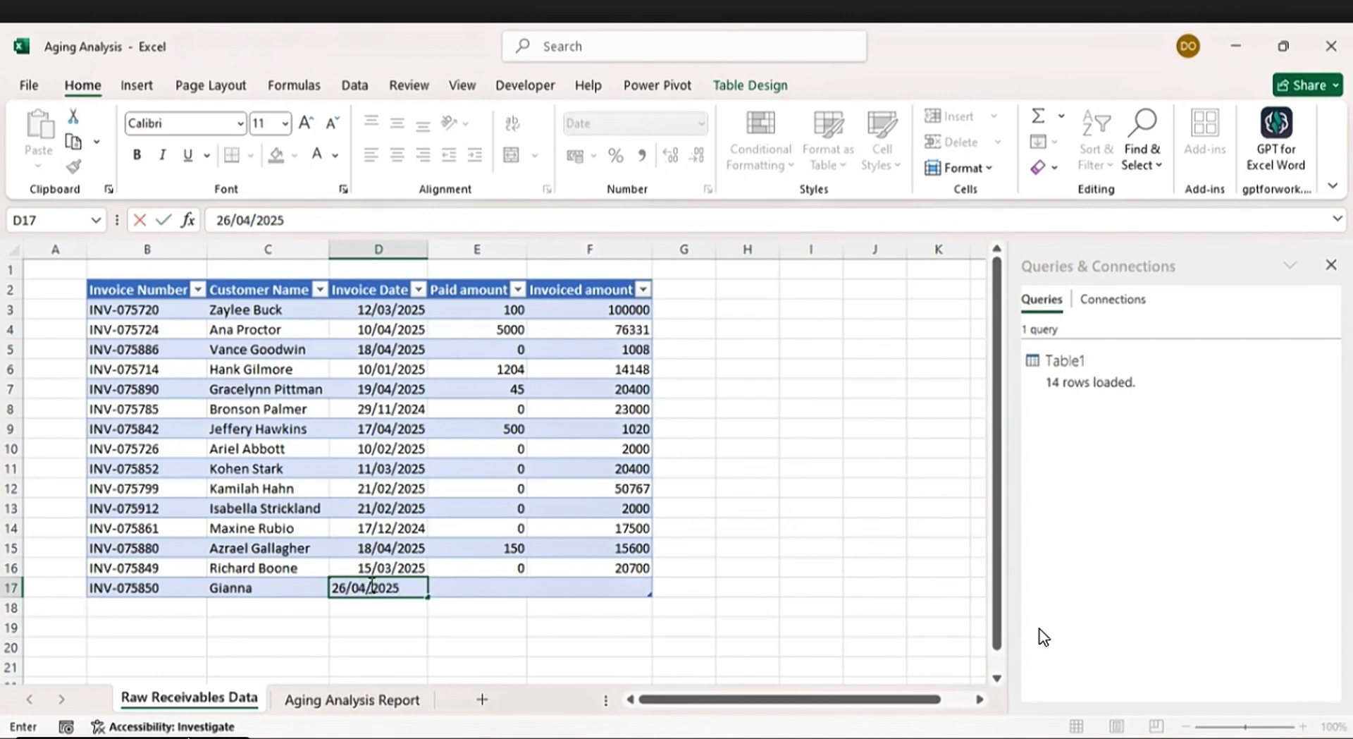
type("/04/2025")
Step: Complete row 17 with a paid amount of 0 and an invoiced amount of 50000
left_click(505, 588)
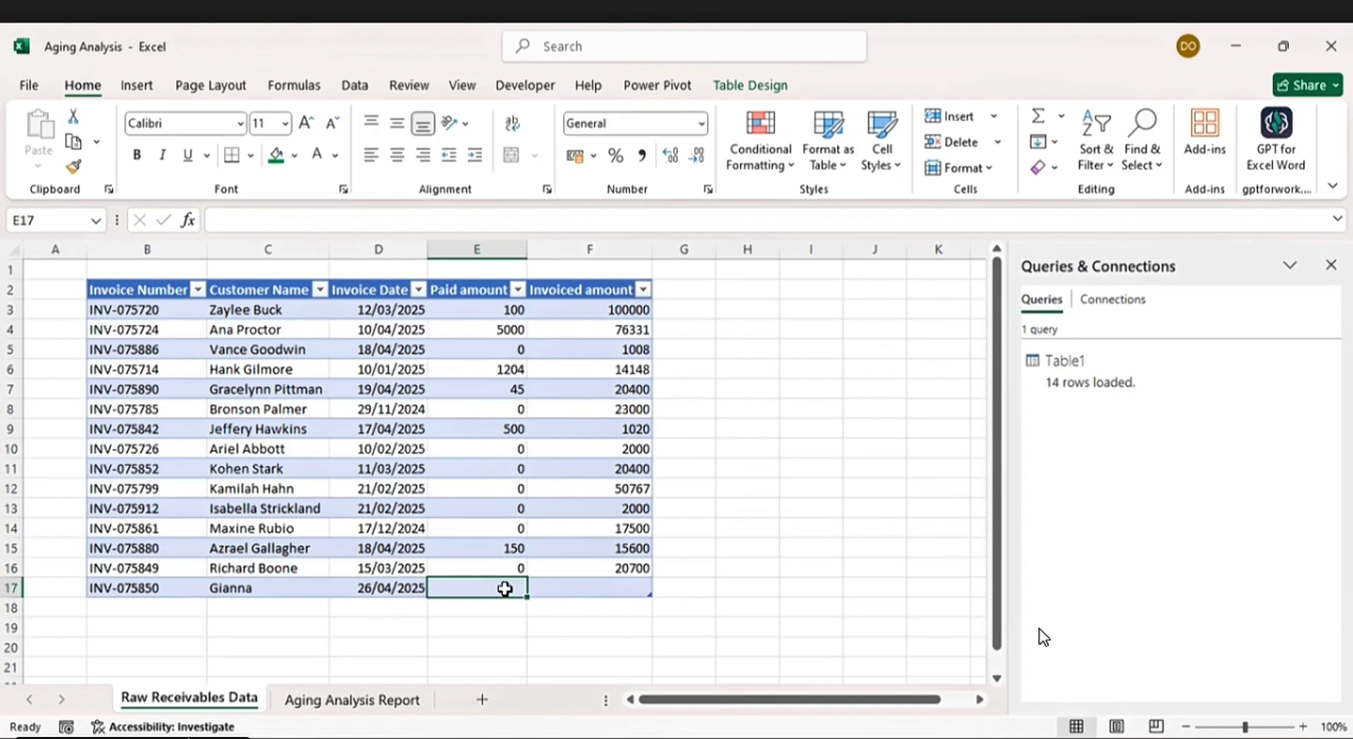
type("0")
left_click(597, 591)
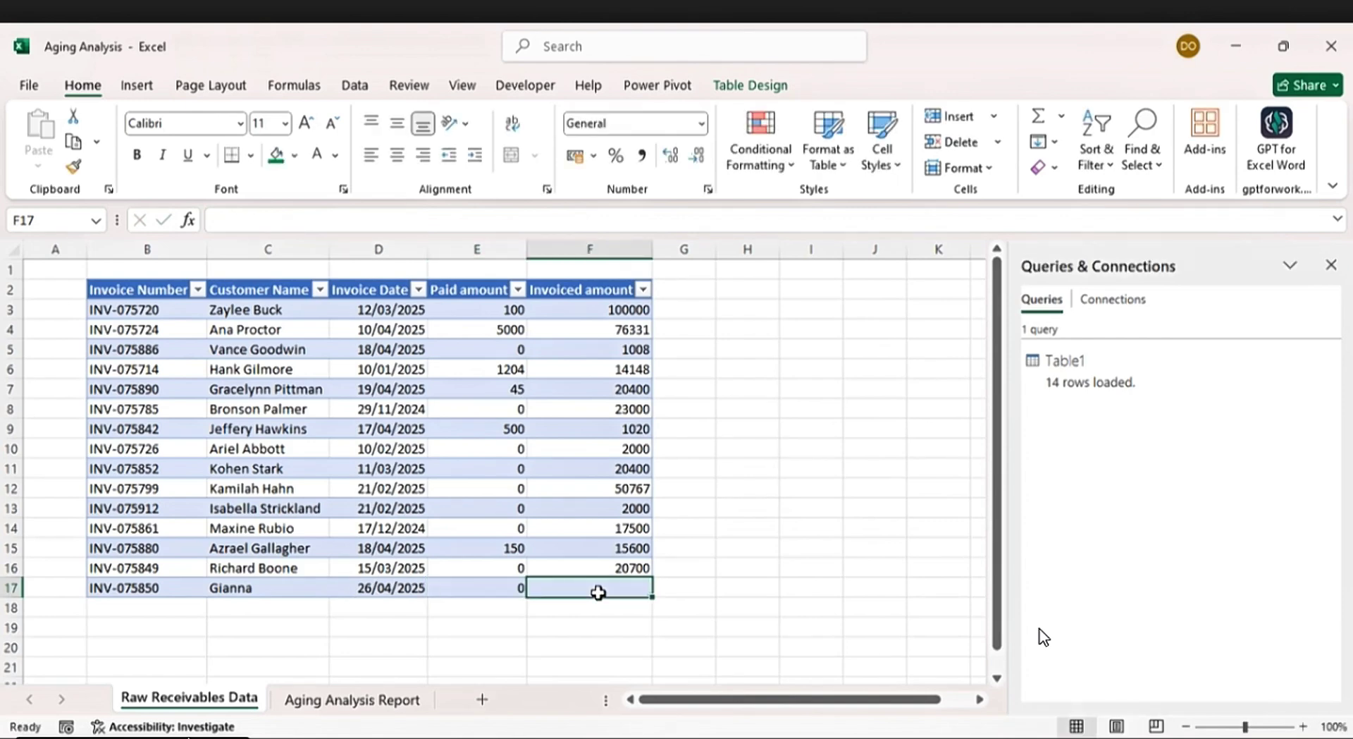
type("50000")
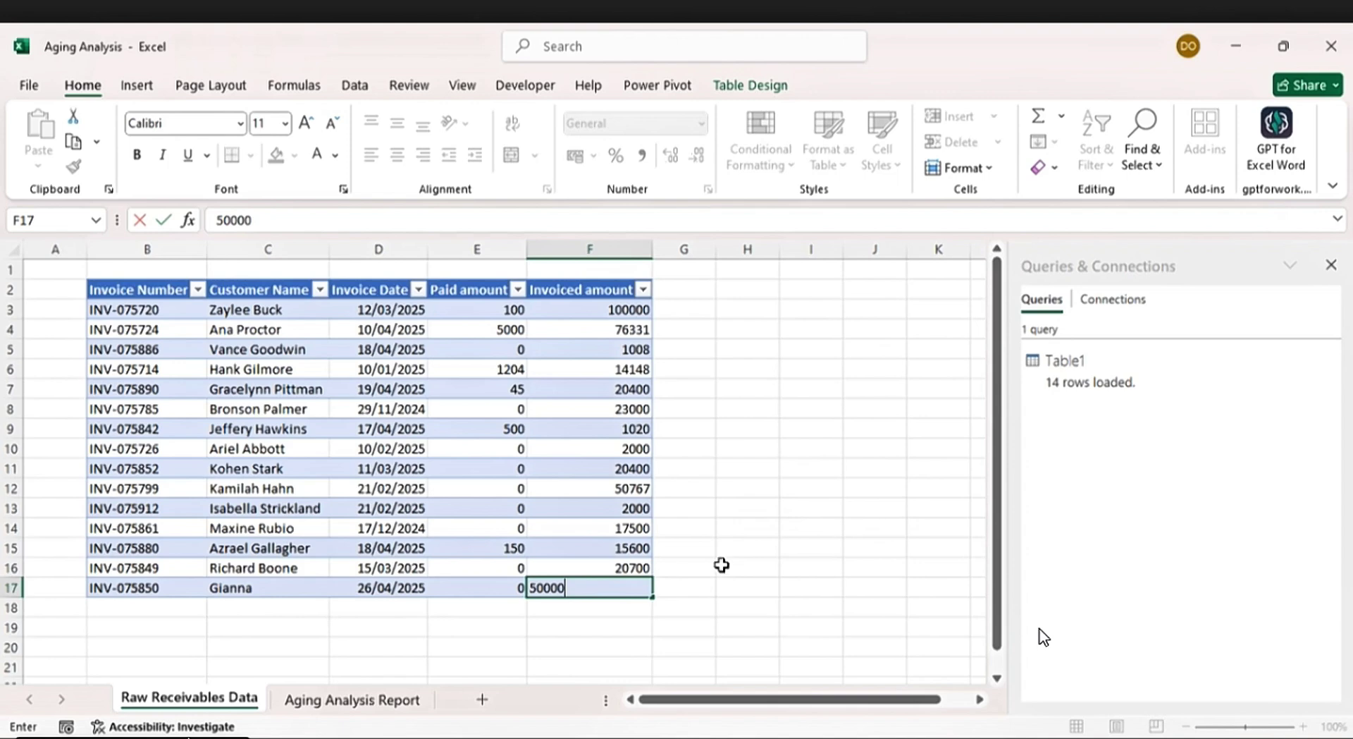
left_click(751, 549)
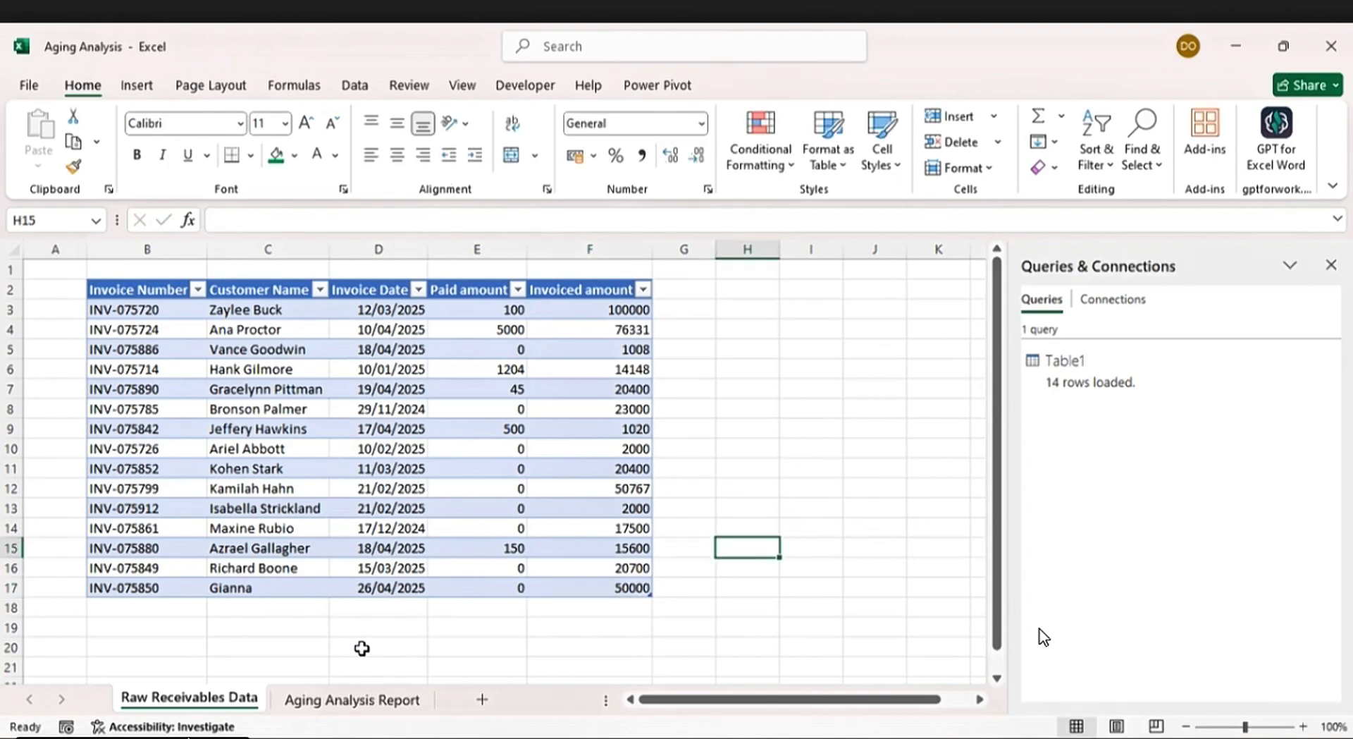
Step: Refresh the query table on the Aging Analysis Report sheet to bring in the new invoice
left_click(329, 701)
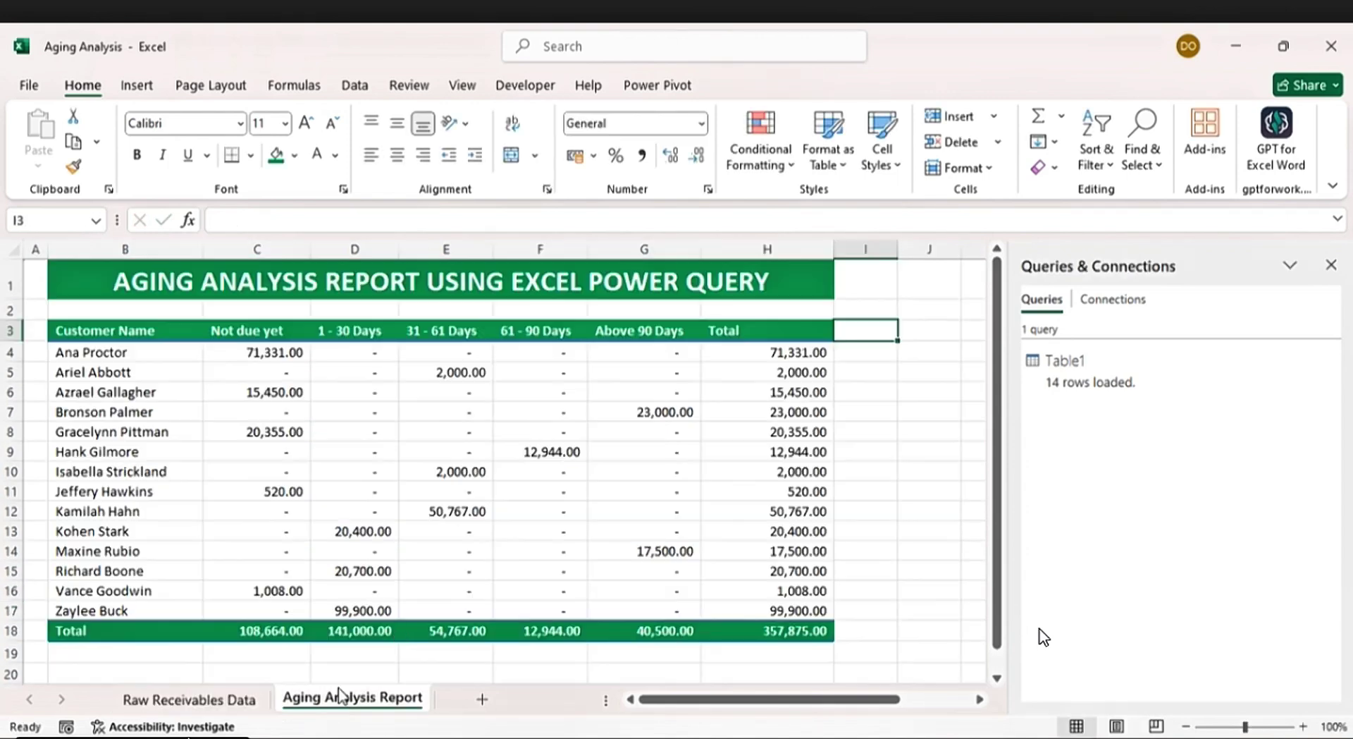
left_click(382, 423)
right_click(382, 423)
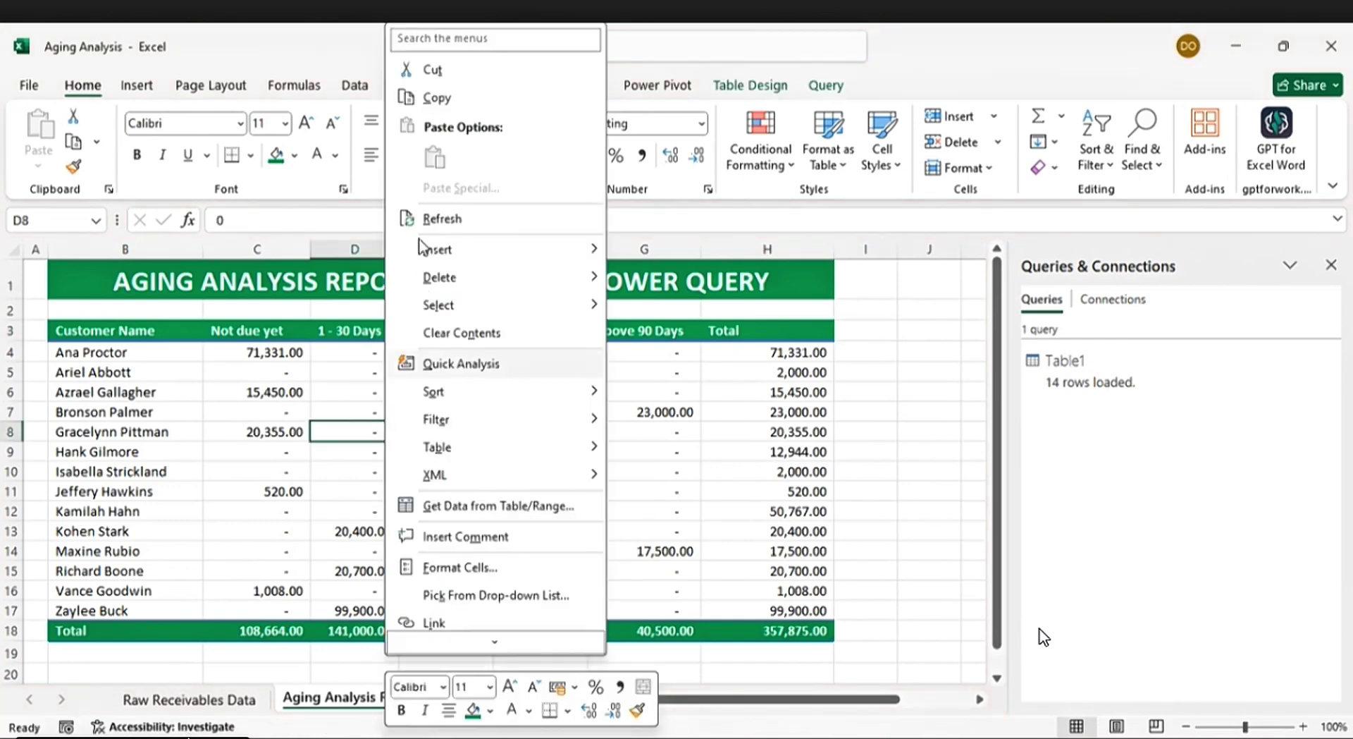
left_click(440, 219)
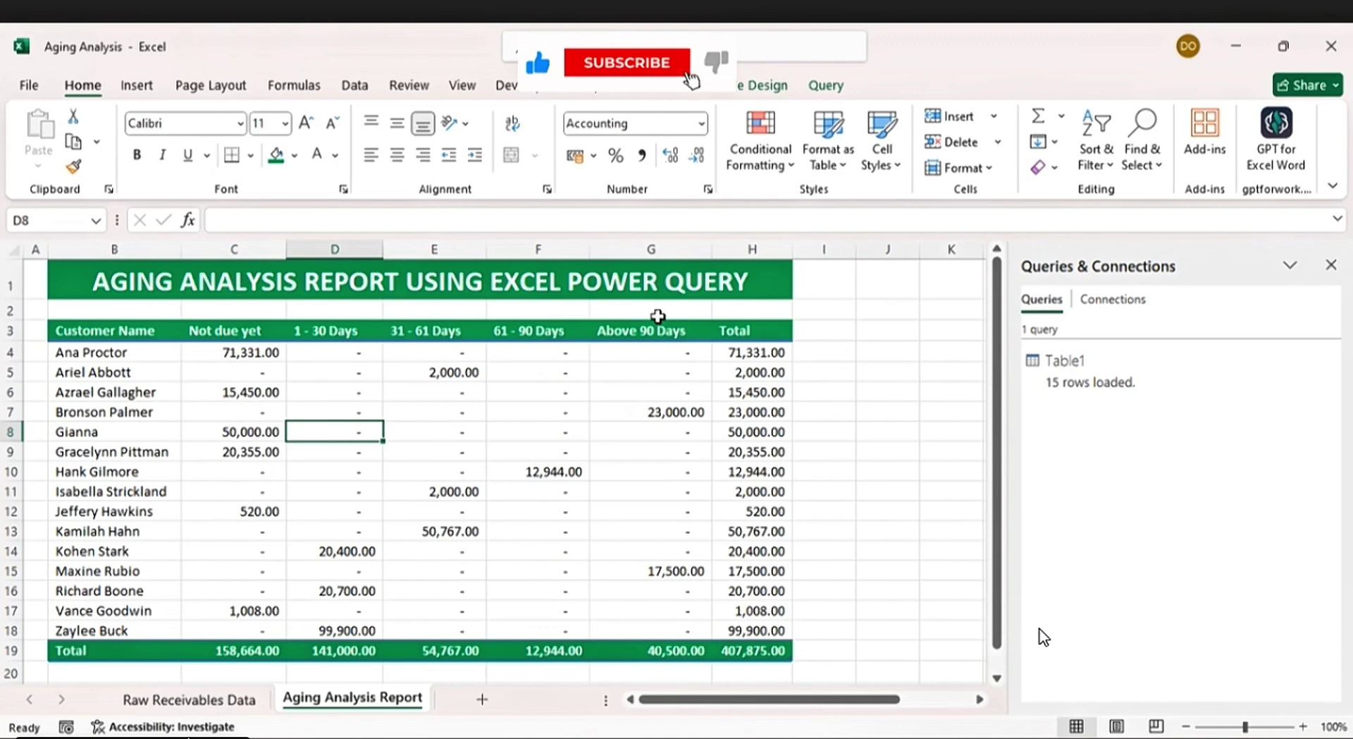
Step: Configure the report query's connection properties to refresh automatically every 1 minute
left_click(358, 86)
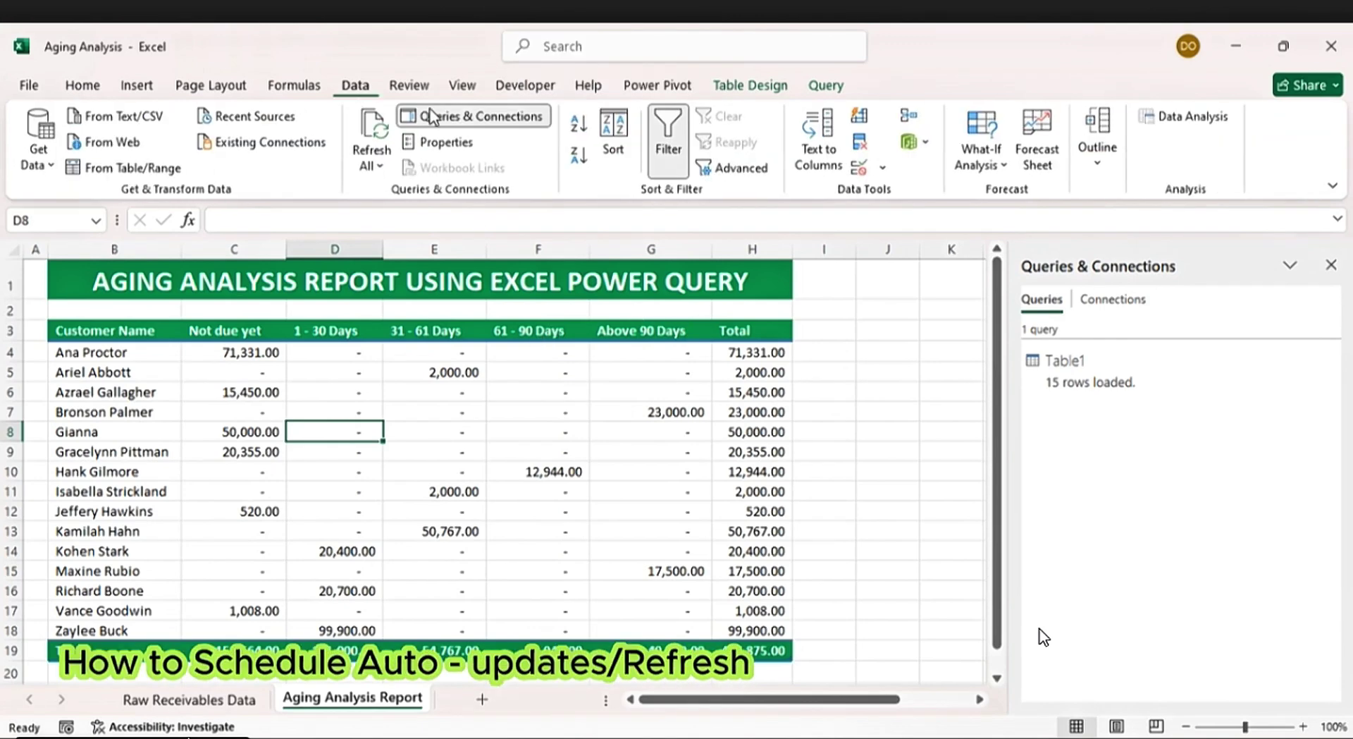
left_click(382, 167)
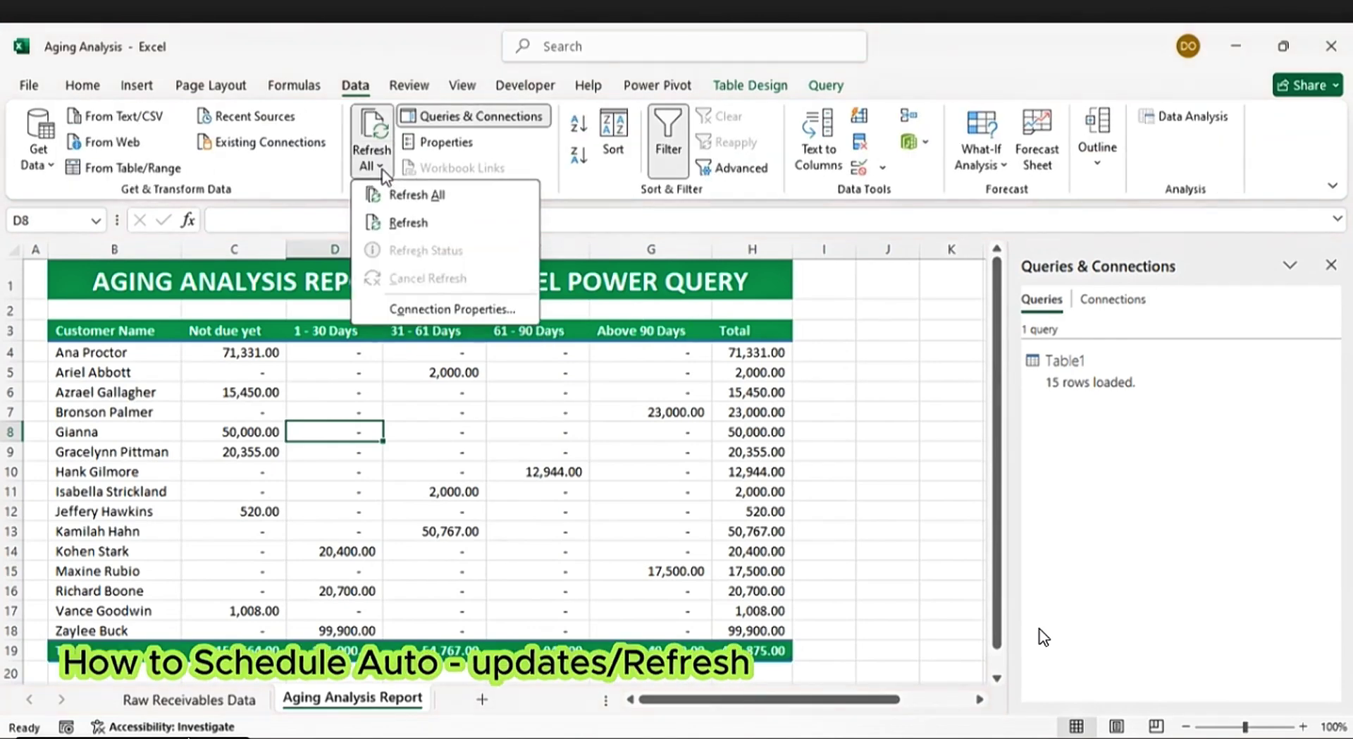
left_click(431, 306)
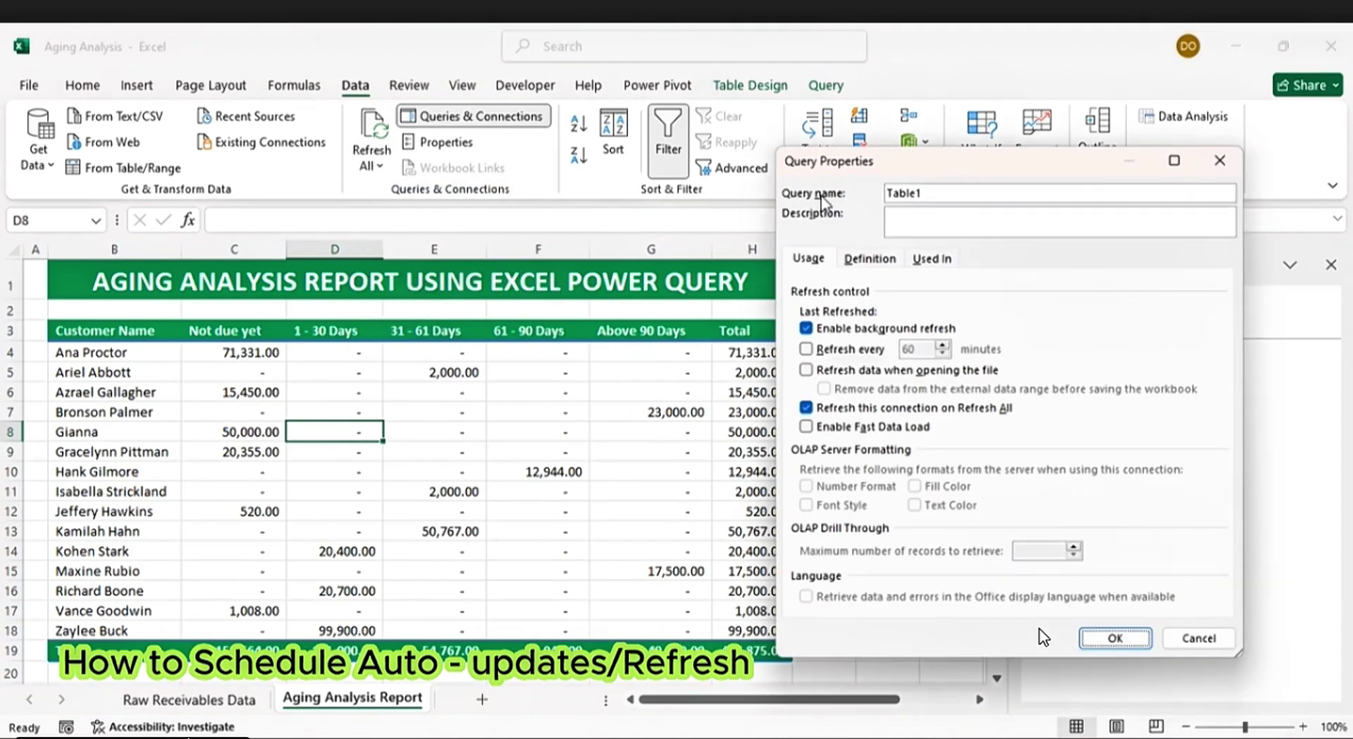
left_click_drag(945, 167, 622, 168)
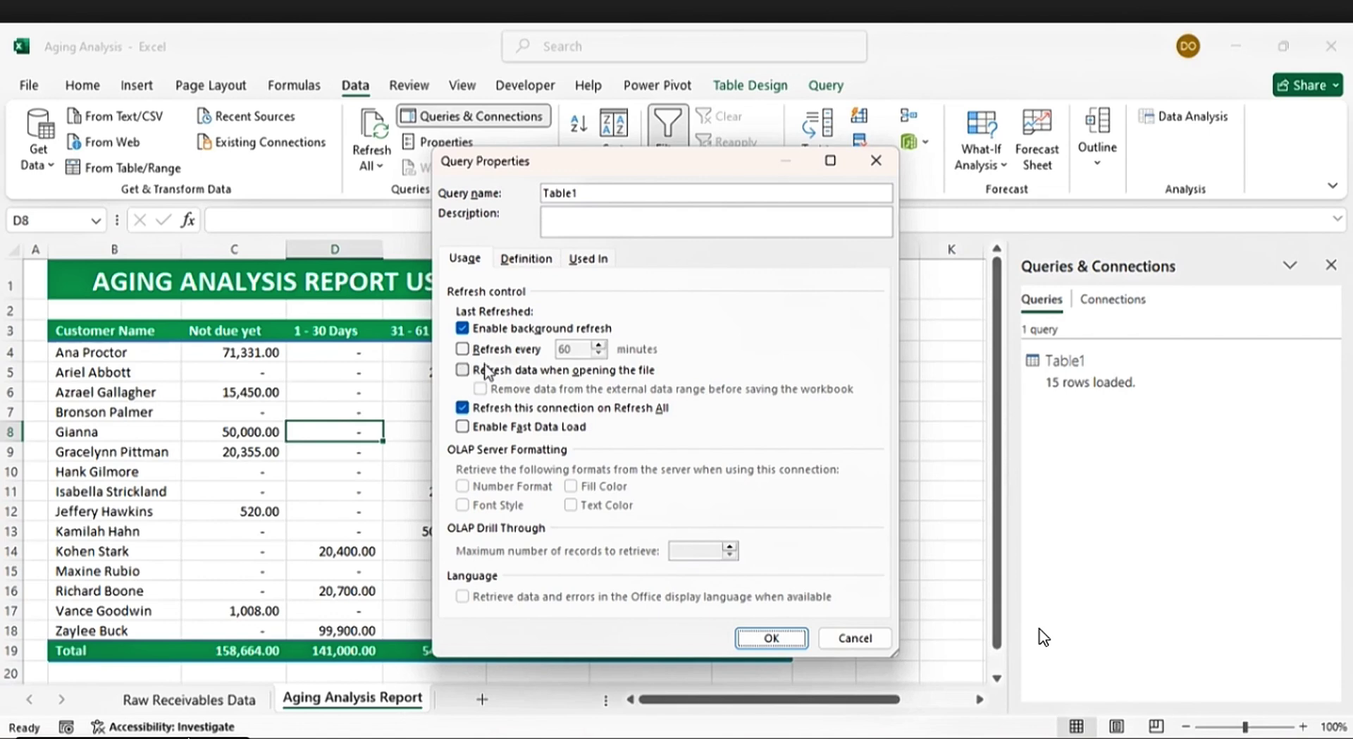
left_click(469, 349)
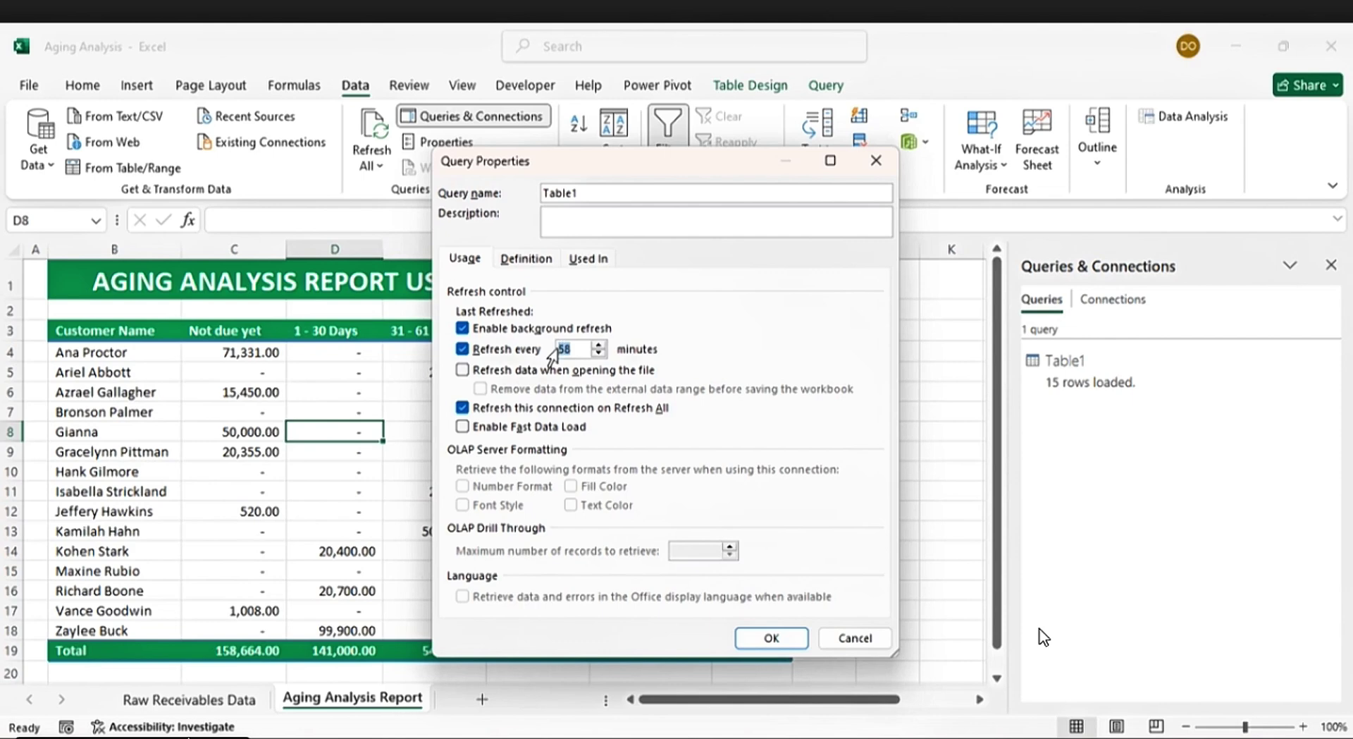
type("1")
left_click(768, 638)
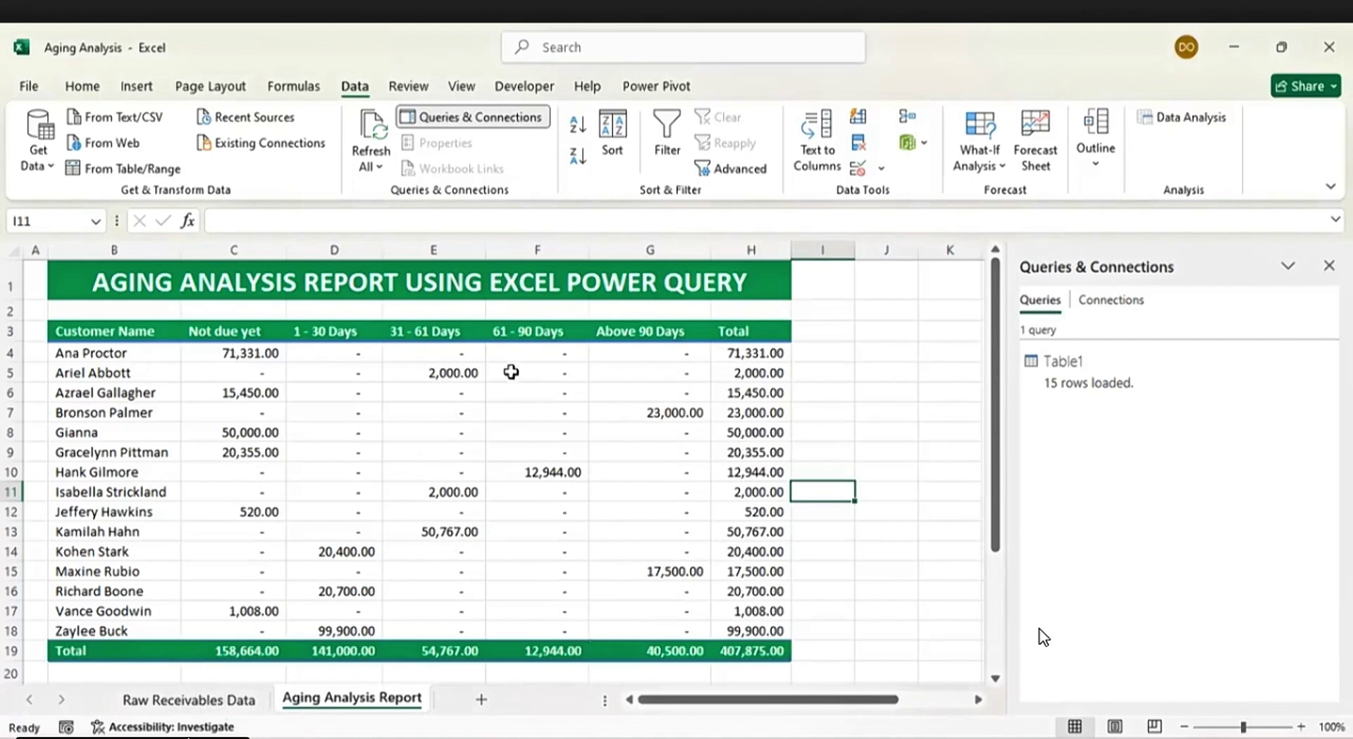
Step: On the Raw Receivables Data sheet, set the paid amounts of the first two invoices, E3 and E4, to 50000
left_click(226, 702)
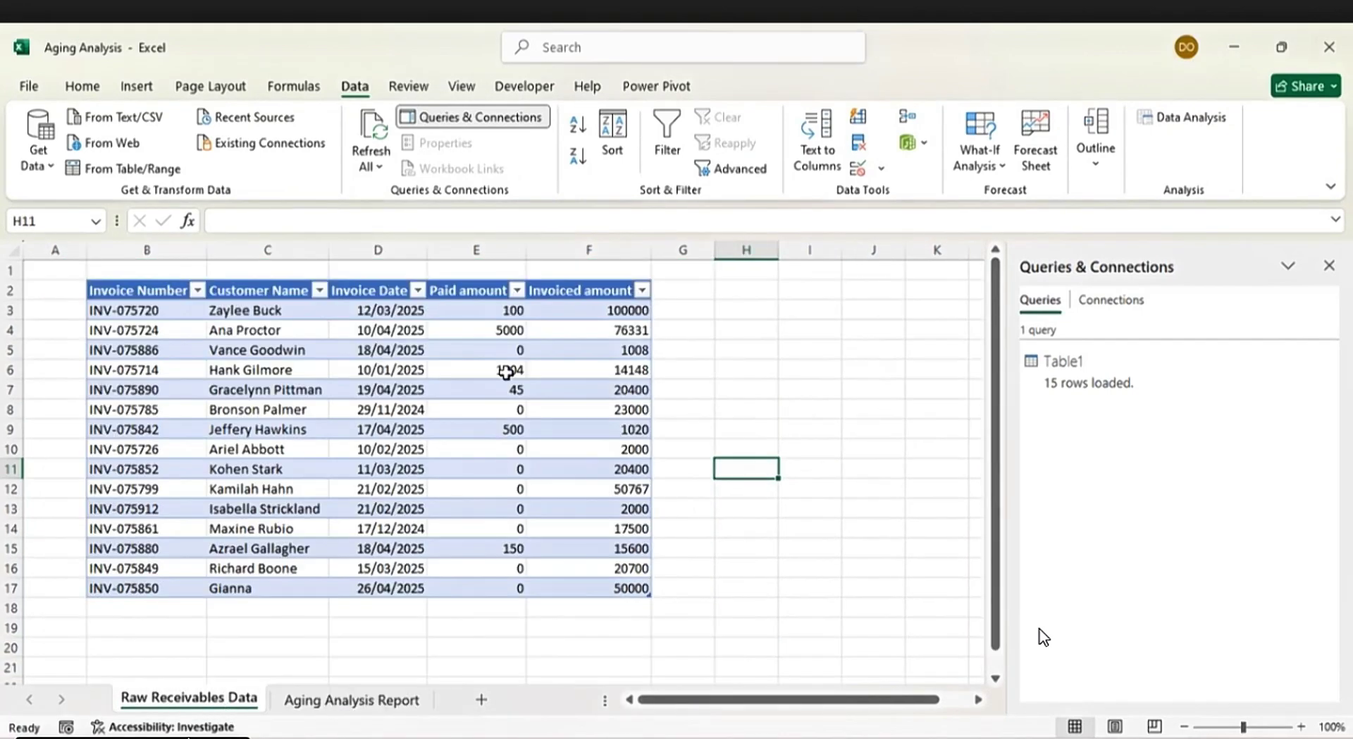
left_click(507, 314)
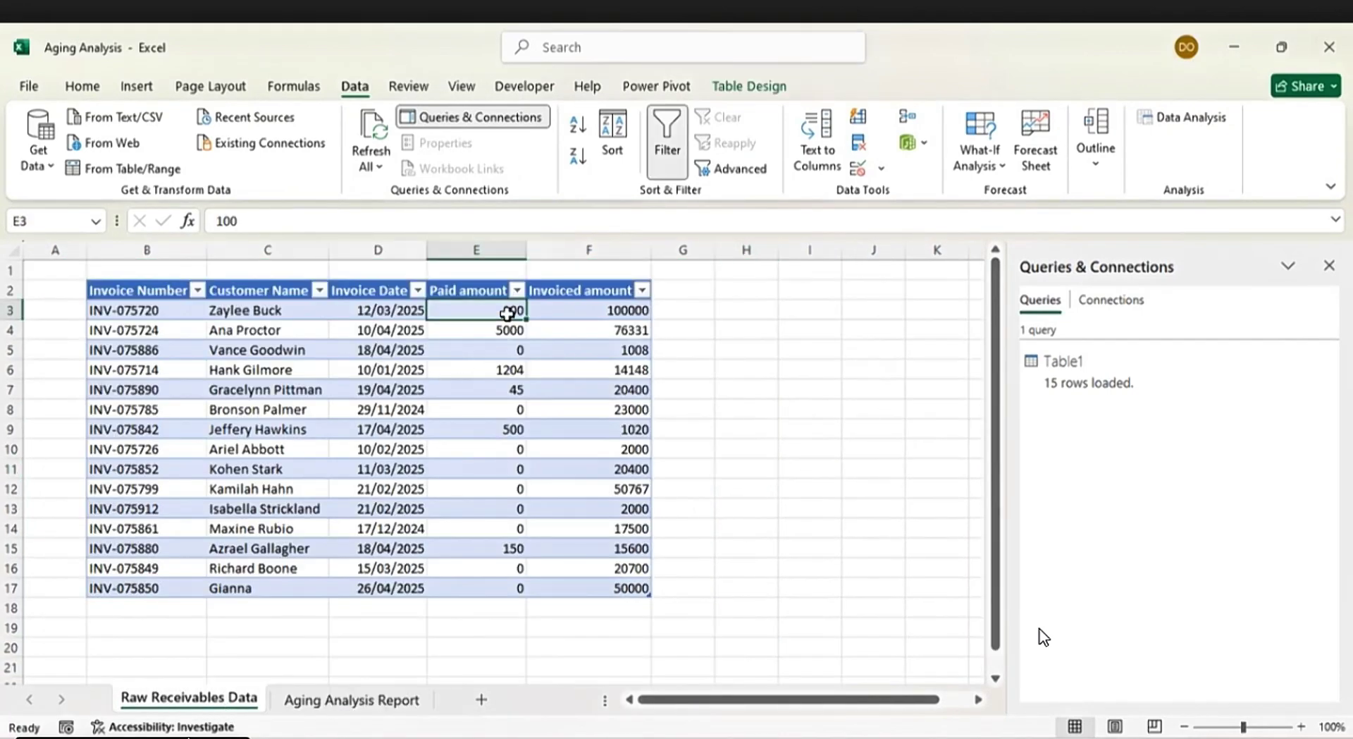
type("50000")
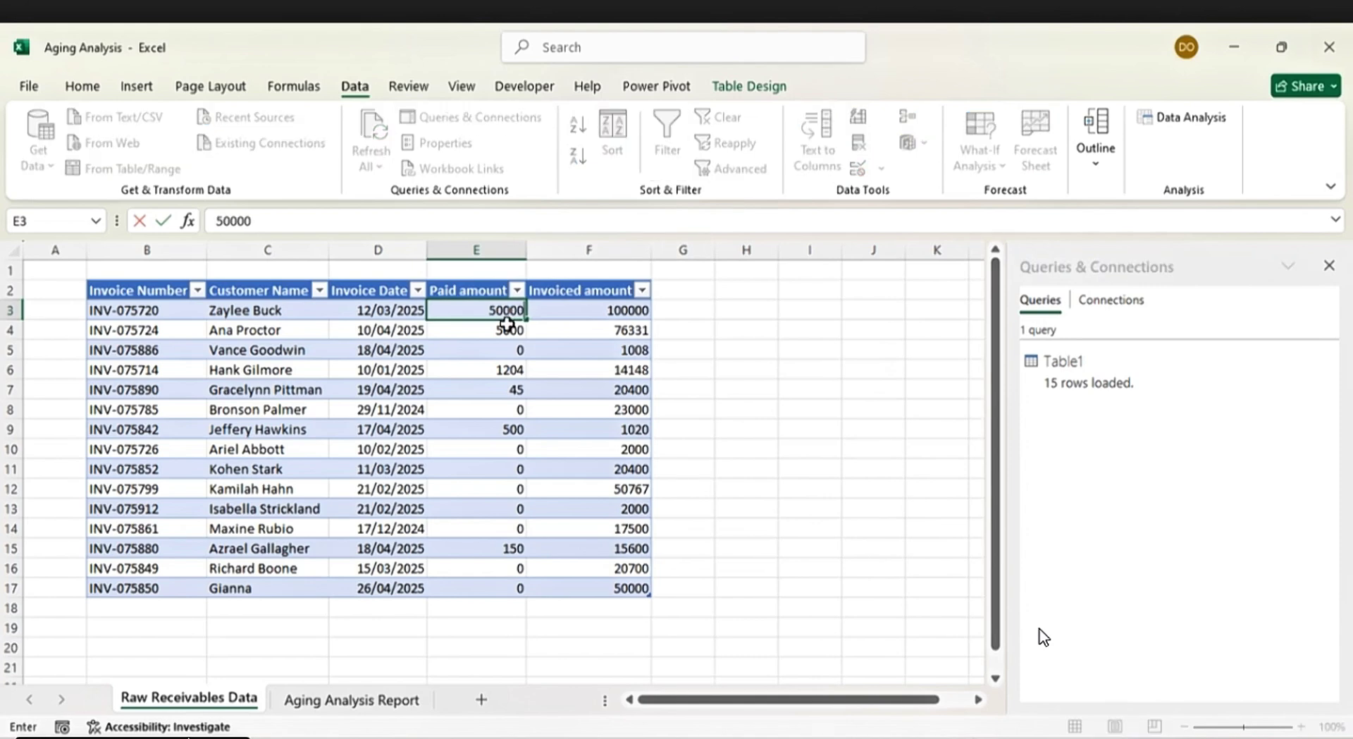
key("Return")
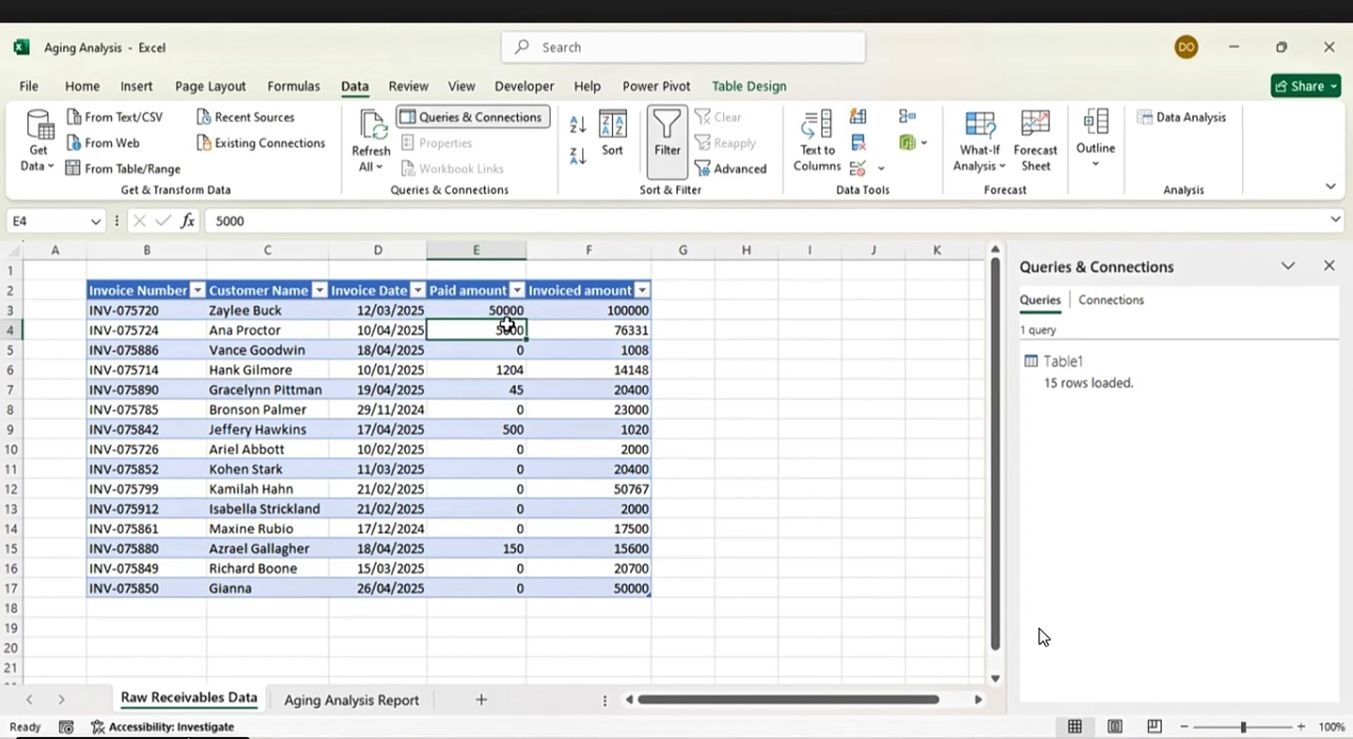
type("50")
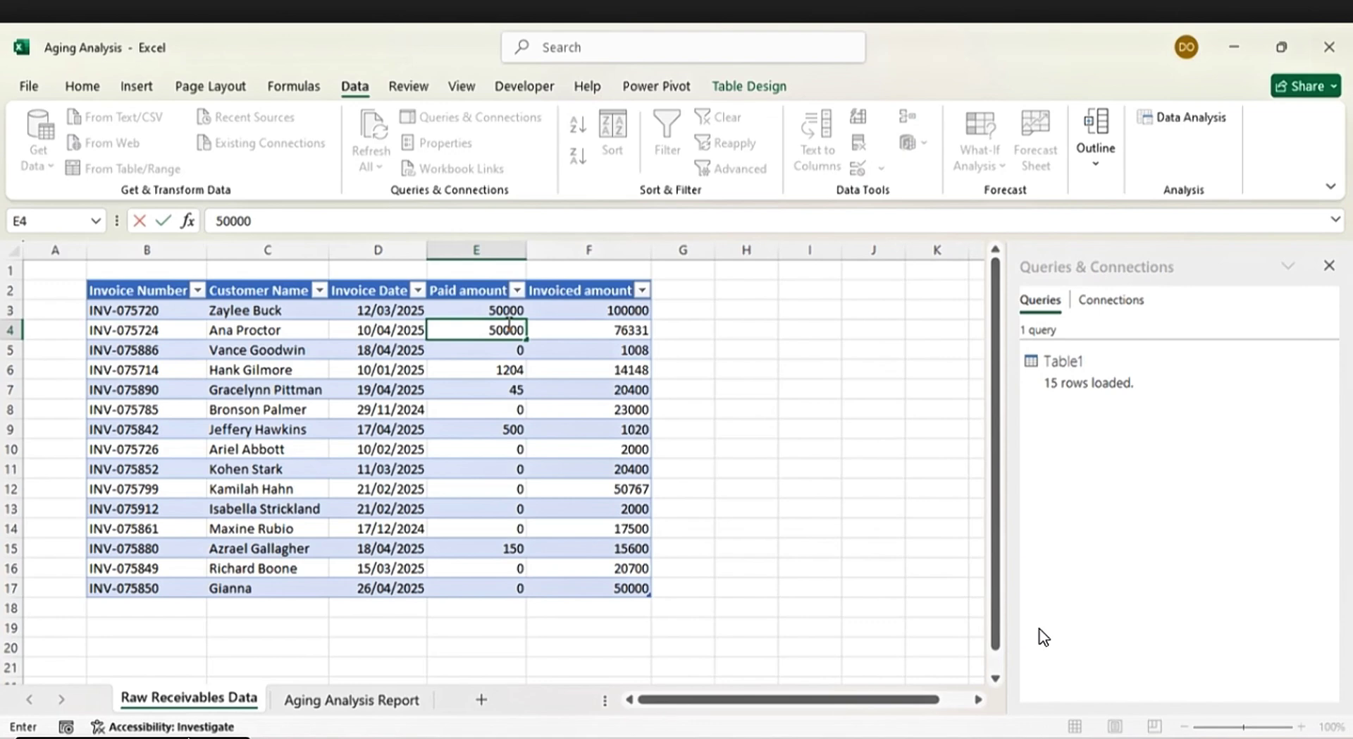
left_click(242, 311)
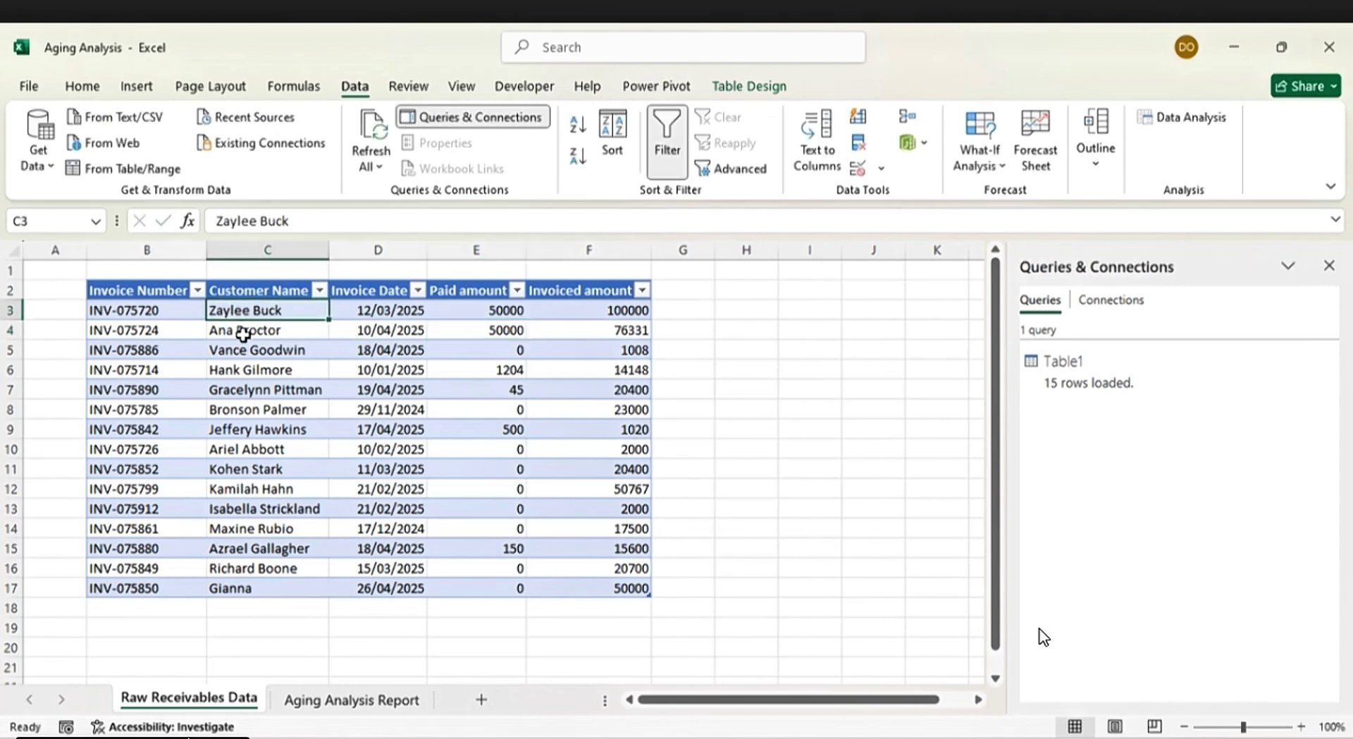
left_click(243, 335)
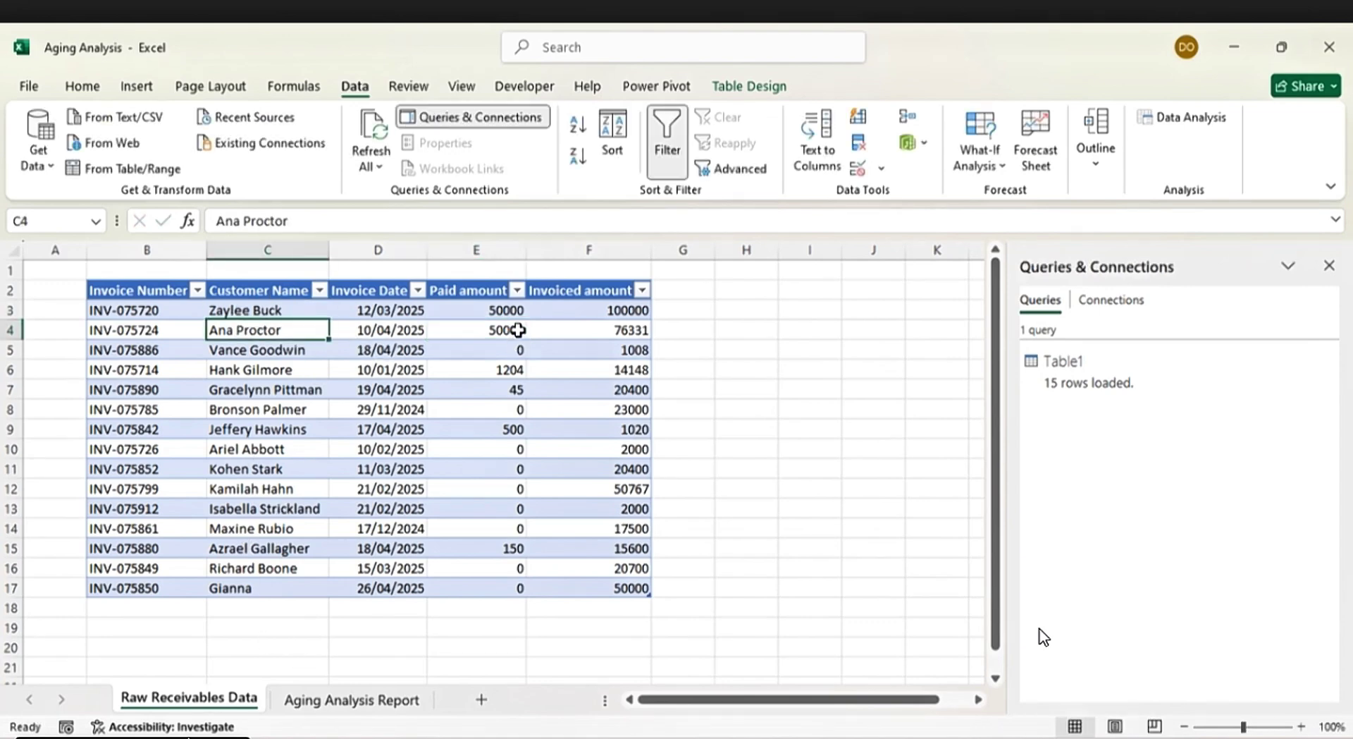
Step: Refresh the aging report and check rows 18 and 4 for the two customers whose payments changed
left_click(328, 700)
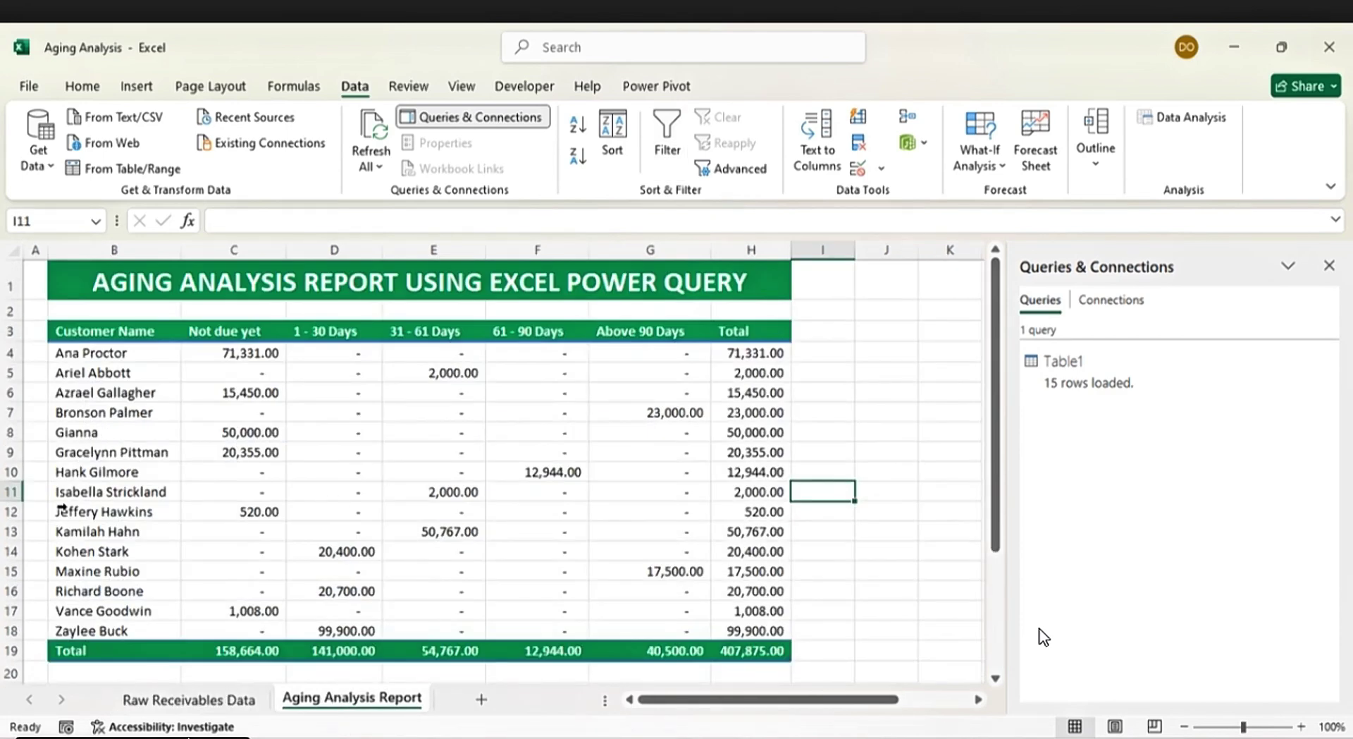
left_click(12, 630)
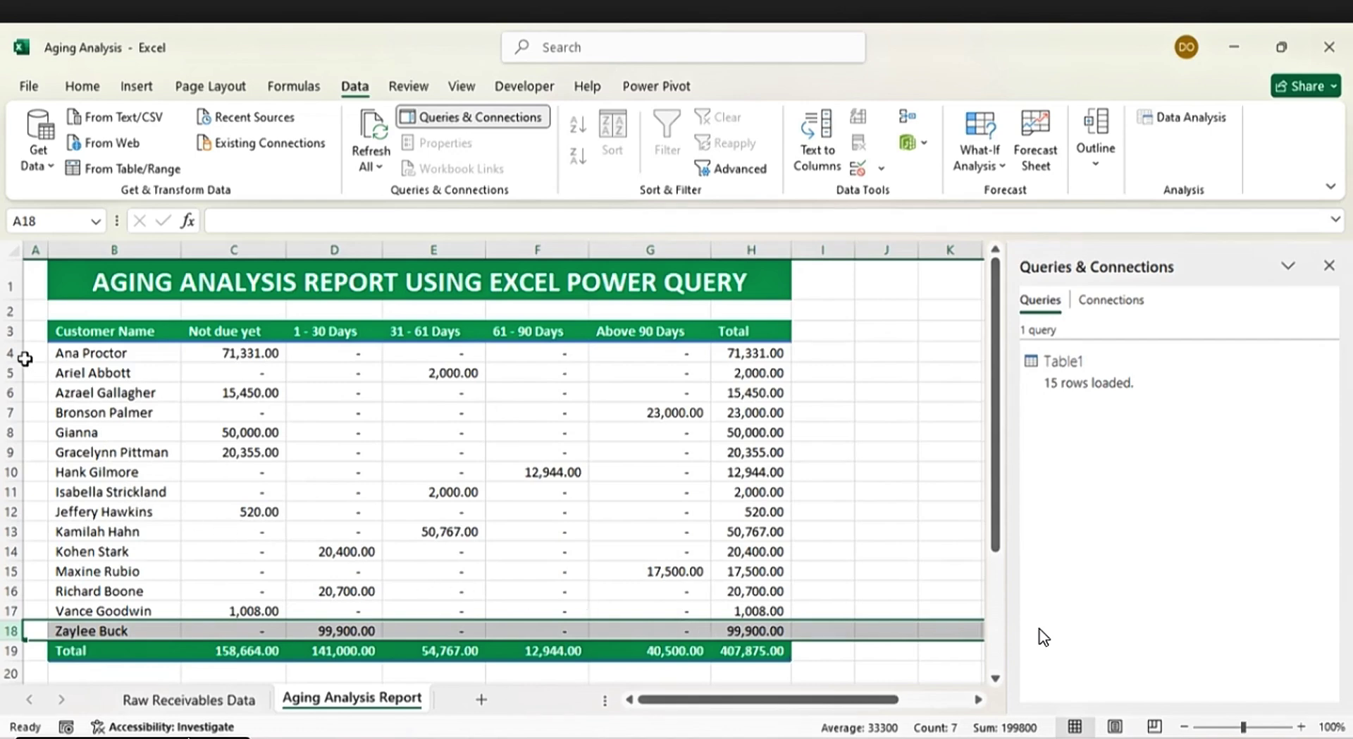
key("ctrl+alt+F5")
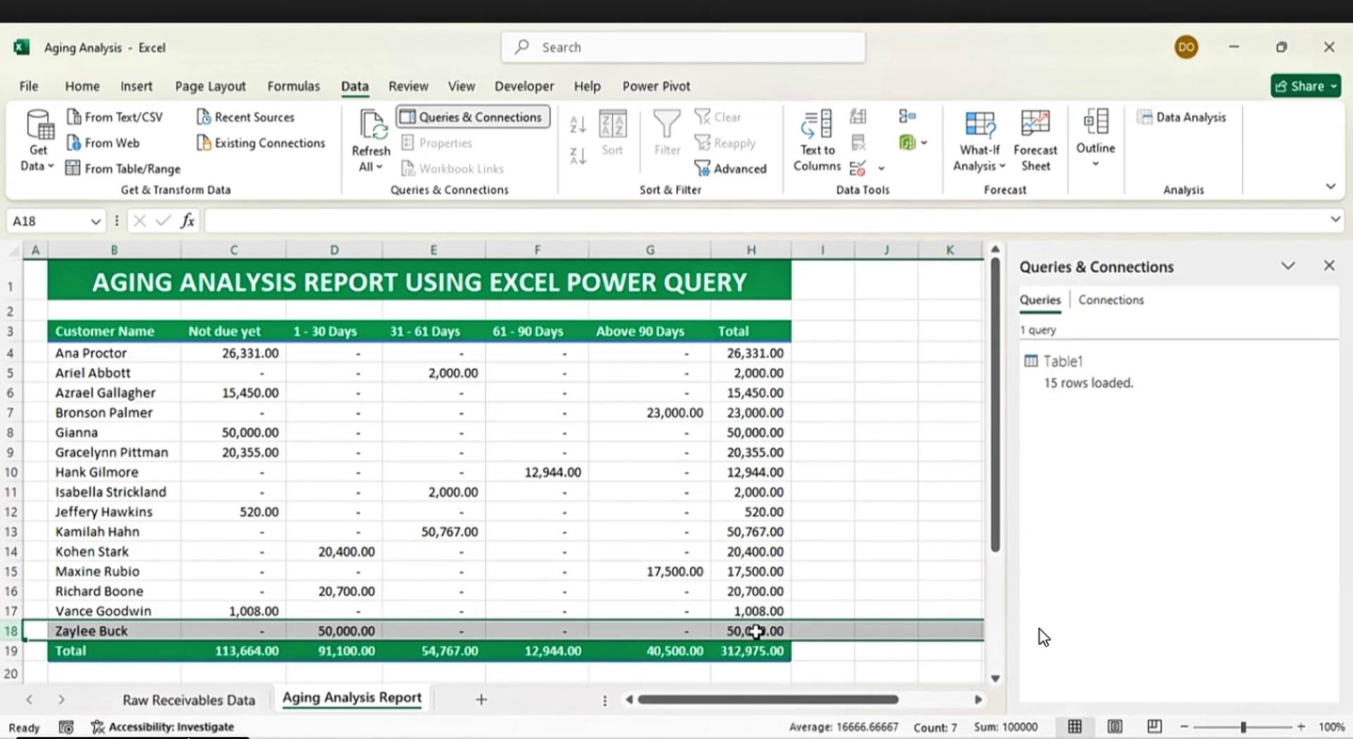
left_click(11, 352)
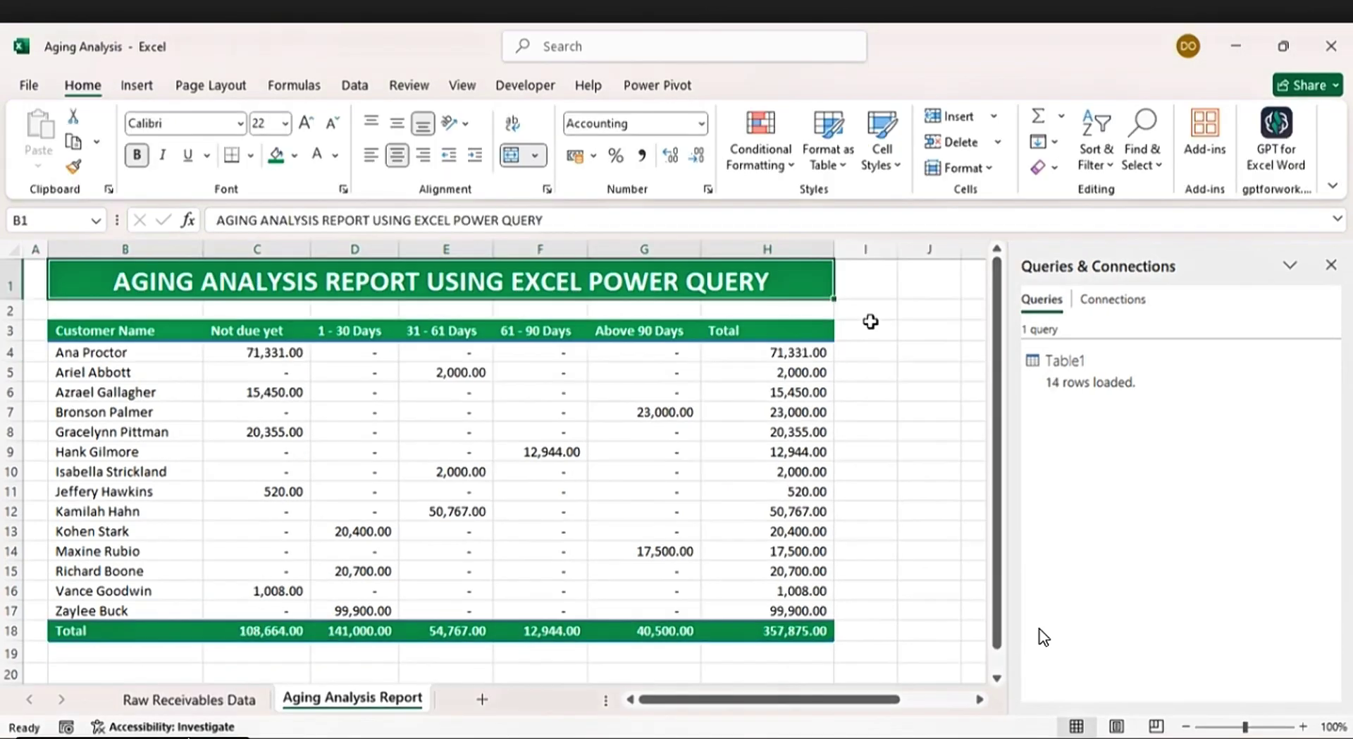
left_click(874, 329)
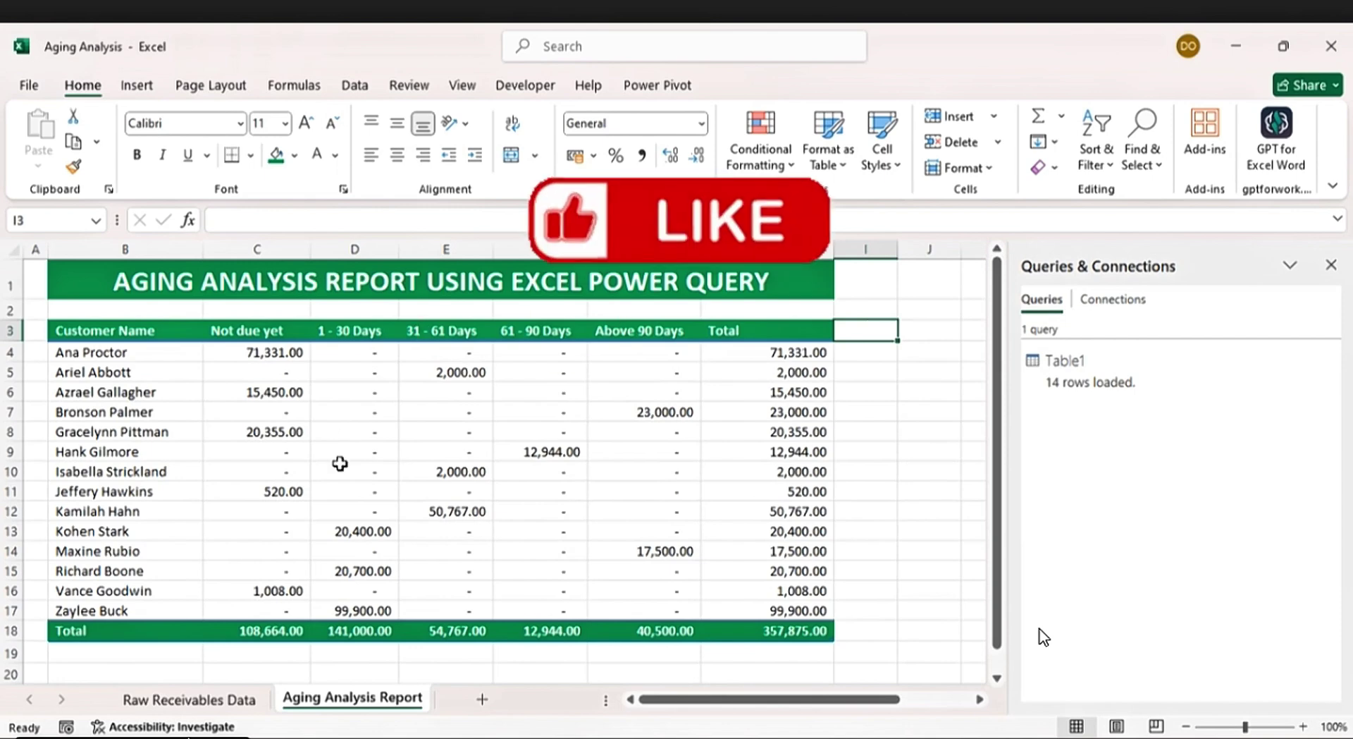